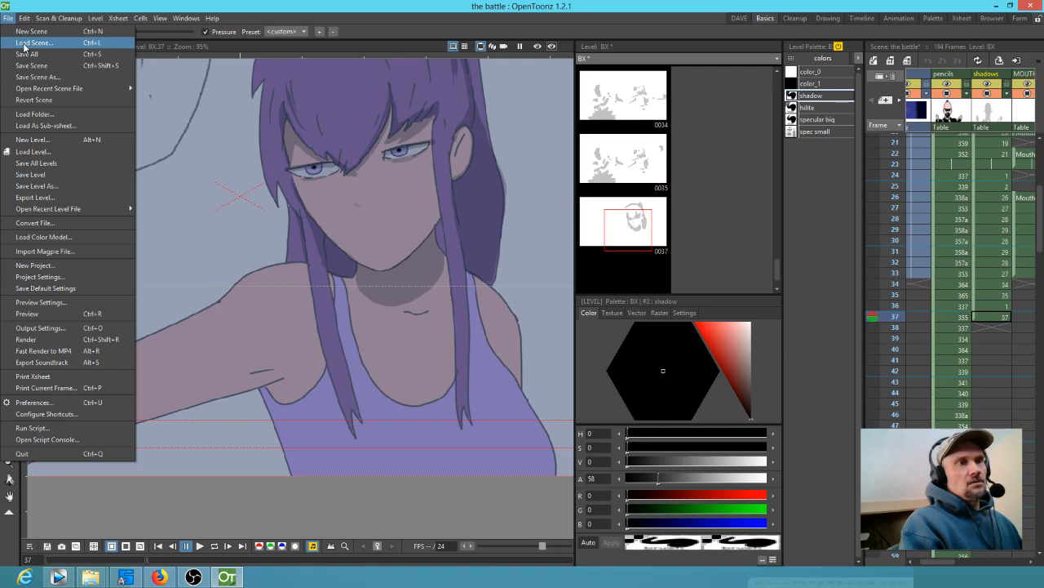
Step: Start a new scene, saving all changes to the current scene and levels first
{"action": "left_click", "coordinate": [28, 31]}
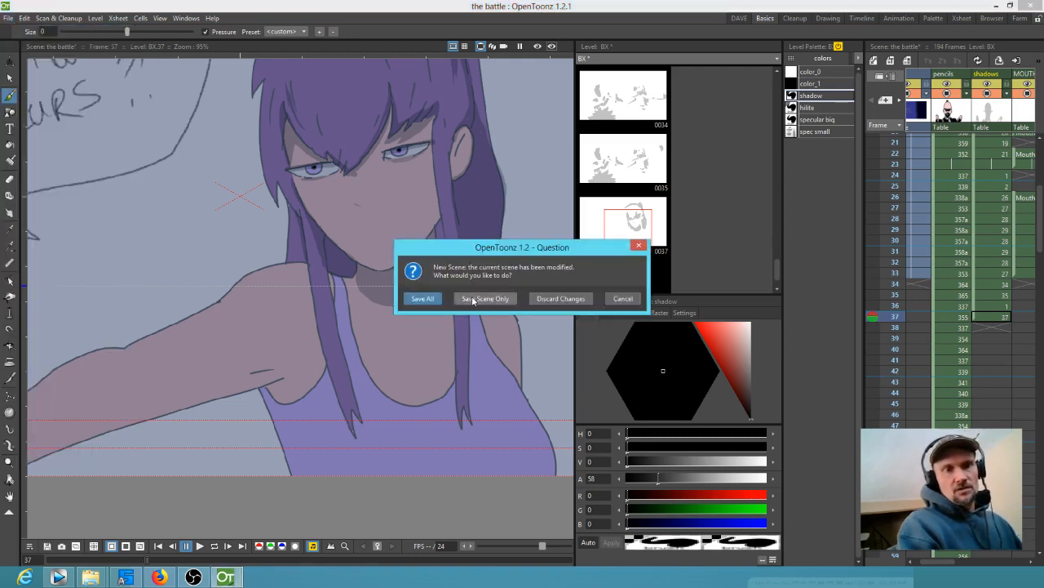
{"action": "left_click", "coordinate": [425, 299]}
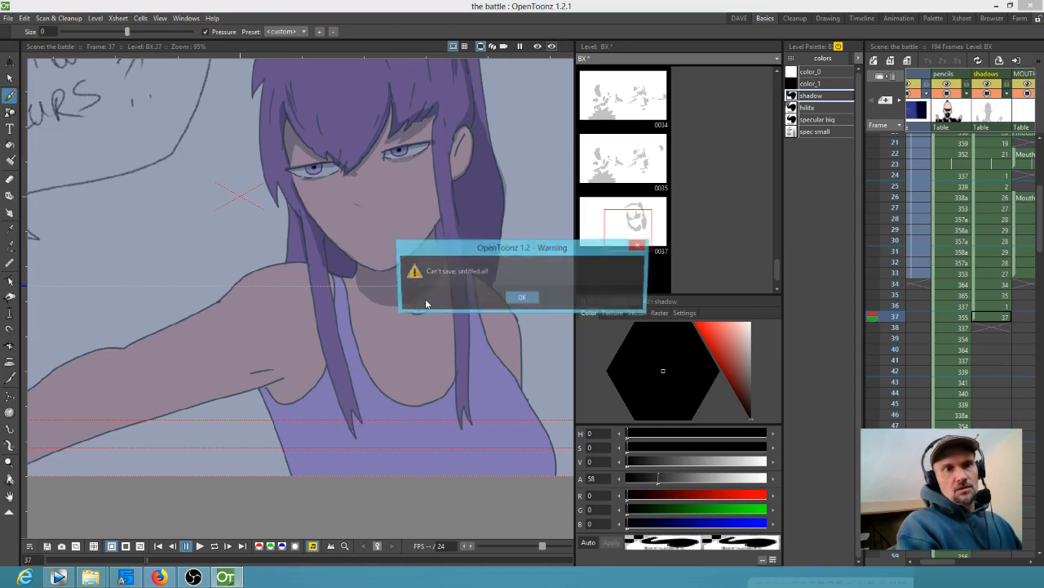
{"action": "left_click", "coordinate": [529, 300]}
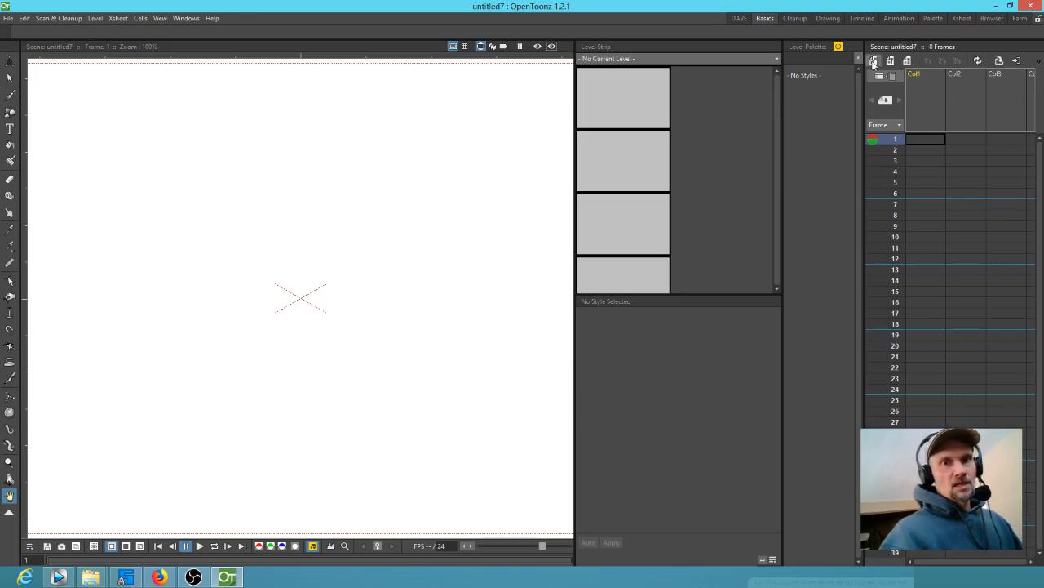
Step: Create a Toonz Vector Level with its drawings folder and brush a closed bean-shaped outline around the canvas centre on frame 1
{"action": "left_click", "coordinate": [873, 62]}
{"action": "left_click", "coordinate": [537, 411]}
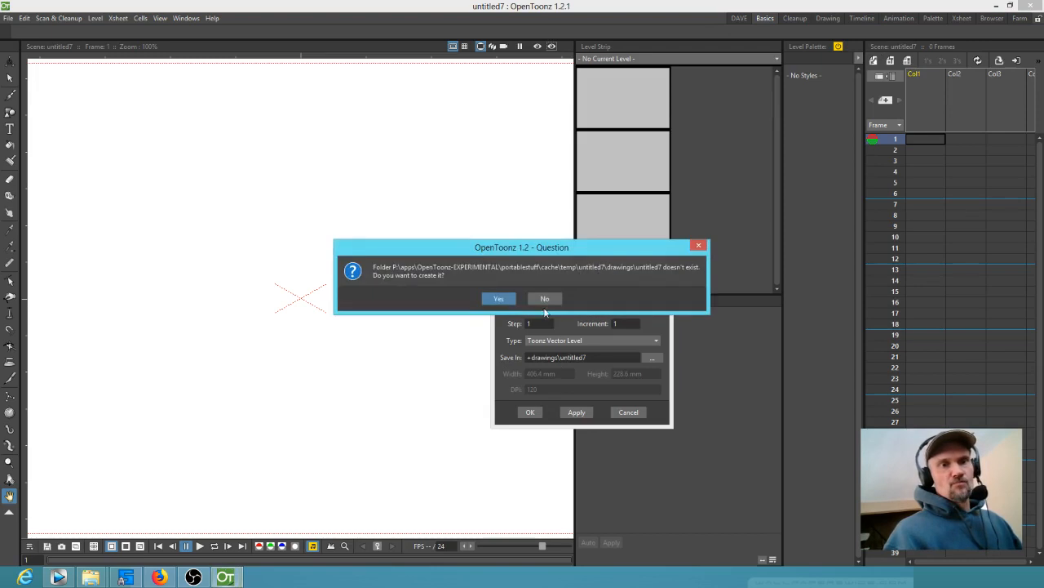
{"action": "left_click", "coordinate": [498, 299]}
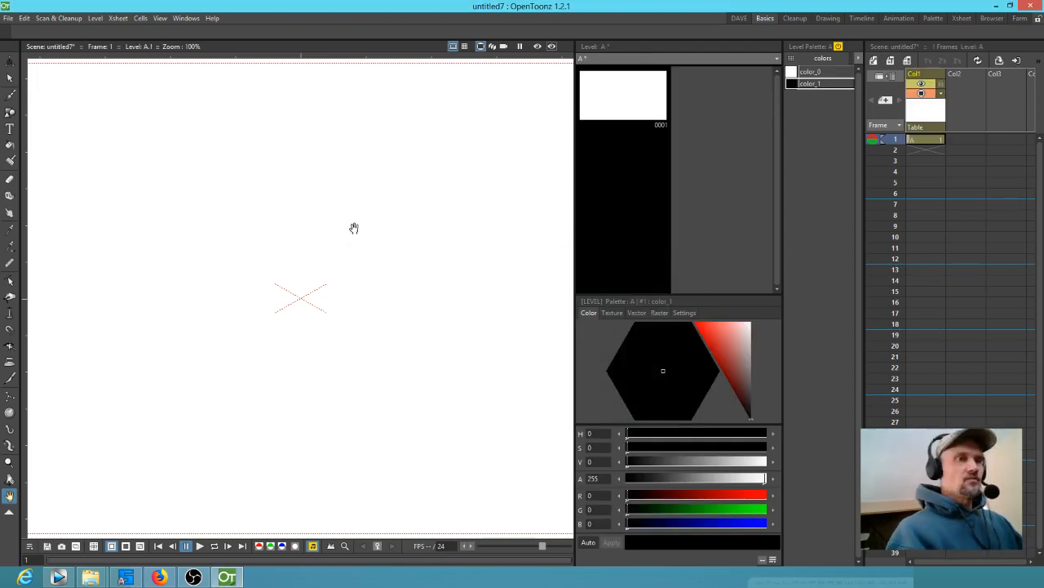
{"action": "key", "text": "b"}
{"action": "mouse_move", "coordinate": [299, 180]}
{"action": "left_mouse_down"}
{"action": "mouse_move", "coordinate": [283, 225]}
{"action": "mouse_move", "coordinate": [187, 307]}
{"action": "mouse_move", "coordinate": [175, 365]}
{"action": "mouse_move", "coordinate": [224, 422]}
{"action": "mouse_move", "coordinate": [340, 395]}
{"action": "mouse_move", "coordinate": [398, 296]}
{"action": "mouse_move", "coordinate": [380, 222]}
{"action": "mouse_move", "coordinate": [339, 191]}
{"action": "mouse_move", "coordinate": [296, 188]}
{"action": "left_mouse_up"}
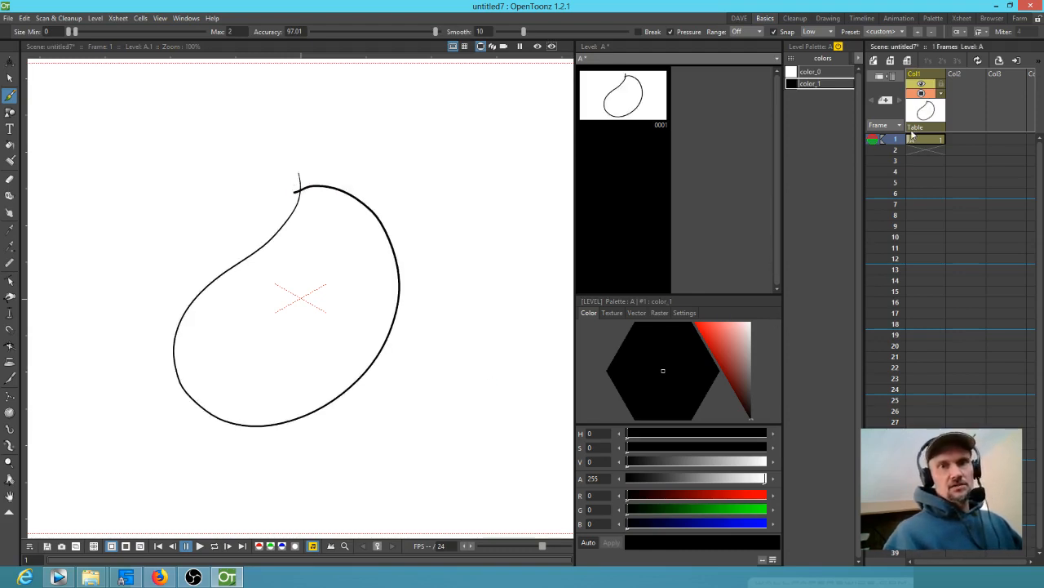
Step: Add a new palette style, set it to light red (R 224, G 89, B 89) and fill the bean shape with it
{"action": "left_click", "coordinate": [805, 85]}
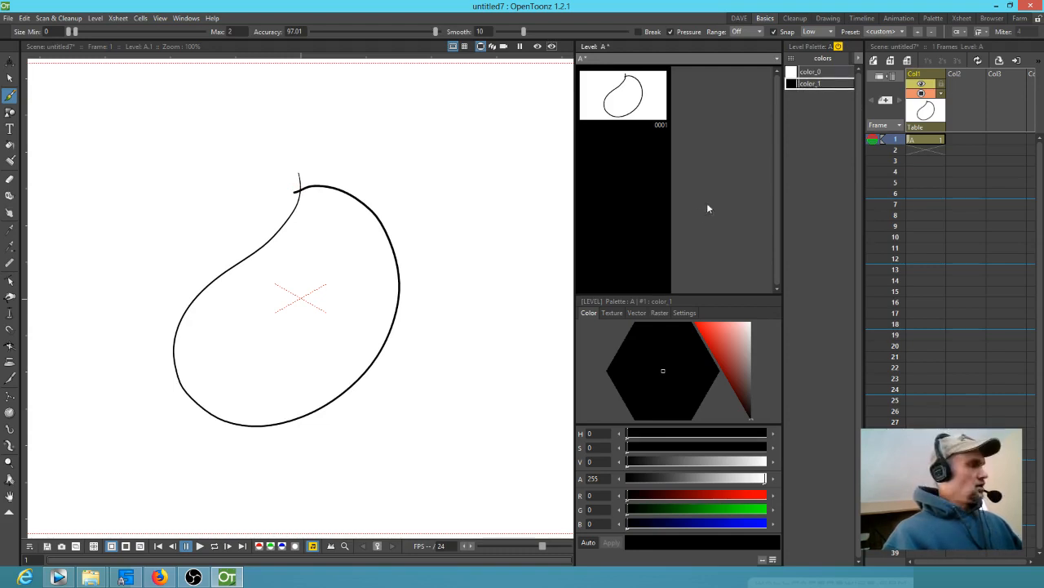
{"action": "right_click", "coordinate": [809, 122]}
{"action": "left_click", "coordinate": [821, 159]}
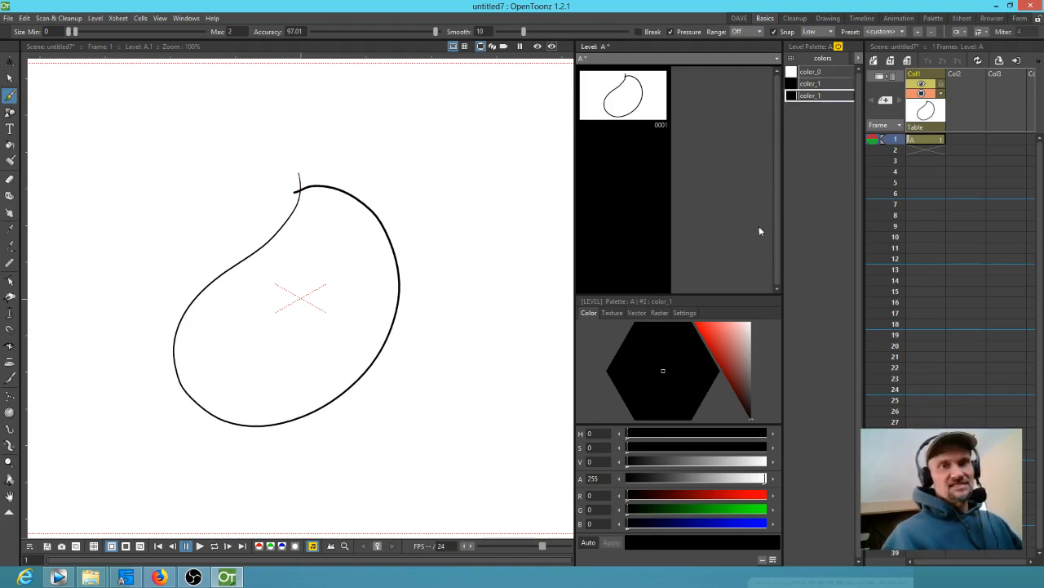
{"action": "left_click", "coordinate": [721, 333]}
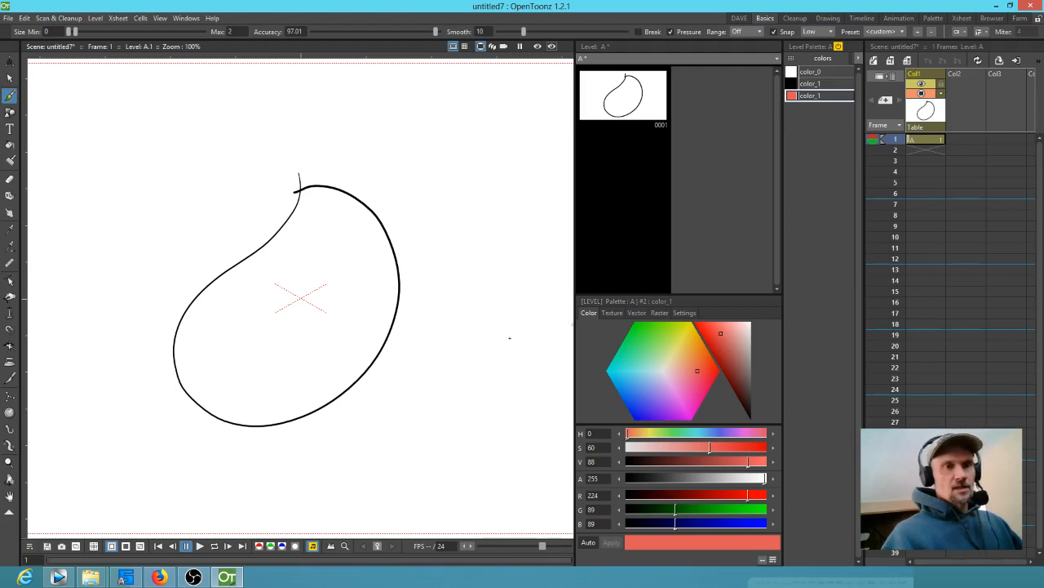
{"action": "key", "text": "f"}
{"action": "left_click", "coordinate": [347, 330]}
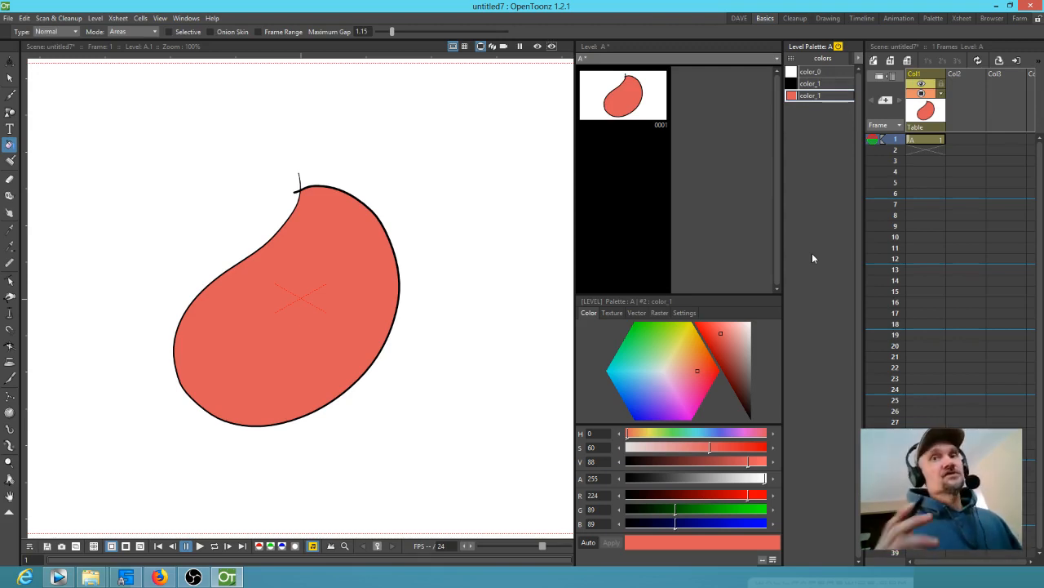
Step: Select the whole shape, rotate it about -25° and scale it to about 88% horizontally and 115% vertically
{"action": "left_click", "coordinate": [925, 139]}
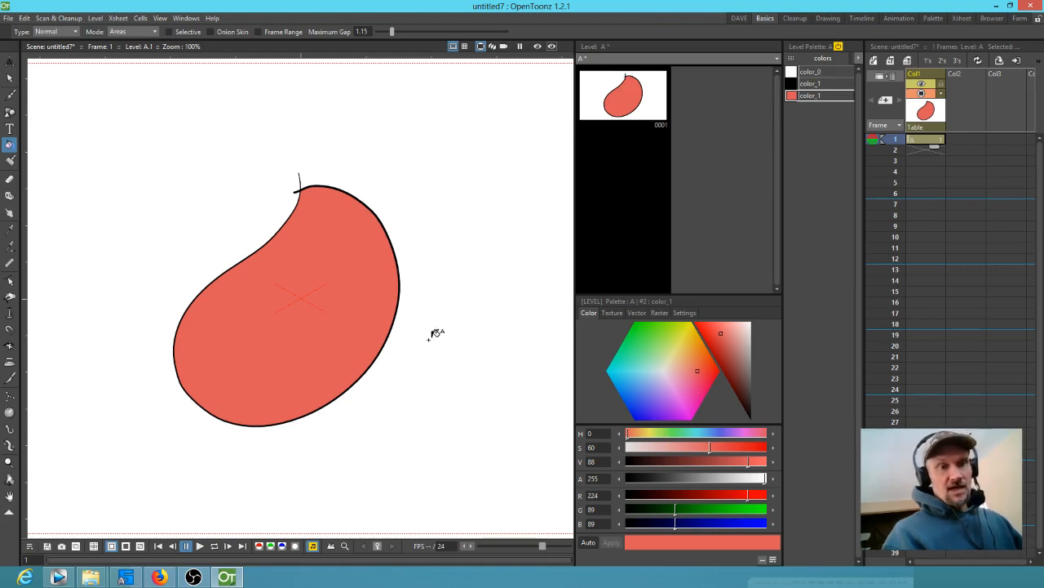
{"action": "key", "text": "s"}
{"action": "key", "text": "ctrl+a"}
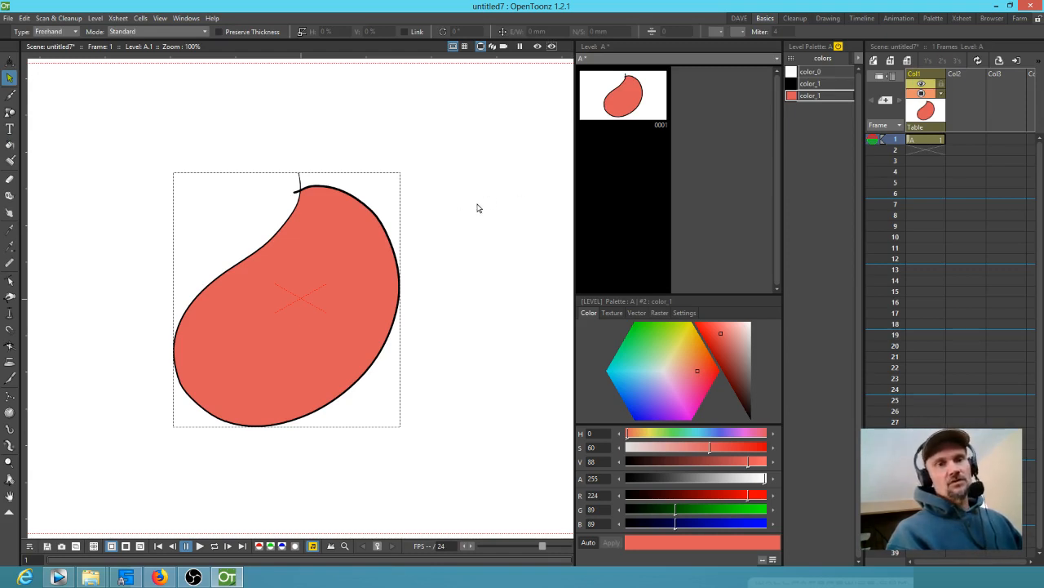
{"action": "mouse_move", "coordinate": [490, 189]}
{"action": "left_mouse_down"}
{"action": "mouse_move", "coordinate": [419, 137]}
{"action": "mouse_move", "coordinate": [238, 136]}
{"action": "mouse_move", "coordinate": [89, 311]}
{"action": "mouse_move", "coordinate": [218, 484]}
{"action": "mouse_move", "coordinate": [465, 395]}
{"action": "mouse_move", "coordinate": [491, 208]}
{"action": "mouse_move", "coordinate": [437, 149]}
{"action": "left_mouse_up"}
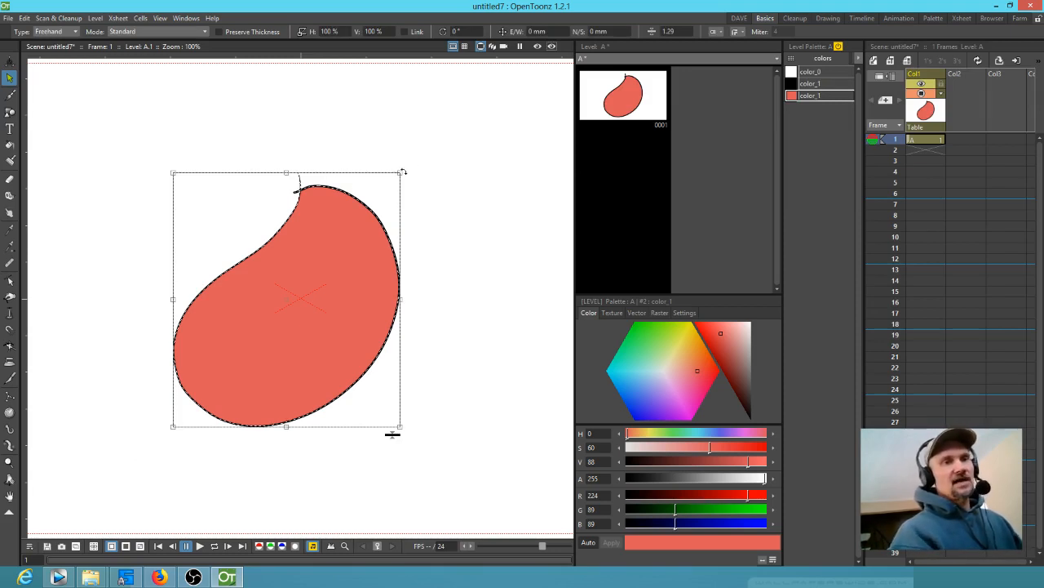
{"action": "left_click_drag", "start_coordinate": [406, 168], "coordinate": [465, 231]}
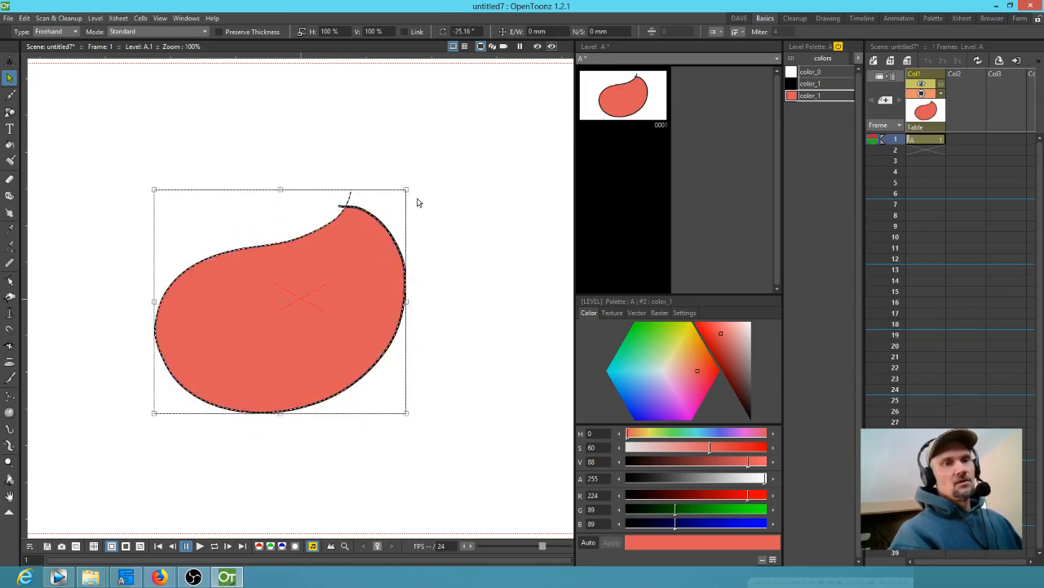
{"action": "left_click_drag", "start_coordinate": [407, 188], "coordinate": [385, 166]}
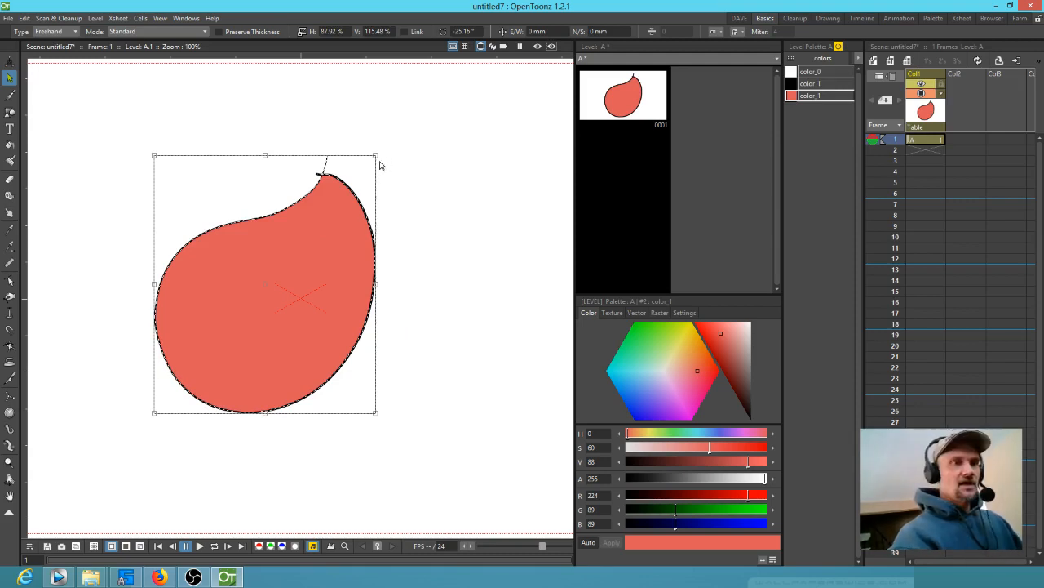
Step: Distort the selected shape into a slimmer diagonal teardrop by moving three corners of its bounding box independently
{"action": "mouse_move", "coordinate": [377, 159]}
{"action": "left_mouse_down"}
{"action": "mouse_move", "coordinate": [424, 150]}
{"action": "mouse_move", "coordinate": [394, 151]}
{"action": "left_mouse_up"}
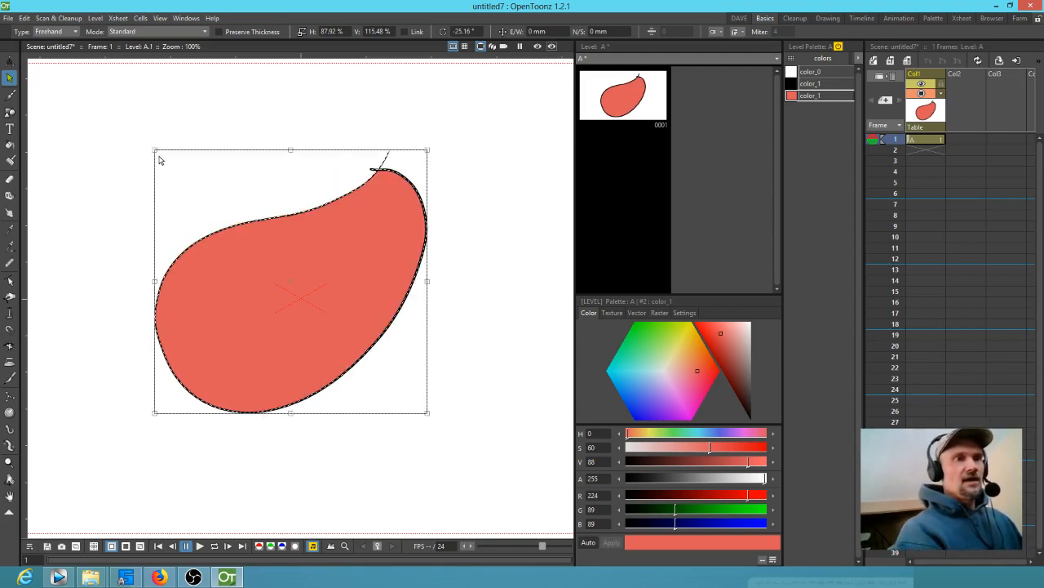
{"action": "left_click_drag", "start_coordinate": [158, 153], "coordinate": [177, 163]}
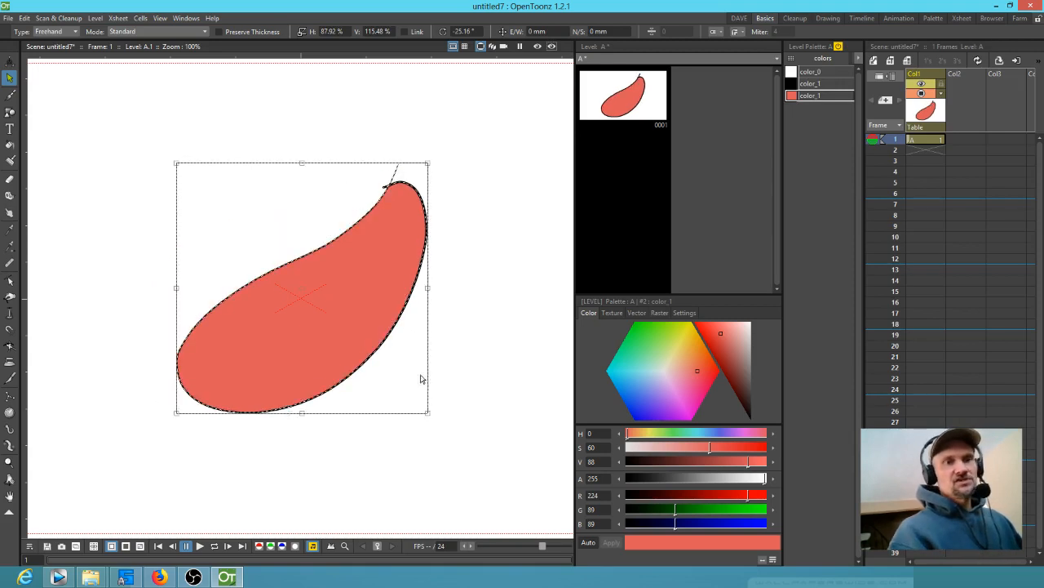
{"action": "mouse_move", "coordinate": [429, 415]}
{"action": "left_mouse_down"}
{"action": "mouse_move", "coordinate": [419, 429]}
{"action": "mouse_move", "coordinate": [415, 403]}
{"action": "left_mouse_up"}
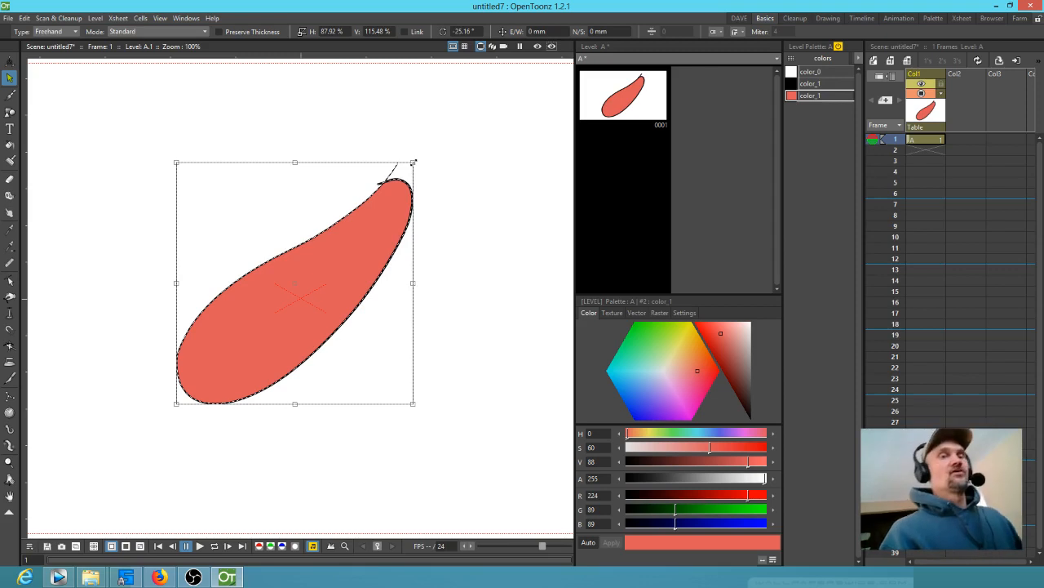
{"action": "left_click", "coordinate": [10, 18]}
{"action": "mouse_move", "coordinate": [43, 90]}
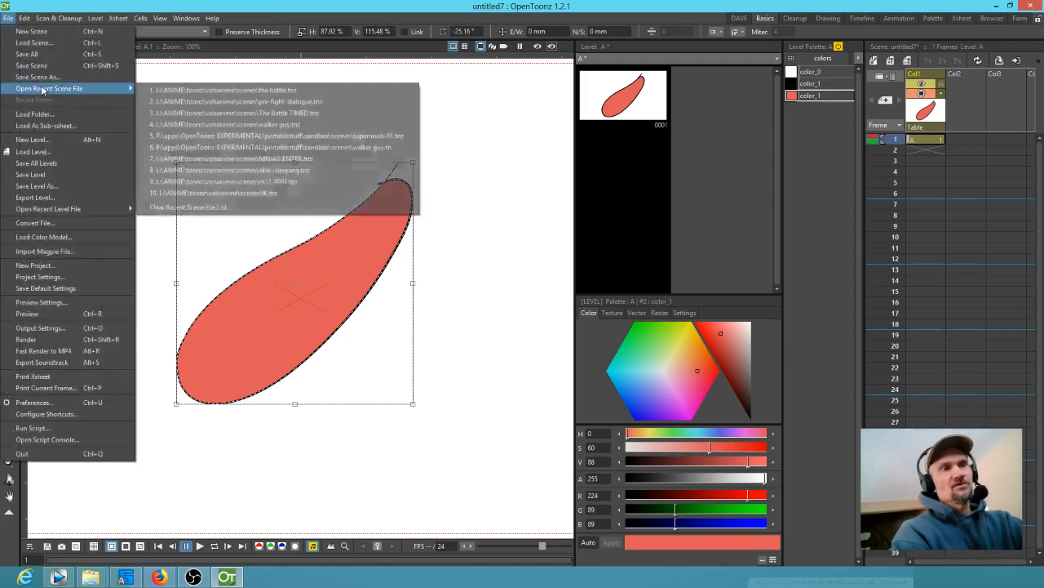
{"action": "left_click", "coordinate": [221, 91]}
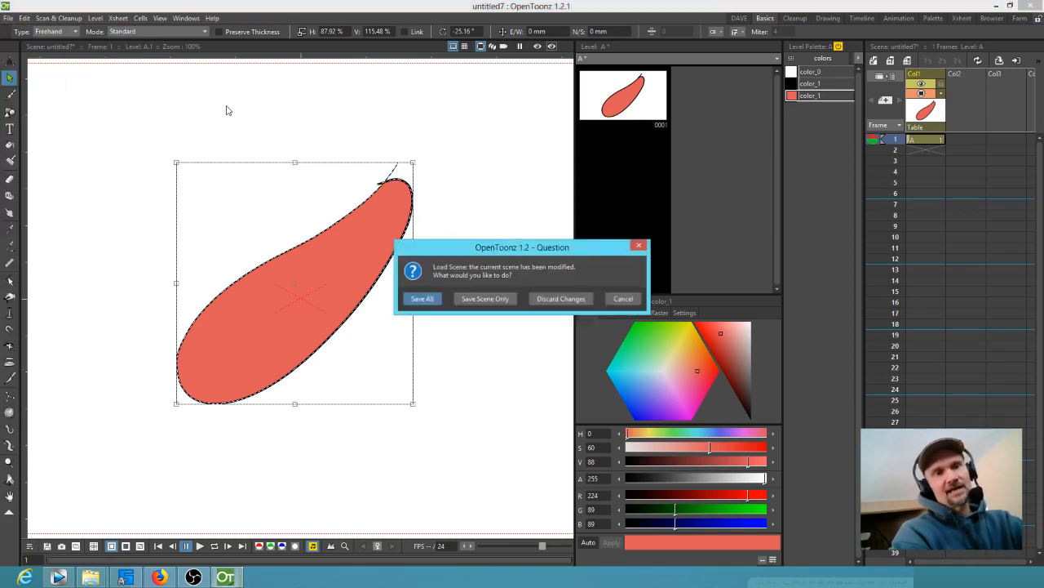
{"action": "left_click", "coordinate": [420, 301]}
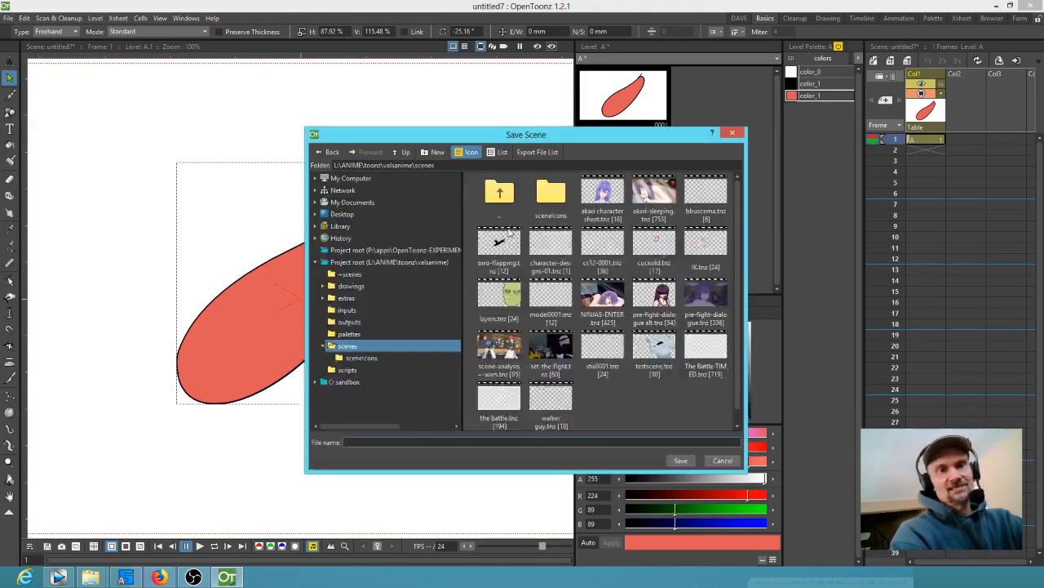
{"action": "left_click", "coordinate": [736, 136]}
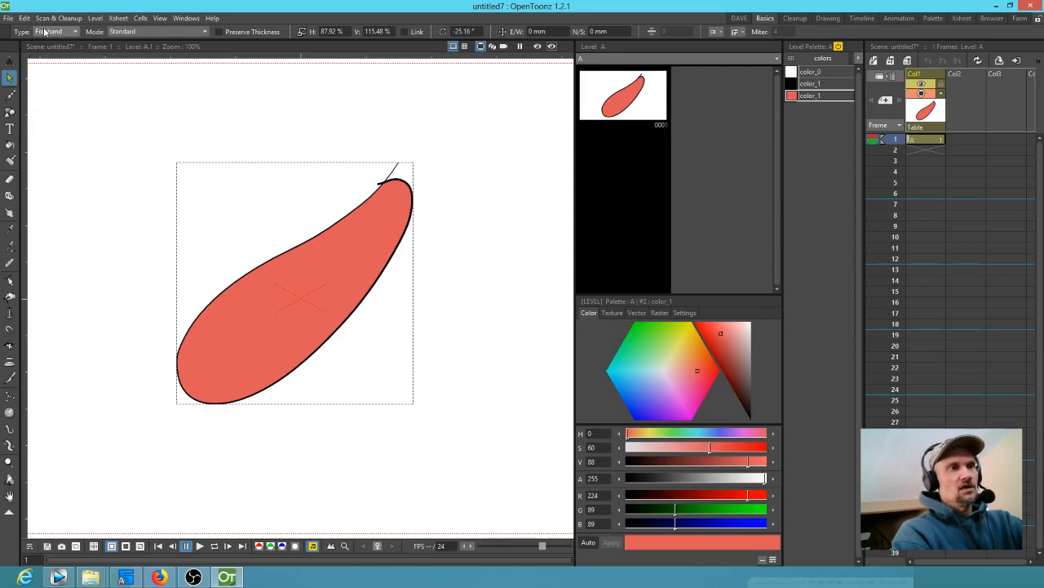
Step: Reopen the recent scene the battle.tnz, discarding the changes to the current scene
{"action": "left_click", "coordinate": [7, 18]}
{"action": "mouse_move", "coordinate": [58, 88]}
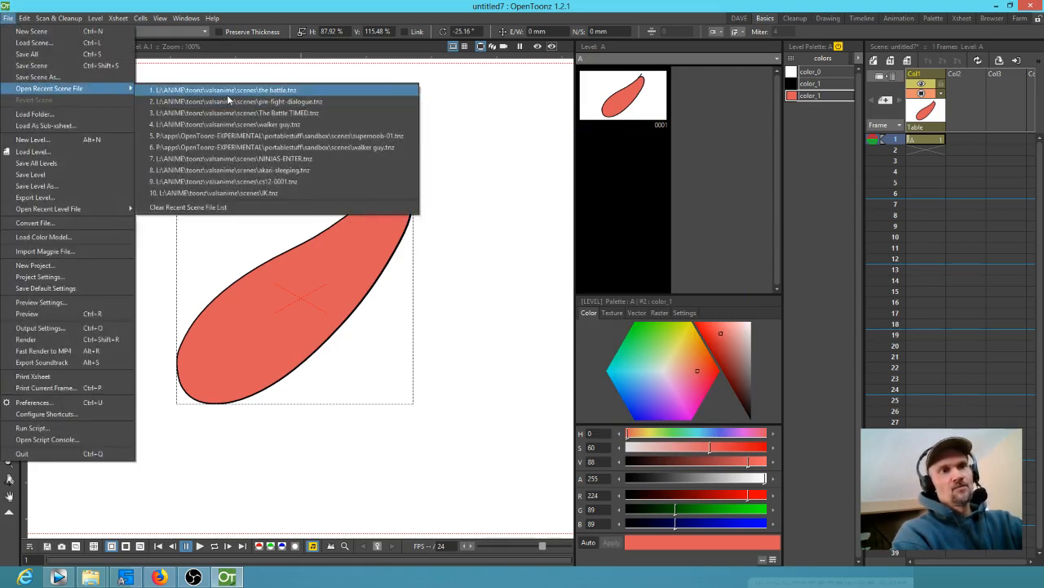
{"action": "left_click", "coordinate": [229, 94]}
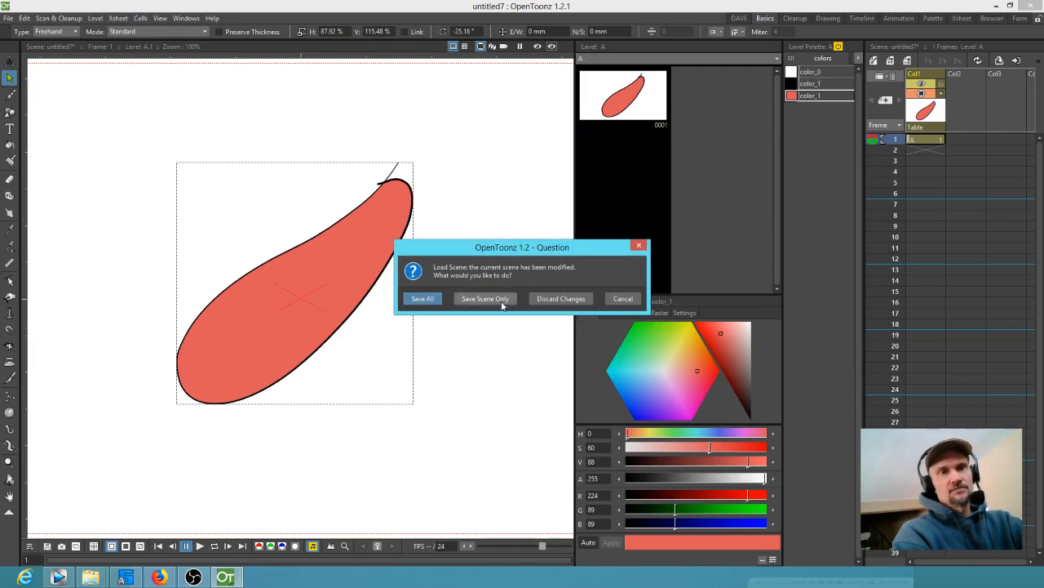
{"action": "left_click", "coordinate": [552, 300]}
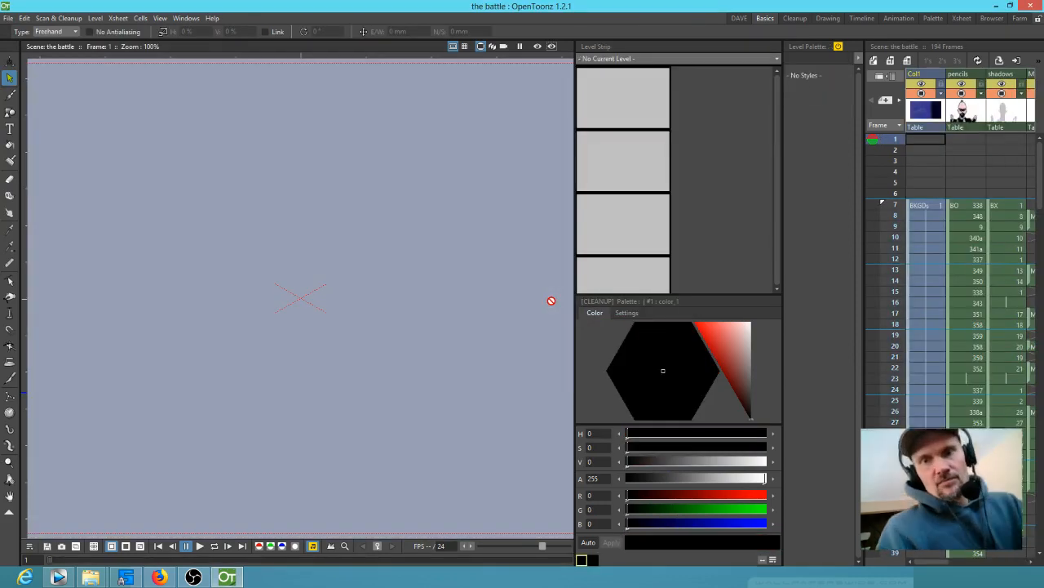
Step: Go to frame 37 in the pencils and shadows columns and hide the tint column in the viewer
{"action": "scroll", "coordinate": [332, 300], "scroll_direction": "down", "scroll_amount": 1}
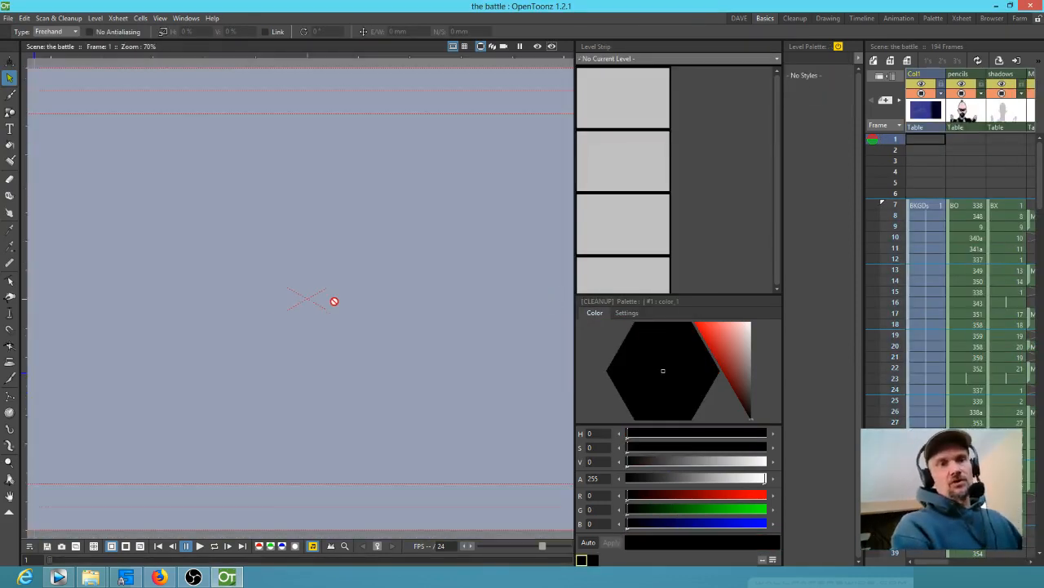
{"action": "scroll", "coordinate": [332, 300], "scroll_direction": "down", "scroll_amount": 3}
{"action": "scroll", "coordinate": [980, 187], "scroll_direction": "down", "scroll_amount": 5}
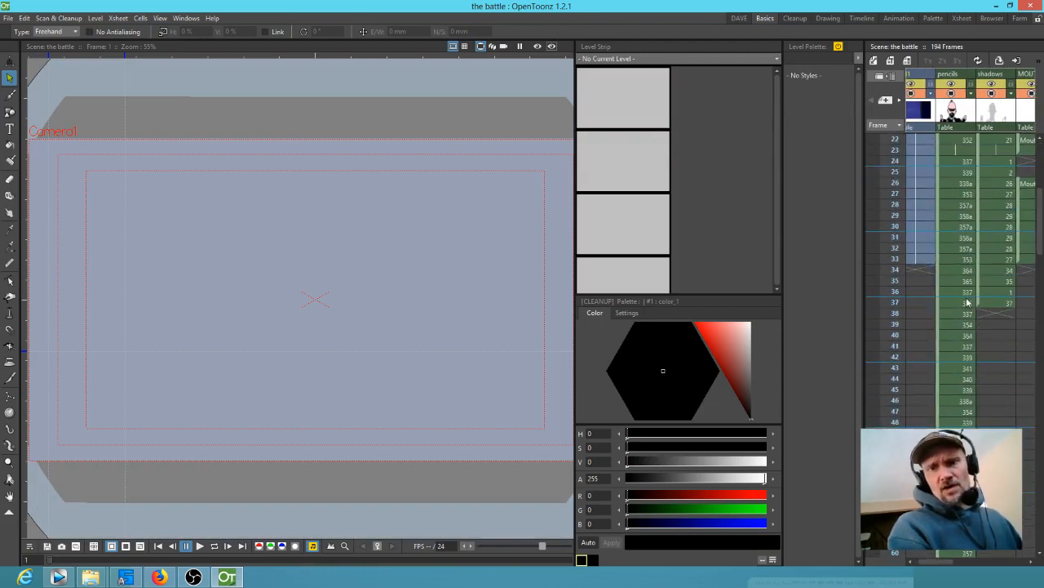
{"action": "left_click", "coordinate": [963, 303]}
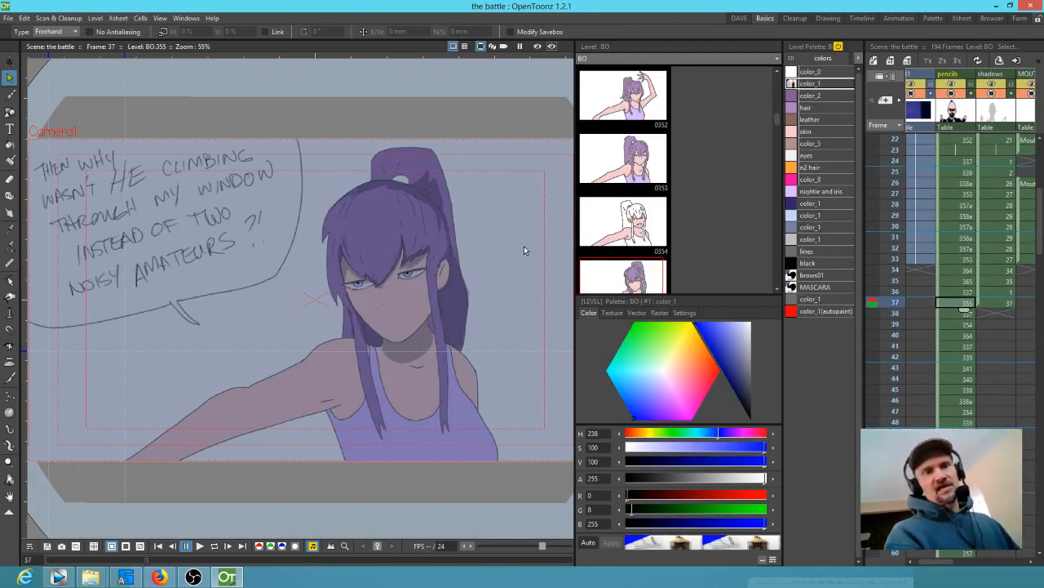
{"action": "left_click", "coordinate": [1003, 304]}
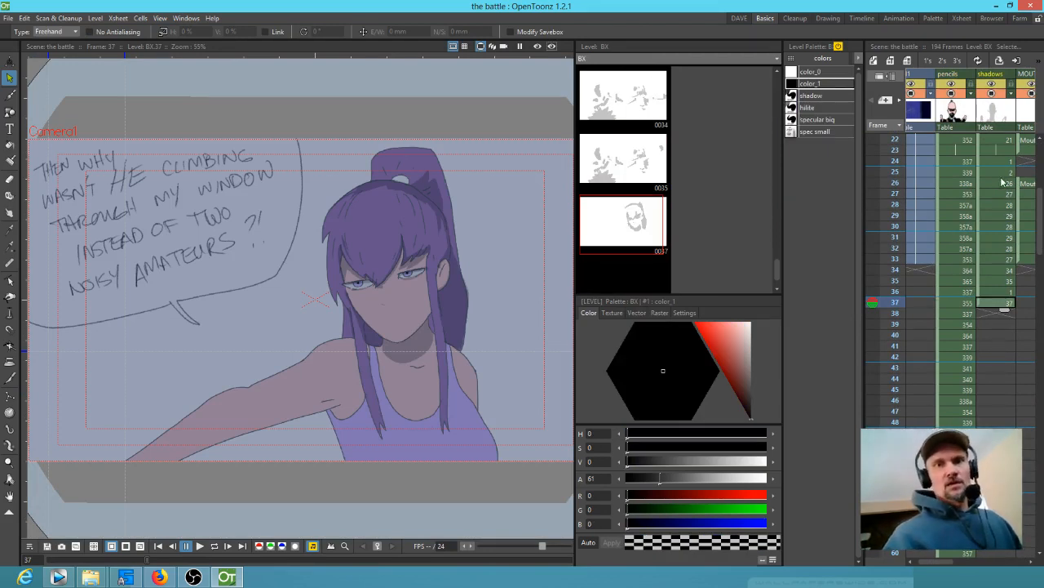
{"action": "left_click_drag", "start_coordinate": [979, 331], "coordinate": [907, 346]}
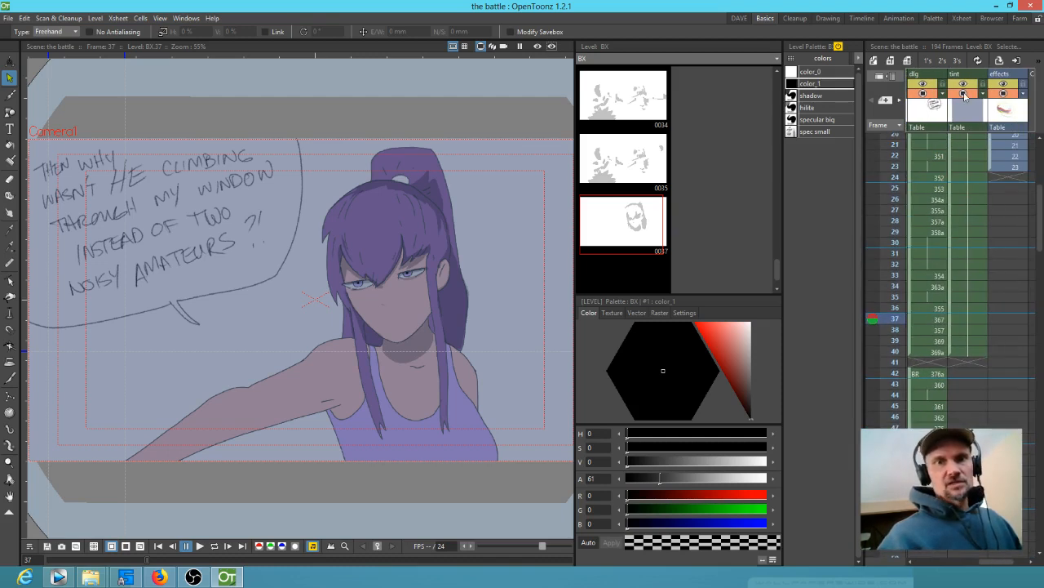
{"action": "left_click", "coordinate": [967, 102]}
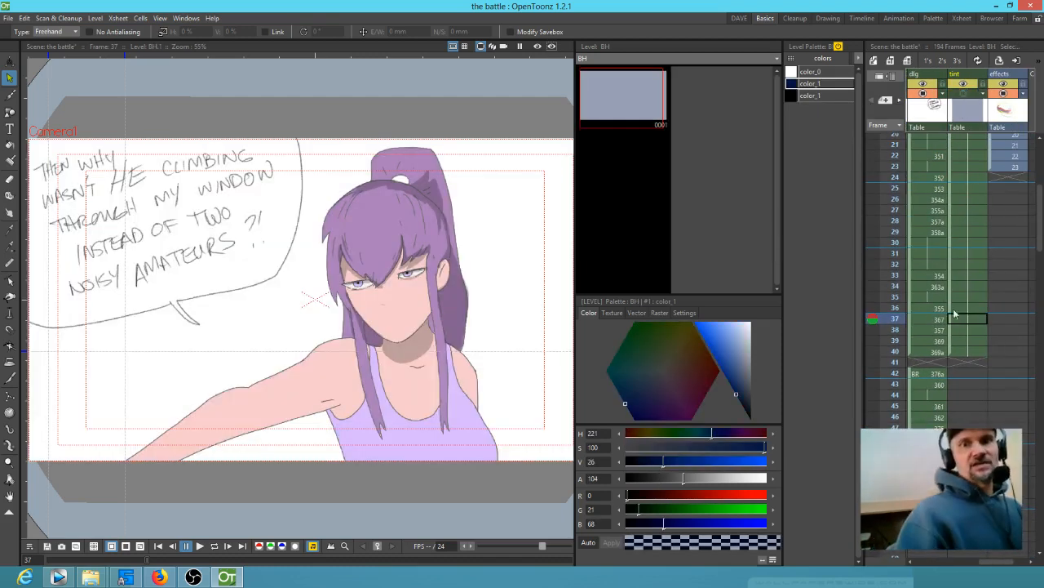
Step: Go to frame 36 in the pencils column and hide the shadows column in the viewer
{"action": "left_click_drag", "start_coordinate": [942, 342], "coordinate": [1007, 327]}
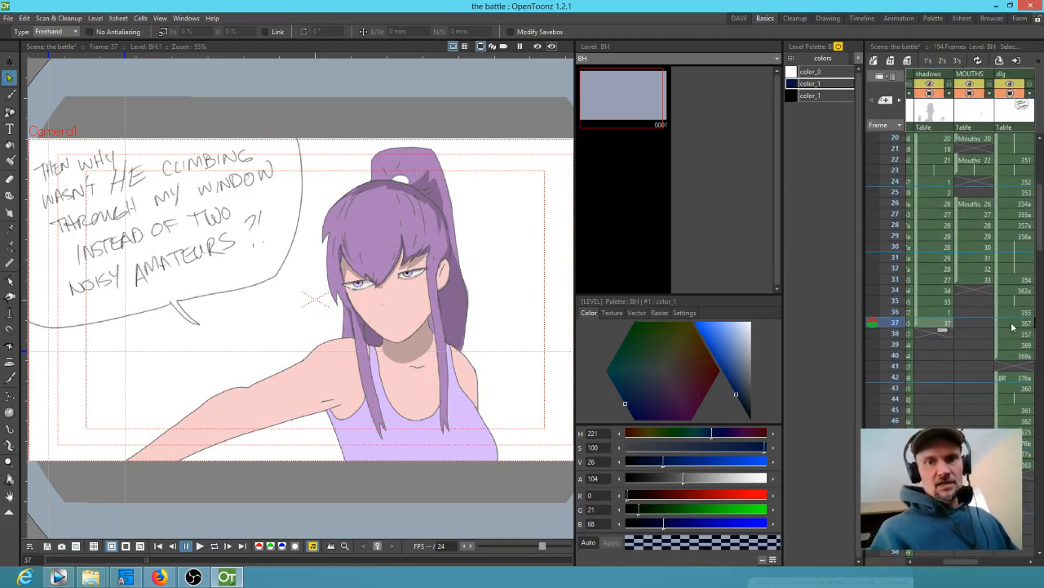
{"action": "left_click", "coordinate": [942, 321]}
{"action": "left_click_drag", "start_coordinate": [1011, 412], "coordinate": [1014, 470]}
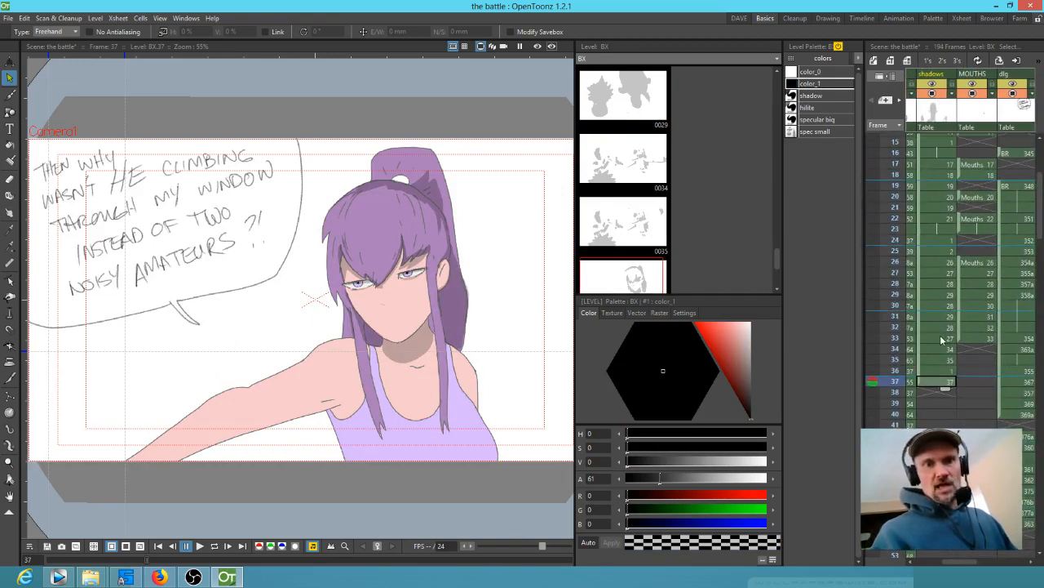
{"action": "left_click_drag", "start_coordinate": [978, 334], "coordinate": [1030, 344]}
{"action": "left_click", "coordinate": [953, 377]}
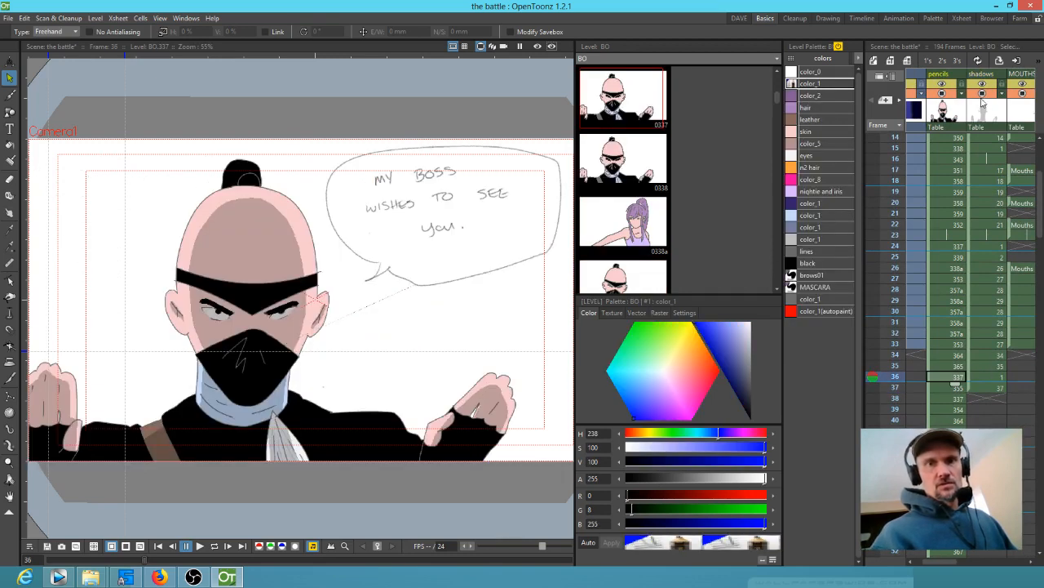
{"action": "left_click", "coordinate": [986, 103]}
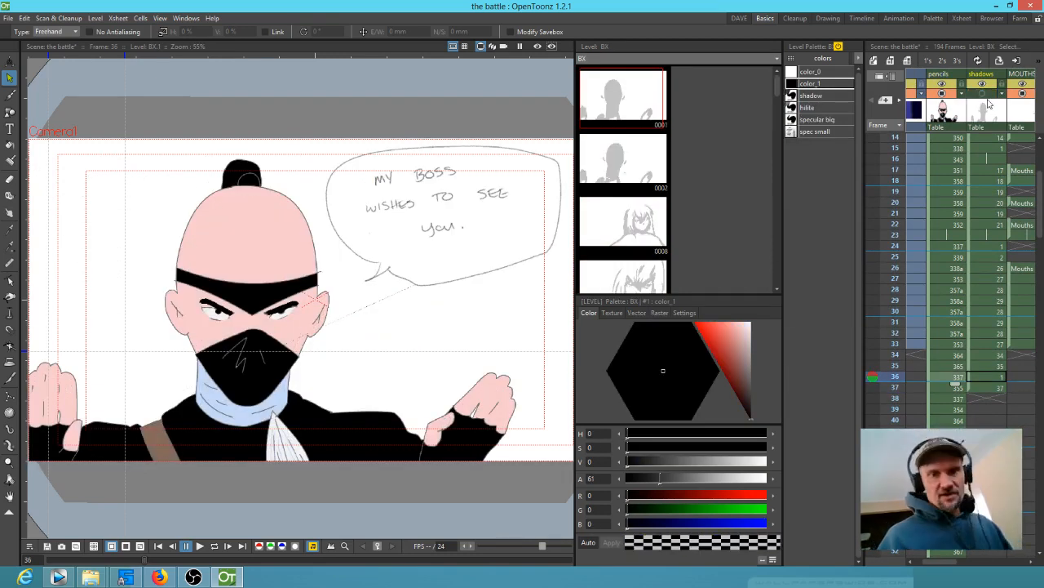
Step: Go to frame 37 in the pencils column, show the shadows column in the viewer and select its frame 37 cell
{"action": "left_click", "coordinate": [957, 388]}
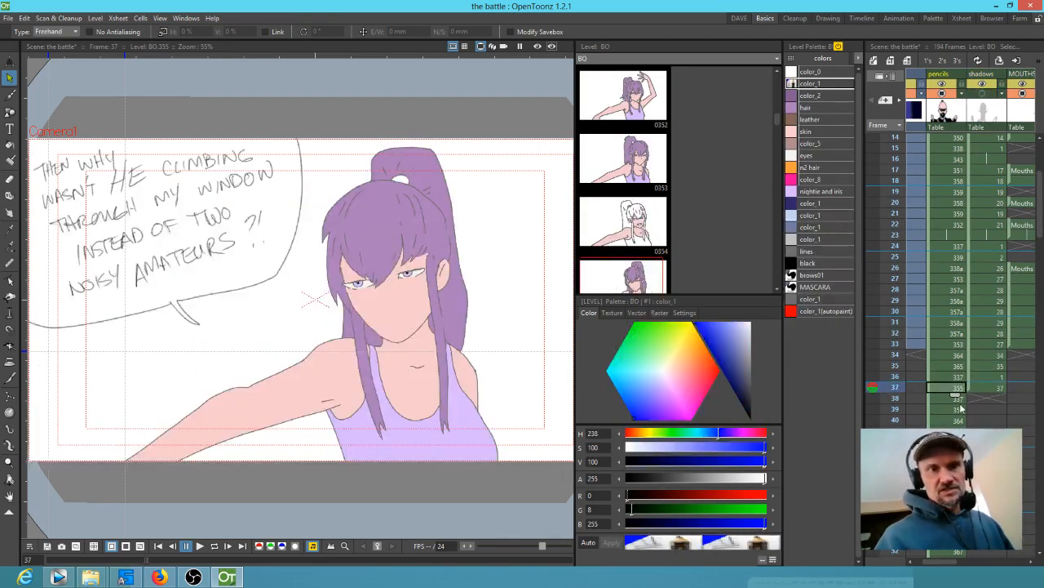
{"action": "left_click", "coordinate": [983, 95]}
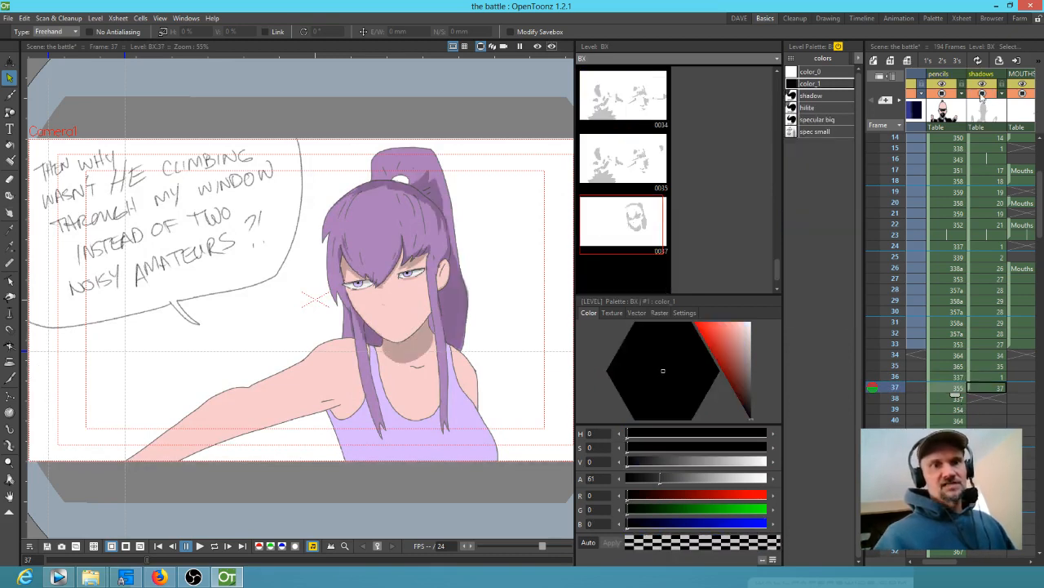
{"action": "left_click", "coordinate": [979, 389]}
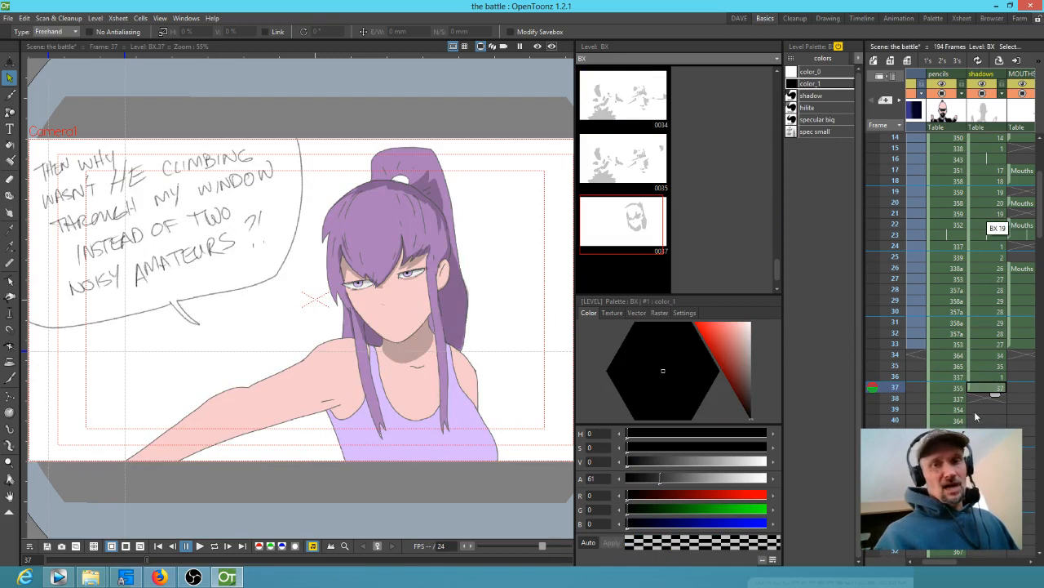
Step: Select the shadow style in the BX palette and examine its color, raster brush type and brush settings, including the radius
{"action": "left_click", "coordinate": [813, 97]}
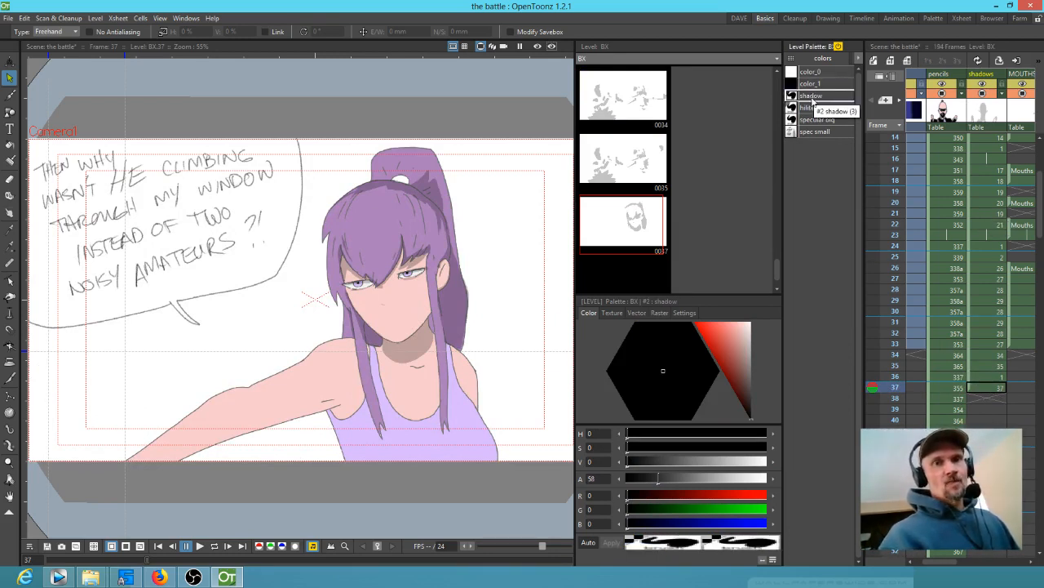
{"action": "left_click", "coordinate": [659, 313]}
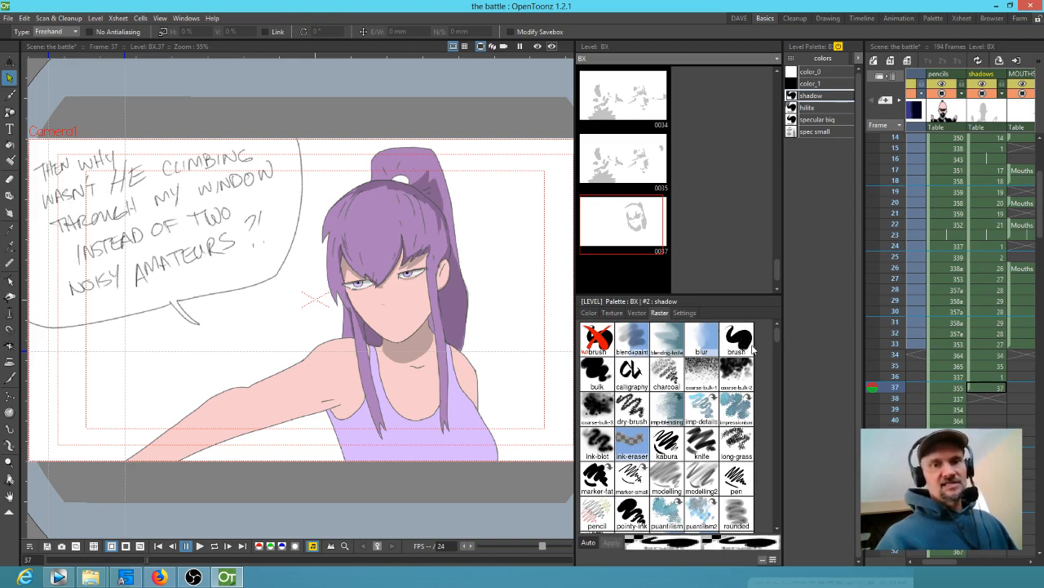
{"action": "left_click", "coordinate": [685, 312]}
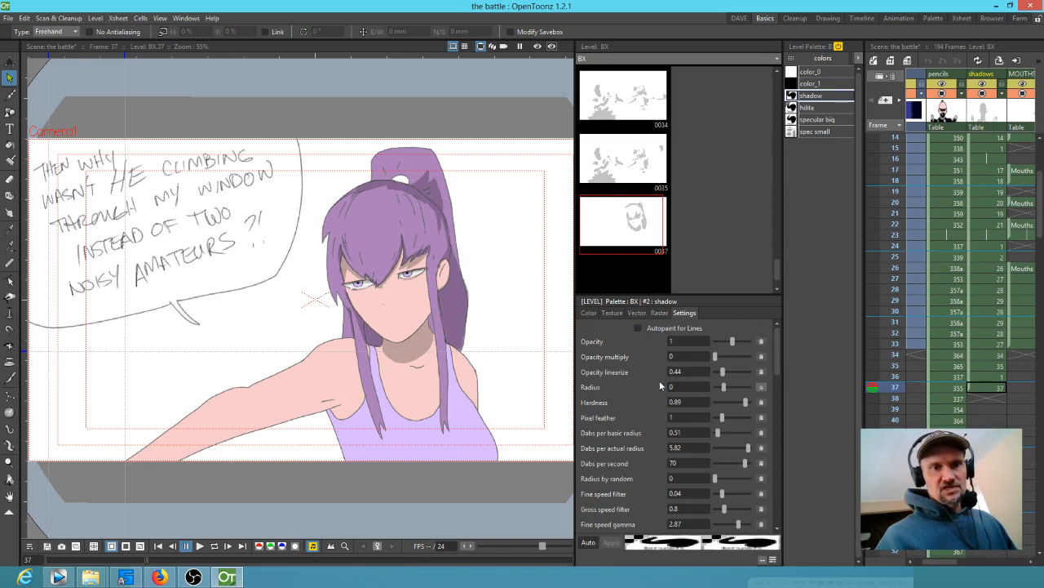
{"action": "left_click", "coordinate": [596, 312]}
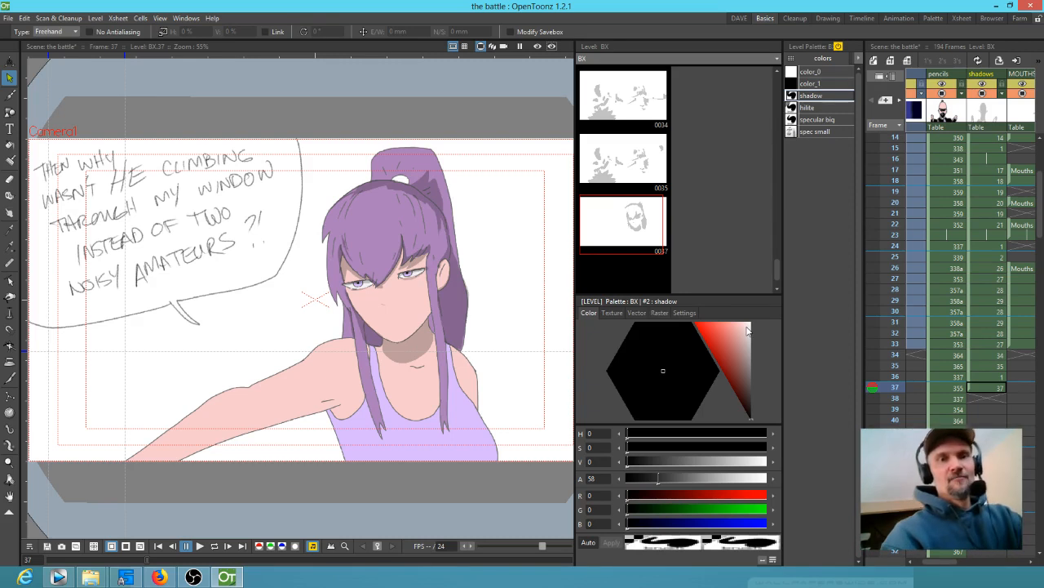
{"action": "left_click", "coordinate": [687, 312]}
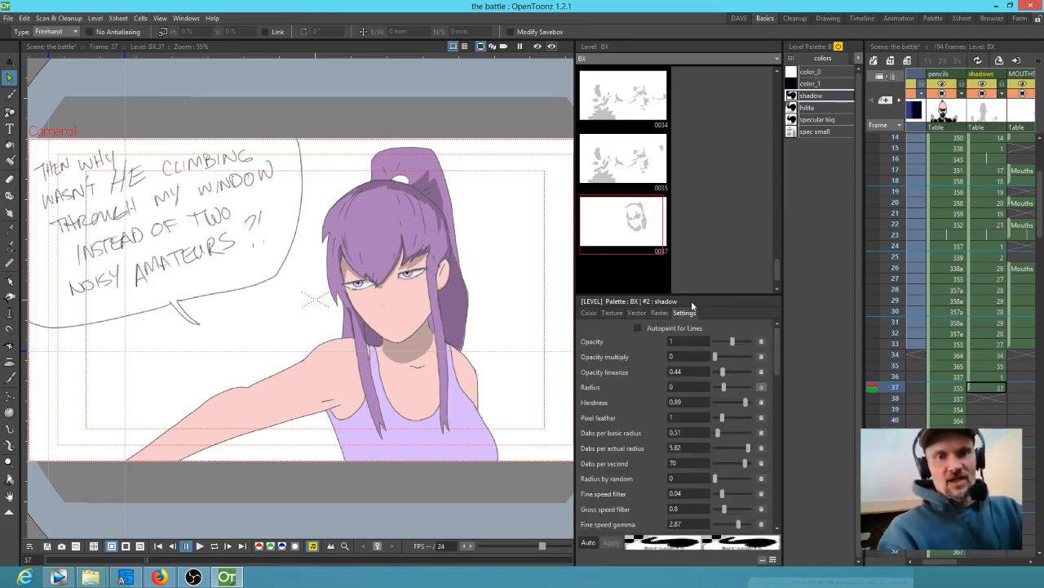
{"action": "left_click", "coordinate": [679, 388]}
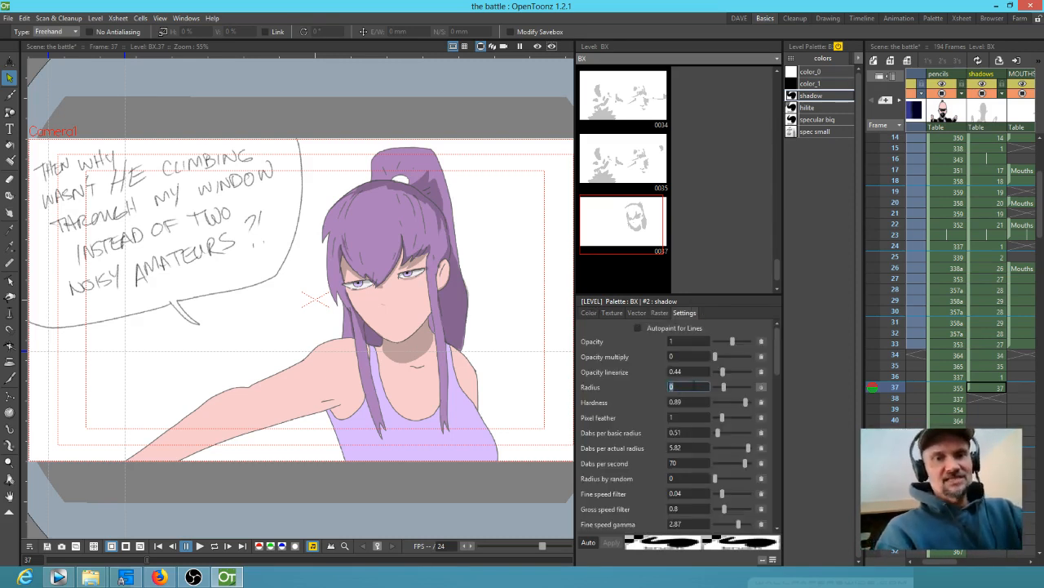
{"action": "left_click", "coordinate": [591, 312]}
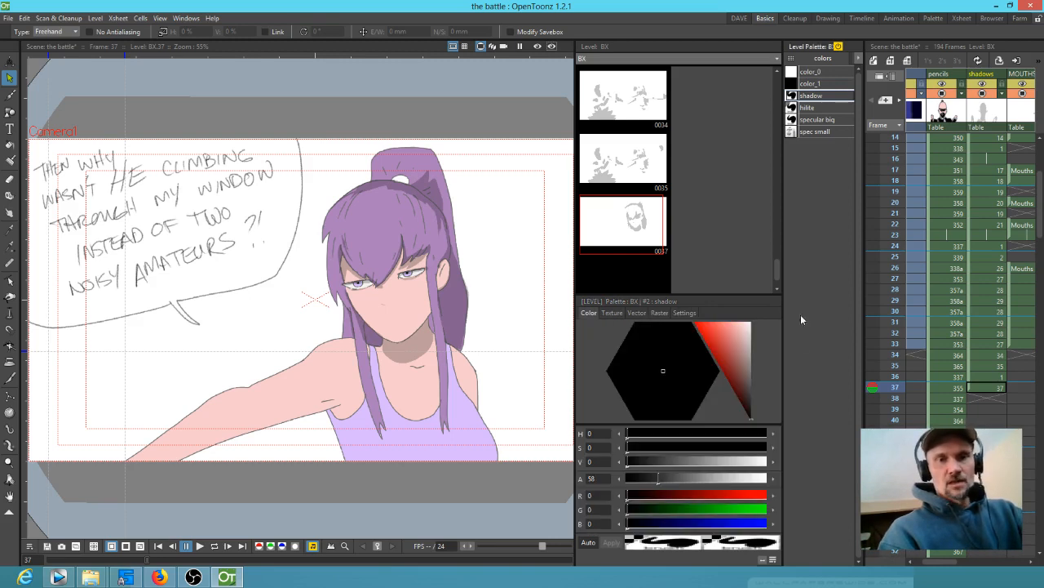
{"action": "left_click", "coordinate": [659, 313]}
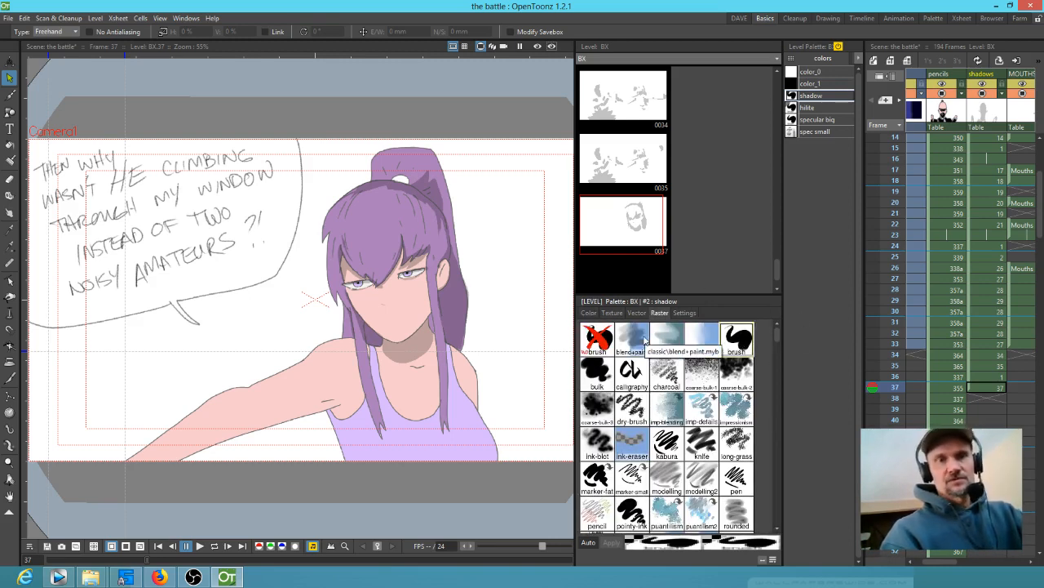
Step: Paint a curved test stroke in the empty area beside the woman with the shadow brush and set the brush radius to 0
{"action": "key", "text": "b"}
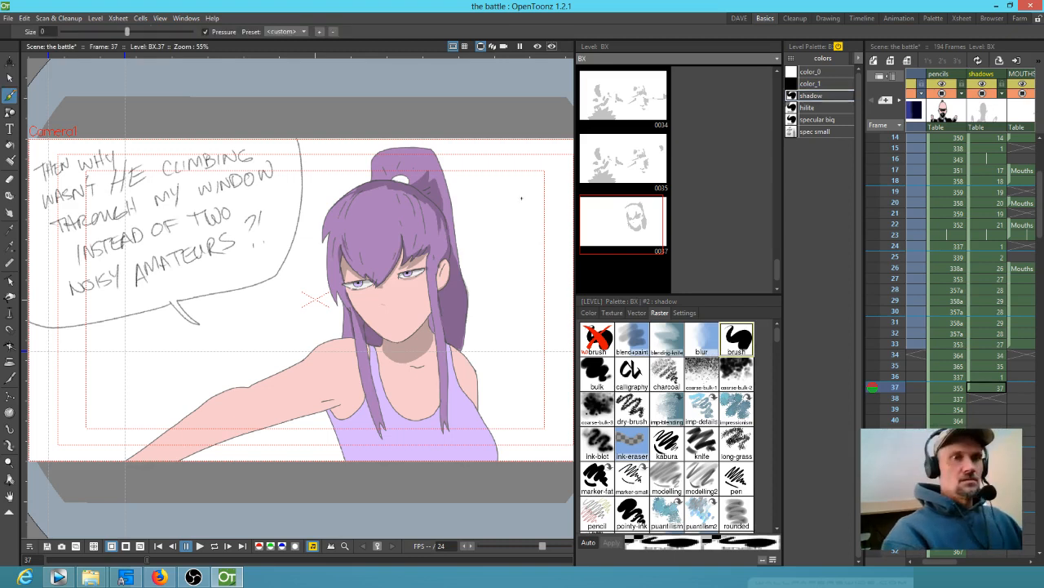
{"action": "mouse_move", "coordinate": [518, 218]}
{"action": "left_mouse_down"}
{"action": "mouse_move", "coordinate": [517, 262]}
{"action": "mouse_move", "coordinate": [549, 329]}
{"action": "left_mouse_up"}
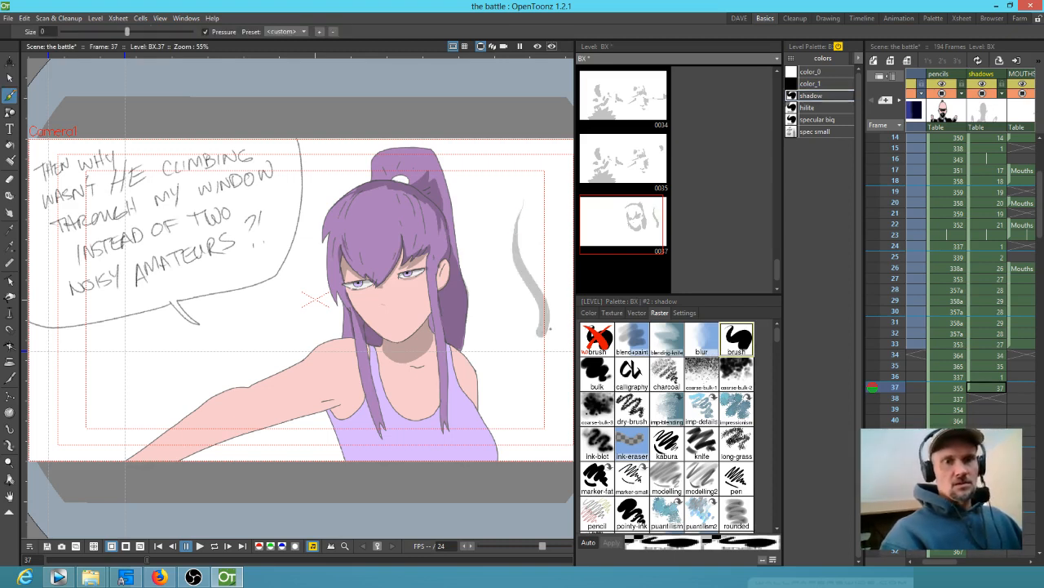
{"action": "left_click", "coordinate": [685, 313]}
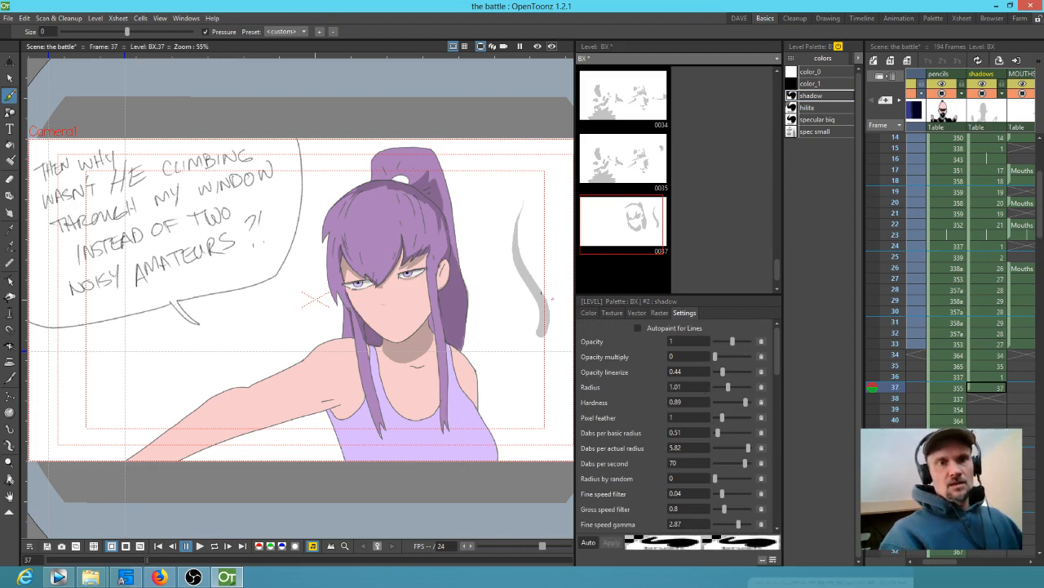
{"action": "left_click", "coordinate": [690, 386]}
{"action": "type", "text": "0"}
{"action": "key", "text": "Return"}
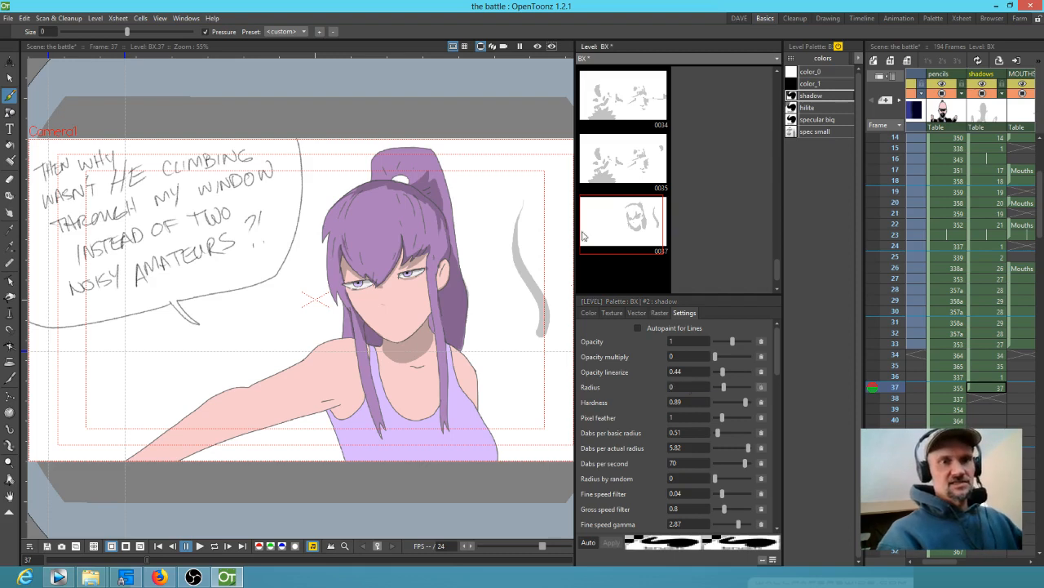
Step: Paint two more test strokes beside the first one, and undo all the test strokes and the radius change
{"action": "left_click_drag", "start_coordinate": [539, 245], "coordinate": [563, 283]}
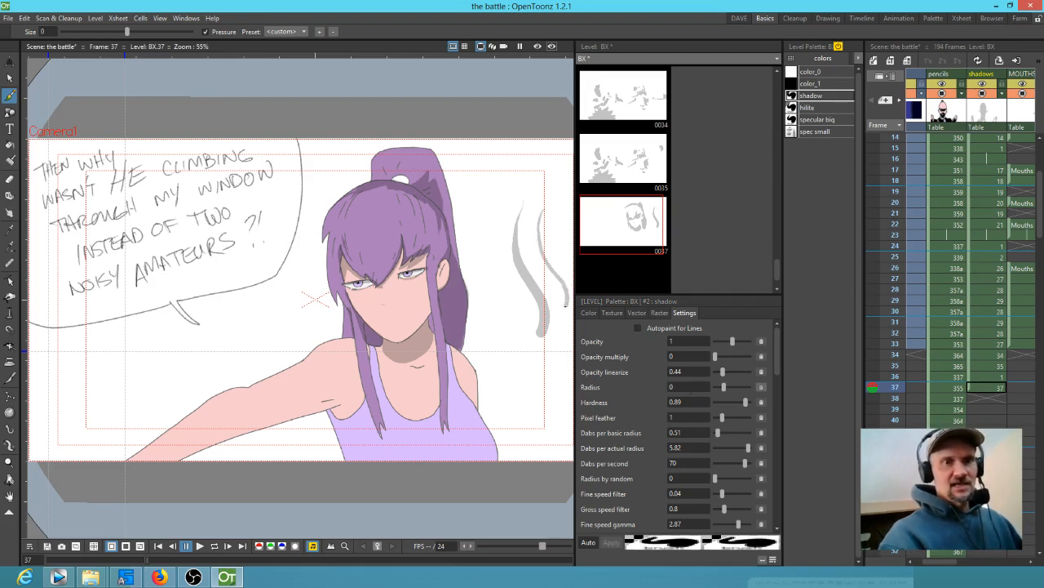
{"action": "left_click_drag", "start_coordinate": [498, 258], "coordinate": [518, 304]}
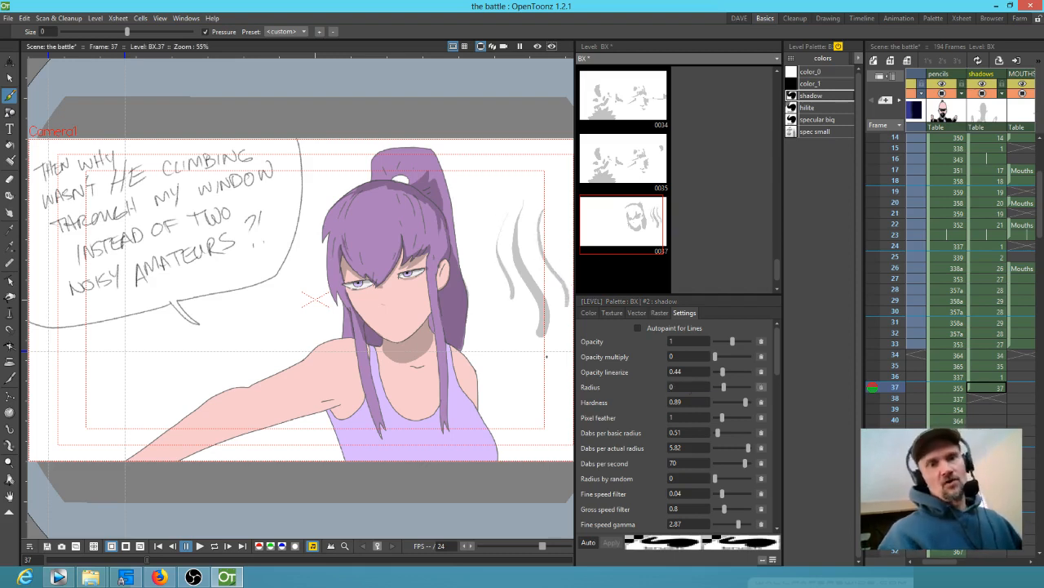
{"action": "key", "text": "ctrl+z"}
{"action": "key", "text": "ctrl+z"}
{"action": "key", "text": "ctrl+z"}
{"action": "key", "text": "ctrl+z"}
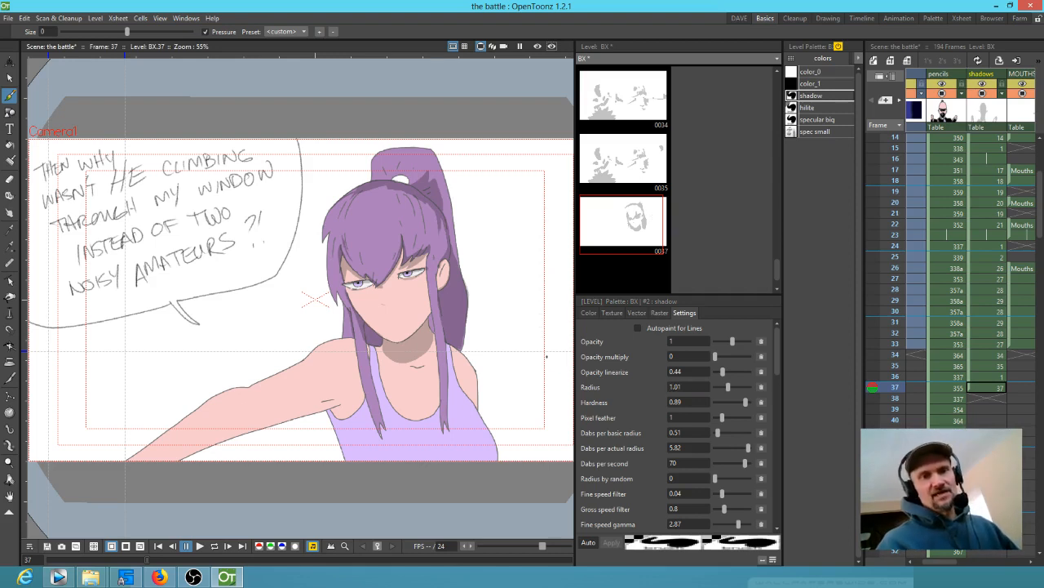
Step: Shade the ponytail around the hair tie and the two long hanging hair strands with the shadow brush
{"action": "left_click", "coordinate": [589, 313]}
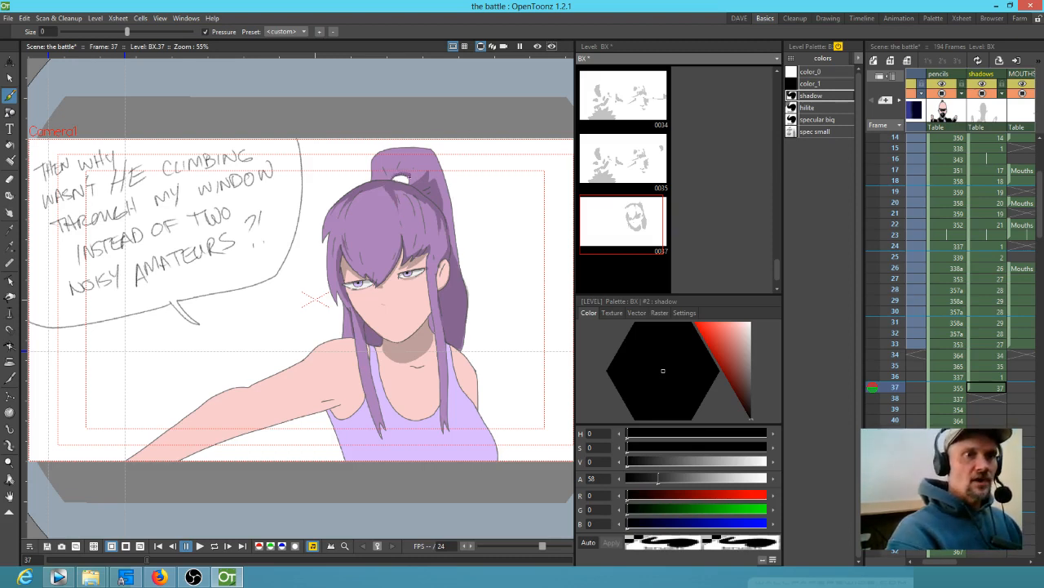
{"action": "left_click_drag", "start_coordinate": [410, 161], "coordinate": [386, 173]}
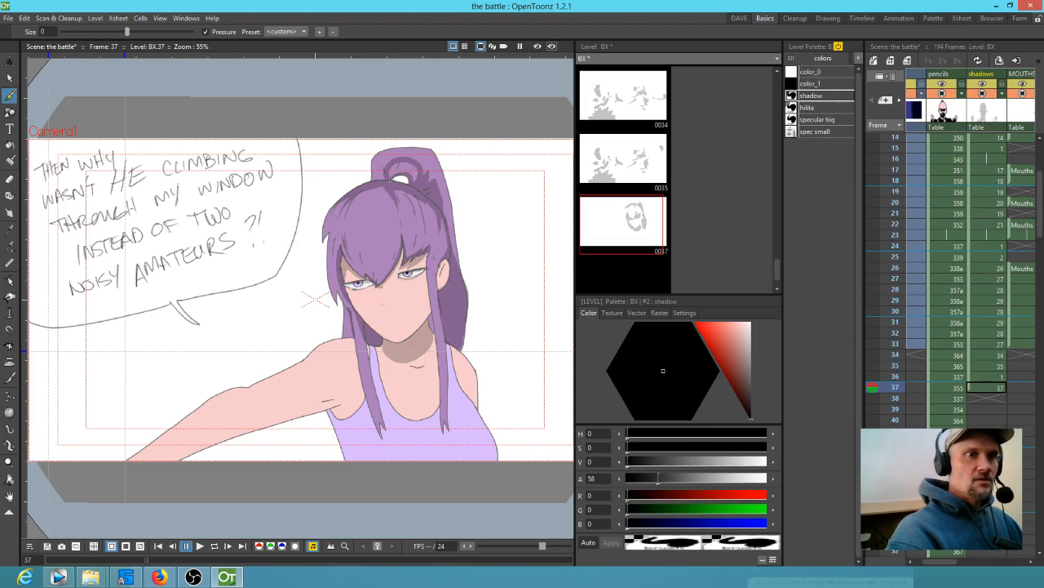
{"action": "key", "text": "f"}
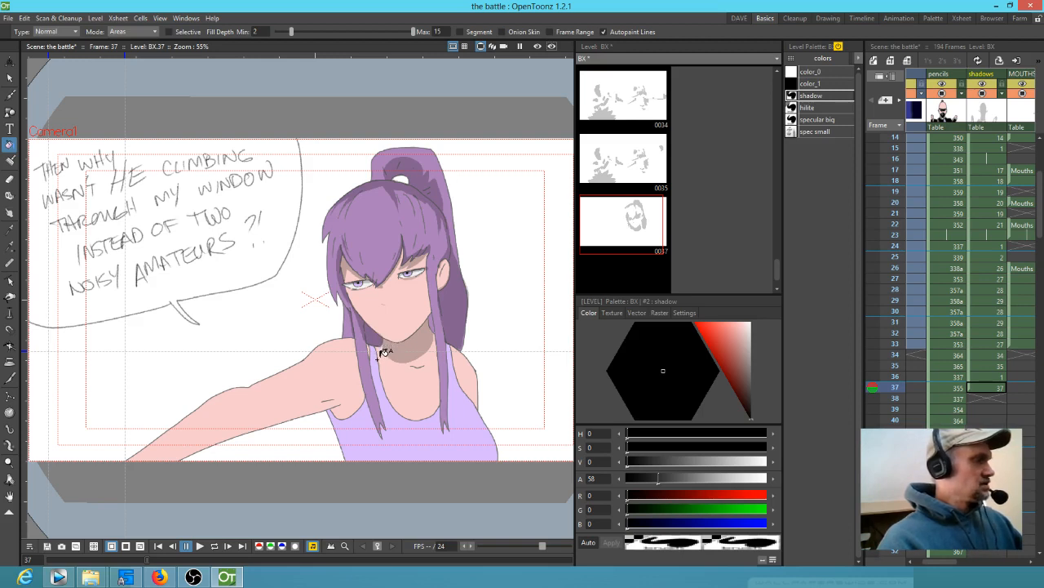
{"action": "key", "text": "b"}
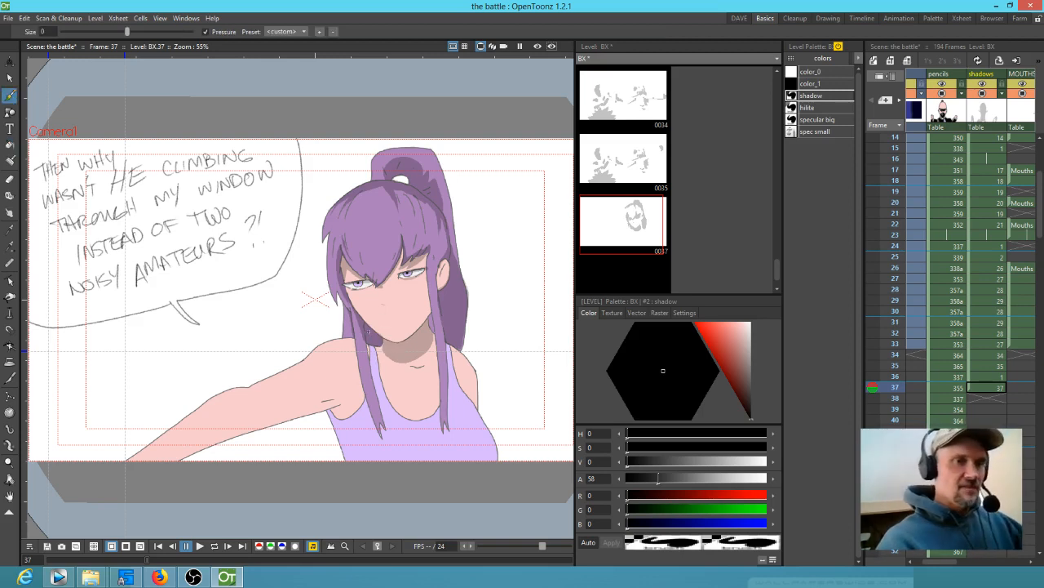
{"action": "left_click_drag", "start_coordinate": [361, 326], "coordinate": [369, 372]}
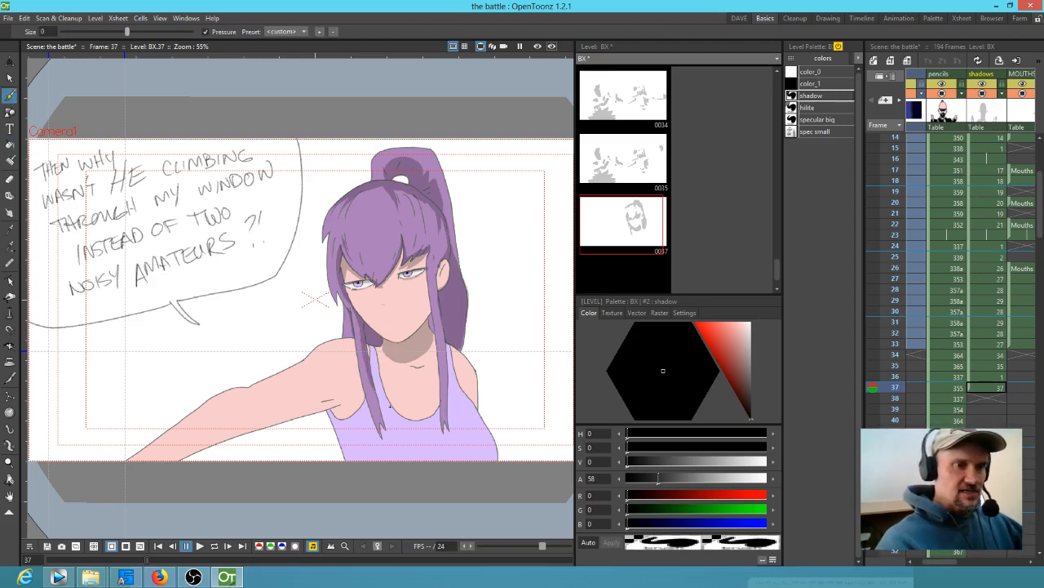
{"action": "left_click_drag", "start_coordinate": [441, 322], "coordinate": [444, 359]}
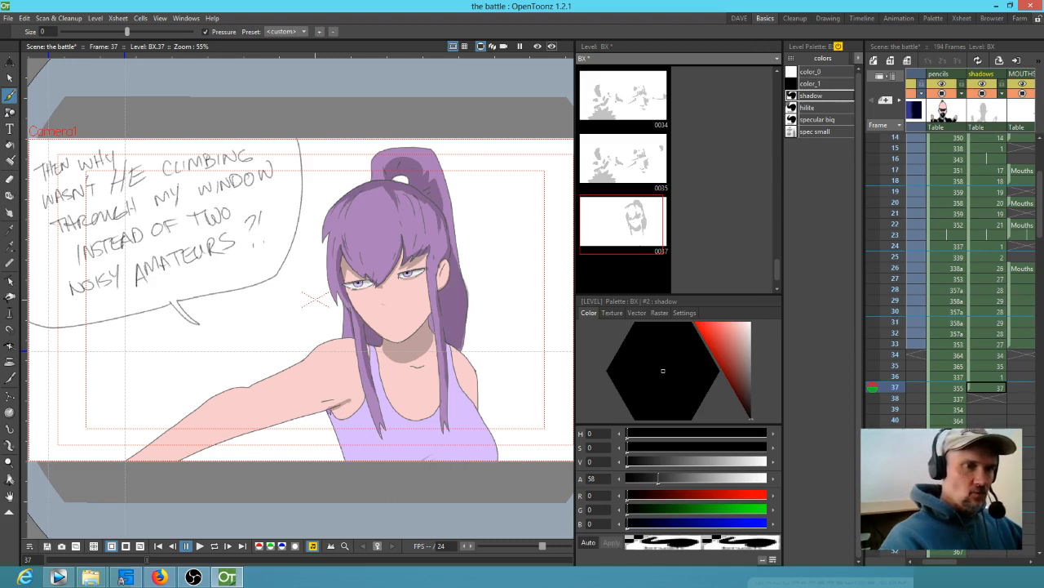
Step: Outline and fill a shadow at the woman's armpit, and paint a small shadow mark at her elbow
{"action": "left_click_drag", "start_coordinate": [346, 418], "coordinate": [356, 400]}
{"action": "key", "text": "f"}
{"action": "left_click", "coordinate": [351, 405]}
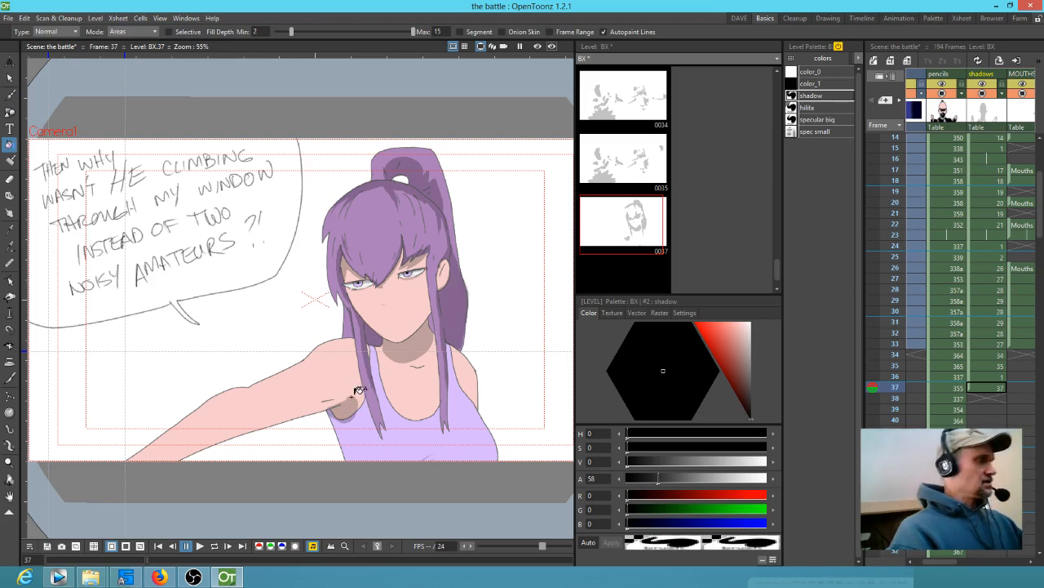
{"action": "key", "text": "b"}
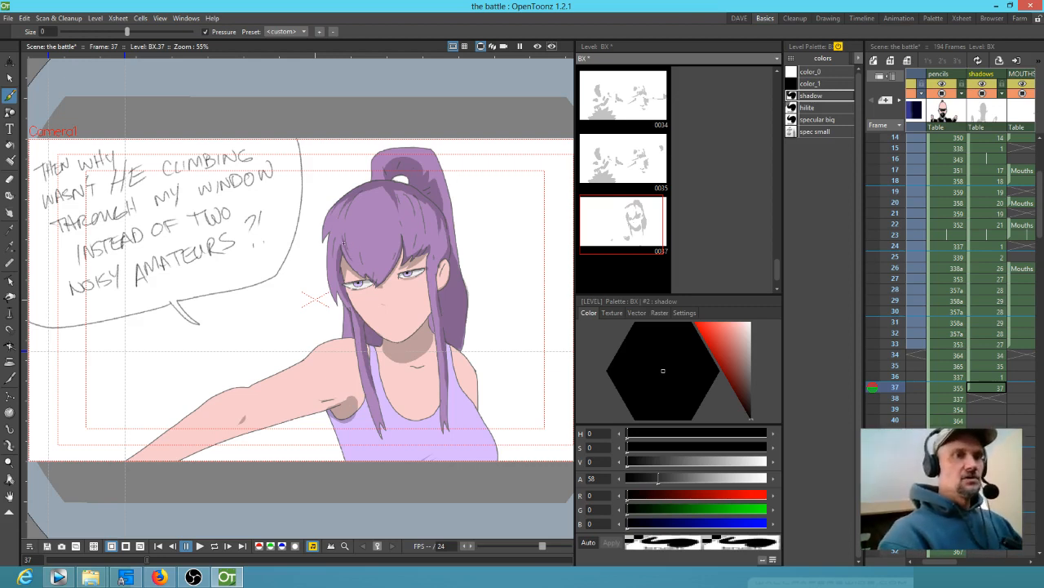
{"action": "key", "text": "f"}
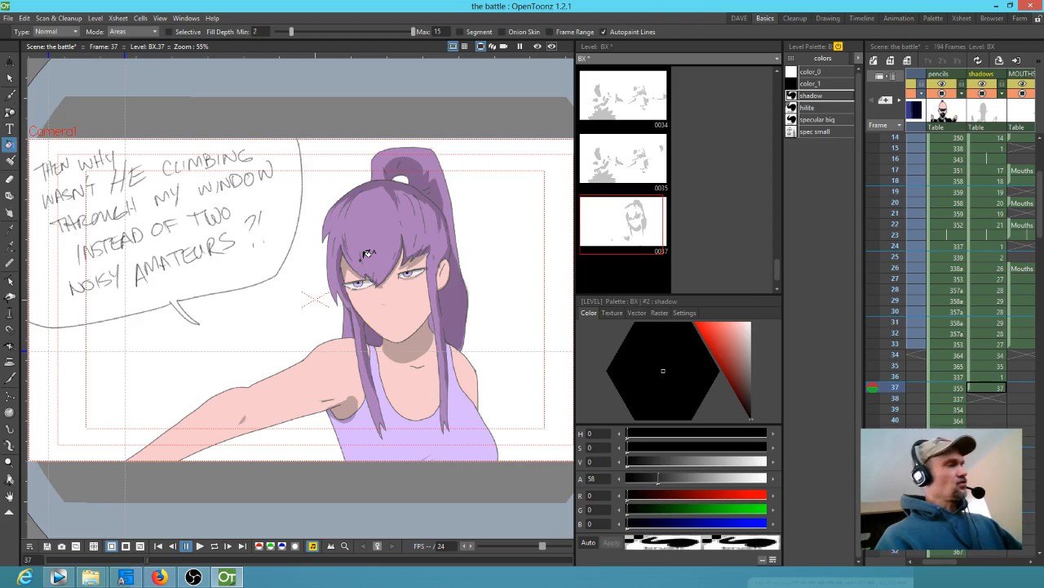
{"action": "key", "text": "b"}
Step: Reselect the frame 37 cell in the shadows column and paint highlight strokes on the hair with the hilite style
{"action": "mouse_move", "coordinate": [891, 392]}
{"action": "left_mouse_down"}
{"action": "mouse_move", "coordinate": [895, 343]}
{"action": "mouse_move", "coordinate": [895, 381]}
{"action": "left_mouse_up"}
{"action": "left_click", "coordinate": [959, 391]}
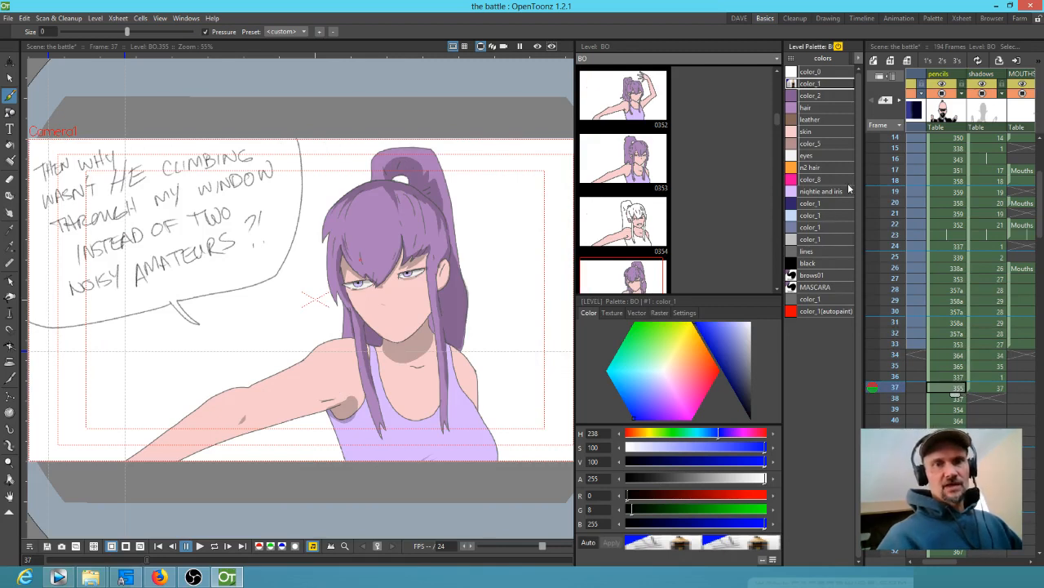
{"action": "left_click", "coordinate": [990, 390]}
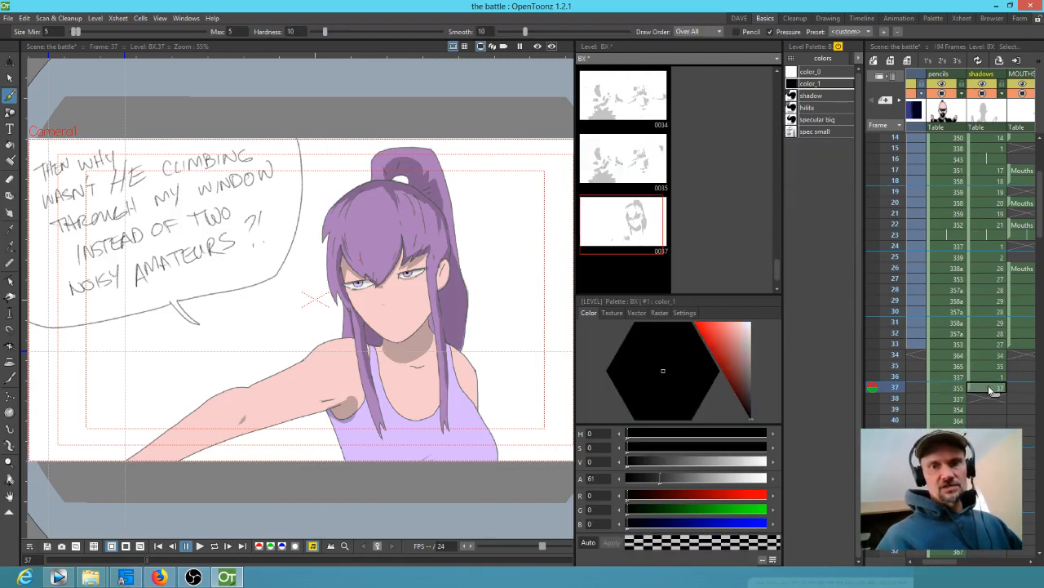
{"action": "left_click", "coordinate": [812, 108]}
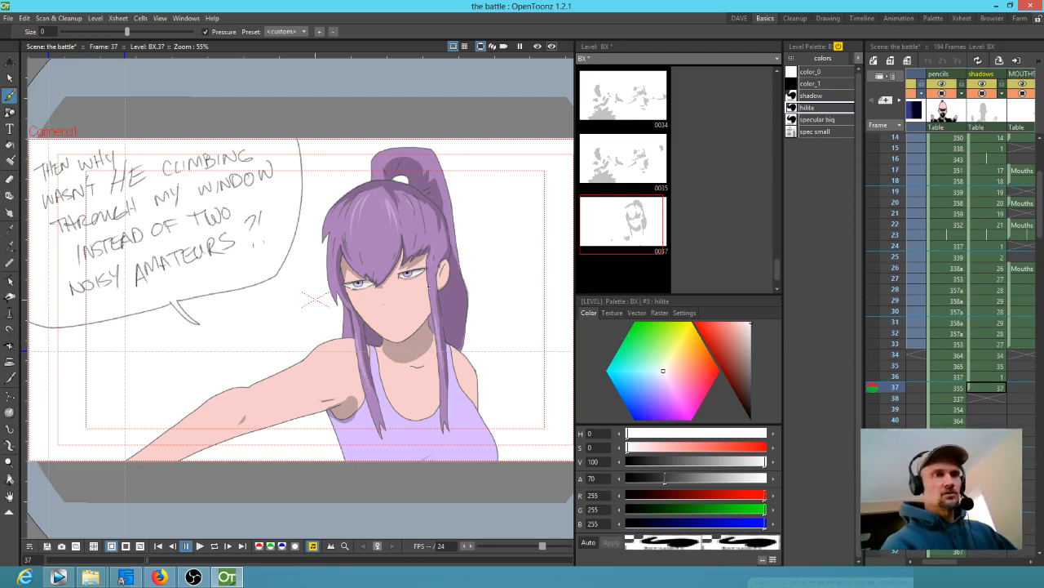
Step: Reuse shadow drawing 1 from frame 24 by copying it into frame 38 of the shadows column
{"action": "left_click", "coordinate": [953, 398]}
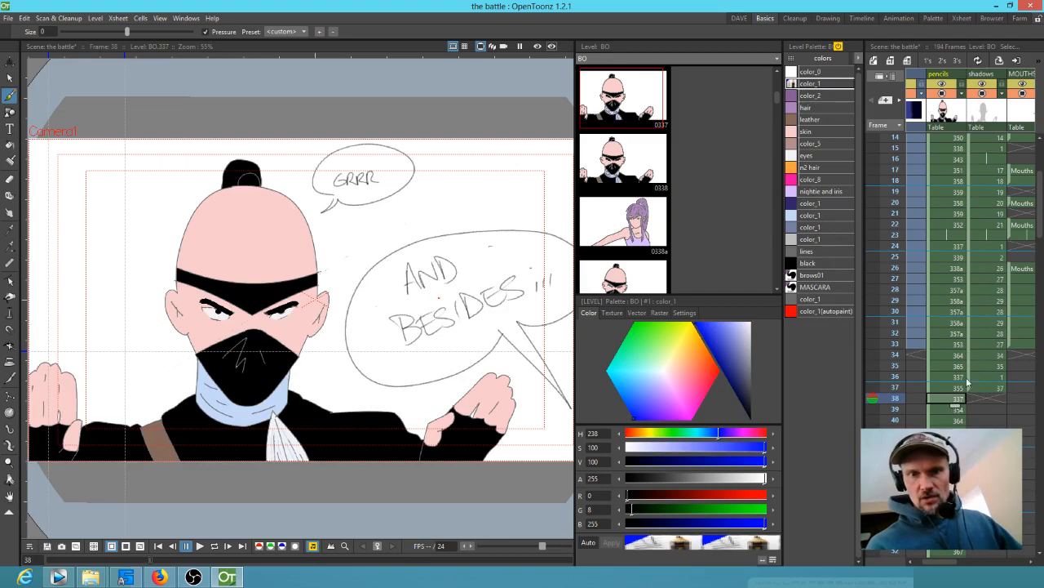
{"action": "left_click", "coordinate": [997, 247]}
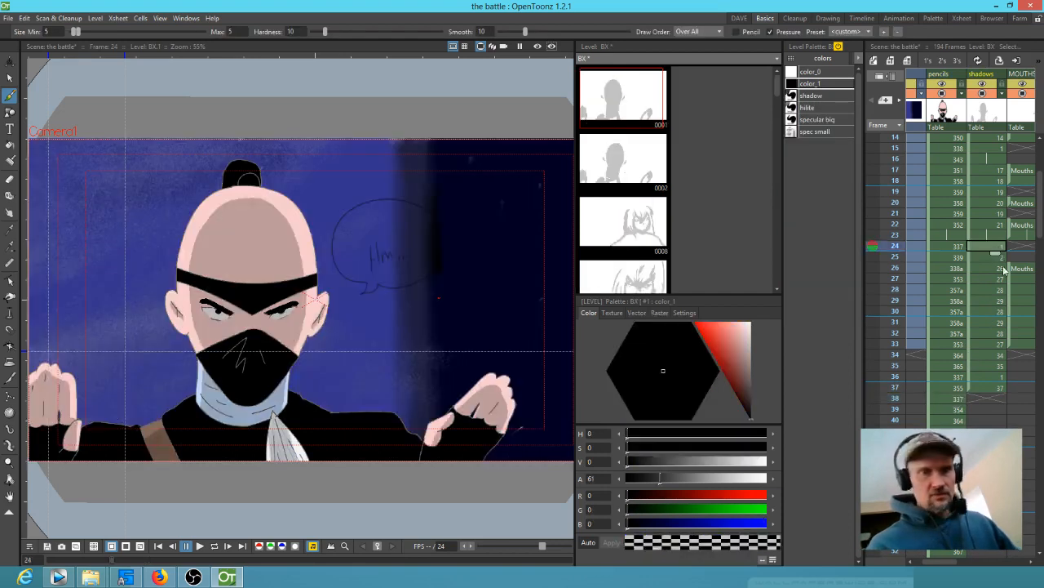
{"action": "left_click", "coordinate": [989, 399]}
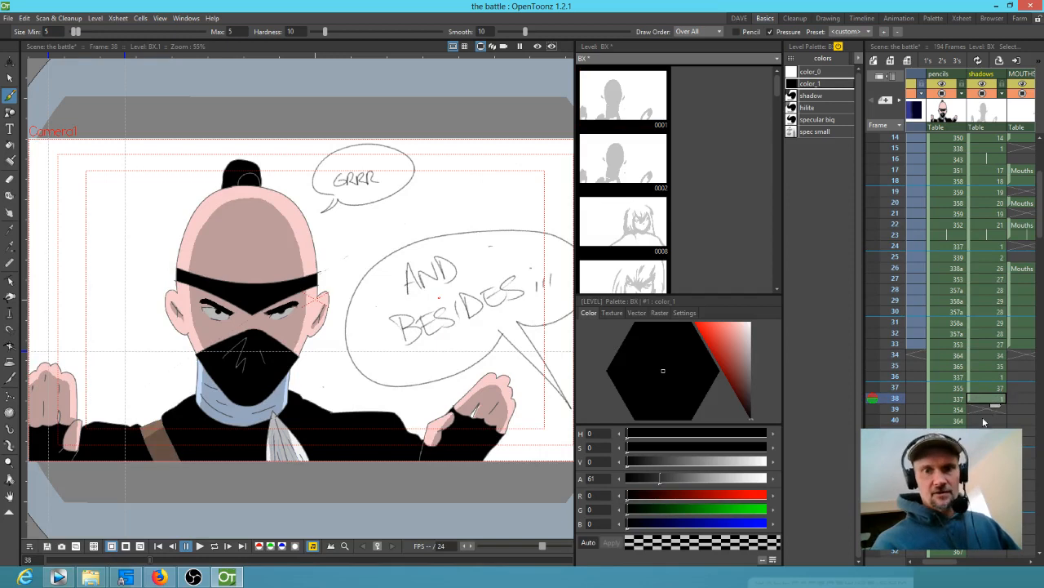
Step: View frame 39 in the pencils column and return to frame 37
{"action": "left_click", "coordinate": [977, 411]}
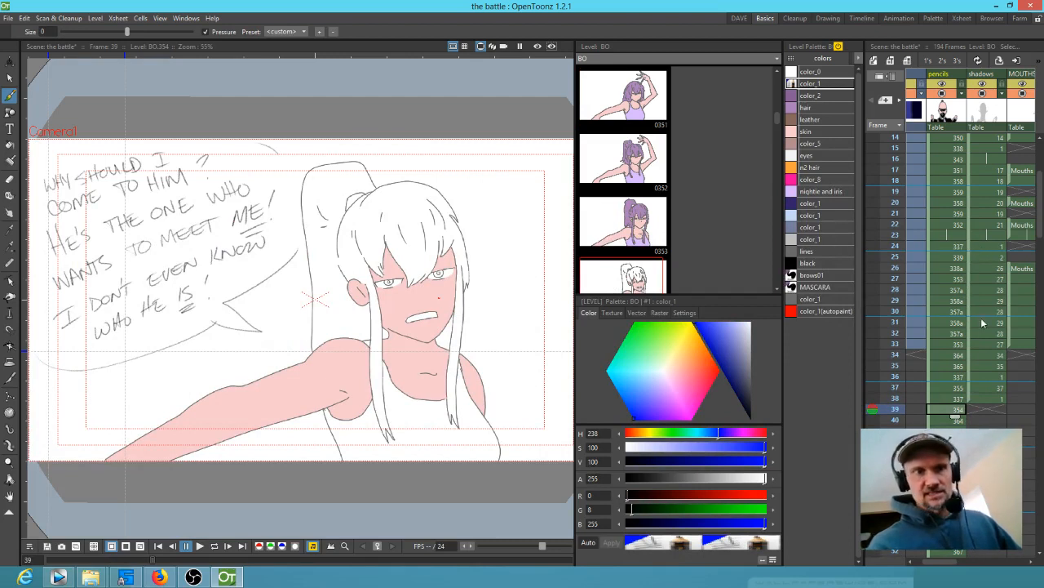
{"action": "left_click", "coordinate": [963, 388]}
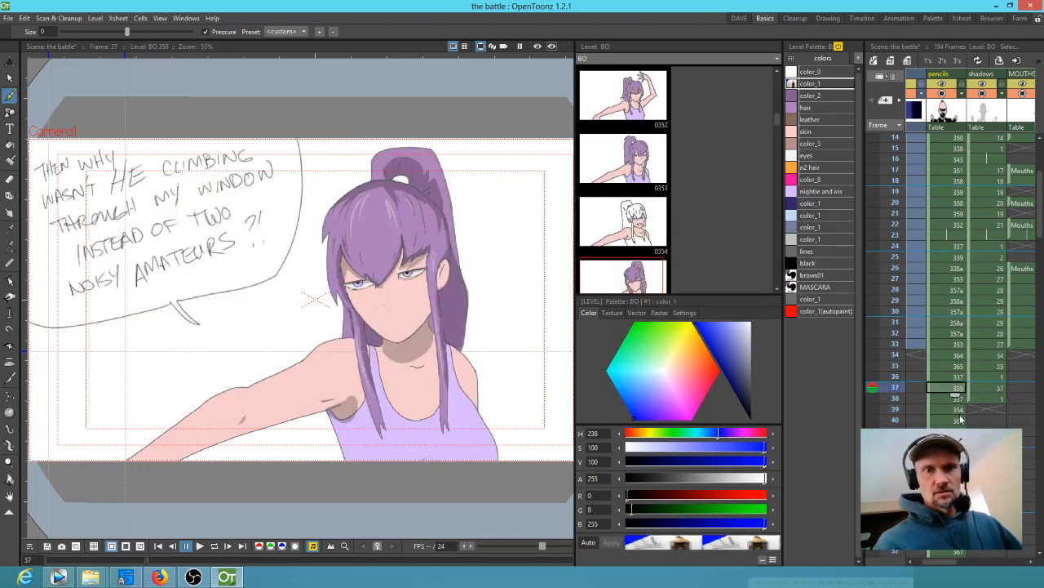
Step: Review the drawings in the pencils column from frame 36 back to frame 33
{"action": "left_click", "coordinate": [960, 377]}
{"action": "left_click", "coordinate": [961, 365]}
{"action": "left_click", "coordinate": [963, 353]}
{"action": "left_click", "coordinate": [963, 344]}
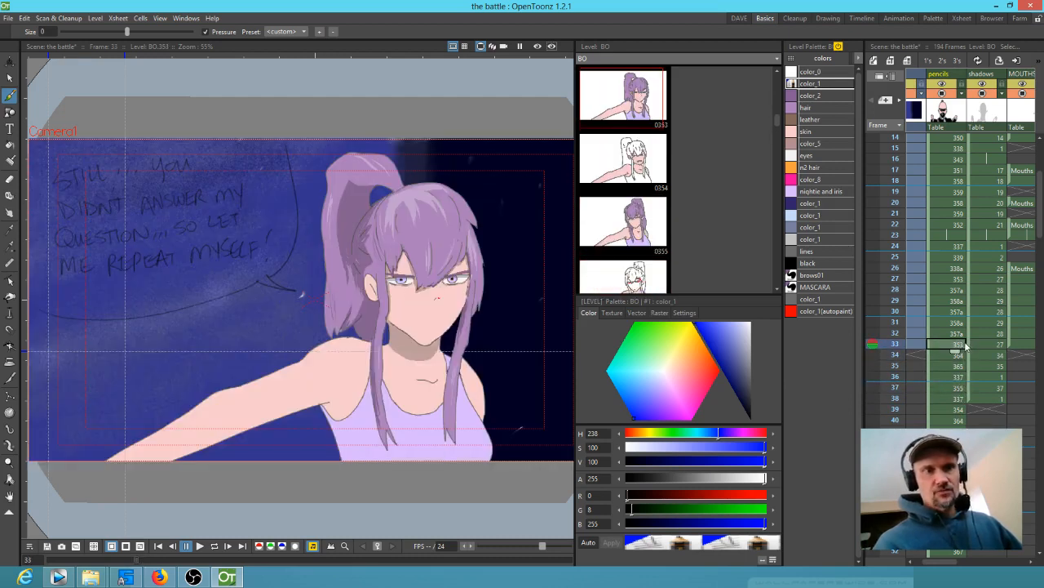
Step: Fill the woman's hair with the hair style and her top with nightie and iris in the frame 39 pencils drawing
{"action": "left_click", "coordinate": [958, 410]}
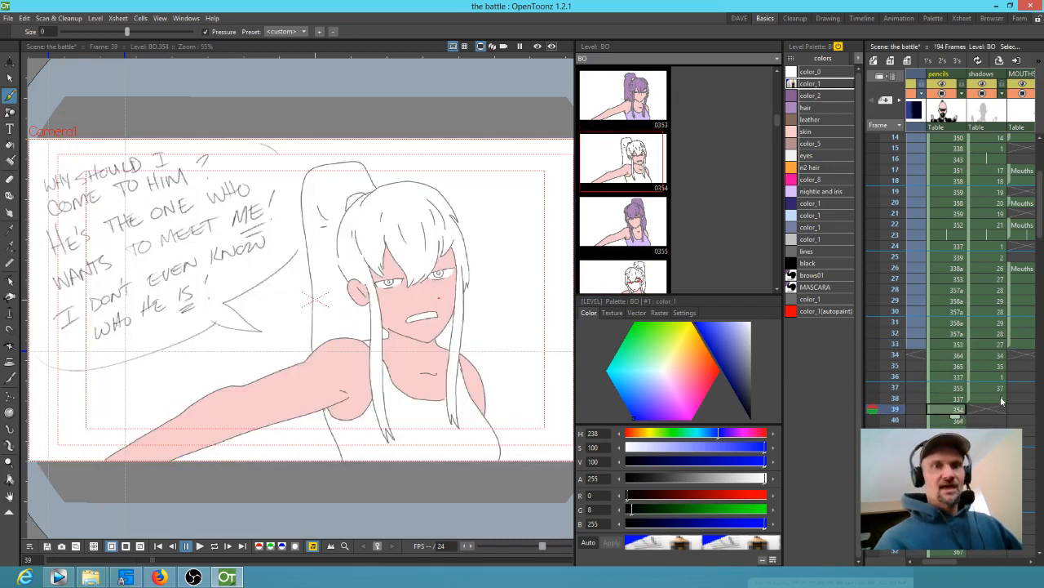
{"action": "left_click", "coordinate": [811, 109]}
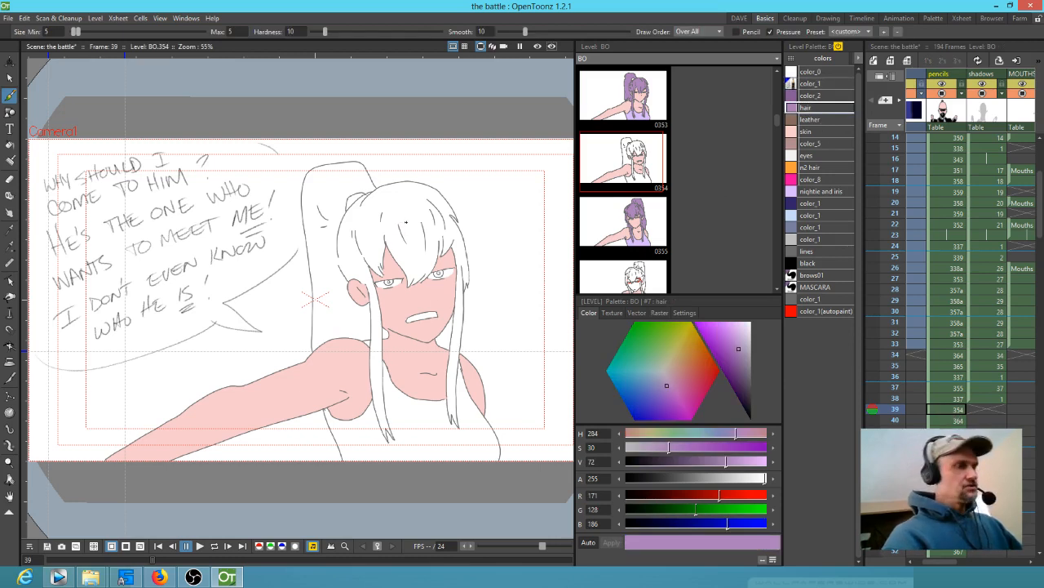
{"action": "key", "text": "f"}
{"action": "left_click", "coordinate": [434, 210]}
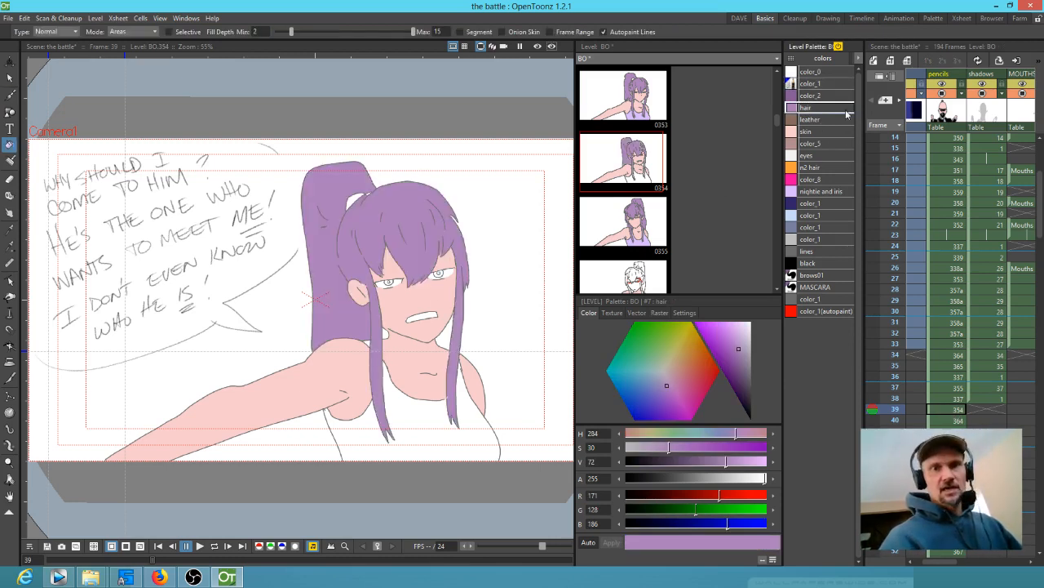
{"action": "left_click", "coordinate": [820, 191]}
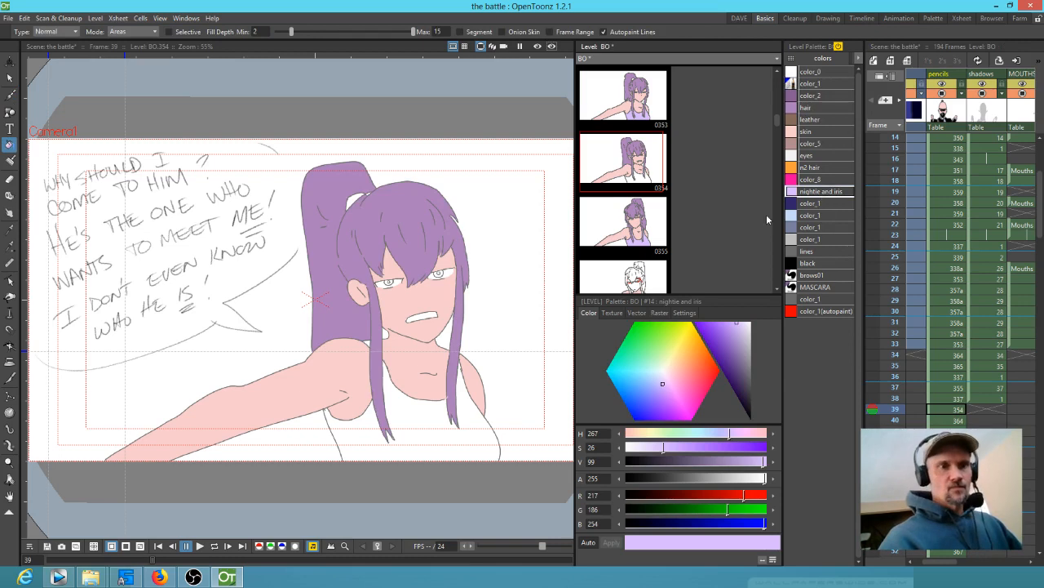
{"action": "left_click", "coordinate": [420, 412]}
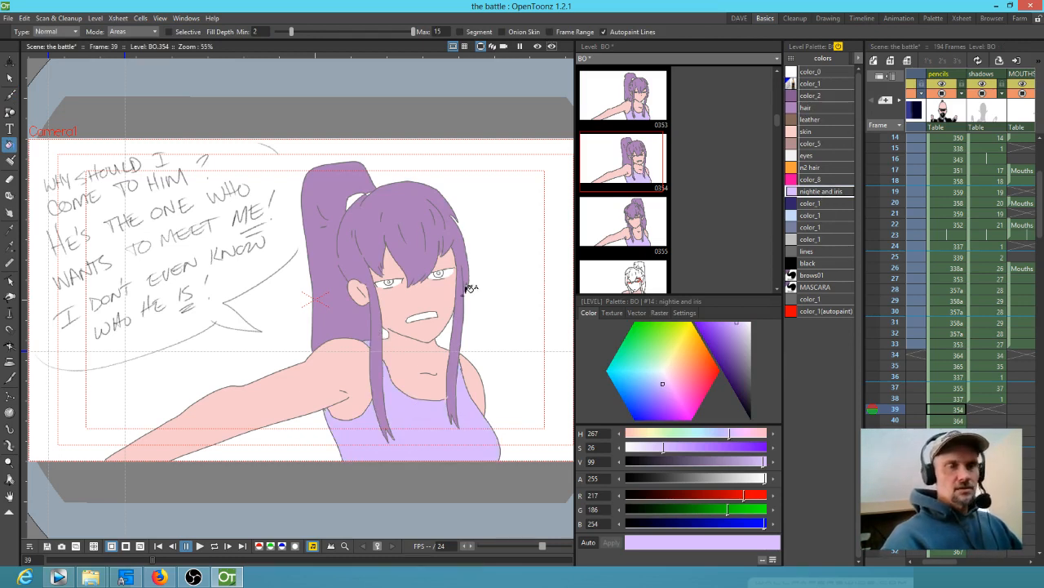
Step: Fill both irises of the woman's eyes with the nightie and iris style
{"action": "key", "text": "z"}
{"action": "left_click_drag", "start_coordinate": [433, 261], "coordinate": [413, 185]}
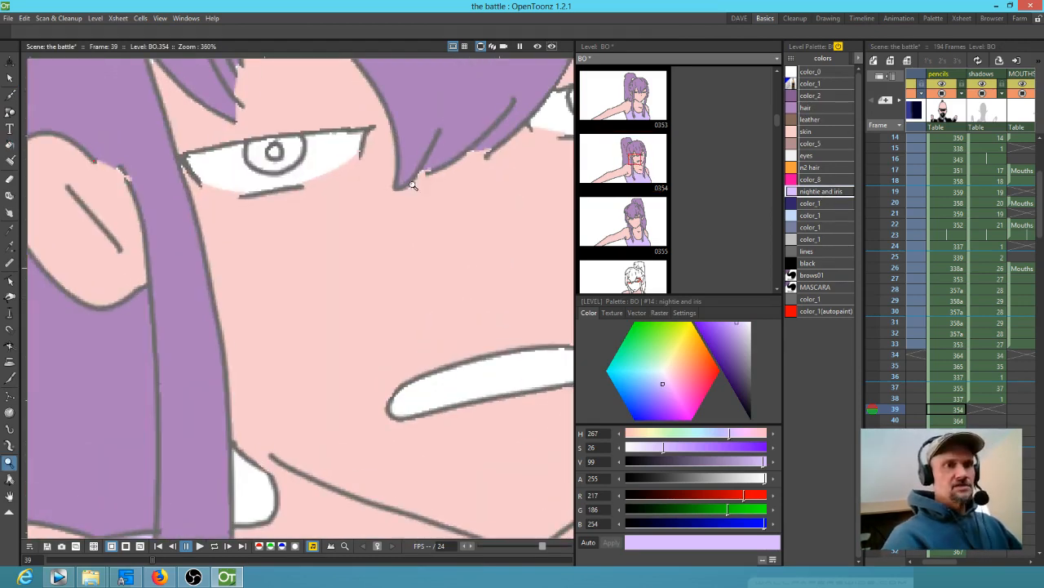
{"action": "key", "text": "f"}
{"action": "left_click", "coordinate": [307, 139]}
{"action": "left_click_drag", "start_coordinate": [438, 228], "coordinate": [331, 367]}
{"action": "left_click", "coordinate": [515, 226]}
Step: Fill both pupils with black and the whites of both eyes with the eyes style
{"action": "left_click", "coordinate": [812, 263]}
{"action": "left_click", "coordinate": [494, 233]}
{"action": "left_click", "coordinate": [167, 289]}
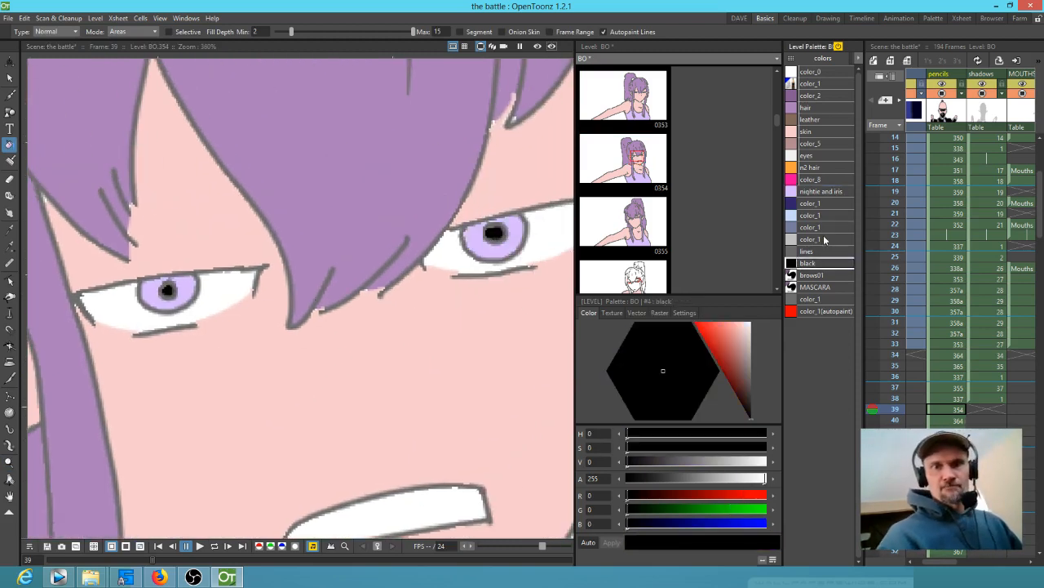
{"action": "left_click", "coordinate": [812, 155]}
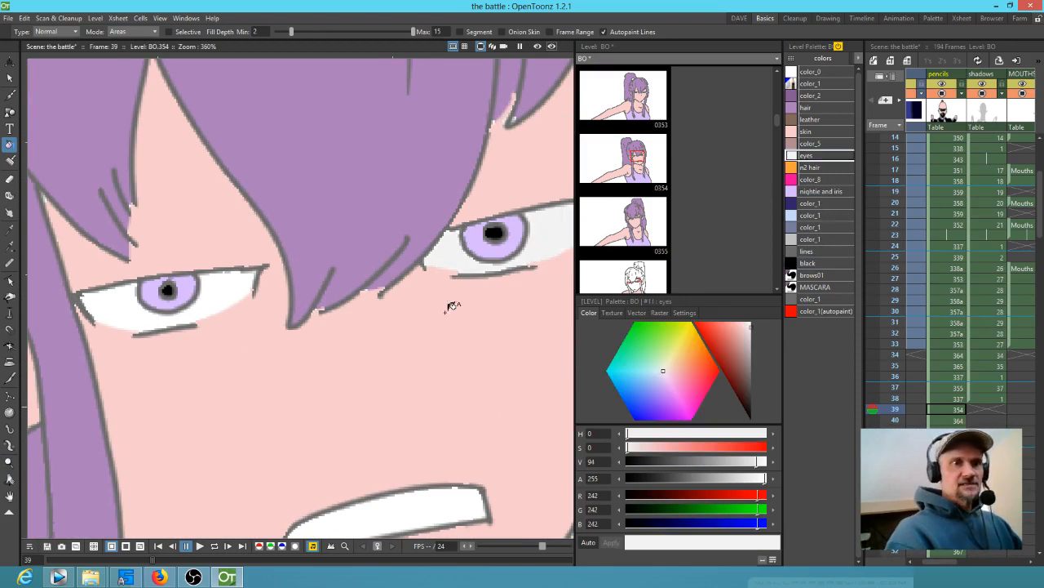
{"action": "left_click", "coordinate": [244, 289]}
Step: Erase the woman's mouth and fill the erased area with the skin style sampled from her face
{"action": "left_click_drag", "start_coordinate": [455, 415], "coordinate": [447, 278]}
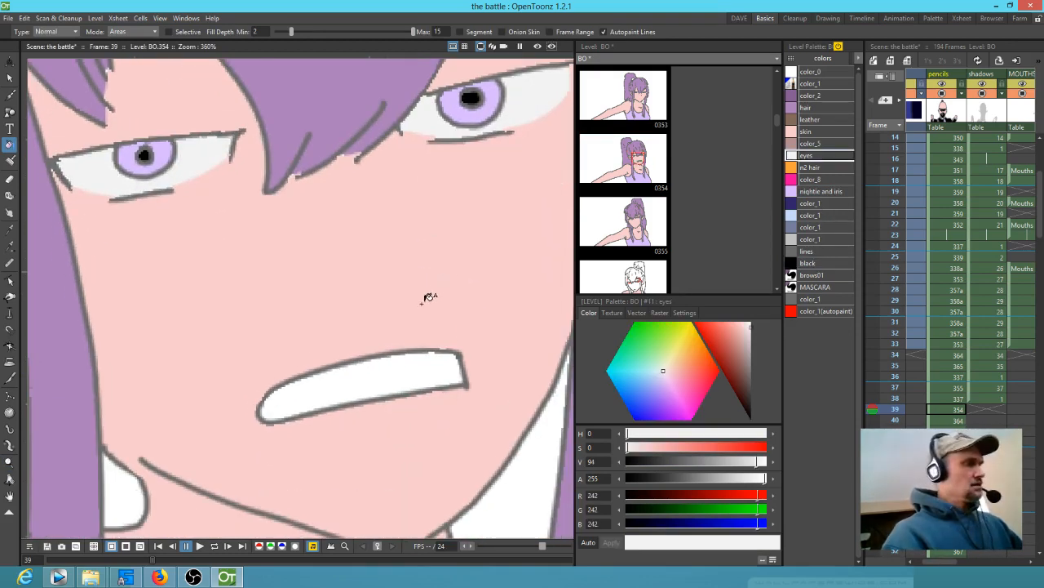
{"action": "key", "text": "b"}
{"action": "mouse_move", "coordinate": [478, 354]}
{"action": "left_mouse_down"}
{"action": "mouse_move", "coordinate": [438, 379]}
{"action": "mouse_move", "coordinate": [452, 352]}
{"action": "mouse_move", "coordinate": [368, 372]}
{"action": "mouse_move", "coordinate": [302, 418]}
{"action": "mouse_move", "coordinate": [301, 377]}
{"action": "left_mouse_up"}
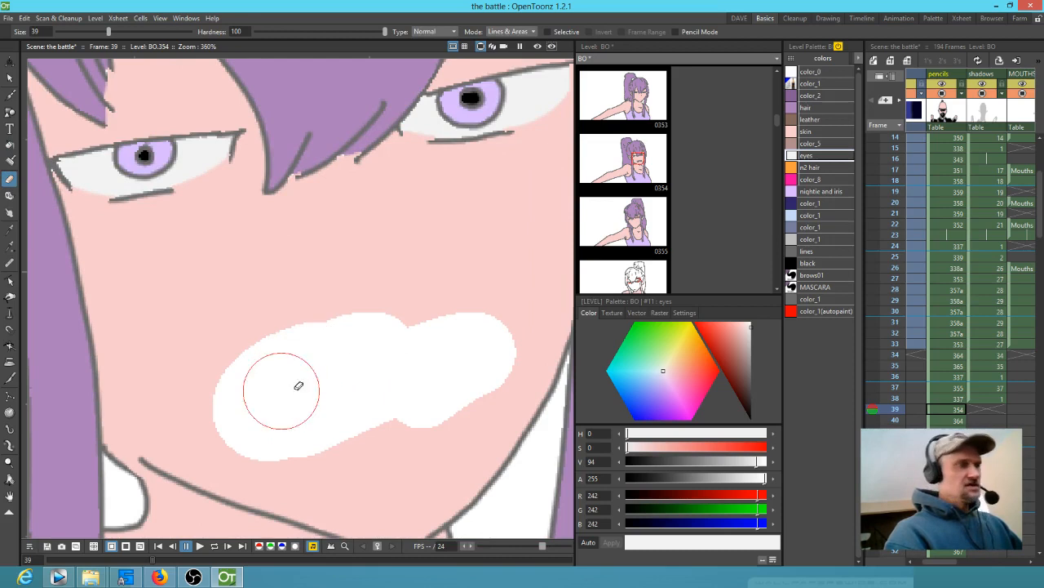
{"action": "key", "text": "k"}
{"action": "left_click", "coordinate": [355, 251]}
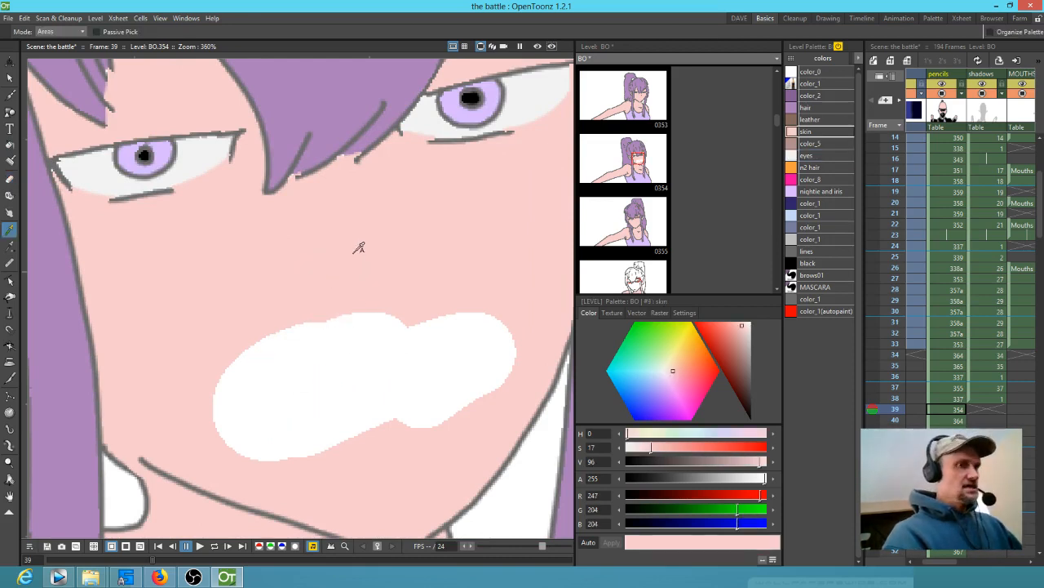
{"action": "key", "text": "f"}
{"action": "left_click", "coordinate": [363, 372]}
{"action": "scroll", "coordinate": [371, 375], "scroll_direction": "down", "scroll_amount": 6}
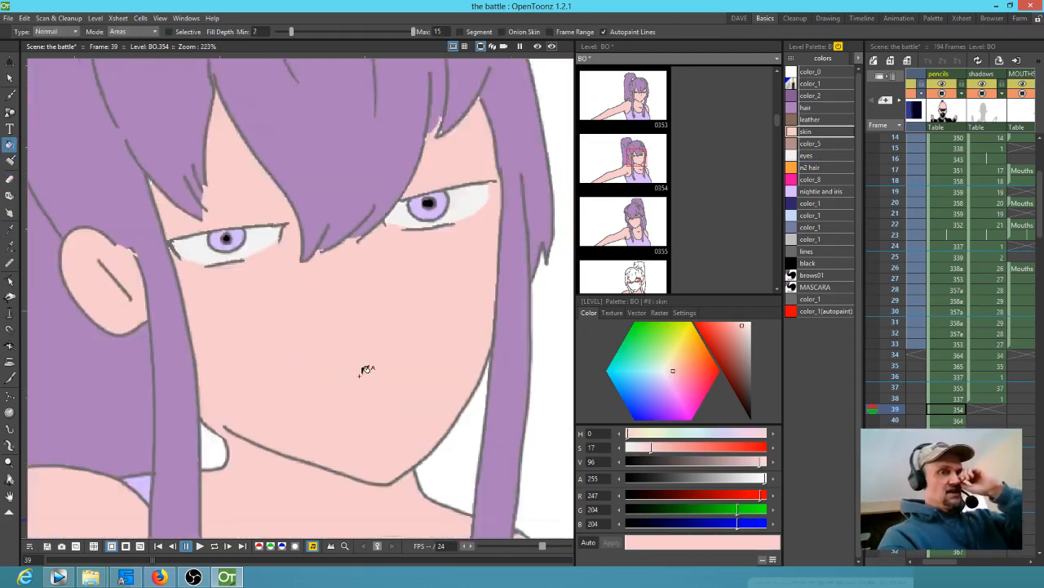
Step: Start a new drawing in the empty frame 39 cell of the shadows column using the Brush and the shadow style
{"action": "left_click_drag", "start_coordinate": [424, 375], "coordinate": [396, 373]}
{"action": "left_click", "coordinate": [979, 409]}
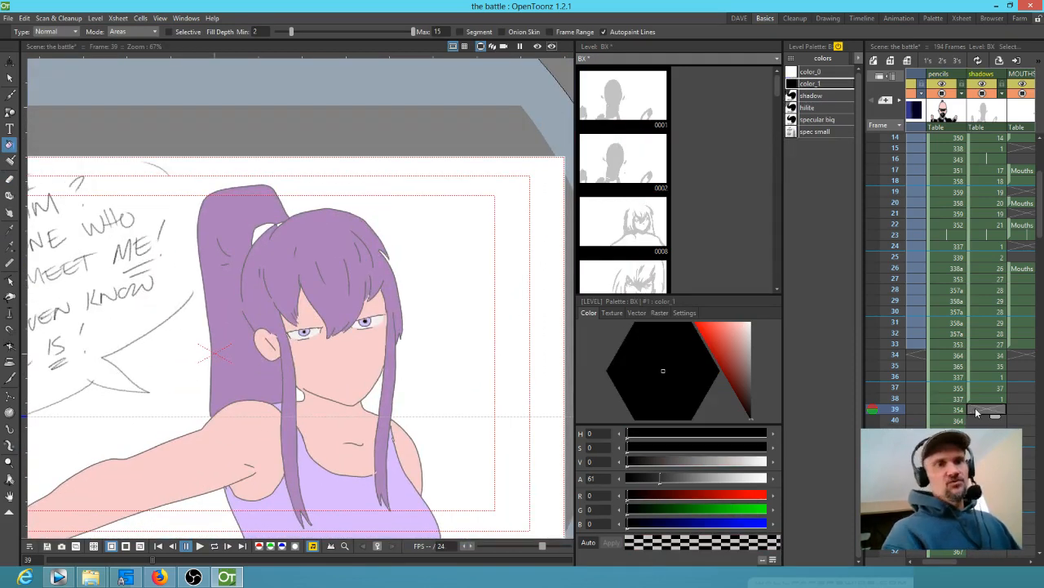
{"action": "key", "text": "b"}
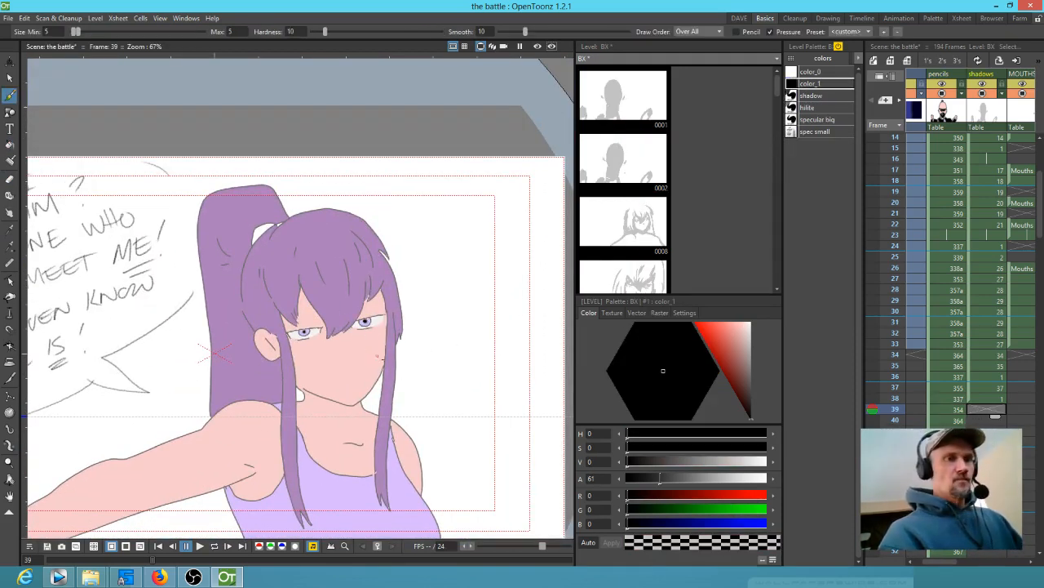
{"action": "left_click", "coordinate": [829, 105]}
{"action": "left_click", "coordinate": [825, 96]}
Step: Flip between frame 39 and the preceding frames to compare the drawings and their shadows
{"action": "key", "text": "Up"}
{"action": "key", "text": "Down"}
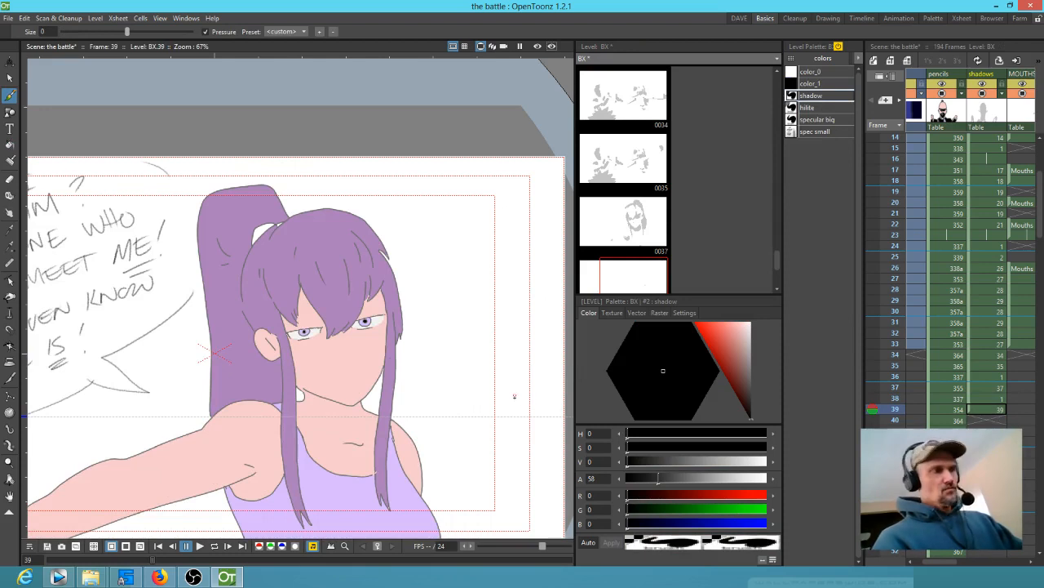
{"action": "key", "text": "Up"}
{"action": "key", "text": "Up"}
{"action": "key", "text": "Up"}
{"action": "key", "text": "Down"}
{"action": "key", "text": "Down"}
{"action": "key", "text": "Down"}
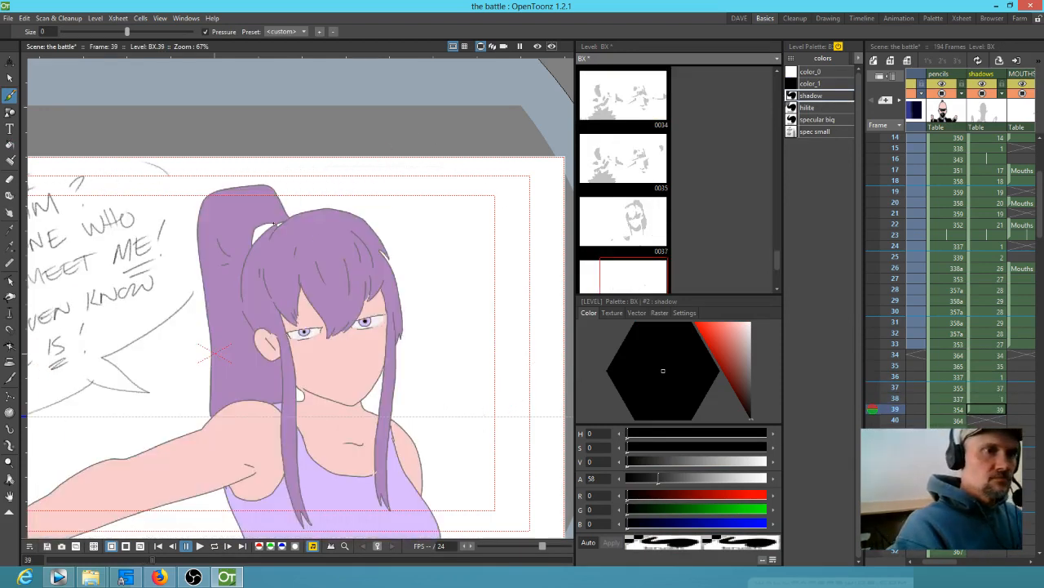
Step: Fill the gap at the ponytail's base with black in the frame 39 pencils drawing, and sample the hair style for touch-ups
{"action": "left_click", "coordinate": [958, 409]}
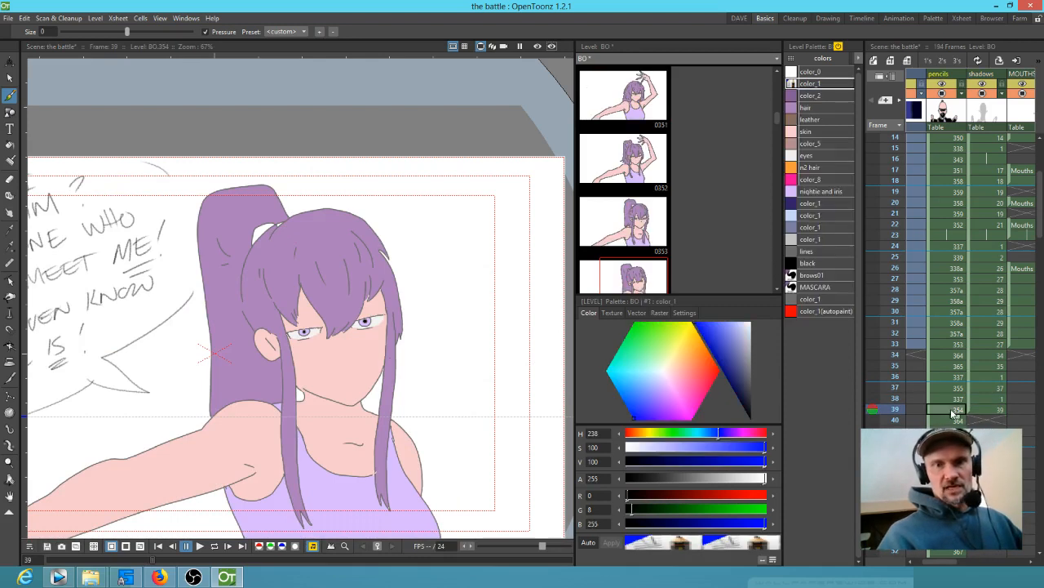
{"action": "left_click", "coordinate": [808, 263]}
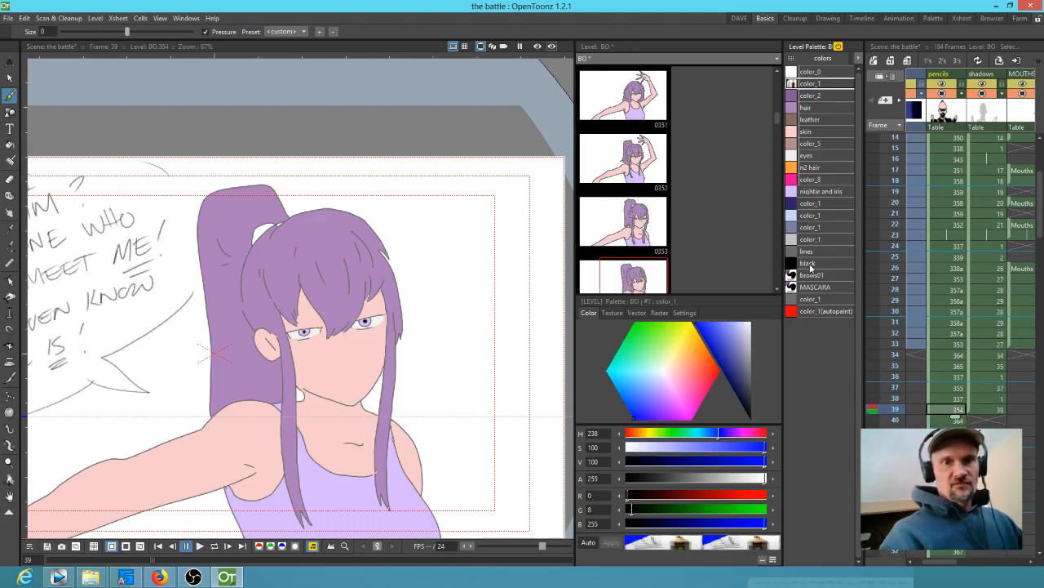
{"action": "key", "text": "f"}
{"action": "left_click", "coordinate": [265, 232]}
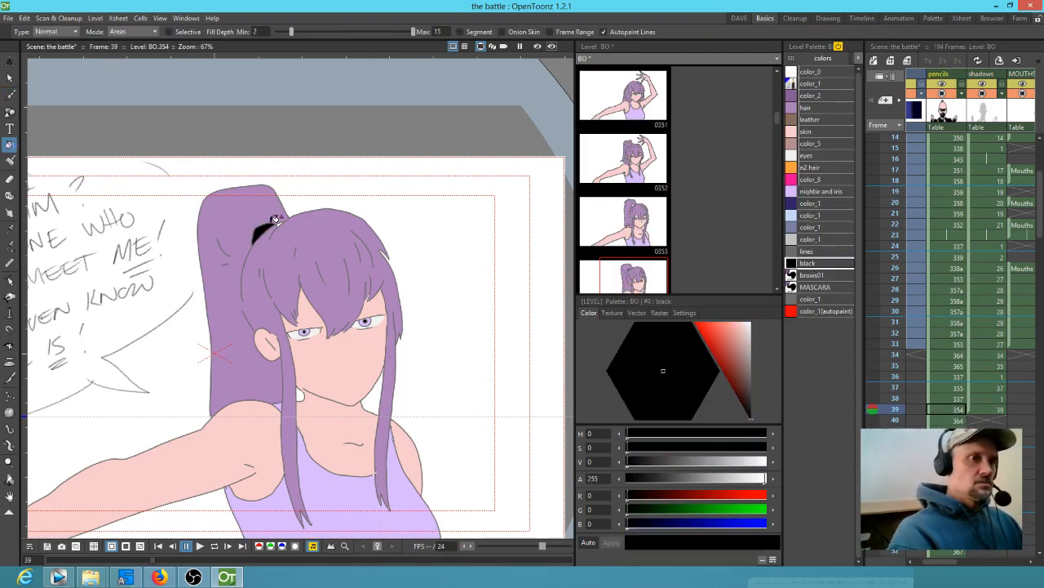
{"action": "key", "text": "k"}
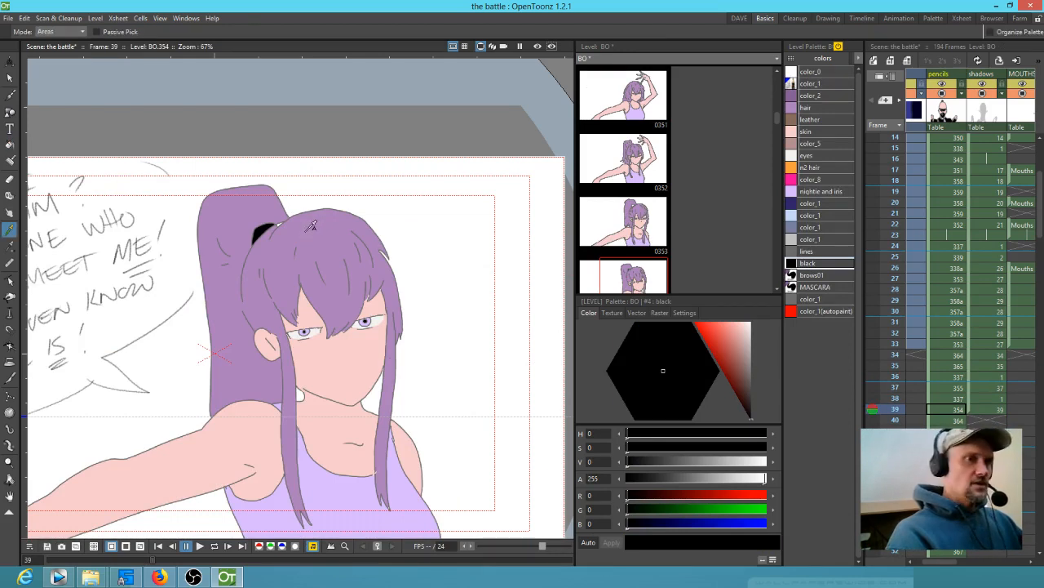
{"action": "left_click", "coordinate": [309, 226]}
{"action": "key", "text": "j"}
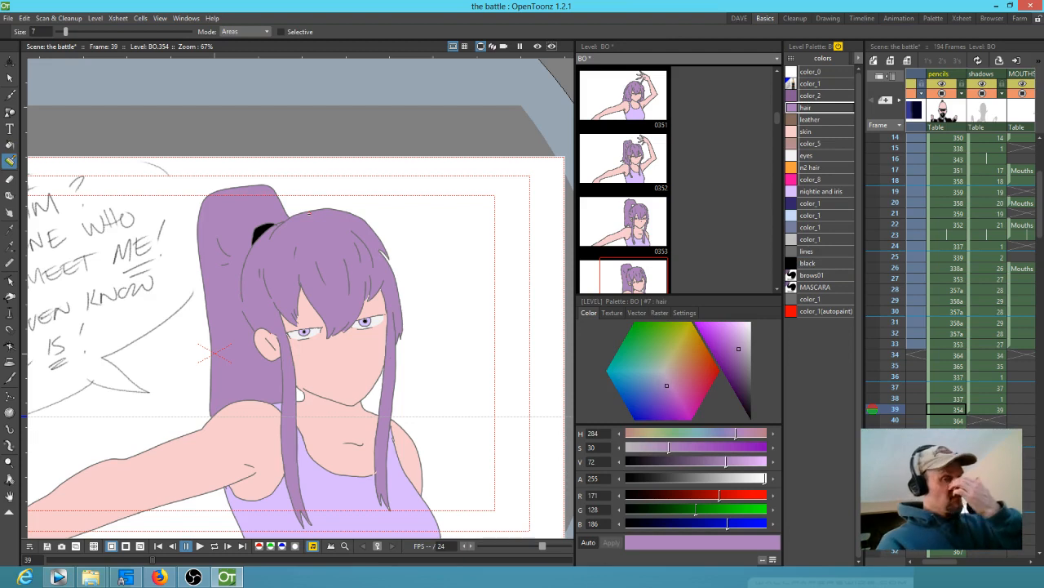
Step: Outline and fill a shadow on the upper ponytail in frame 39 of the shadows column with the shadow style
{"action": "left_click", "coordinate": [1000, 409]}
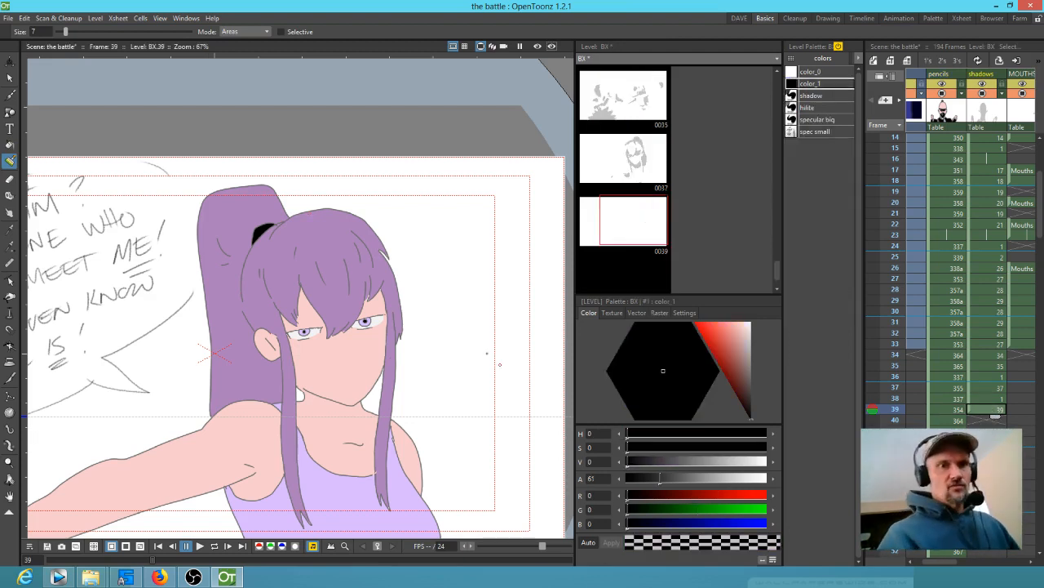
{"action": "left_click", "coordinate": [820, 96]}
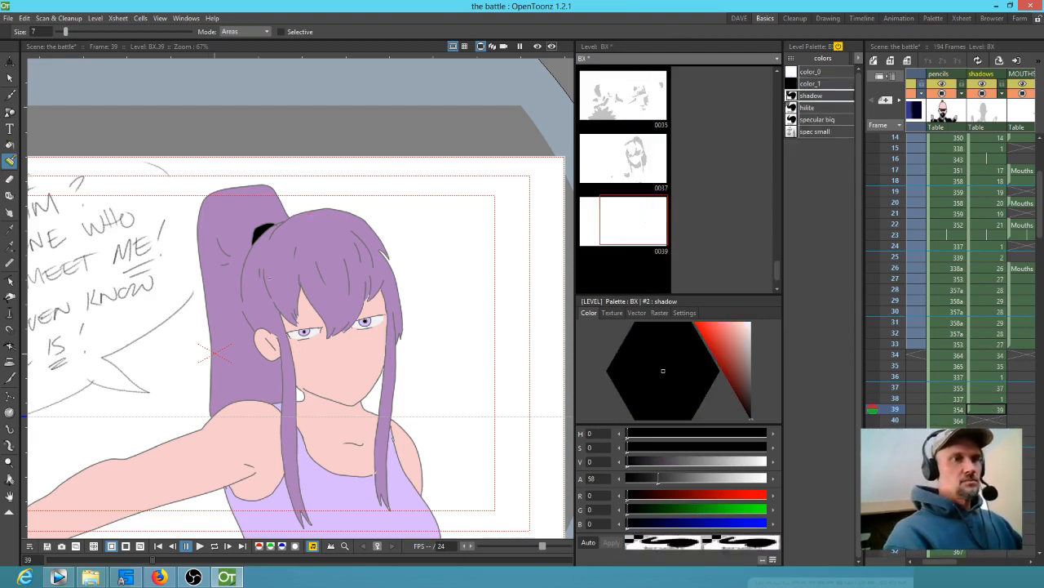
{"action": "key", "text": "b"}
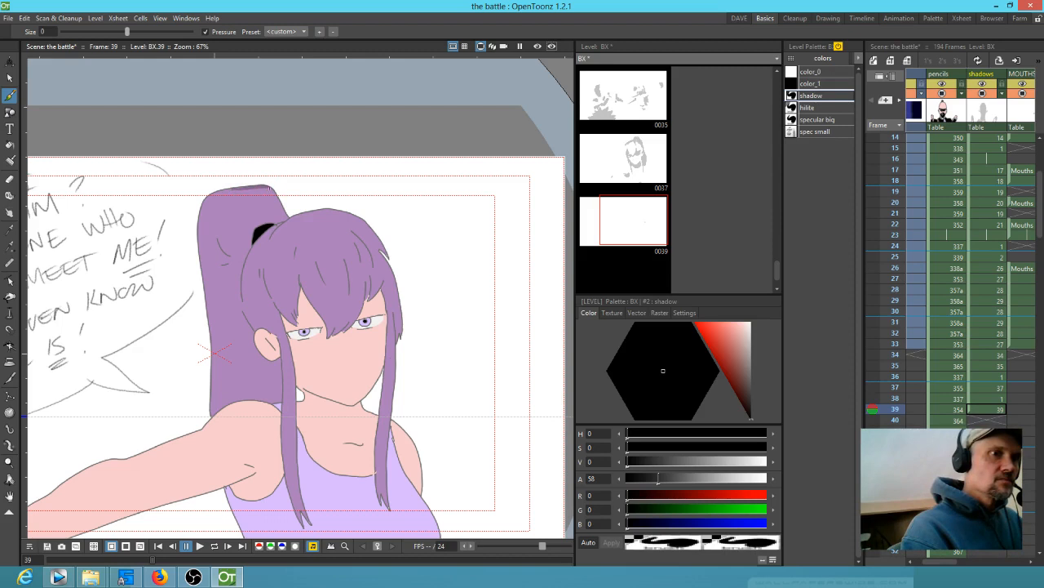
{"action": "mouse_move", "coordinate": [287, 210]}
{"action": "left_mouse_down"}
{"action": "mouse_move", "coordinate": [266, 225]}
{"action": "mouse_move", "coordinate": [236, 193]}
{"action": "left_mouse_up"}
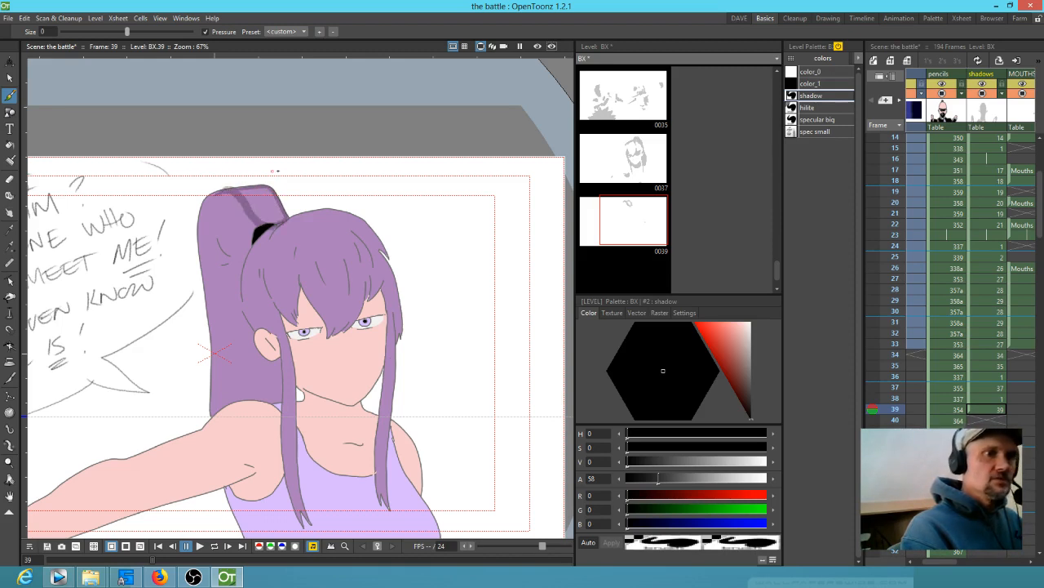
{"action": "key", "text": "a"}
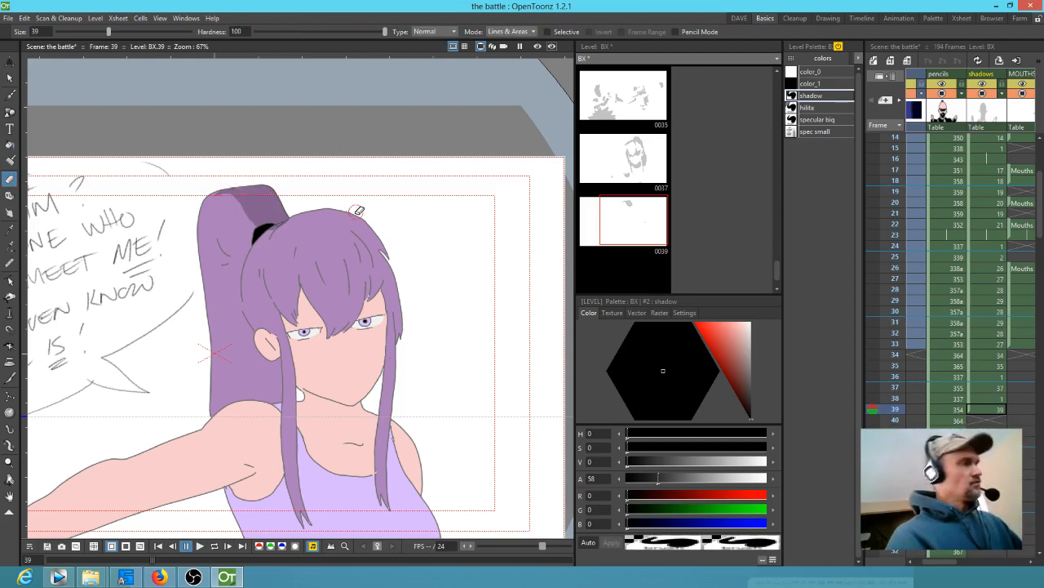
Step: Paint shadow strokes along the crown of the head, through the bangs and on the hair above the ear
{"action": "key", "text": "b"}
{"action": "left_click_drag", "start_coordinate": [287, 221], "coordinate": [330, 211]}
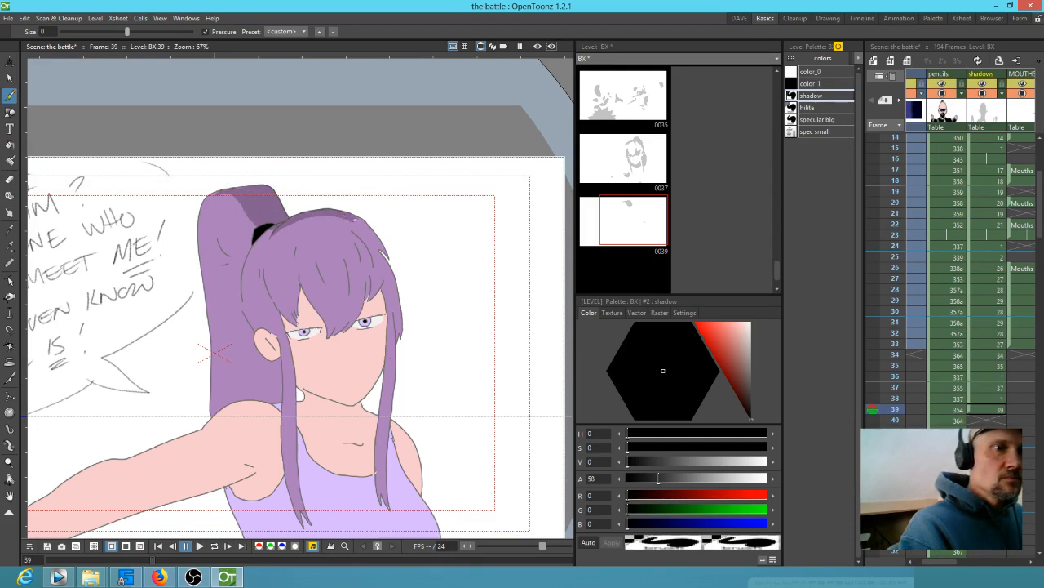
{"action": "mouse_move", "coordinate": [354, 231]}
{"action": "left_mouse_down"}
{"action": "mouse_move", "coordinate": [373, 271]}
{"action": "mouse_move", "coordinate": [353, 316]}
{"action": "left_mouse_up"}
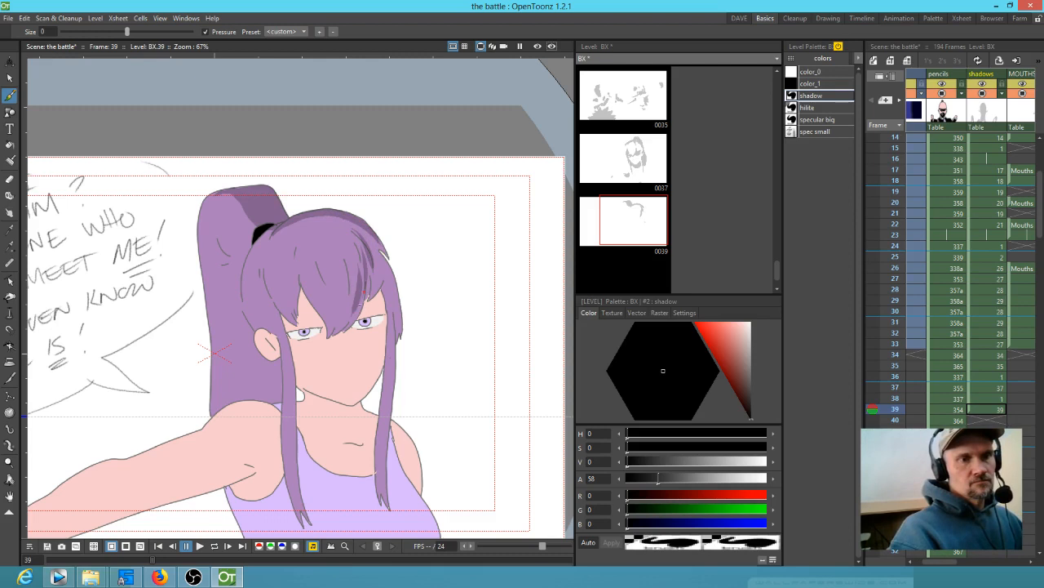
{"action": "left_click_drag", "start_coordinate": [297, 256], "coordinate": [315, 304]}
{"action": "left_click_drag", "start_coordinate": [274, 276], "coordinate": [266, 304]}
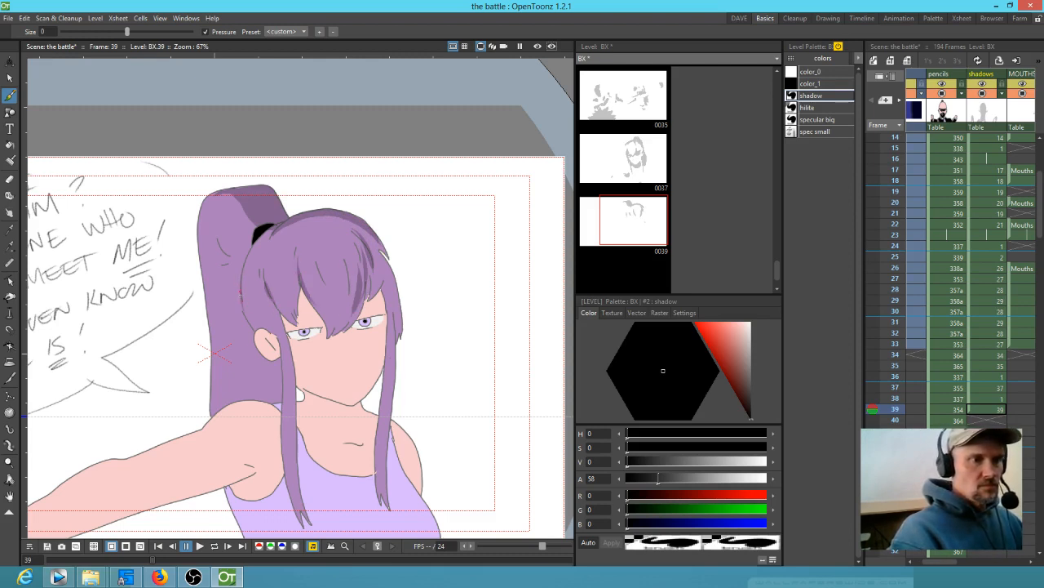
Step: Paint a shadow at the ear, and outline and fill the shadow on the ponytail behind the head and neck
{"action": "left_click_drag", "start_coordinate": [255, 339], "coordinate": [260, 353]}
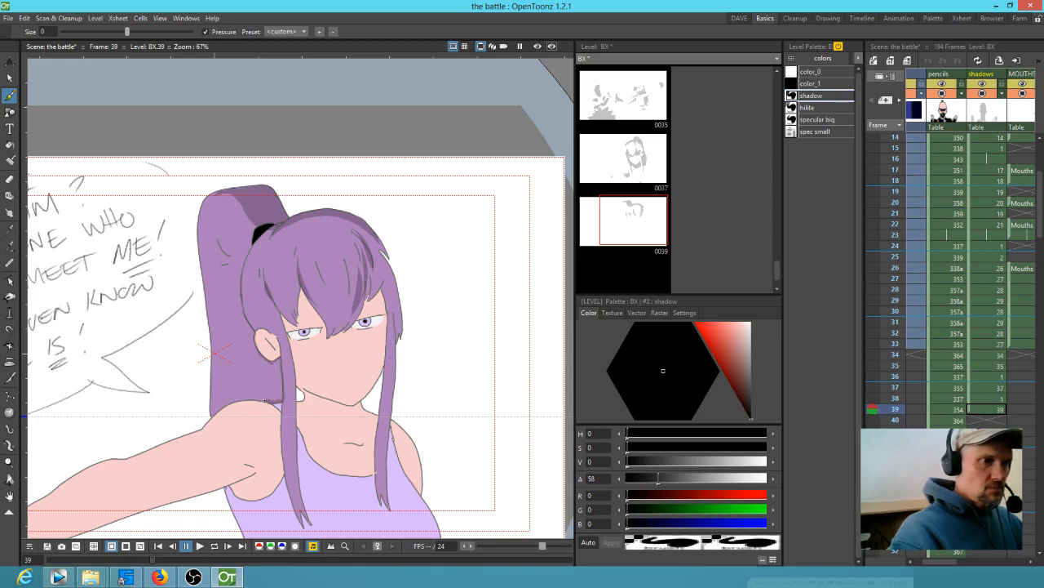
{"action": "left_click_drag", "start_coordinate": [255, 398], "coordinate": [240, 294]}
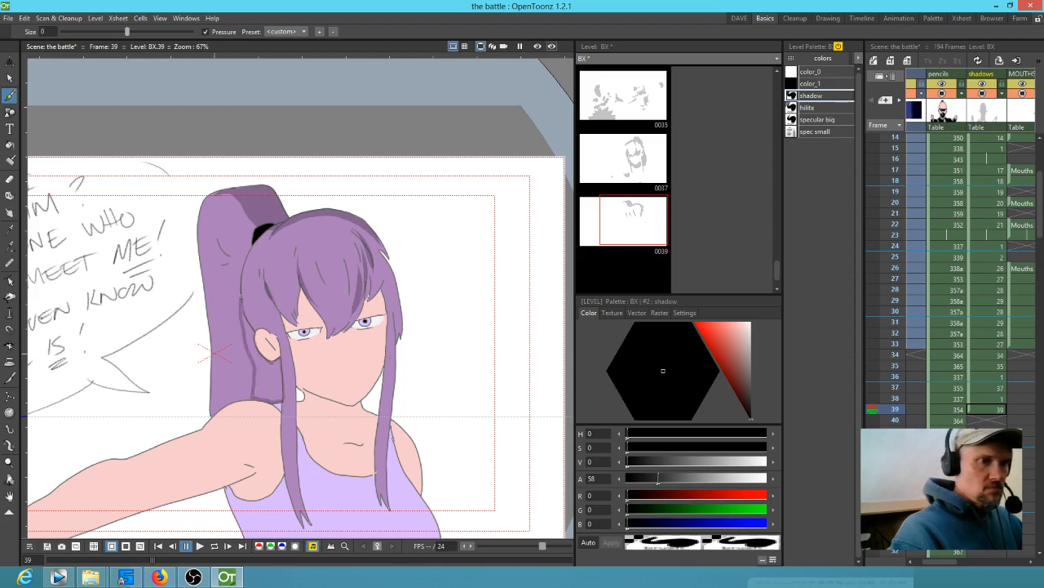
{"action": "key", "text": "f"}
{"action": "left_click", "coordinate": [272, 358]}
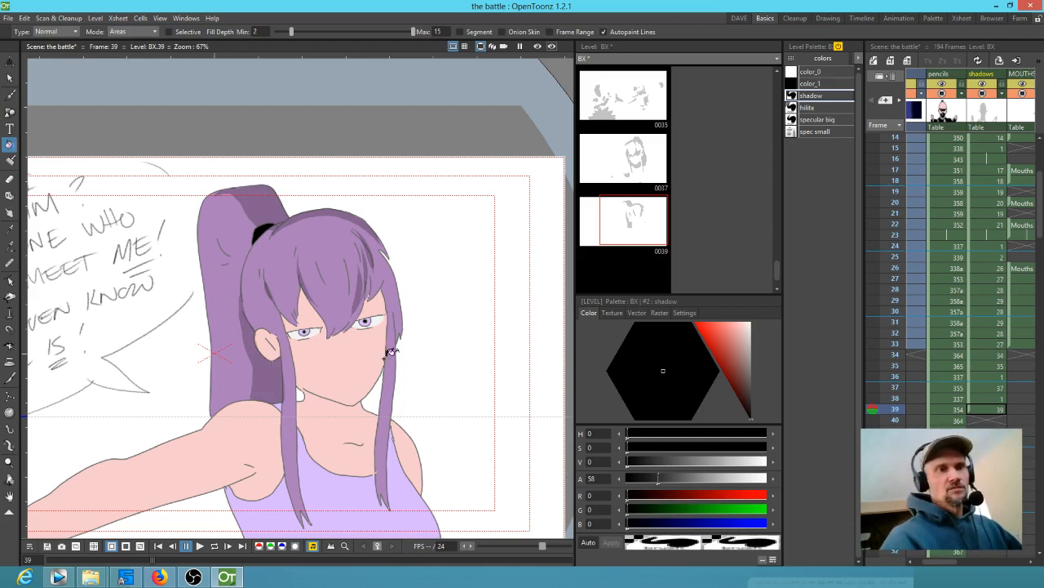
Step: Outline and fill the shadow the bangs cast across the forehead and around the eyes in frame 39 of the shadows column
{"action": "key", "text": "b"}
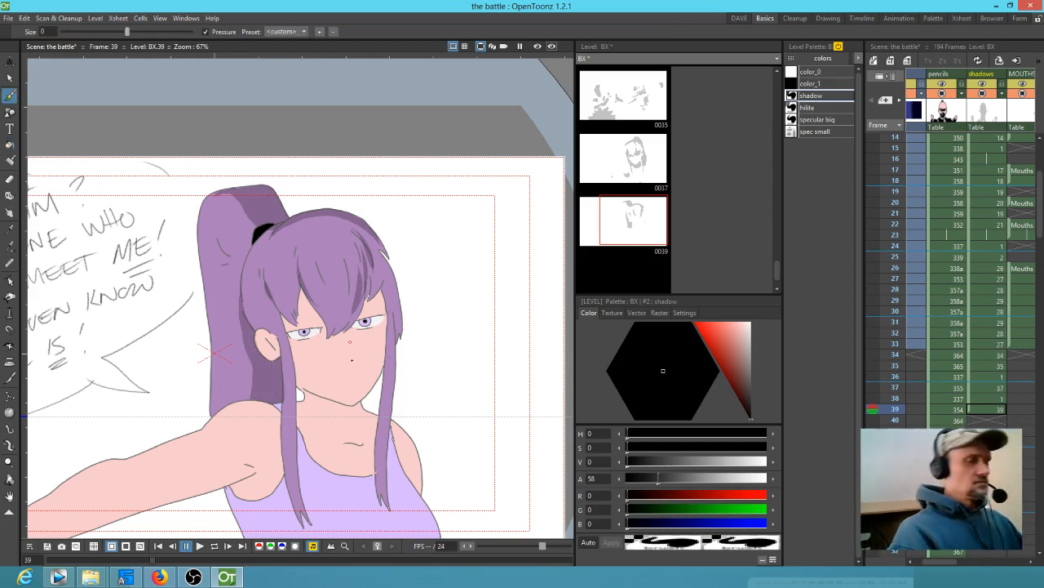
{"action": "key", "text": "shift+space"}
{"action": "left_click_drag", "start_coordinate": [347, 372], "coordinate": [435, 316]}
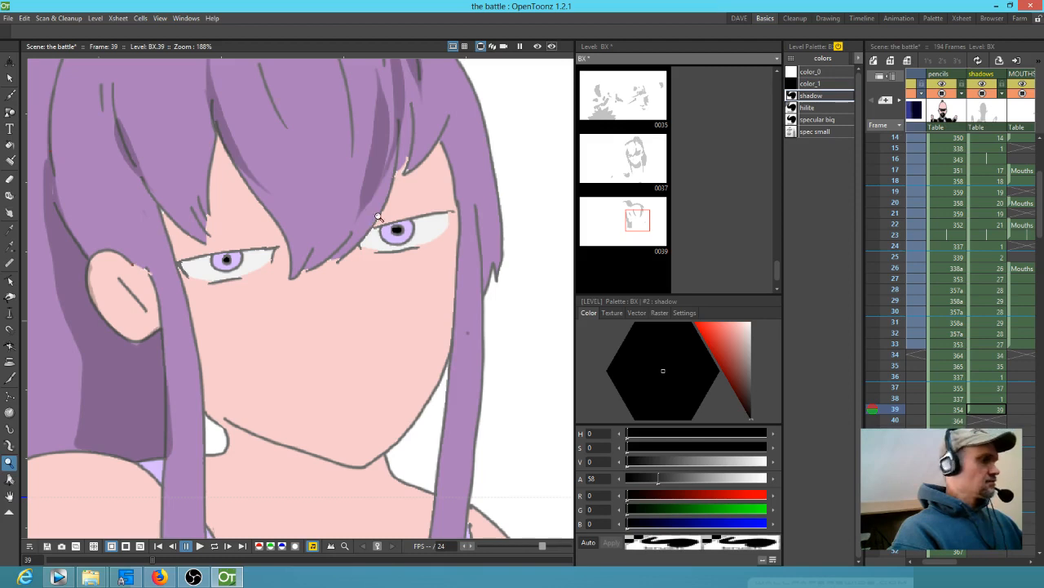
{"action": "key", "text": "b"}
{"action": "mouse_move", "coordinate": [163, 214]}
{"action": "left_mouse_down"}
{"action": "mouse_move", "coordinate": [189, 289]}
{"action": "mouse_move", "coordinate": [205, 395]}
{"action": "left_mouse_up"}
{"action": "mouse_move", "coordinate": [169, 222]}
{"action": "left_mouse_down"}
{"action": "mouse_move", "coordinate": [193, 245]}
{"action": "mouse_move", "coordinate": [219, 247]}
{"action": "mouse_move", "coordinate": [208, 230]}
{"action": "mouse_move", "coordinate": [218, 134]}
{"action": "mouse_move", "coordinate": [276, 226]}
{"action": "mouse_move", "coordinate": [292, 279]}
{"action": "mouse_move", "coordinate": [303, 269]}
{"action": "mouse_move", "coordinate": [319, 275]}
{"action": "mouse_move", "coordinate": [367, 239]}
{"action": "mouse_move", "coordinate": [400, 168]}
{"action": "mouse_move", "coordinate": [437, 145]}
{"action": "mouse_move", "coordinate": [440, 176]}
{"action": "mouse_move", "coordinate": [366, 254]}
{"action": "mouse_move", "coordinate": [318, 287]}
{"action": "mouse_move", "coordinate": [295, 288]}
{"action": "mouse_move", "coordinate": [212, 212]}
{"action": "left_mouse_up"}
{"action": "key", "text": "f"}
{"action": "left_click", "coordinate": [227, 186]}
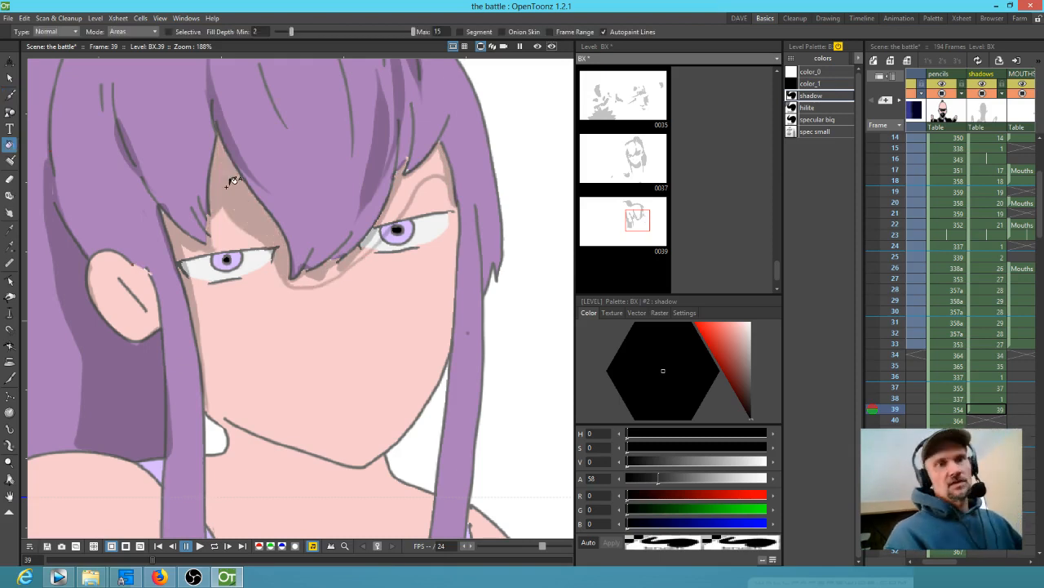
{"action": "left_click", "coordinate": [429, 168]}
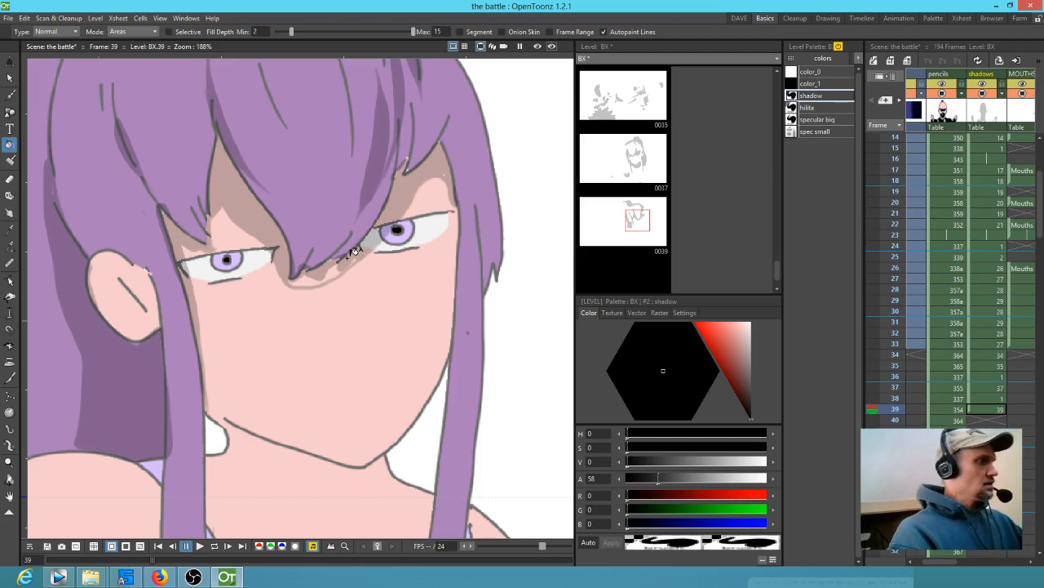
{"action": "key", "text": "b"}
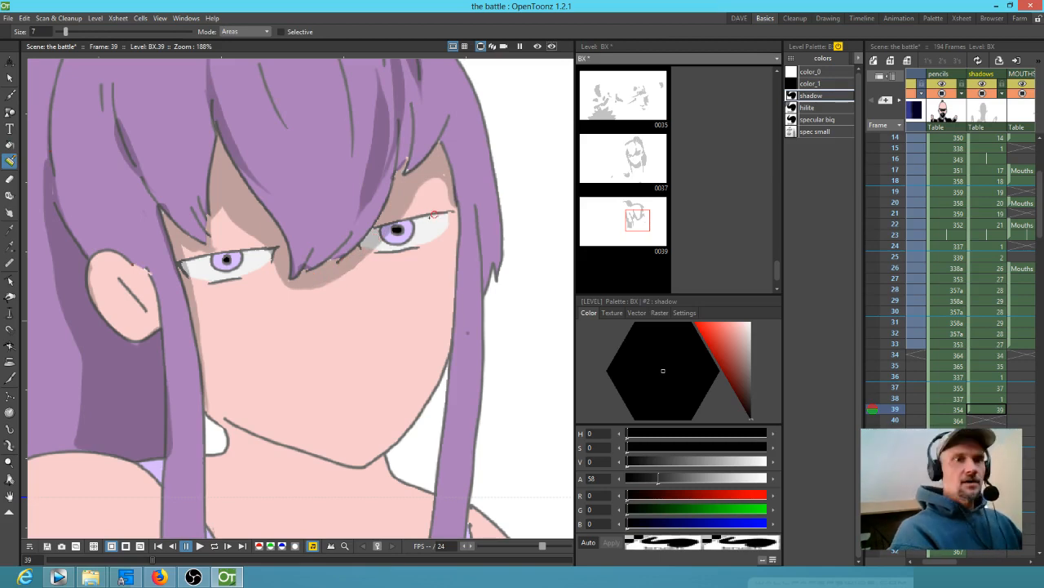
Step: Paint thin shadow strokes under both upper eyelids and along the lower lid of the eye nearest the ear
{"action": "key", "text": "b"}
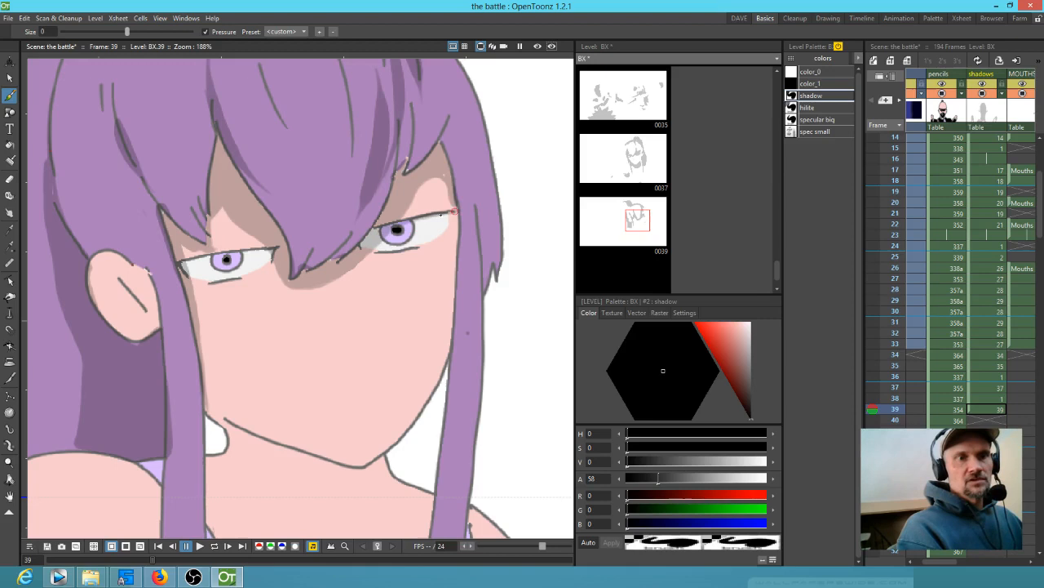
{"action": "left_click_drag", "start_coordinate": [191, 262], "coordinate": [277, 249]}
{"action": "mouse_move", "coordinate": [364, 249]}
{"action": "left_mouse_down"}
{"action": "mouse_move", "coordinate": [407, 249]}
{"action": "mouse_move", "coordinate": [448, 222]}
{"action": "left_mouse_up"}
{"action": "mouse_move", "coordinate": [192, 278]}
{"action": "left_mouse_down"}
{"action": "mouse_move", "coordinate": [245, 275]}
{"action": "mouse_move", "coordinate": [271, 262]}
{"action": "left_mouse_up"}
Step: Paint a shadow down the long hair strand beside the ear, and outline and fill the shadow under the chin on the neck
{"action": "left_click_drag", "start_coordinate": [399, 417], "coordinate": [342, 257]}
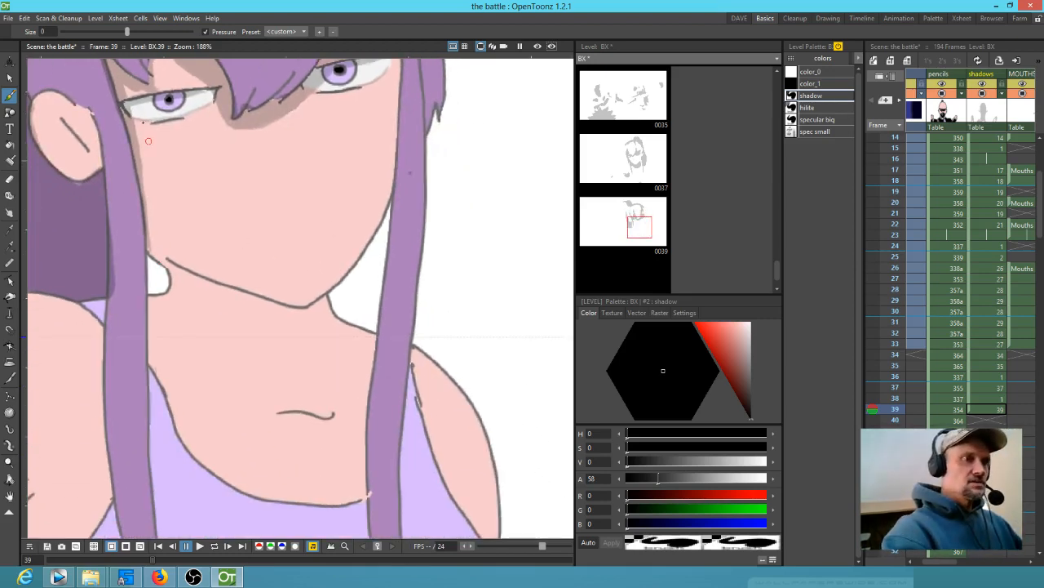
{"action": "mouse_move", "coordinate": [118, 108]}
{"action": "left_mouse_down"}
{"action": "mouse_move", "coordinate": [140, 219]}
{"action": "mouse_move", "coordinate": [147, 493]}
{"action": "left_mouse_up"}
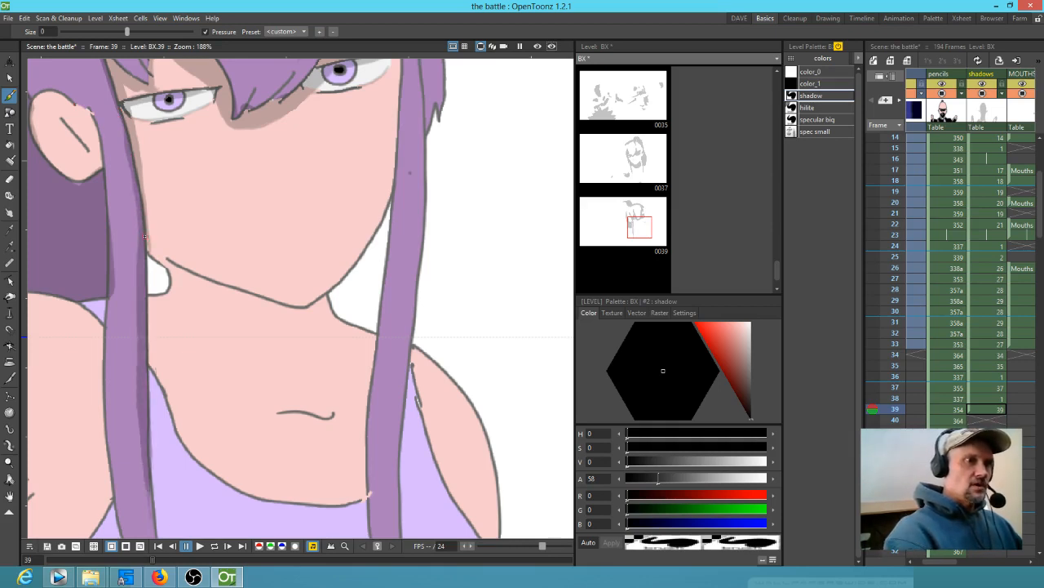
{"action": "mouse_move", "coordinate": [182, 267]}
{"action": "left_mouse_down"}
{"action": "mouse_move", "coordinate": [291, 302]}
{"action": "mouse_move", "coordinate": [332, 287]}
{"action": "mouse_move", "coordinate": [340, 352]}
{"action": "mouse_move", "coordinate": [268, 388]}
{"action": "mouse_move", "coordinate": [193, 336]}
{"action": "mouse_move", "coordinate": [149, 245]}
{"action": "mouse_move", "coordinate": [190, 273]}
{"action": "left_mouse_up"}
{"action": "key", "text": "f"}
{"action": "left_click", "coordinate": [245, 318]}
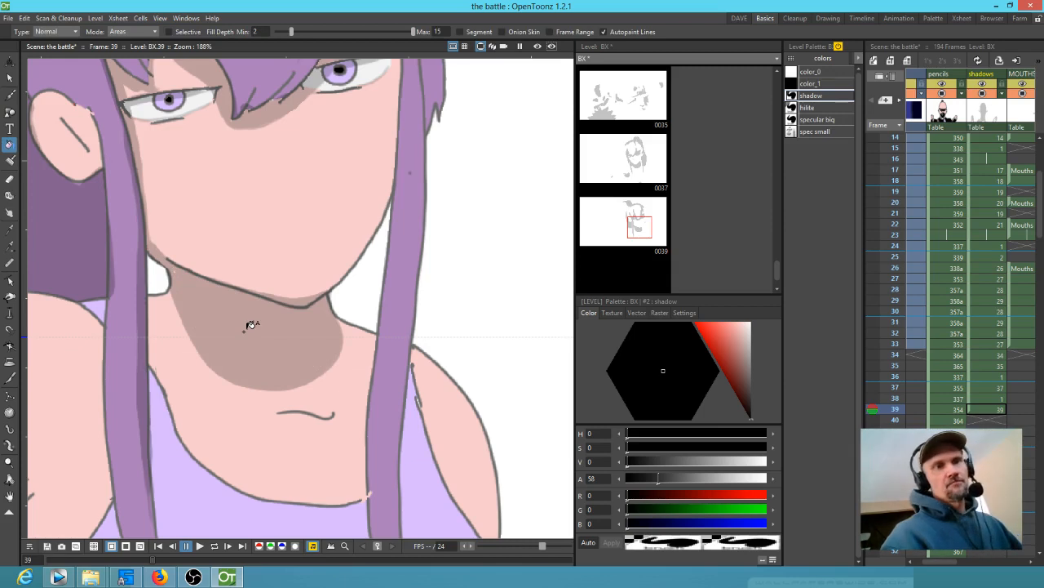
Step: Paint a shadow along the inner fold of the ear, replacing the first attempt with a thinner one
{"action": "left_click_drag", "start_coordinate": [426, 319], "coordinate": [574, 407]}
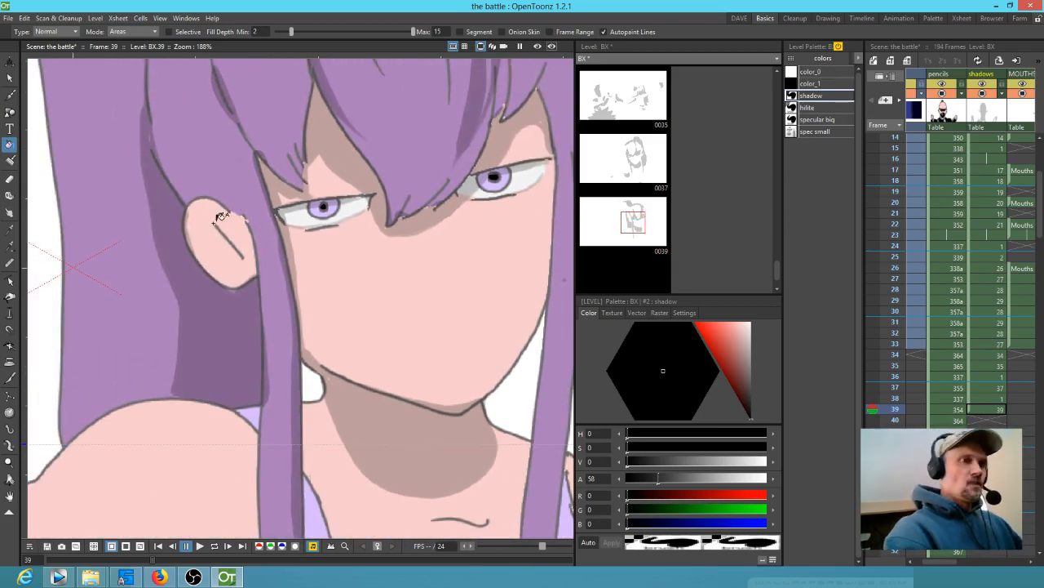
{"action": "key", "text": "b"}
{"action": "left_click_drag", "start_coordinate": [210, 220], "coordinate": [240, 258]}
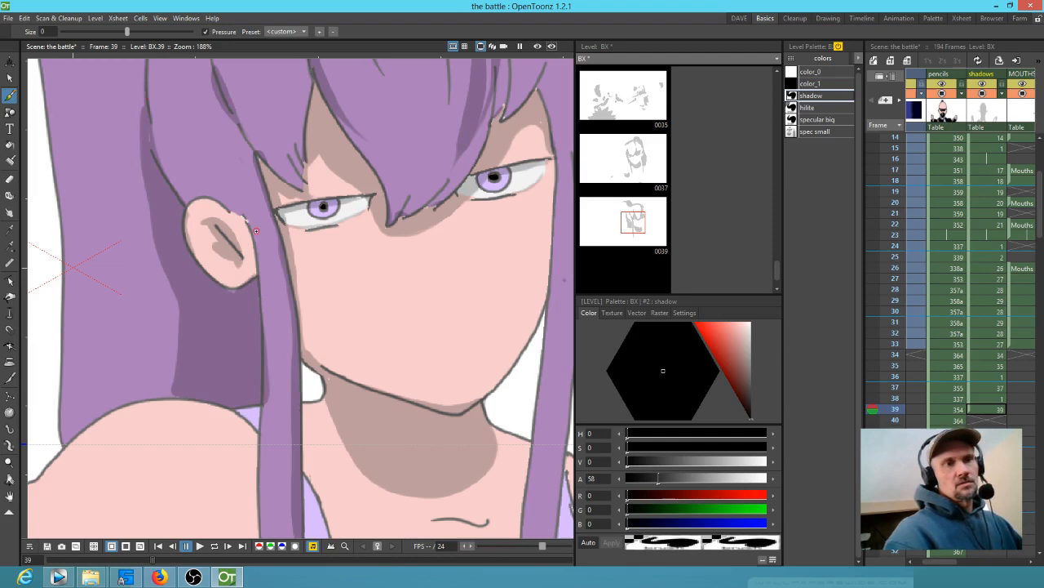
{"action": "key", "text": "a"}
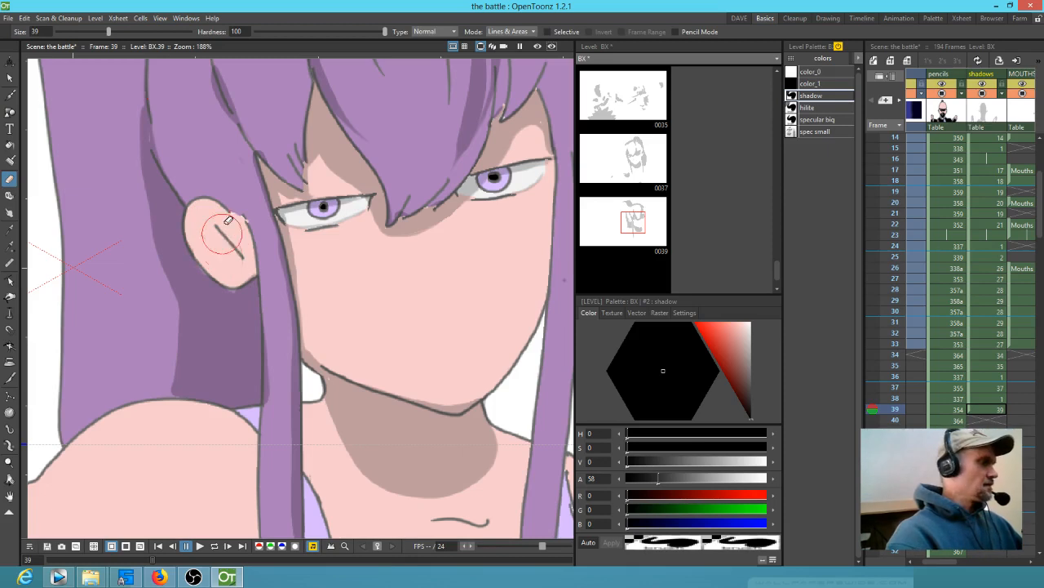
{"action": "key", "text": "b"}
{"action": "left_click_drag", "start_coordinate": [217, 231], "coordinate": [234, 249]}
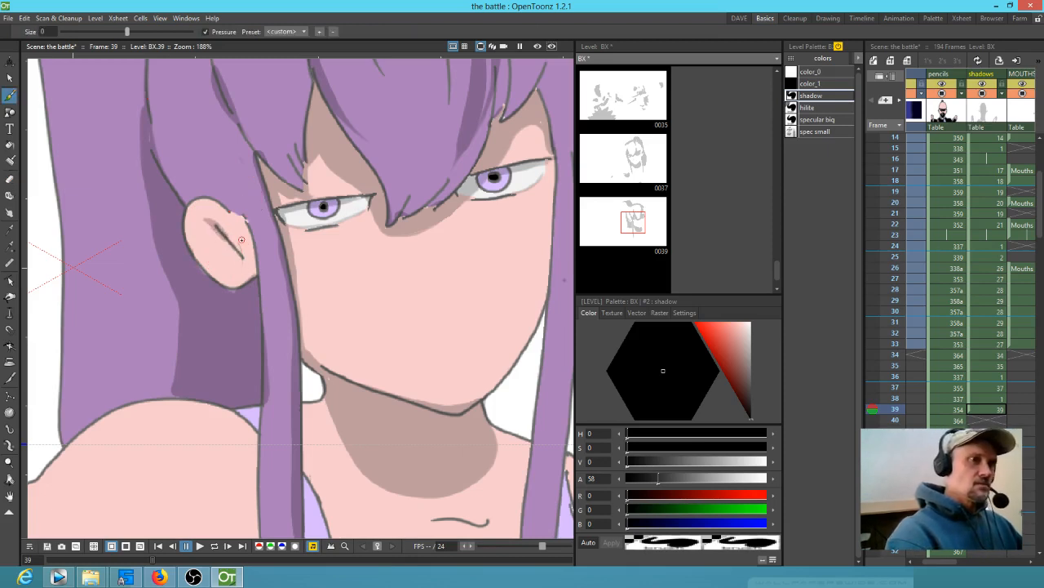
{"action": "left_click_drag", "start_coordinate": [431, 375], "coordinate": [464, 219]}
{"action": "left_click_drag", "start_coordinate": [244, 73], "coordinate": [258, 99]}
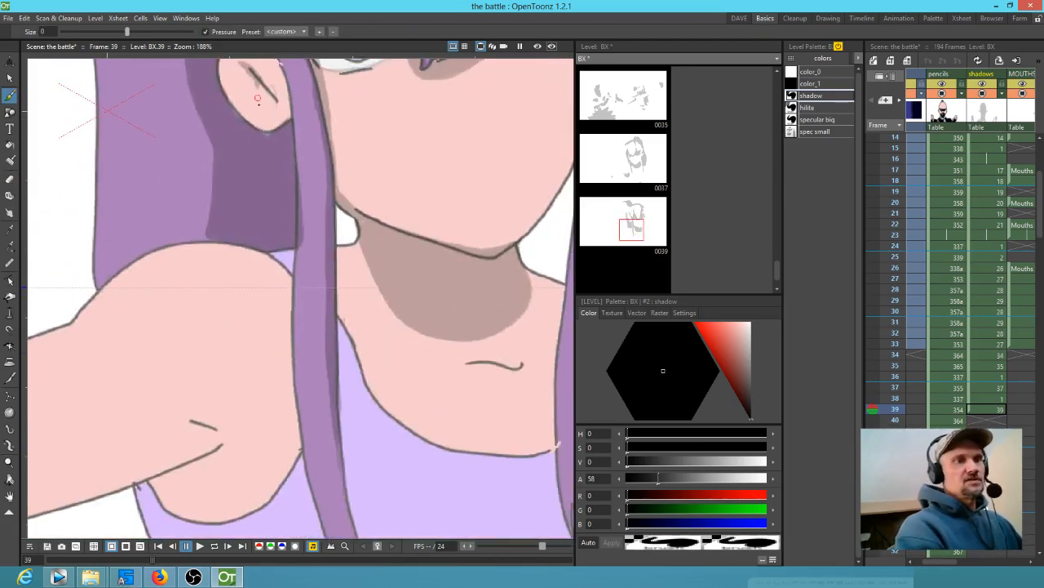
Step: Paint shadow strokes at the outstretched arm's creases, and outline and fill the shadow on the armpit and side of the top
{"action": "left_click_drag", "start_coordinate": [198, 421], "coordinate": [223, 428]}
{"action": "left_click_drag", "start_coordinate": [276, 461], "coordinate": [432, 346]}
{"action": "mouse_move", "coordinate": [373, 342]}
{"action": "left_mouse_down"}
{"action": "mouse_move", "coordinate": [288, 382]}
{"action": "mouse_move", "coordinate": [353, 537]}
{"action": "mouse_move", "coordinate": [377, 522]}
{"action": "mouse_move", "coordinate": [375, 474]}
{"action": "mouse_move", "coordinate": [398, 413]}
{"action": "mouse_move", "coordinate": [361, 416]}
{"action": "mouse_move", "coordinate": [380, 366]}
{"action": "mouse_move", "coordinate": [372, 341]}
{"action": "left_mouse_up"}
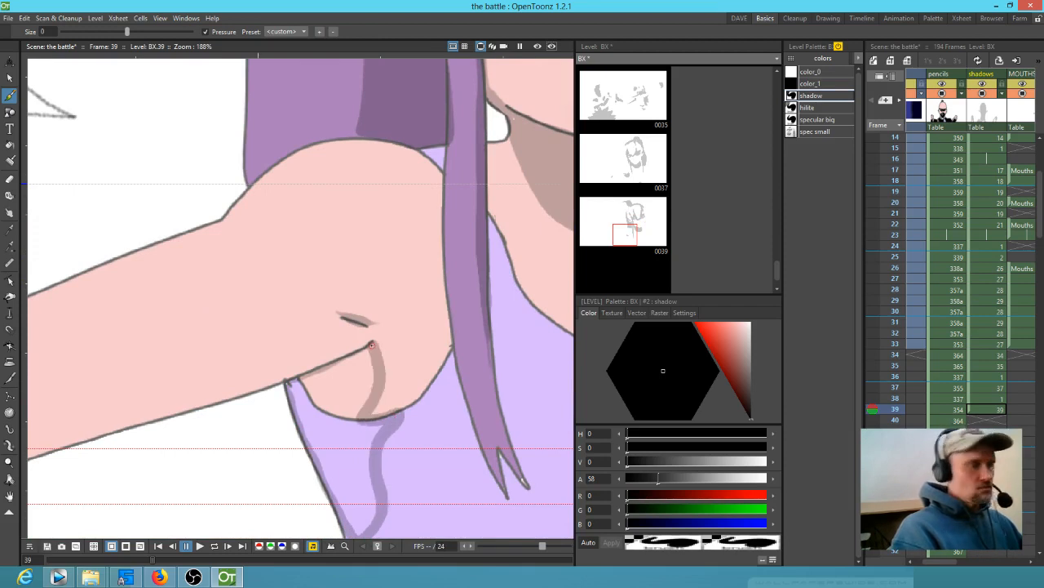
{"action": "key", "text": "f"}
{"action": "left_click", "coordinate": [359, 381]}
Step: Paint shadows on the elbow of the outstretched arm, the far shoulder and the long hair strand beside it
{"action": "scroll", "coordinate": [359, 381], "scroll_direction": "down", "scroll_amount": 5}
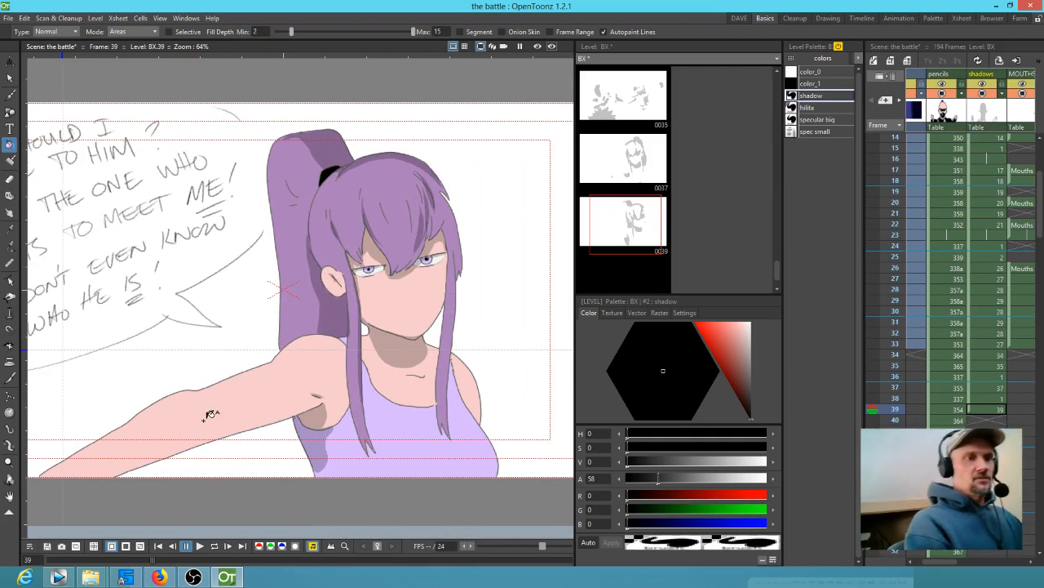
{"action": "key", "text": "b"}
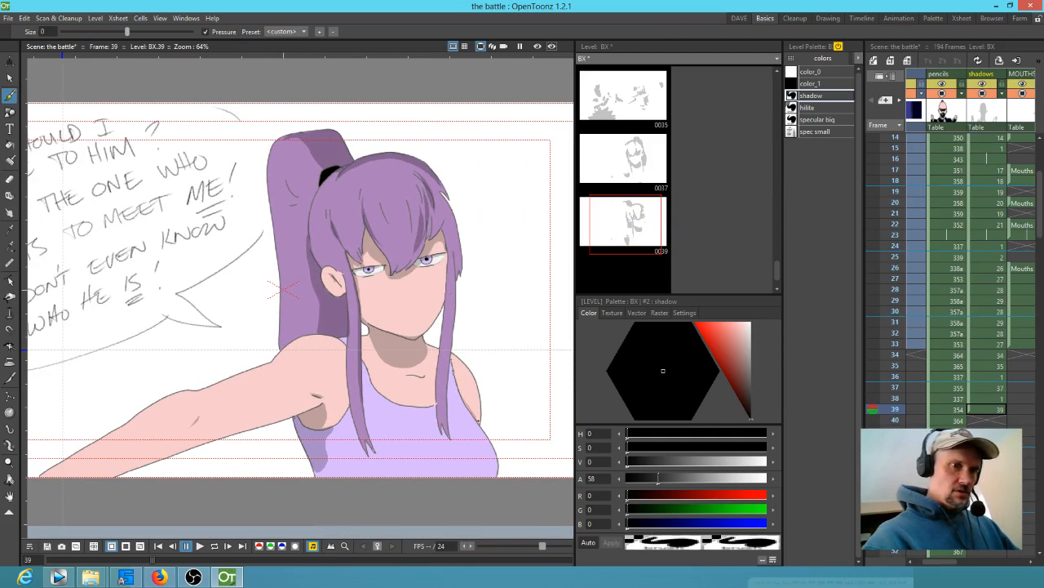
{"action": "left_click_drag", "start_coordinate": [461, 389], "coordinate": [480, 408]}
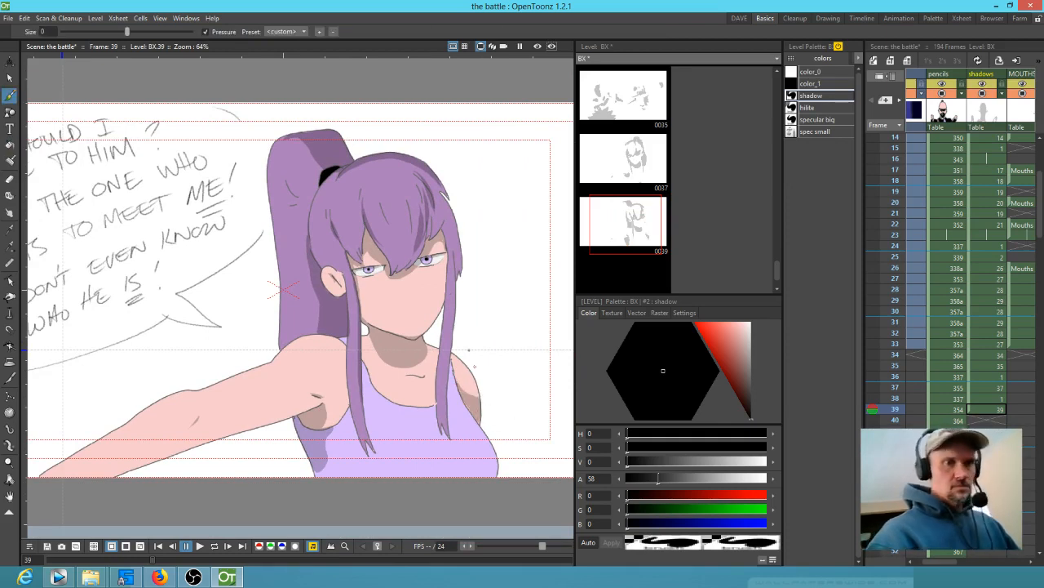
{"action": "left_click_drag", "start_coordinate": [453, 287], "coordinate": [446, 432]}
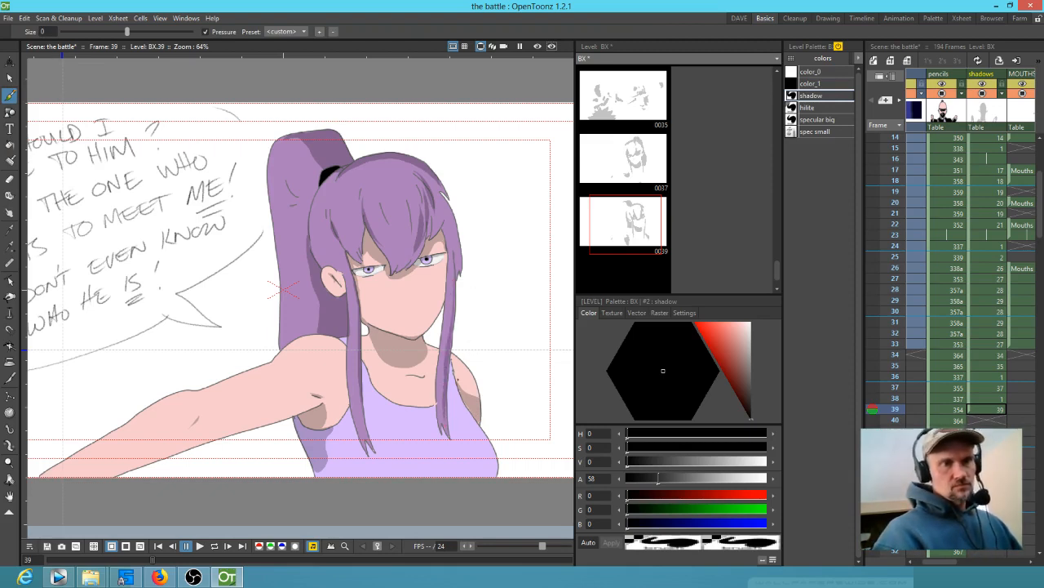
Step: Paint highlight strokes with the hilite style on both long hair strands, the bangs, the crown and the ponytail
{"action": "left_click", "coordinate": [812, 107]}
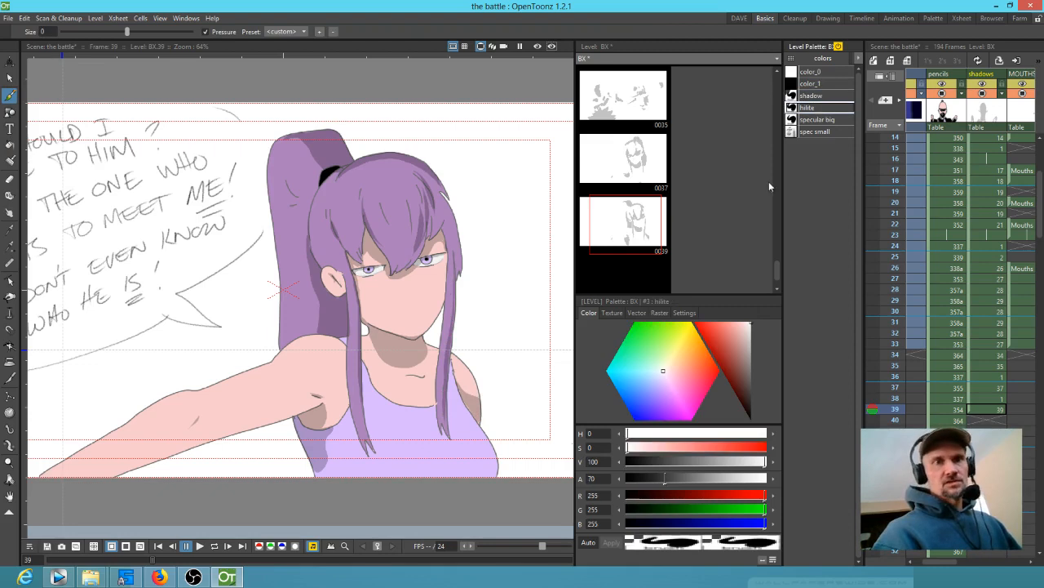
{"action": "left_click_drag", "start_coordinate": [354, 309], "coordinate": [354, 340]}
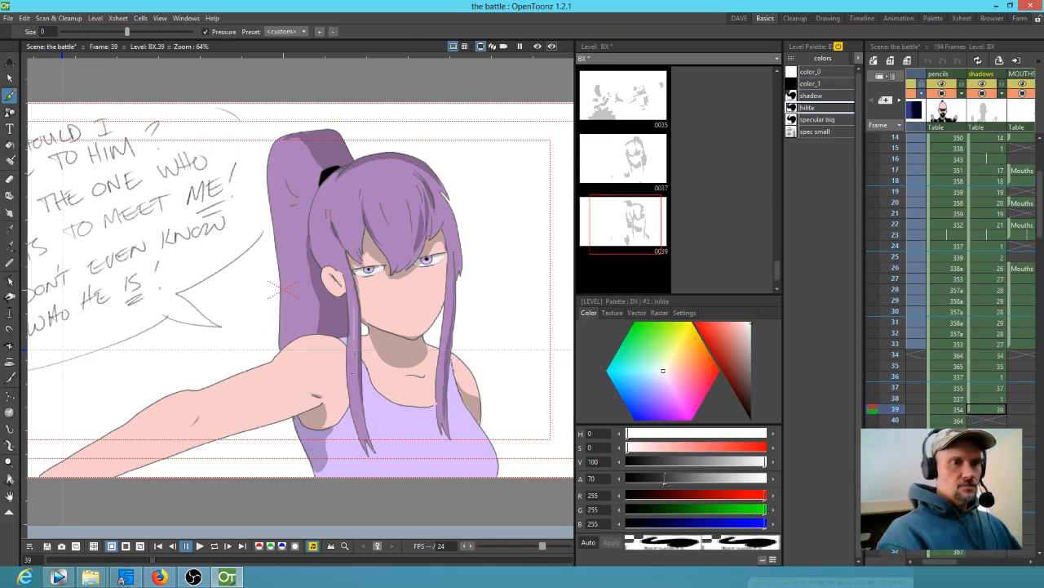
{"action": "left_click_drag", "start_coordinate": [450, 291], "coordinate": [448, 319]}
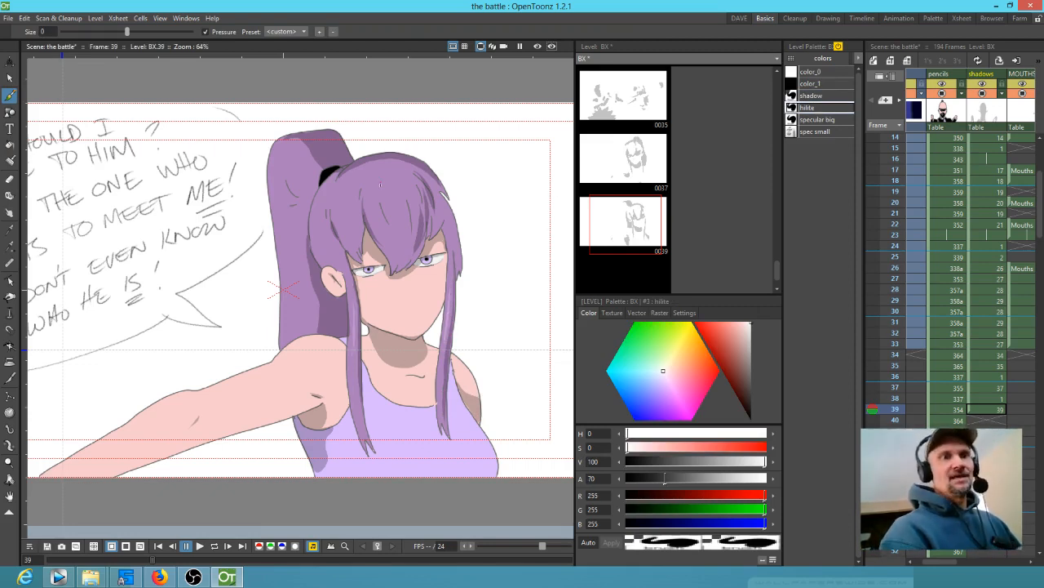
{"action": "mouse_move", "coordinate": [367, 188]}
{"action": "left_mouse_down"}
{"action": "mouse_move", "coordinate": [405, 255]}
{"action": "mouse_move", "coordinate": [380, 223]}
{"action": "left_mouse_up"}
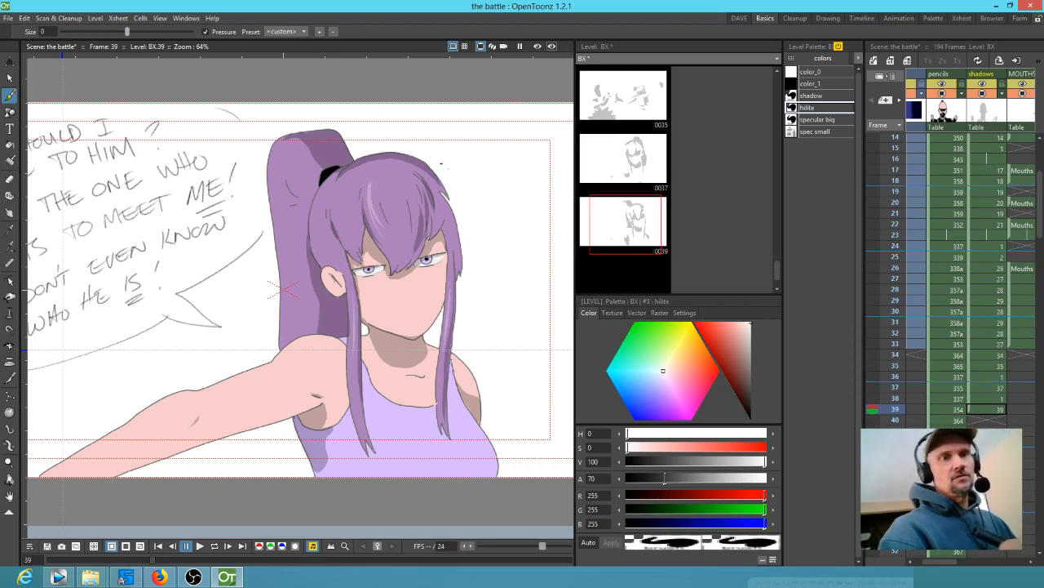
{"action": "left_click_drag", "start_coordinate": [390, 165], "coordinate": [408, 187]}
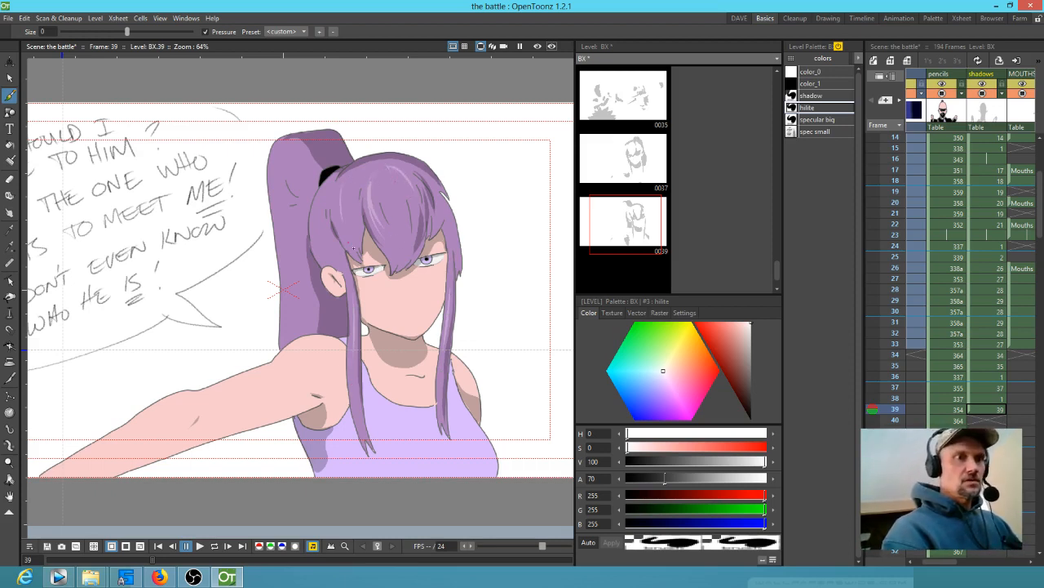
{"action": "left_click_drag", "start_coordinate": [343, 184], "coordinate": [337, 217]}
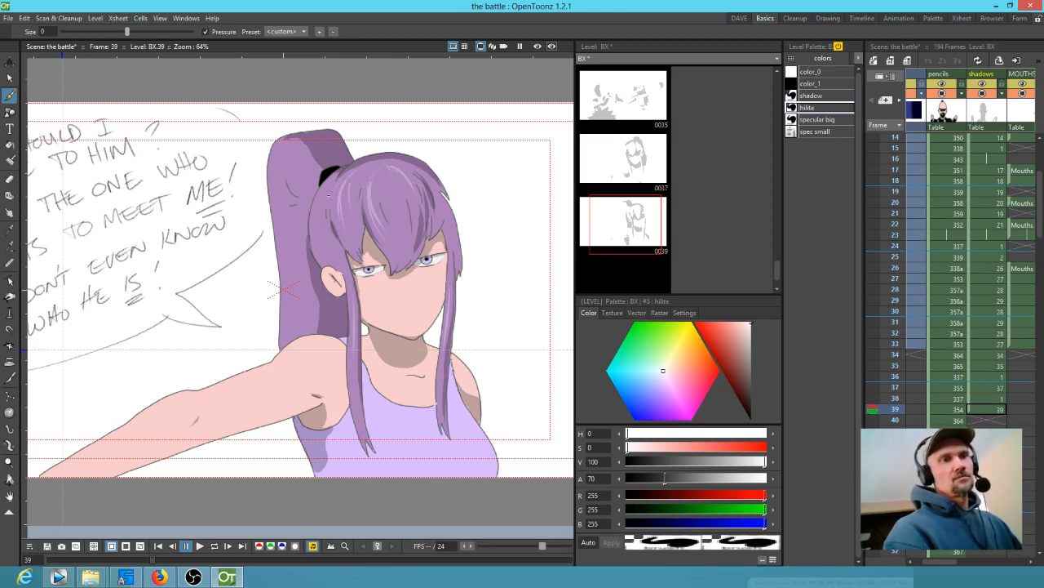
{"action": "left_click_drag", "start_coordinate": [295, 233], "coordinate": [291, 301]}
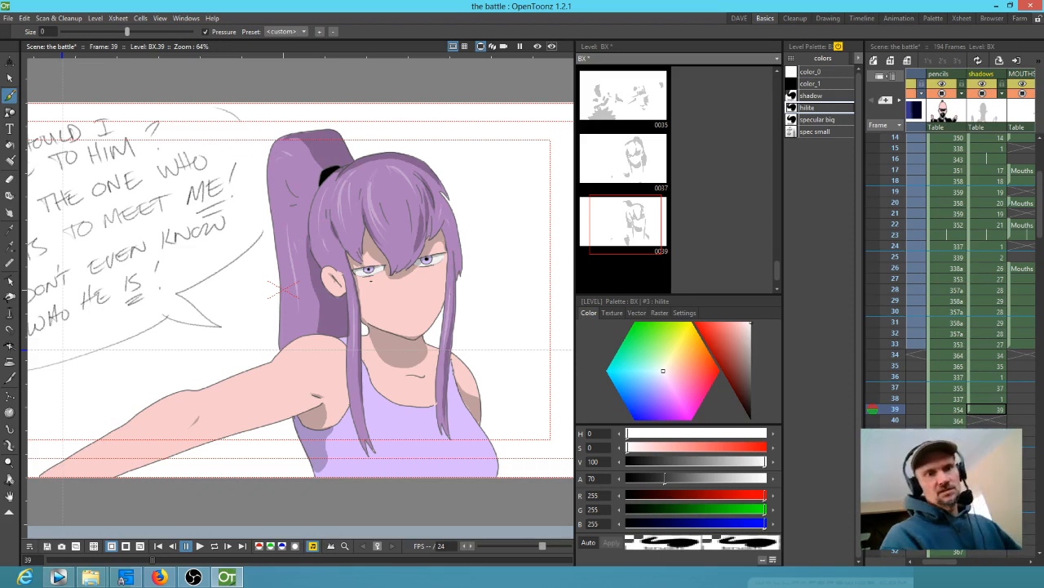
Step: Copy shadow drawing 34 from frame 34 into frame 40 of the shadows column to match the repeated pencils drawing
{"action": "left_click", "coordinate": [953, 420]}
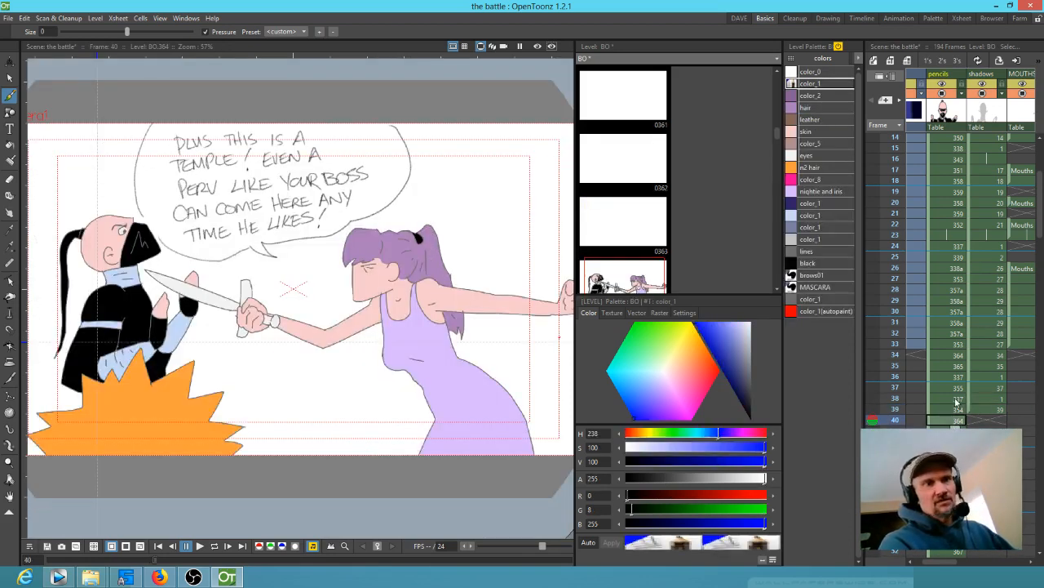
{"action": "left_click", "coordinate": [952, 346]}
{"action": "left_click", "coordinate": [953, 356]}
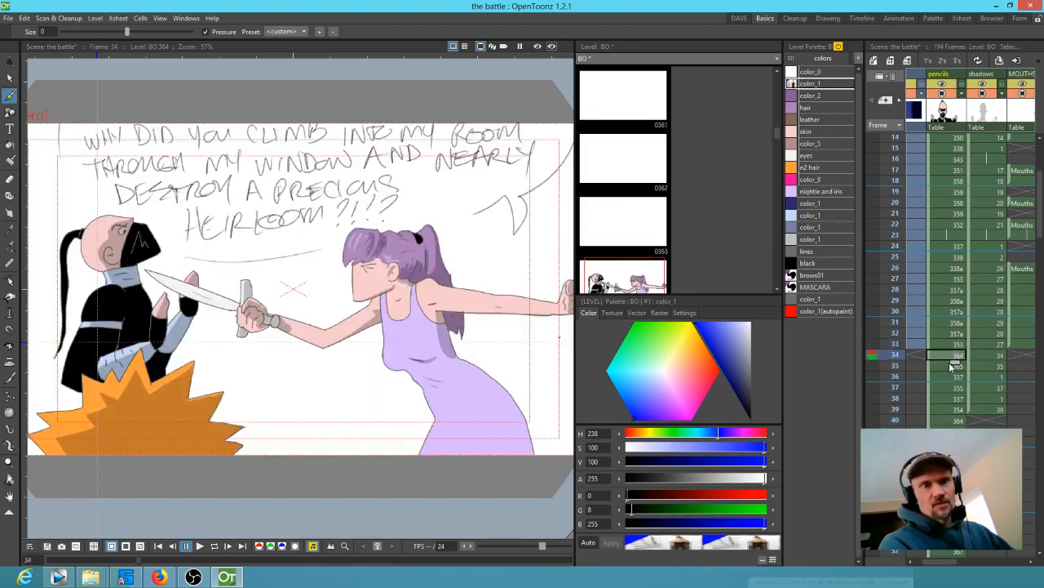
{"action": "left_click", "coordinate": [945, 367]}
{"action": "left_click", "coordinate": [947, 357]}
{"action": "left_click", "coordinate": [1000, 356]}
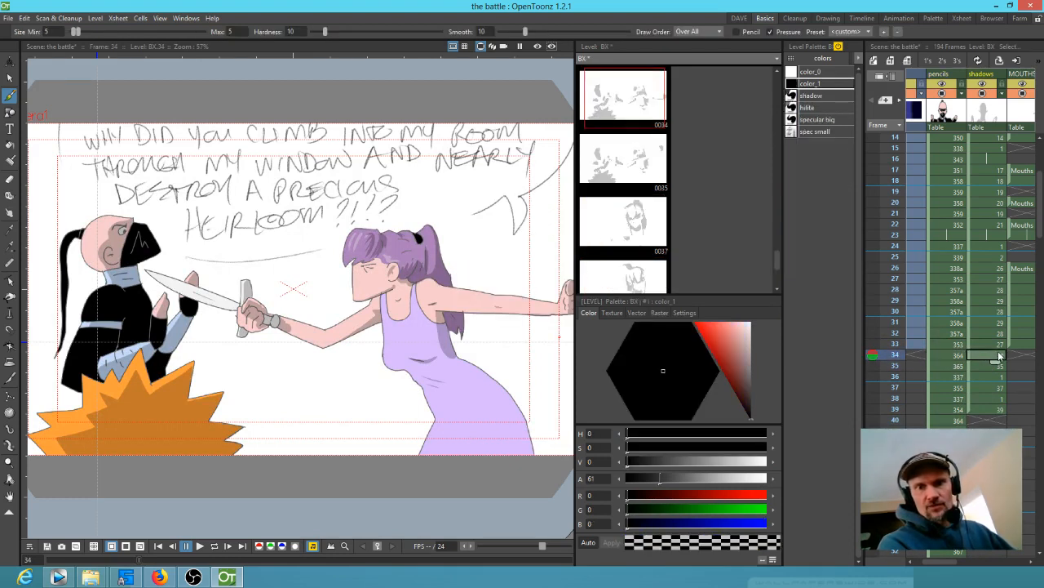
{"action": "left_click", "coordinate": [995, 421]}
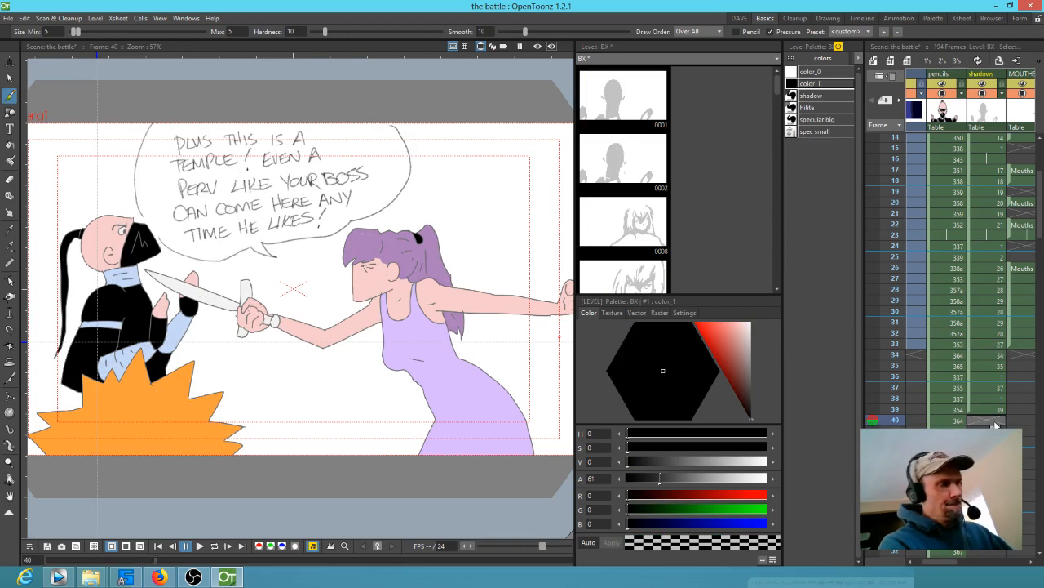
{"action": "key", "text": "ctrl+v"}
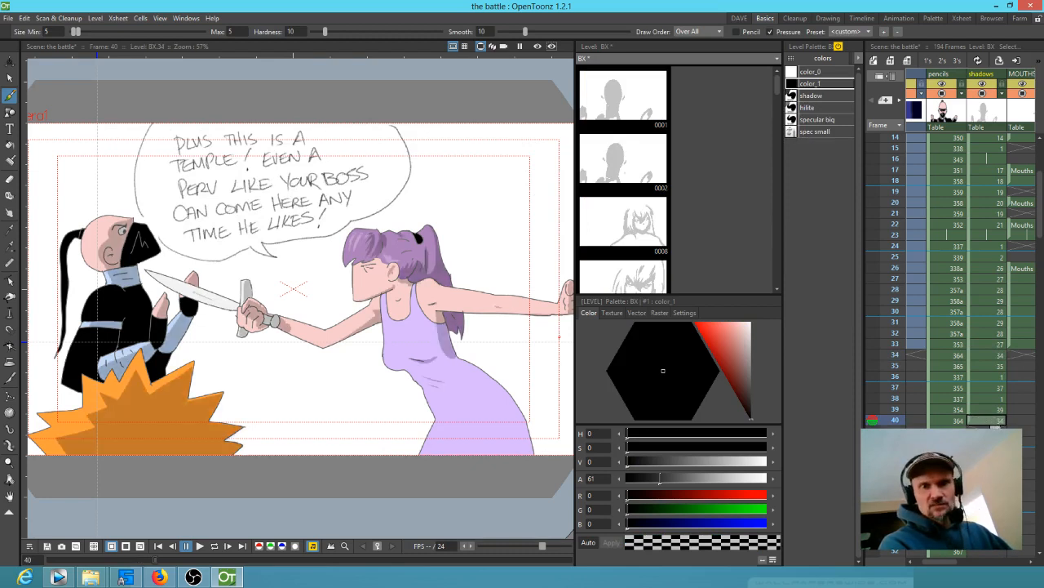
Step: Reuse shadow drawing 1 from frame 36 in frame 41 of the shadows column, and select the pencils drawing in frame 42
{"action": "key", "text": "Down"}
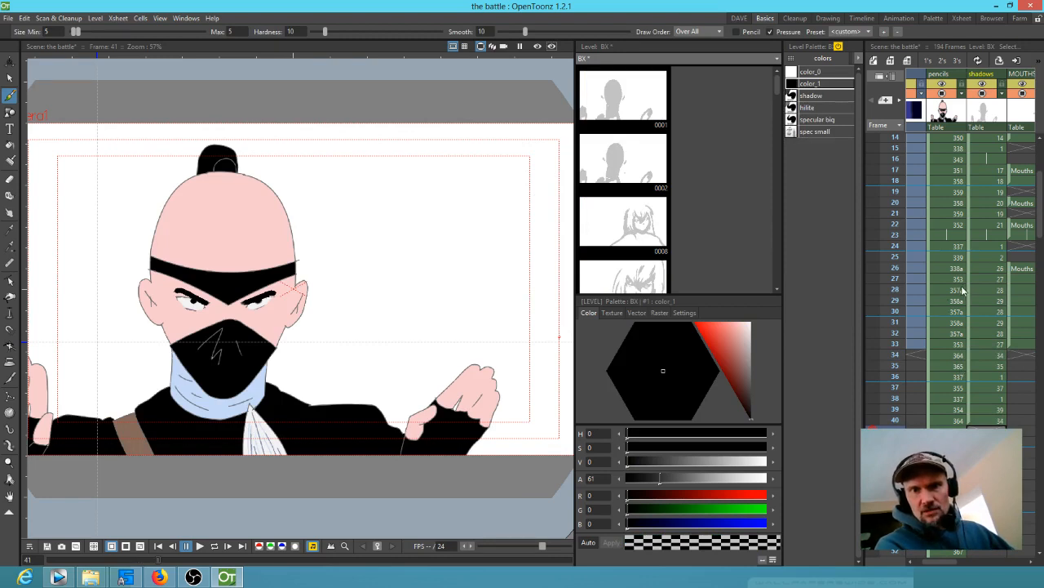
{"action": "left_click", "coordinate": [982, 378]}
{"action": "key", "text": "ctrl+c"}
{"action": "left_click", "coordinate": [988, 433]}
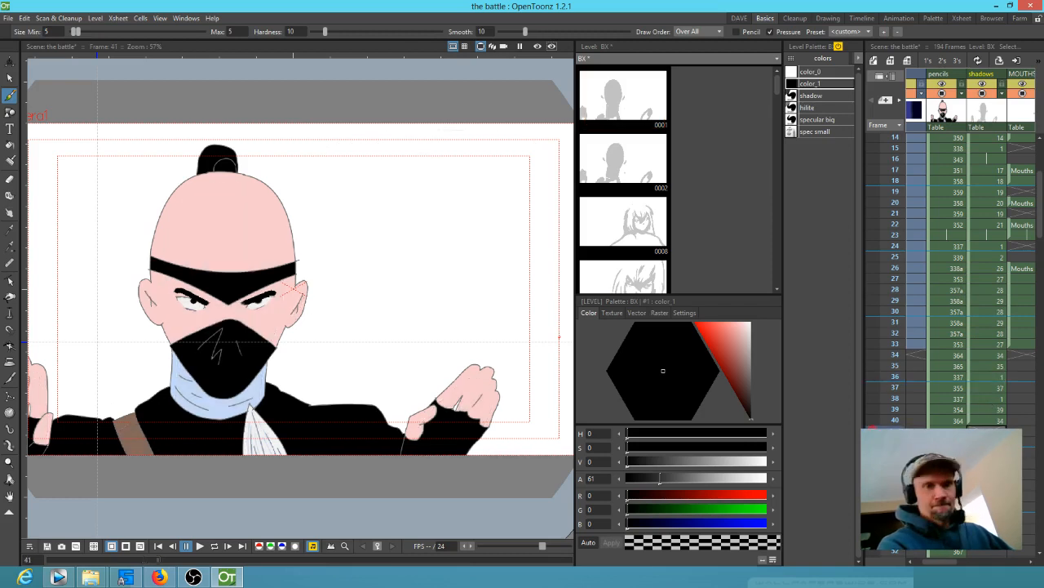
{"action": "key", "text": "Return"}
{"action": "key", "text": "Down"}
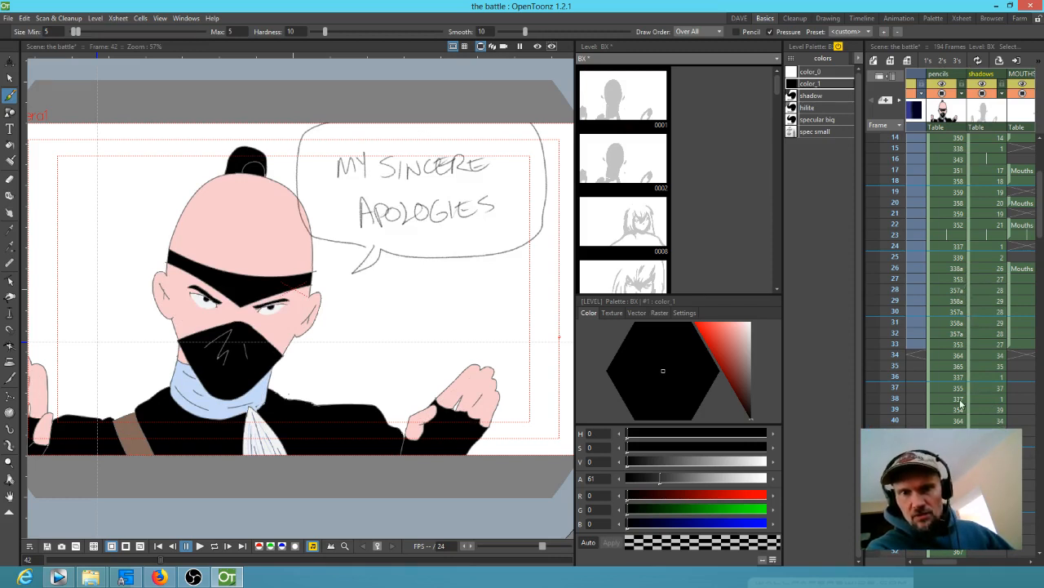
{"action": "key", "text": "Left"}
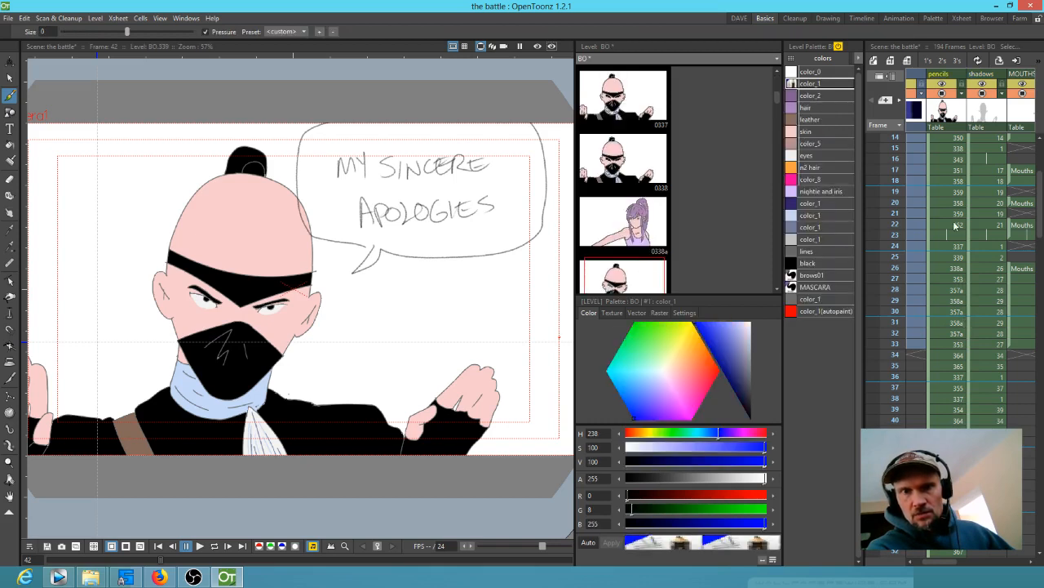
Step: Reuse shadow drawing 2 from frame 25 in frame 42 of the shadows column to match the repeated pencils drawing
{"action": "scroll", "coordinate": [940, 274], "scroll_direction": "up", "scroll_amount": 3}
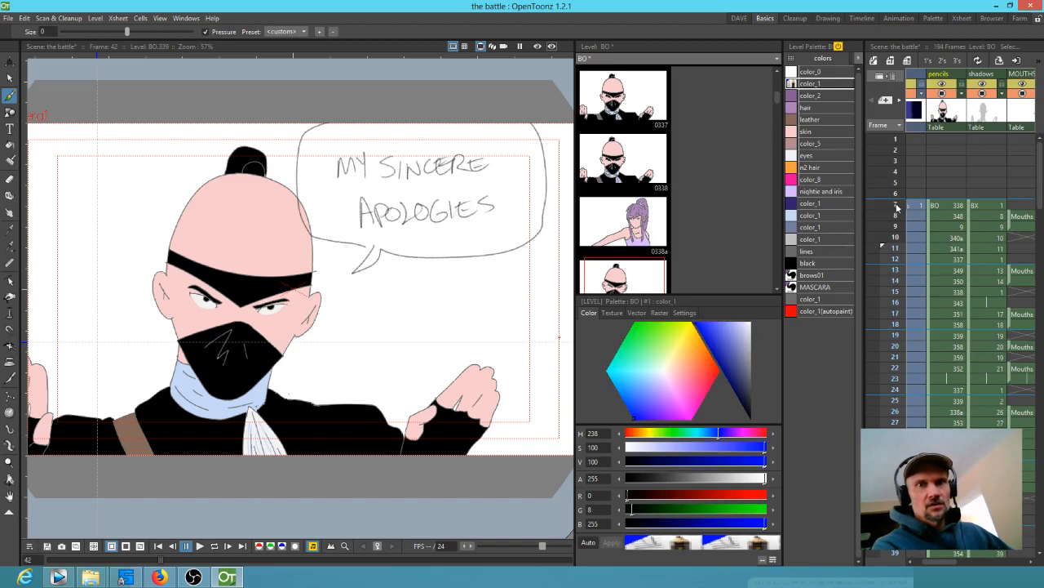
{"action": "left_click", "coordinate": [895, 324]}
{"action": "left_click_drag", "start_coordinate": [890, 360], "coordinate": [886, 401]}
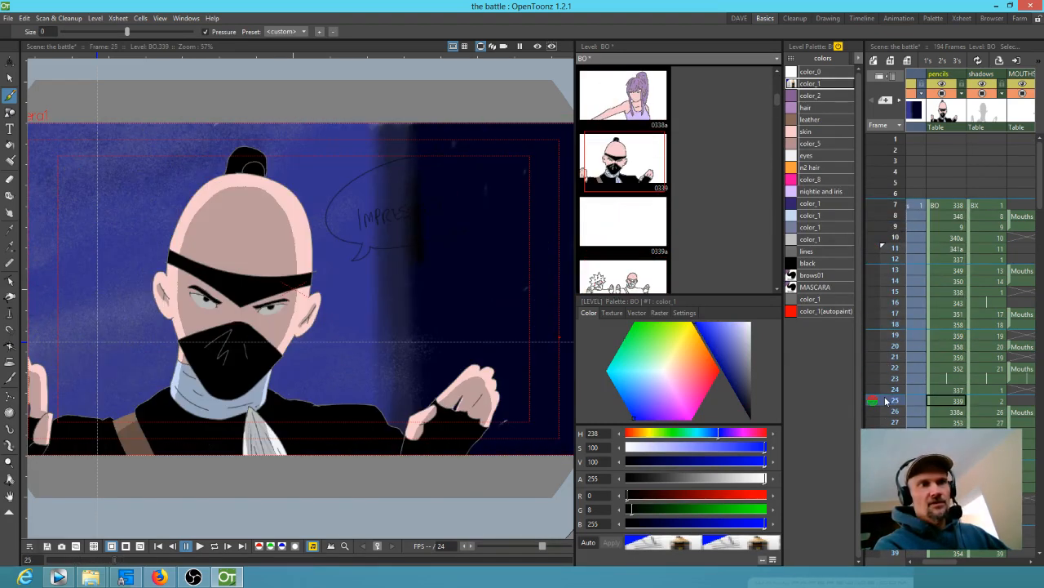
{"action": "left_click", "coordinate": [983, 401]}
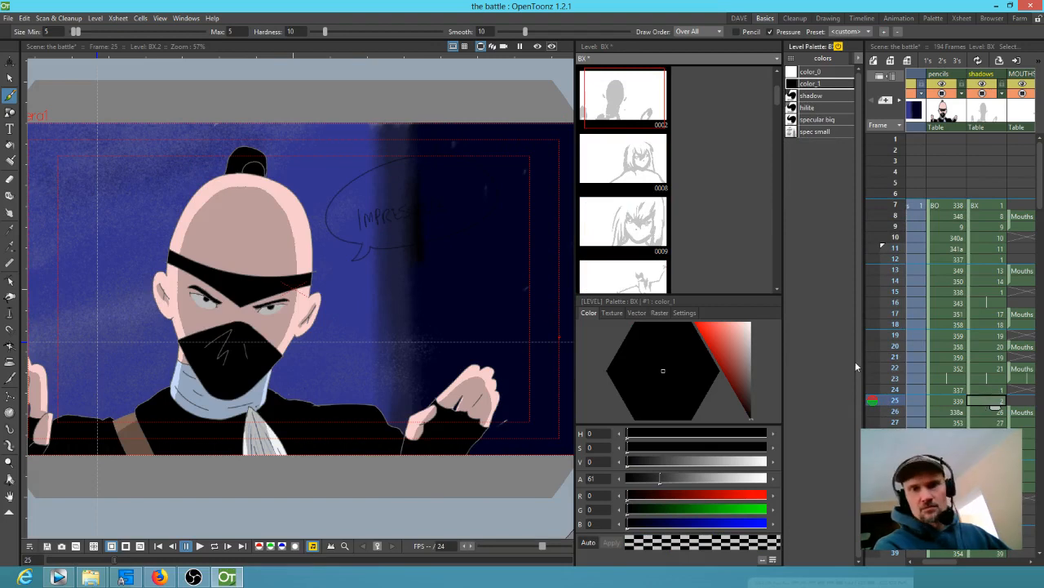
{"action": "scroll", "coordinate": [982, 406], "scroll_direction": "down", "scroll_amount": 8}
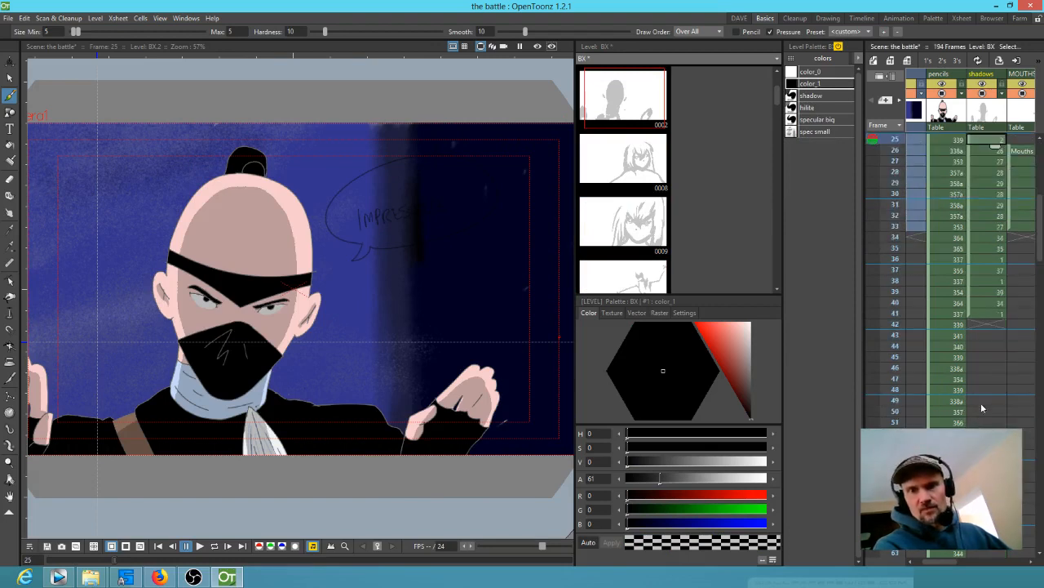
{"action": "left_click", "coordinate": [991, 325]}
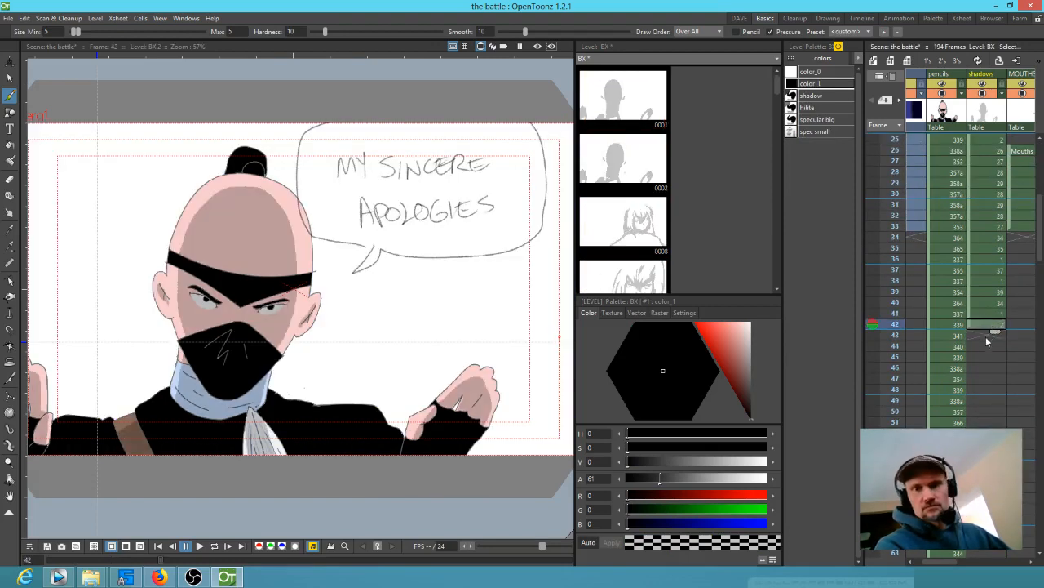
Step: In pencils frame 43, fill the bald ninja's shirt, one sleeve and glove, and the spiky-haired ninja's nearest glove with the black style
{"action": "left_click", "coordinate": [963, 335]}
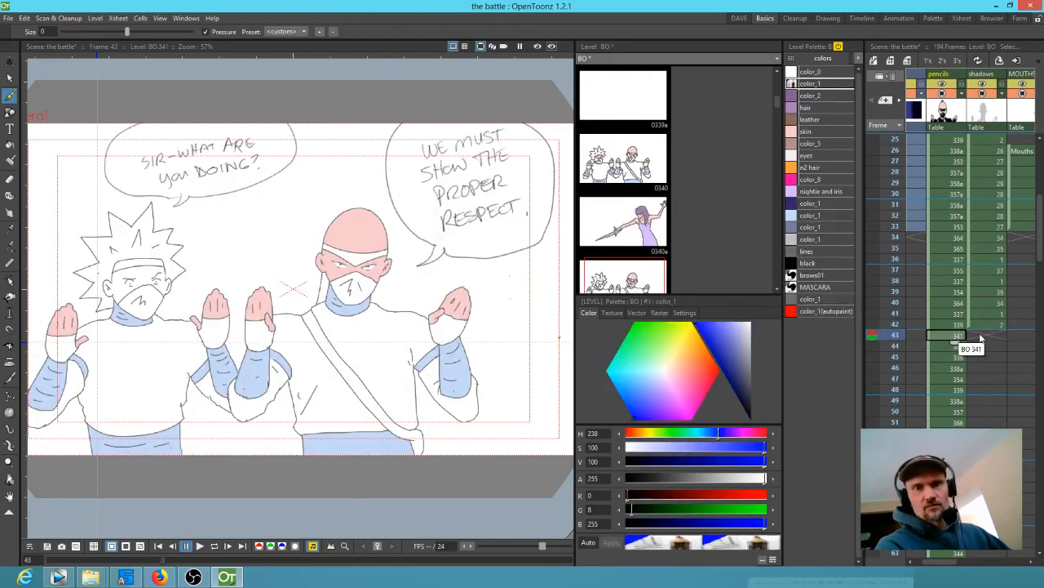
{"action": "left_click", "coordinate": [983, 336]}
{"action": "left_click", "coordinate": [954, 338]}
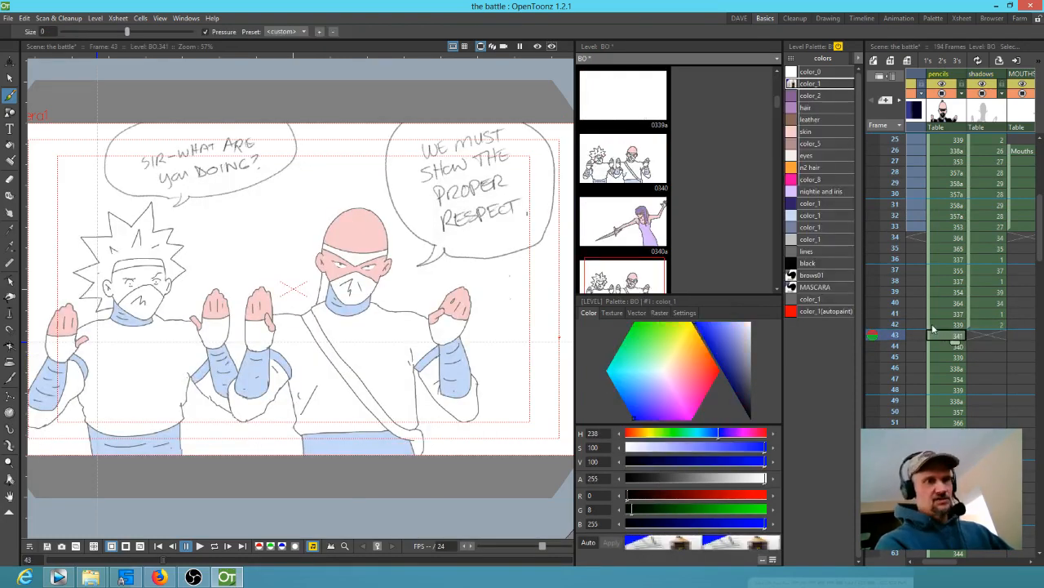
{"action": "left_click", "coordinate": [812, 266]}
{"action": "key", "text": "f"}
{"action": "left_click", "coordinate": [327, 384]}
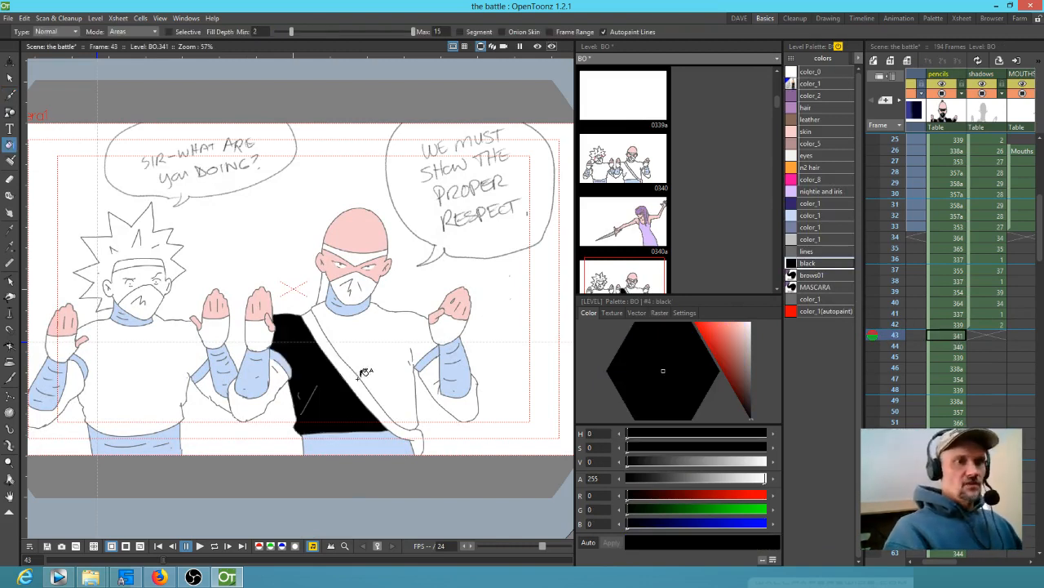
{"action": "left_click", "coordinate": [384, 351]}
{"action": "left_click", "coordinate": [257, 390]}
{"action": "left_click", "coordinate": [262, 330]}
{"action": "left_click", "coordinate": [214, 331]}
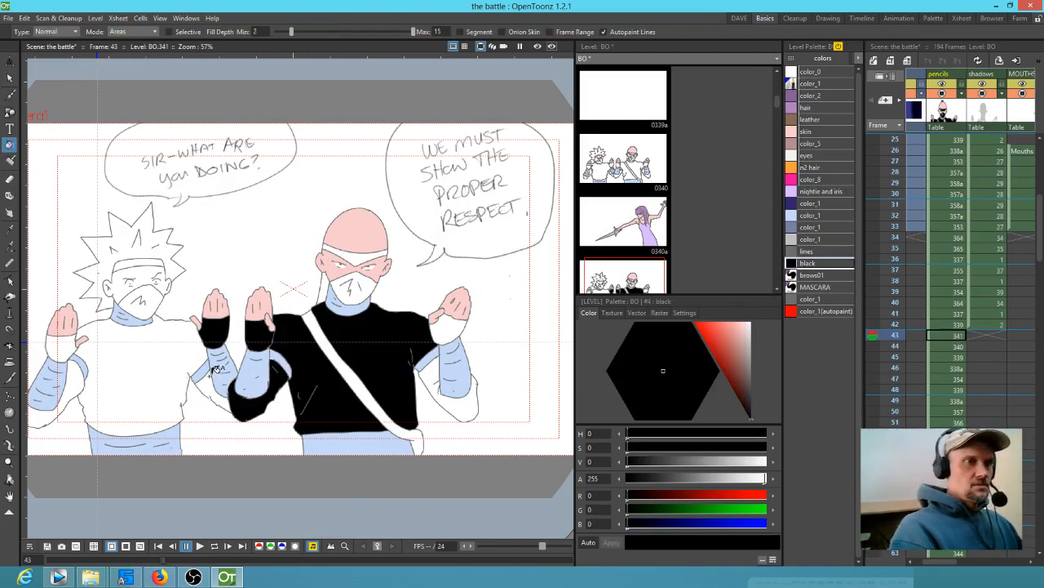
{"action": "left_click", "coordinate": [210, 398]}
{"action": "left_click", "coordinate": [163, 371]}
{"action": "key", "text": "ctrl+z"}
{"action": "key", "text": "ctrl+z"}
Step: Fill the spiky-haired ninja's shirt, outer sleeve, outer glove and headband with black
{"action": "left_click", "coordinate": [142, 374]}
{"action": "left_click", "coordinate": [80, 377]}
{"action": "left_click", "coordinate": [77, 349]}
{"action": "left_click", "coordinate": [155, 260]}
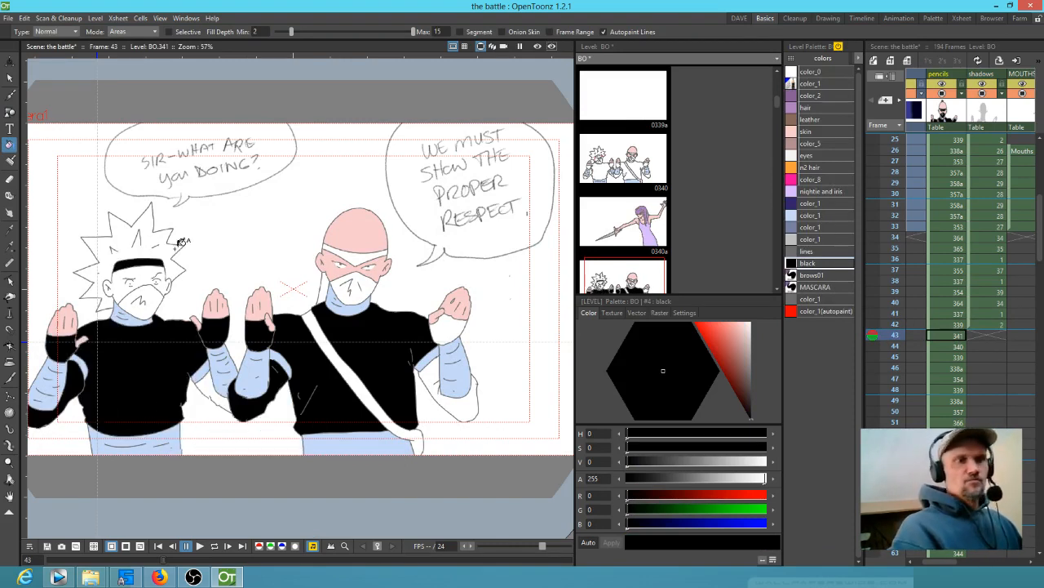
Step: Fill the bald ninja's headband, mask, remaining glove and remaining sleeve with black
{"action": "left_click", "coordinate": [359, 255]}
{"action": "left_click", "coordinate": [361, 288]}
{"action": "left_click", "coordinate": [459, 328]}
{"action": "left_click", "coordinate": [478, 399]}
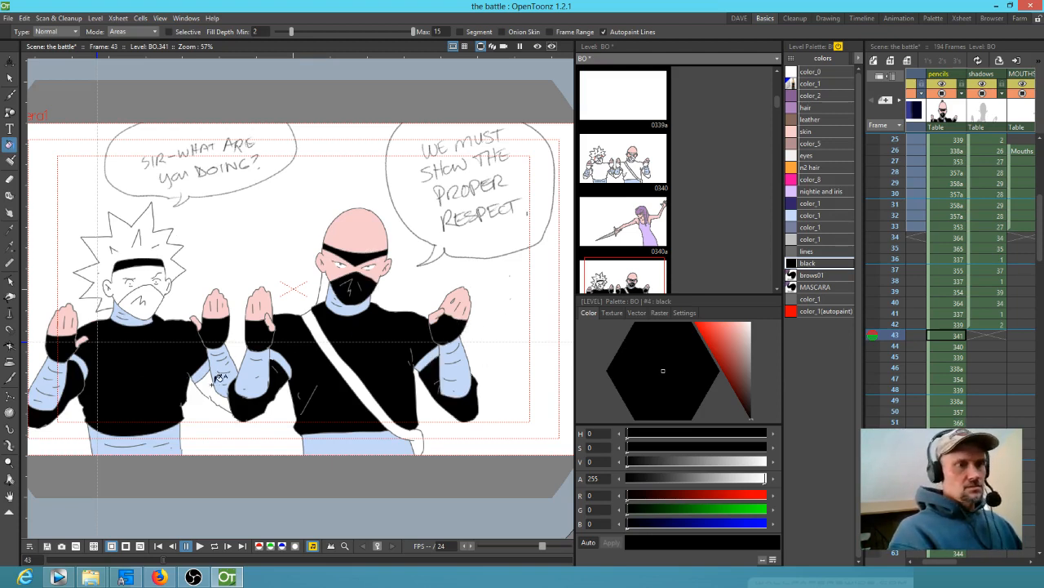
Step: Close the outline gap of the spiky-haired ninja's inner sleeve, fill the sleeve black and paint over the unfilled edge pixels
{"action": "left_click", "coordinate": [244, 393]}
{"action": "key", "text": "ctrl+z"}
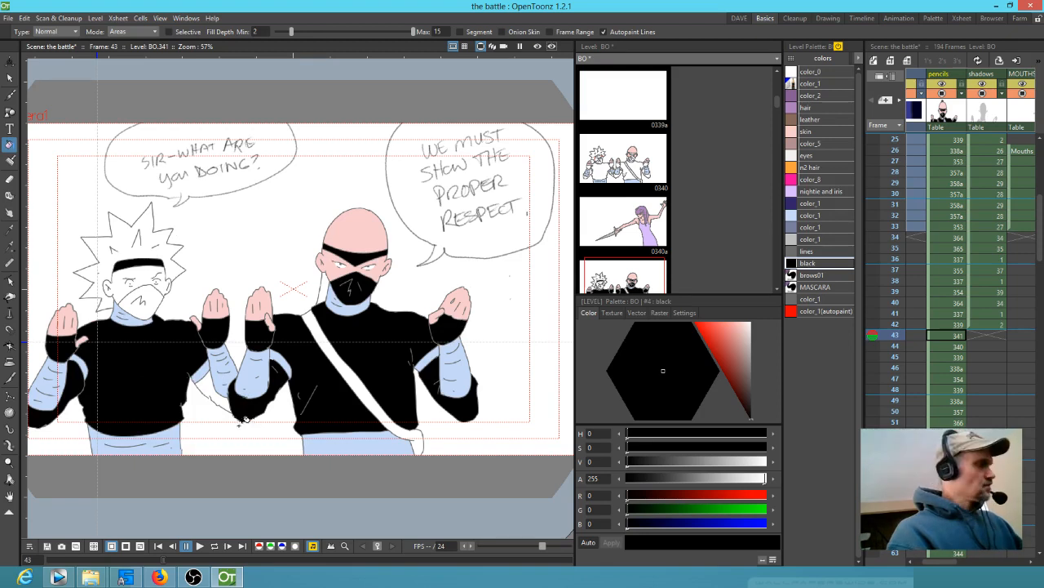
{"action": "key", "text": "shift+space"}
{"action": "left_click_drag", "start_coordinate": [228, 431], "coordinate": [340, 326]}
{"action": "left_click_drag", "start_coordinate": [232, 382], "coordinate": [436, 476]}
{"action": "key", "text": "b"}
{"action": "left_click_drag", "start_coordinate": [272, 261], "coordinate": [364, 342]}
{"action": "key", "text": "f"}
{"action": "left_click", "coordinate": [396, 357]}
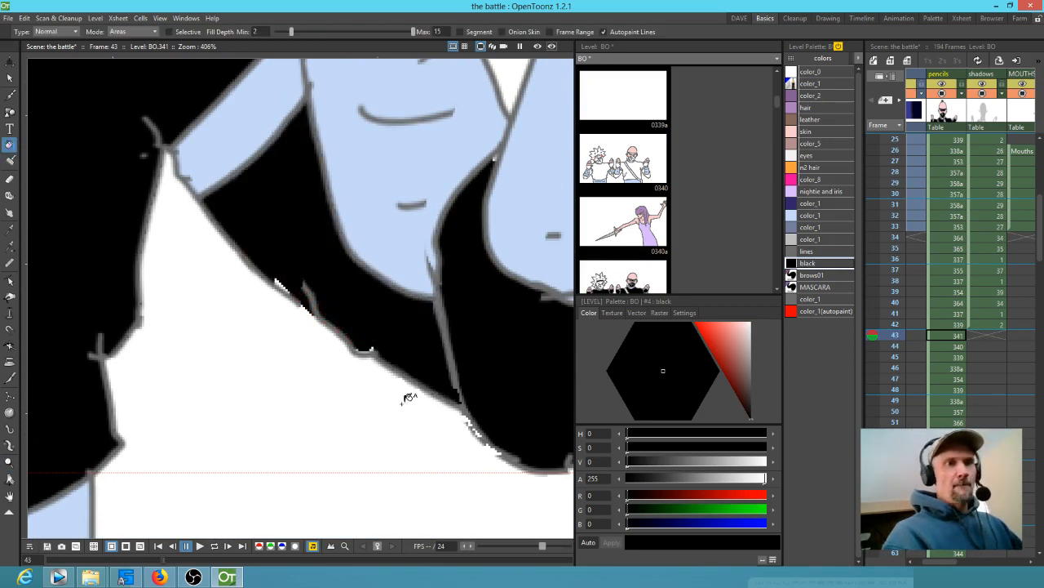
{"action": "key", "text": "b"}
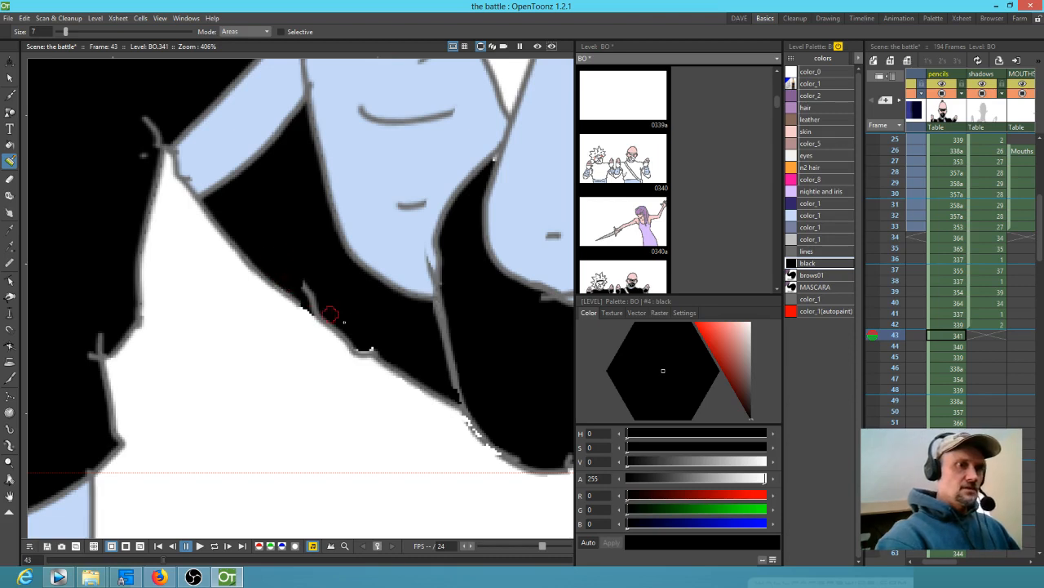
{"action": "scroll", "coordinate": [347, 314], "scroll_direction": "down", "scroll_amount": 9}
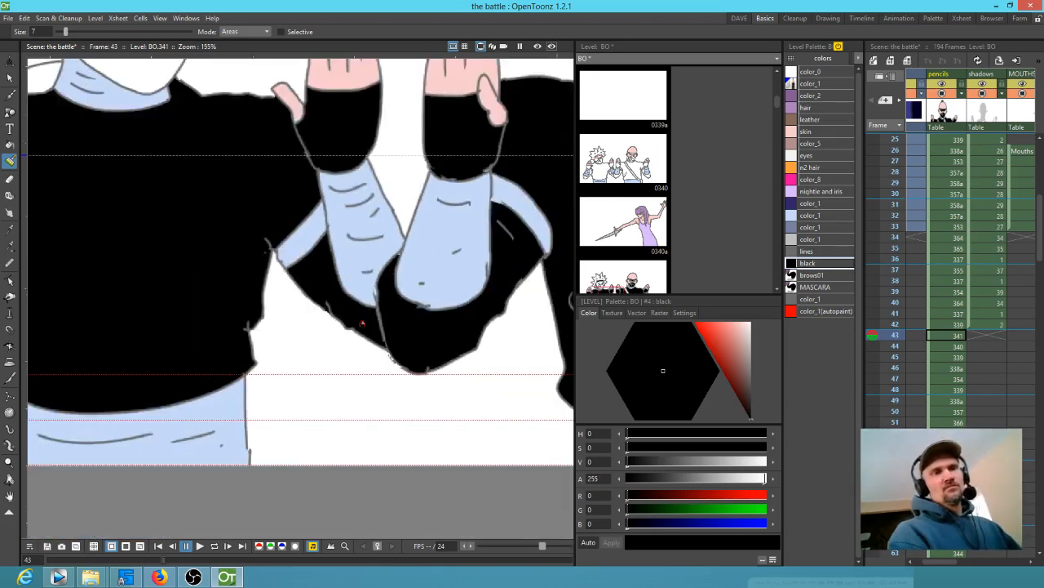
{"action": "left_click_drag", "start_coordinate": [309, 258], "coordinate": [268, 344]}
Step: Fill the spiky-haired ninja's mask with black, his face and ears with skin, and his hair with n2 hair
{"action": "key", "text": "f"}
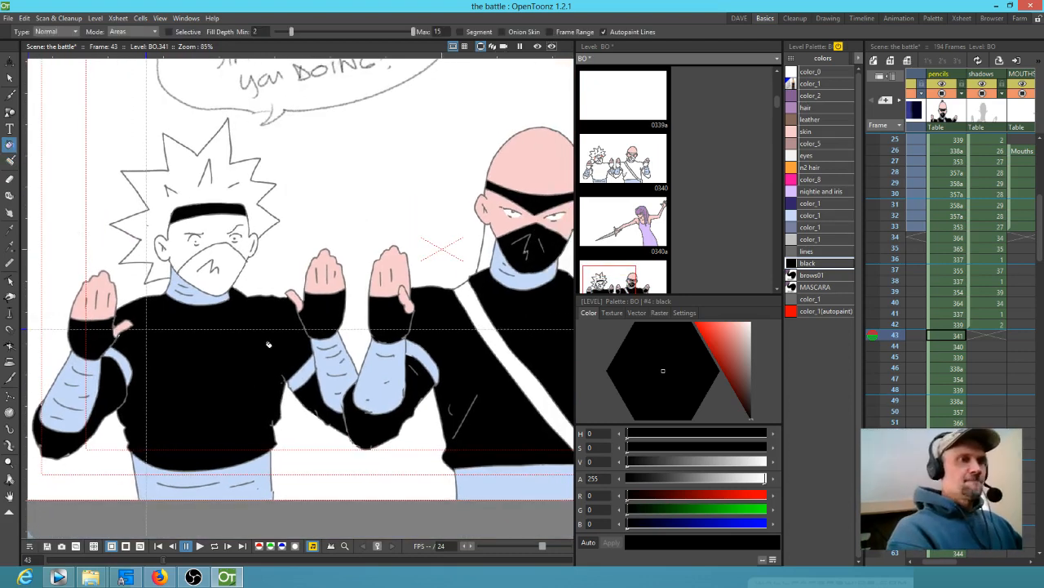
{"action": "left_click", "coordinate": [231, 253]}
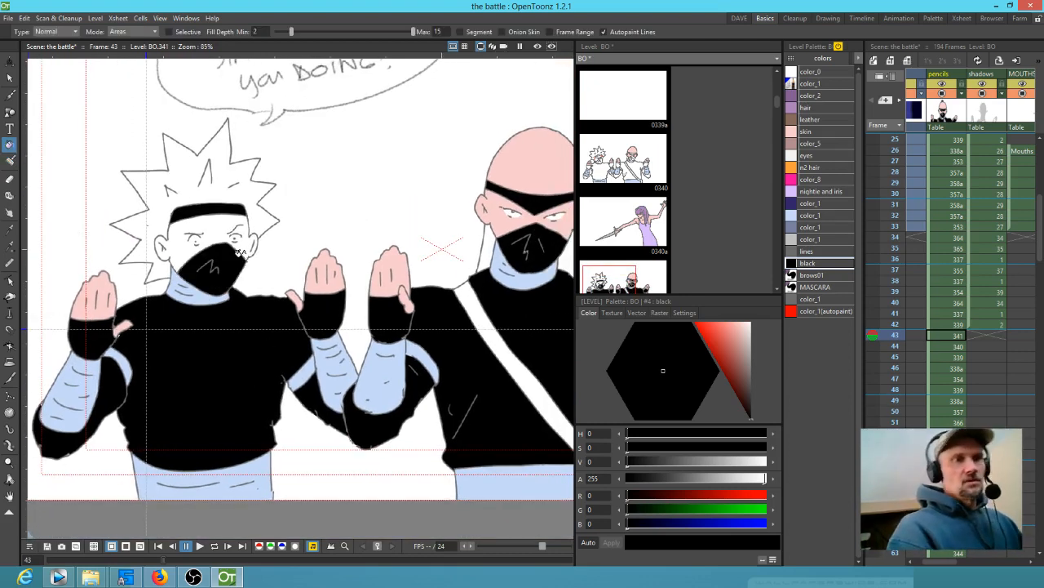
{"action": "left_click", "coordinate": [812, 133]}
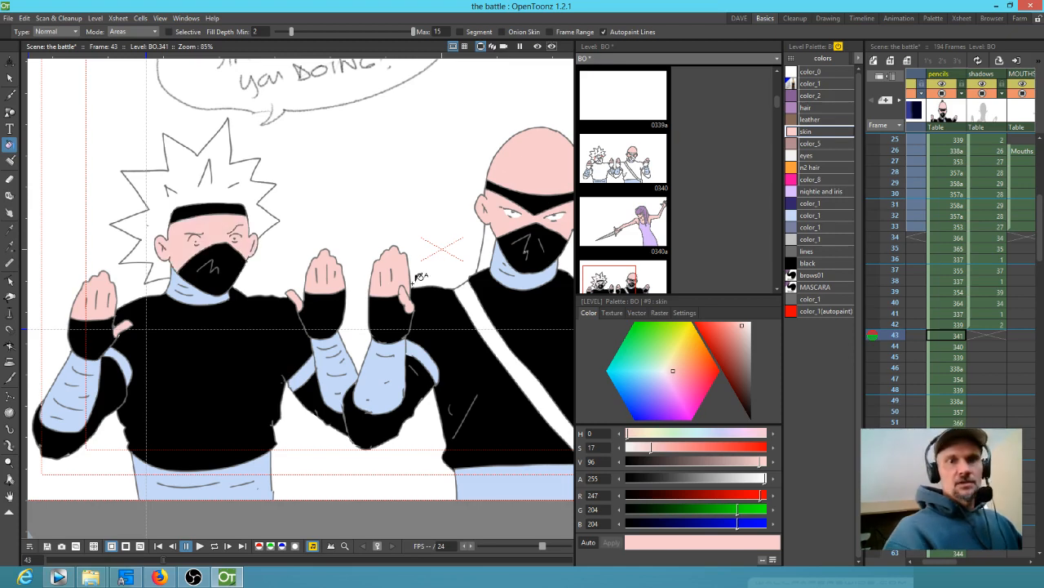
{"action": "left_click", "coordinate": [809, 167]}
{"action": "left_click", "coordinate": [263, 178]}
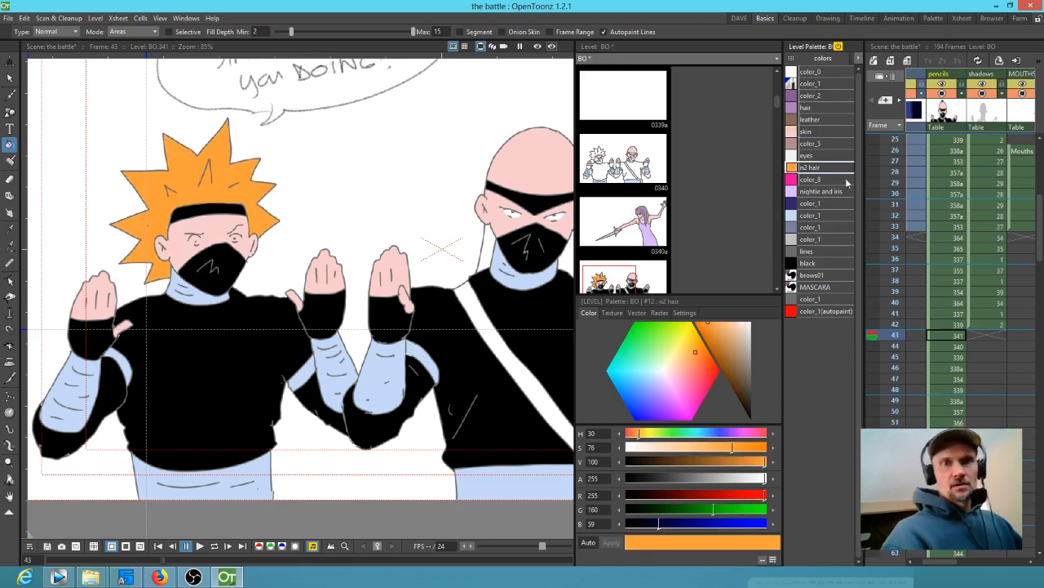
Step: Paint the whites of both of the spiky-haired ninja's eyes with the eyes style
{"action": "left_click", "coordinate": [812, 155]}
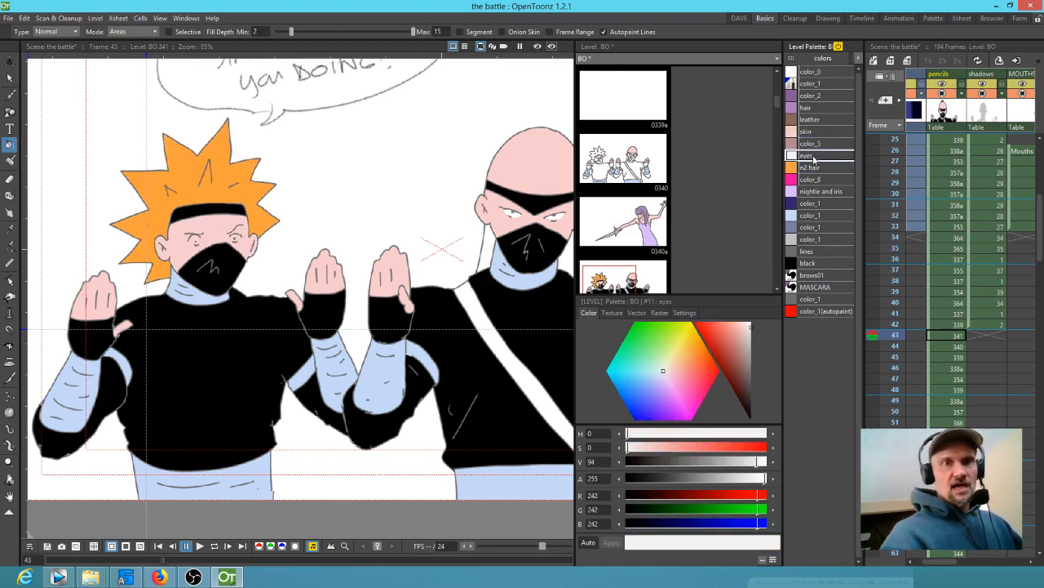
{"action": "key", "text": "j"}
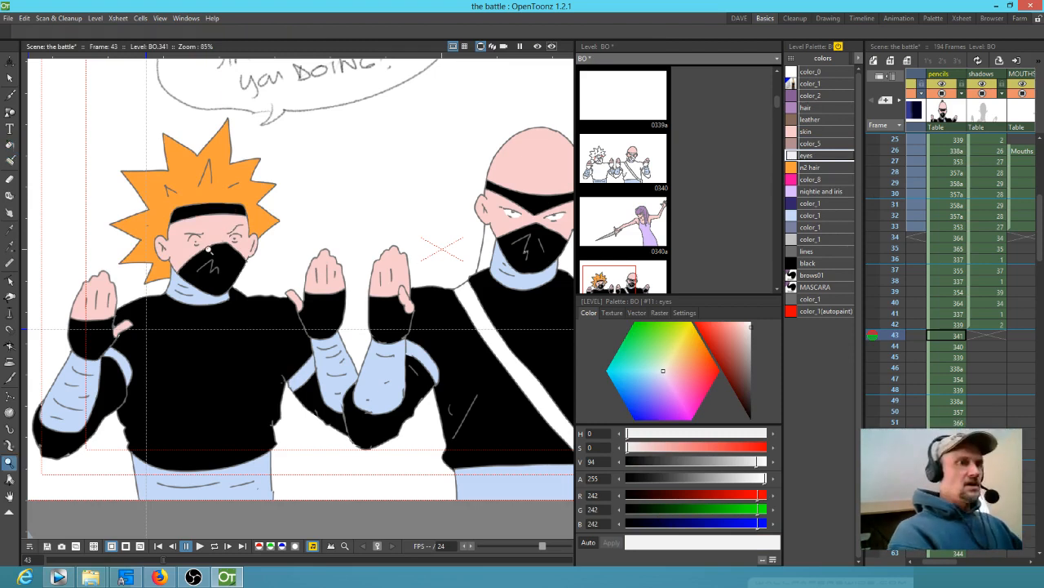
{"action": "scroll", "coordinate": [213, 247], "scroll_direction": "up", "scroll_amount": 4}
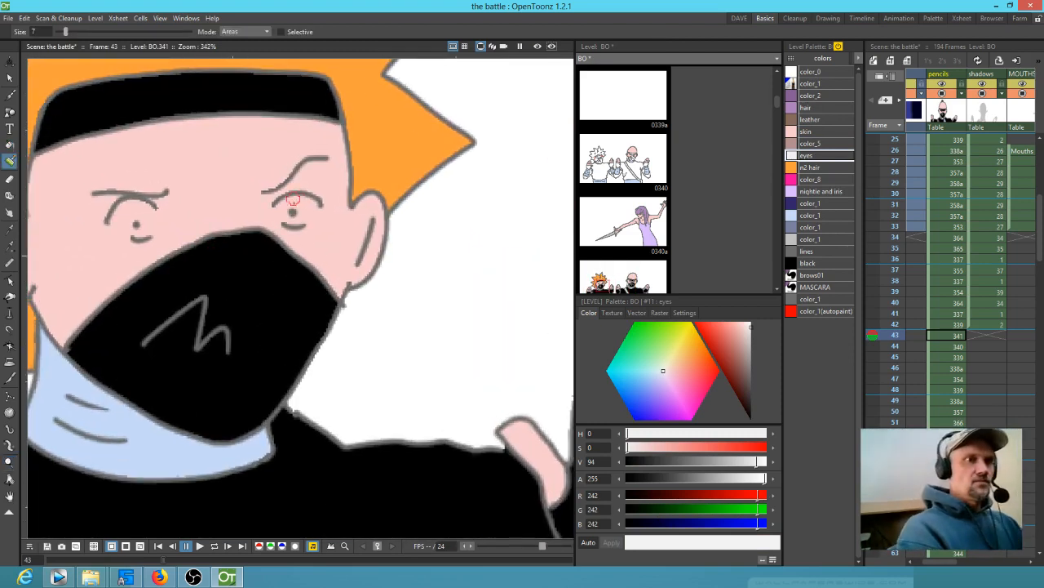
{"action": "left_click_drag", "start_coordinate": [302, 201], "coordinate": [286, 209]}
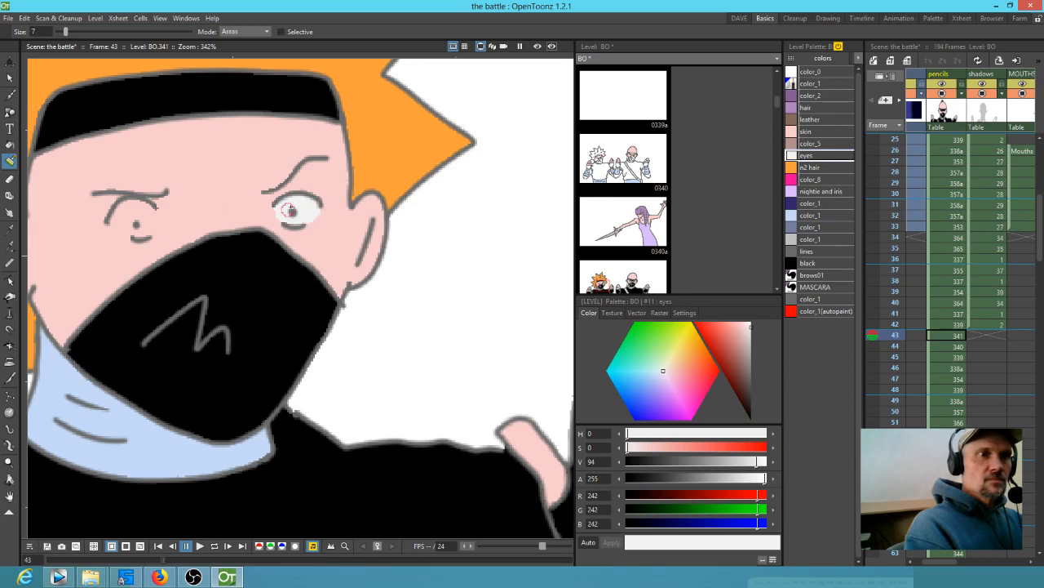
{"action": "mouse_move", "coordinate": [137, 211]}
{"action": "left_mouse_down"}
{"action": "mouse_move", "coordinate": [130, 224]}
{"action": "mouse_move", "coordinate": [140, 214]}
{"action": "left_mouse_up"}
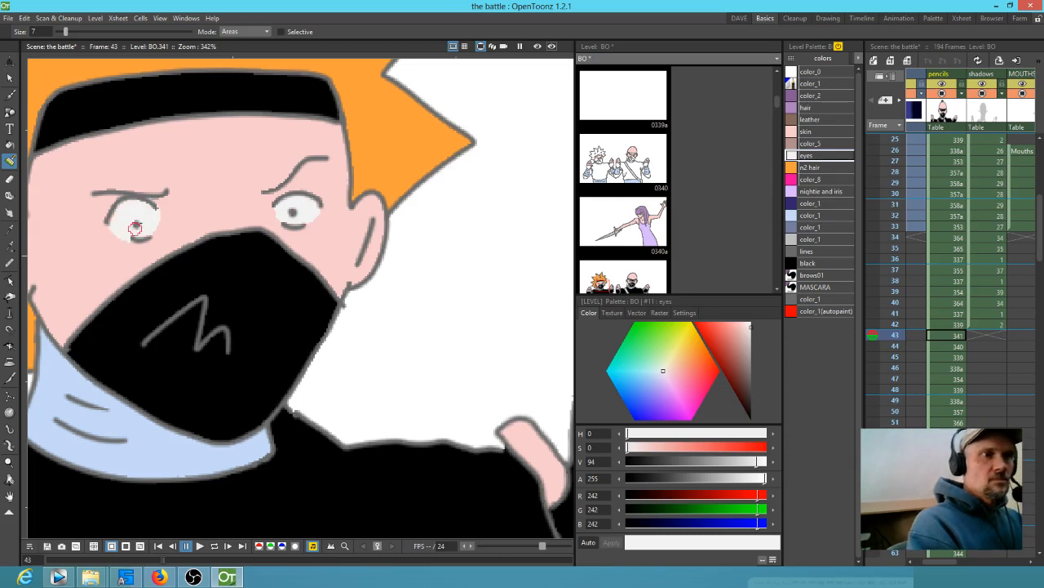
Step: Fill the bald ninja's diagonal chest strap with the leather style
{"action": "scroll", "coordinate": [137, 222], "scroll_direction": "down", "scroll_amount": 7}
{"action": "left_click_drag", "start_coordinate": [262, 205], "coordinate": [312, 218]}
{"action": "left_click", "coordinate": [816, 121]}
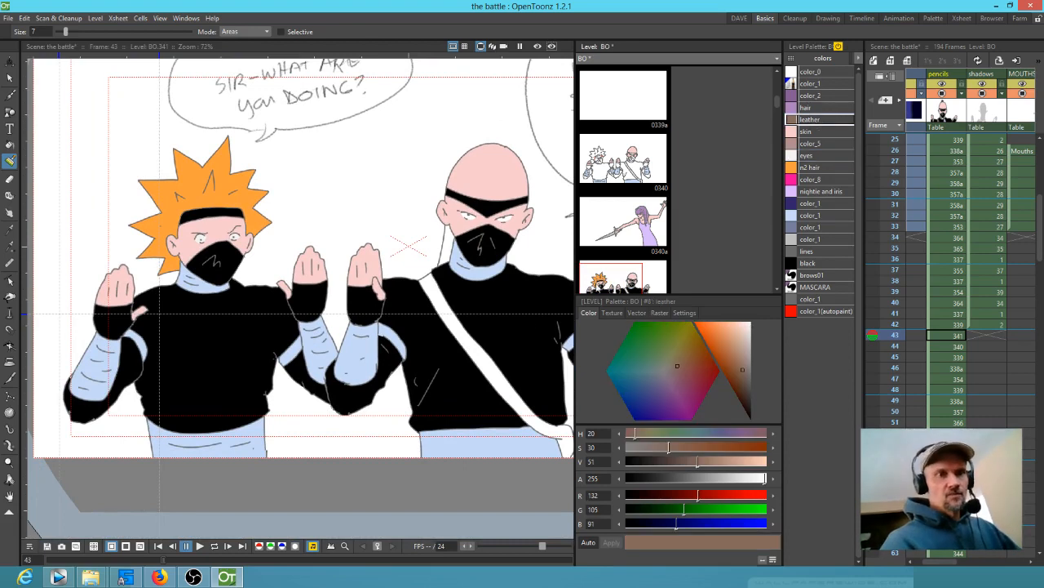
{"action": "key", "text": "f"}
{"action": "left_click", "coordinate": [492, 376]}
{"action": "mouse_move", "coordinate": [474, 414]}
{"action": "left_mouse_down"}
{"action": "mouse_move", "coordinate": [380, 396]}
{"action": "mouse_move", "coordinate": [413, 384]}
{"action": "left_mouse_up"}
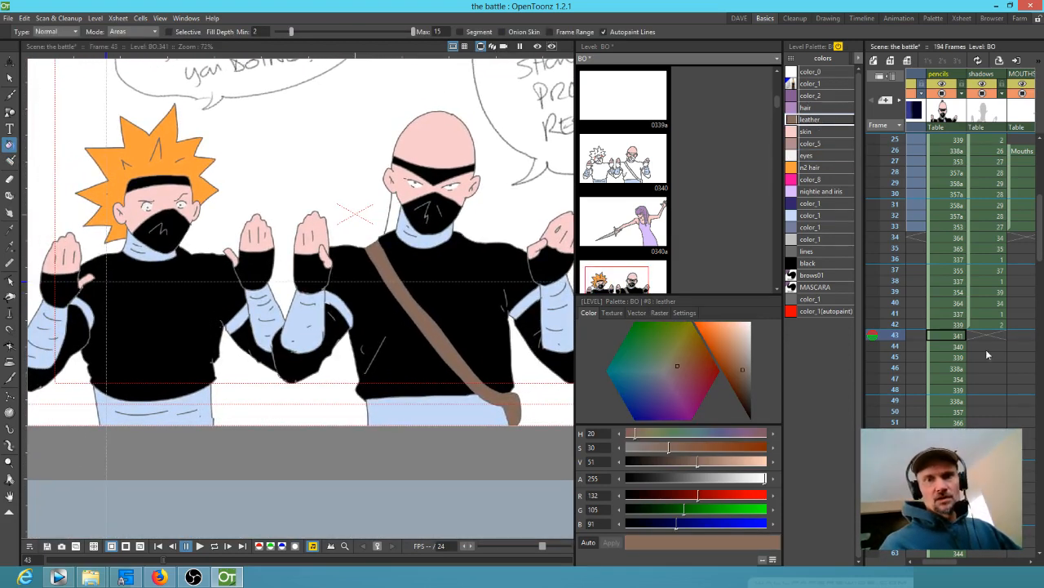
Step: Flip between the pencils drawings in frames 43 and 44 to compare the two ninjas' poses
{"action": "left_click", "coordinate": [959, 348]}
{"action": "left_click", "coordinate": [962, 337]}
{"action": "left_click", "coordinate": [954, 349]}
{"action": "left_click", "coordinate": [959, 336]}
{"action": "left_click", "coordinate": [958, 348]}
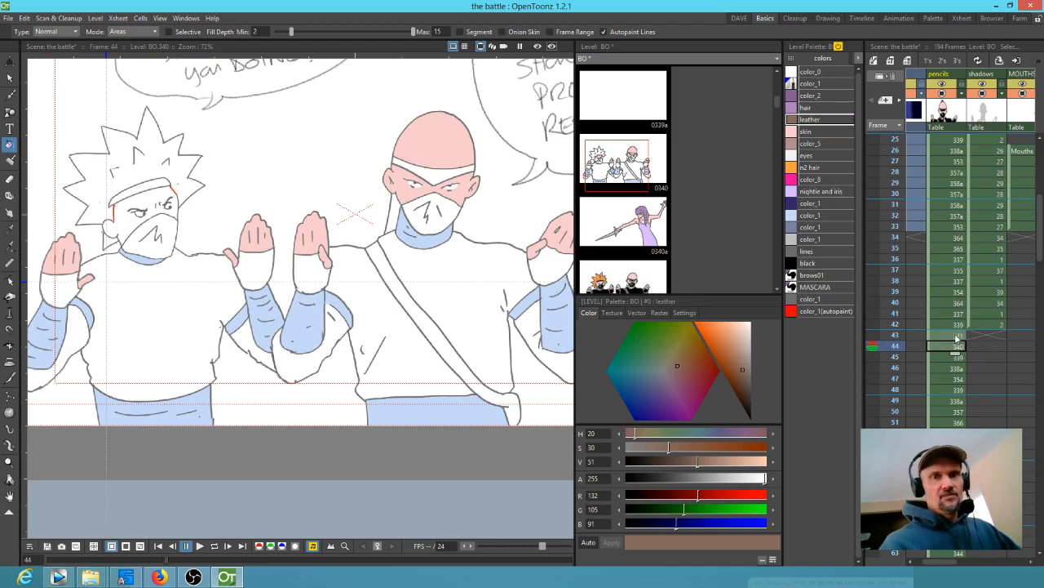
{"action": "left_click", "coordinate": [959, 336]}
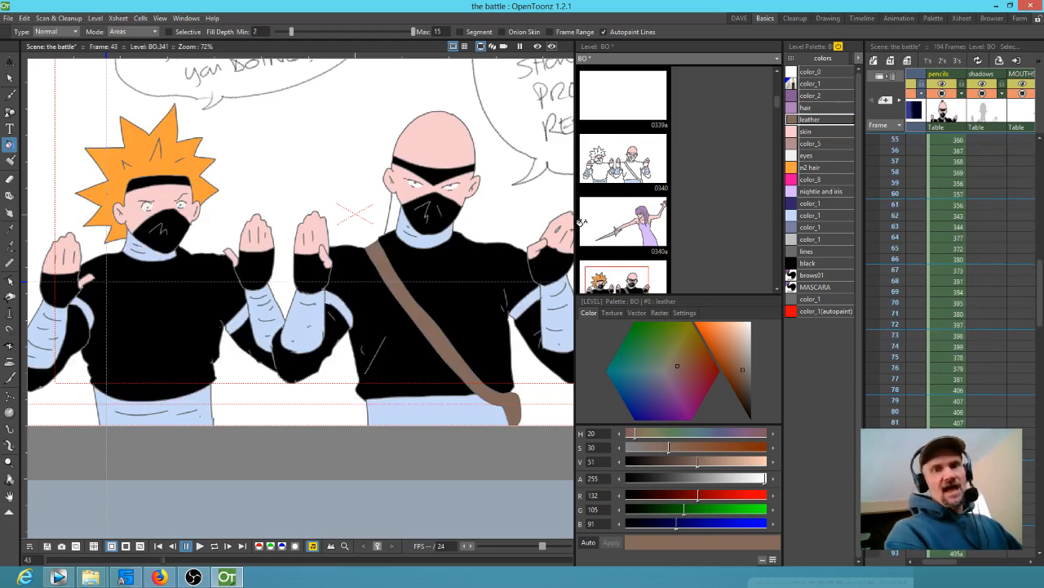
{"action": "scroll", "coordinate": [402, 286], "scroll_direction": "down", "scroll_amount": 3}
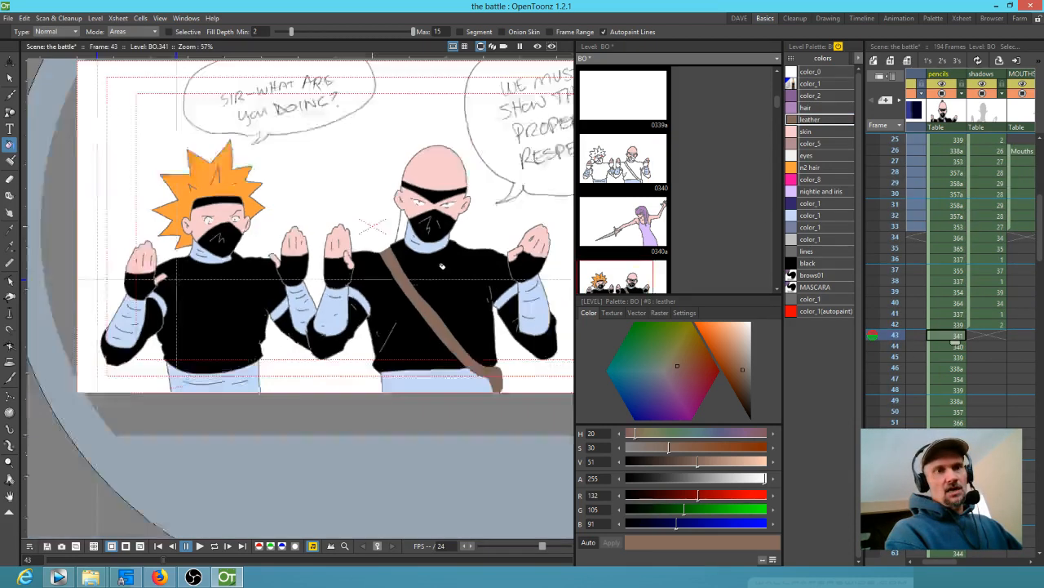
Step: Copy a freehand selection of both colored bodies and the bald ninja's head from pencils frame 43 into frame 44
{"action": "key", "text": "s"}
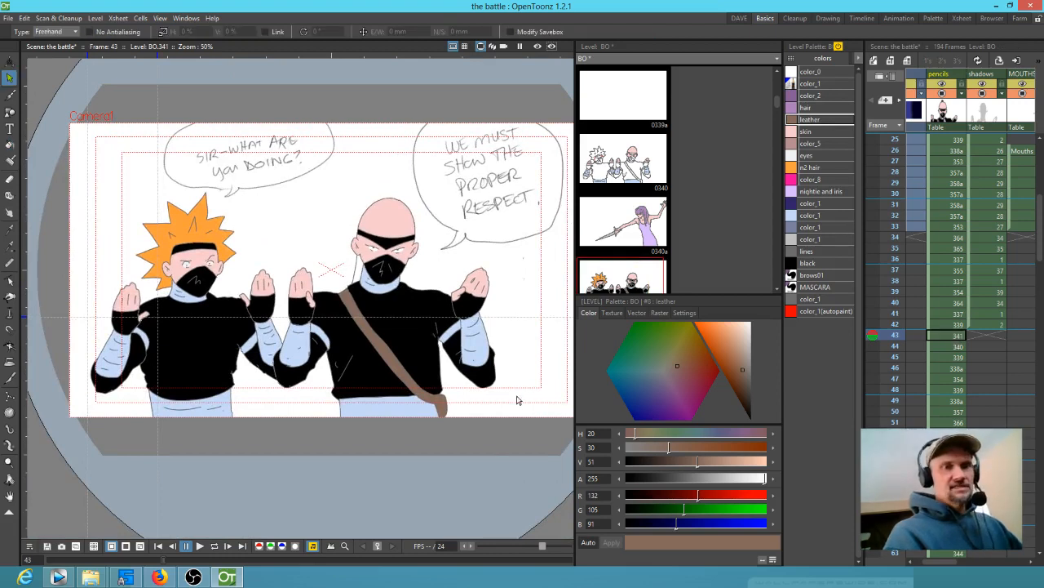
{"action": "mouse_move", "coordinate": [509, 219]}
{"action": "left_mouse_down"}
{"action": "mouse_move", "coordinate": [423, 173]}
{"action": "mouse_move", "coordinate": [321, 183]}
{"action": "left_mouse_up"}
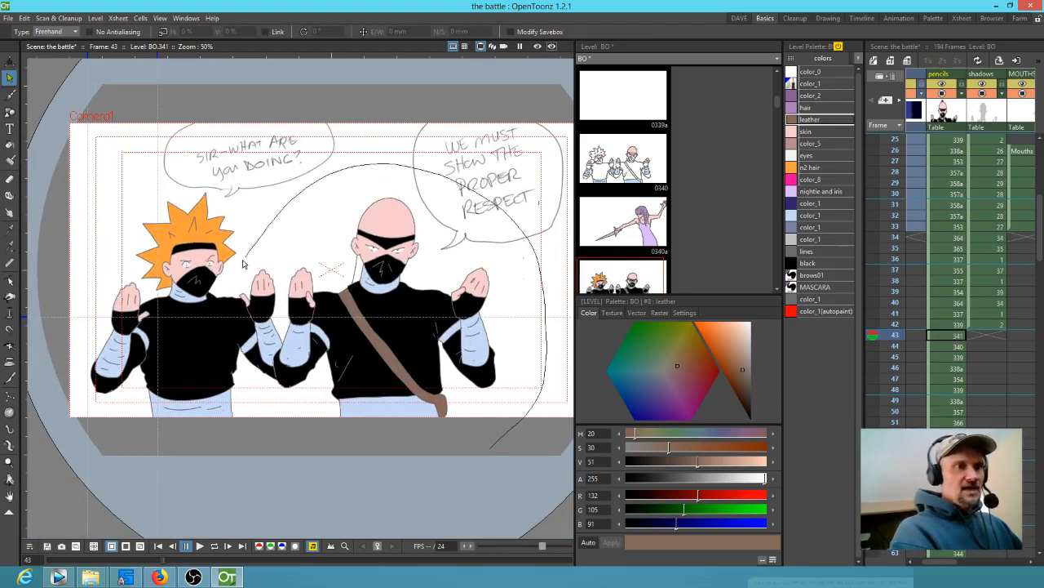
{"action": "mouse_move", "coordinate": [135, 284]}
{"action": "left_mouse_down"}
{"action": "mouse_move", "coordinate": [72, 437]}
{"action": "mouse_move", "coordinate": [306, 514]}
{"action": "mouse_move", "coordinate": [503, 425]}
{"action": "left_mouse_up"}
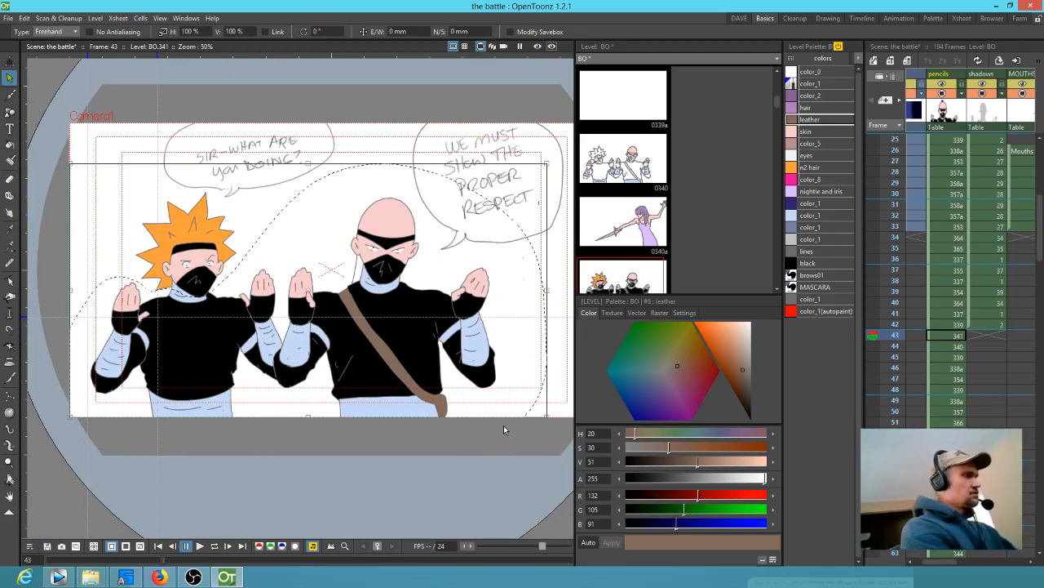
{"action": "key", "text": "ctrl+c"}
{"action": "key", "text": "Down"}
{"action": "key", "text": "ctrl+v"}
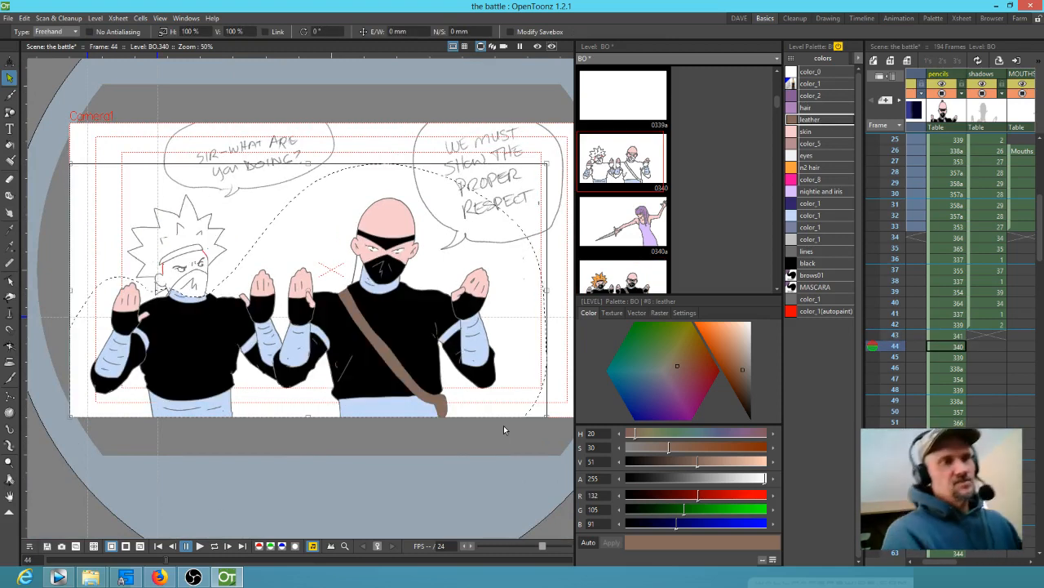
Step: Erase the stray remnants of the copied artwork around the spiky-haired ninja's neck and collar in frame 44
{"action": "key", "text": "shift+space"}
{"action": "left_click_drag", "start_coordinate": [162, 326], "coordinate": [265, 209]}
{"action": "left_click_drag", "start_coordinate": [314, 110], "coordinate": [273, 406]}
{"action": "mouse_move", "coordinate": [314, 342]}
{"action": "left_mouse_down"}
{"action": "mouse_move", "coordinate": [308, 349]}
{"action": "mouse_move", "coordinate": [343, 281]}
{"action": "left_mouse_up"}
{"action": "key", "text": "b"}
{"action": "key", "text": "ctrl+alt"}
{"action": "mouse_move", "coordinate": [246, 259]}
{"action": "left_mouse_down"}
{"action": "mouse_move", "coordinate": [217, 301]}
{"action": "mouse_move", "coordinate": [183, 314]}
{"action": "left_mouse_up"}
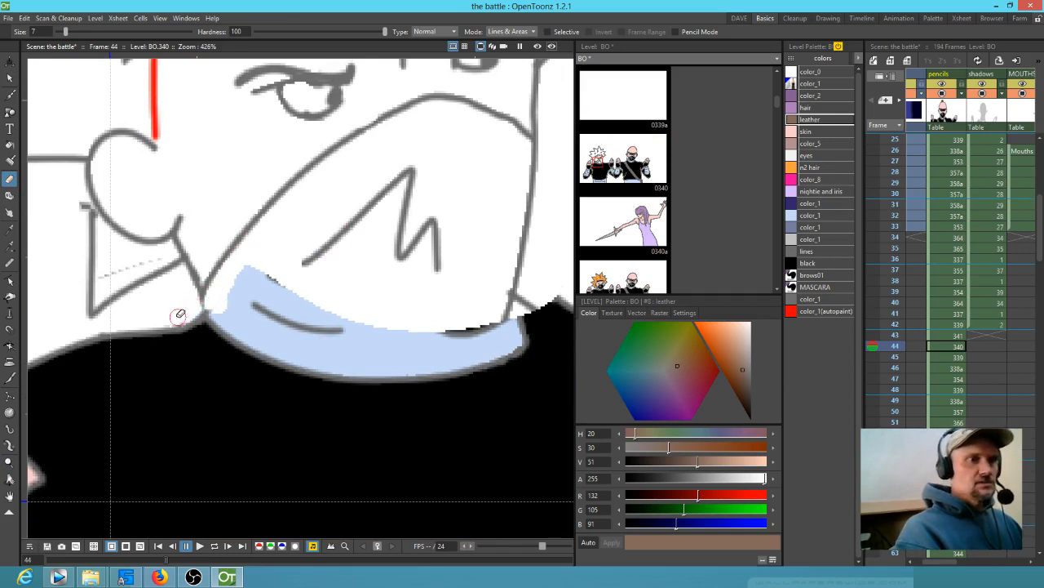
{"action": "mouse_move", "coordinate": [72, 198]}
{"action": "left_mouse_down"}
{"action": "mouse_move", "coordinate": [81, 210]}
{"action": "mouse_move", "coordinate": [79, 188]}
{"action": "mouse_move", "coordinate": [91, 199]}
{"action": "left_mouse_up"}
{"action": "mouse_move", "coordinate": [520, 325]}
{"action": "left_mouse_down"}
{"action": "mouse_move", "coordinate": [418, 277]}
{"action": "mouse_move", "coordinate": [464, 302]}
{"action": "left_mouse_up"}
{"action": "mouse_move", "coordinate": [208, 246]}
{"action": "left_mouse_down"}
{"action": "mouse_move", "coordinate": [232, 258]}
{"action": "mouse_move", "coordinate": [209, 257]}
{"action": "mouse_move", "coordinate": [207, 267]}
{"action": "mouse_move", "coordinate": [186, 257]}
{"action": "mouse_move", "coordinate": [261, 295]}
{"action": "mouse_move", "coordinate": [289, 296]}
{"action": "mouse_move", "coordinate": [242, 272]}
{"action": "mouse_move", "coordinate": [318, 293]}
{"action": "mouse_move", "coordinate": [302, 296]}
{"action": "mouse_move", "coordinate": [420, 282]}
{"action": "mouse_move", "coordinate": [272, 298]}
{"action": "mouse_move", "coordinate": [387, 296]}
{"action": "left_mouse_up"}
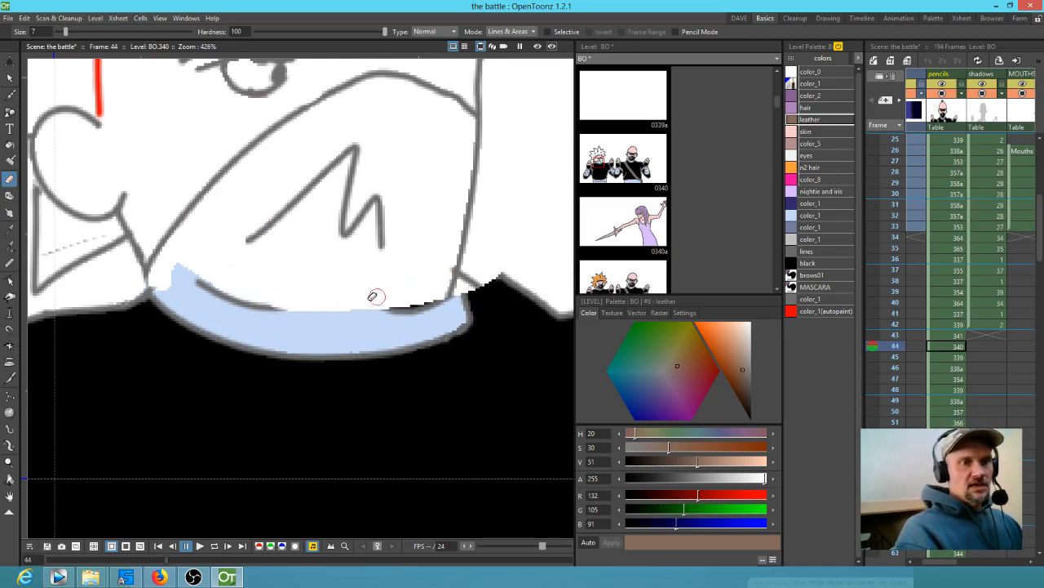
Step: Redraw the upper edge of the spiky-haired ninja's collar with a brush stroke in the lines style
{"action": "left_click", "coordinate": [799, 251]}
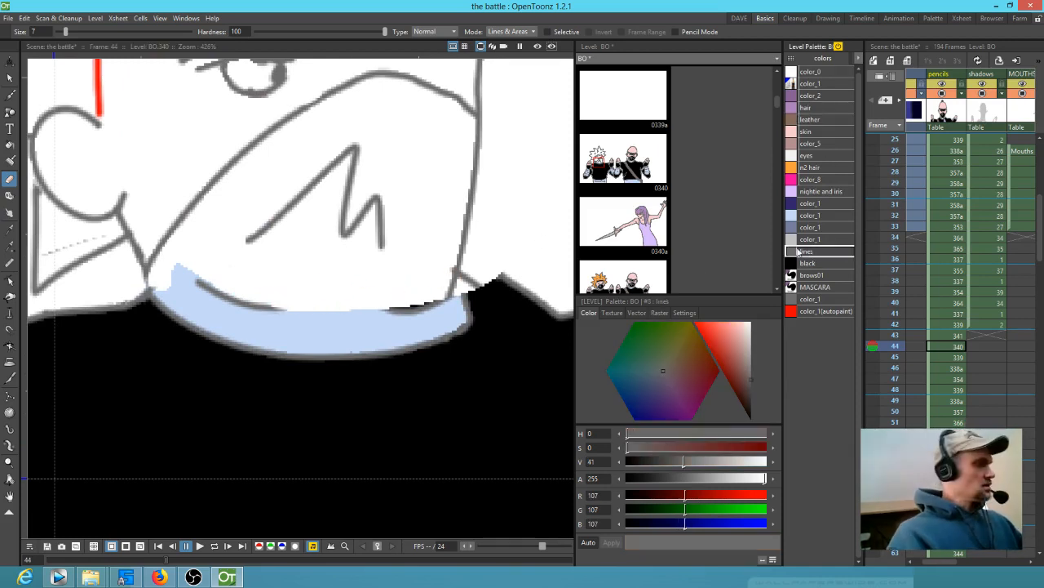
{"action": "key", "text": "b"}
{"action": "mouse_move", "coordinate": [154, 288]}
{"action": "left_mouse_down"}
{"action": "mouse_move", "coordinate": [208, 281]}
{"action": "mouse_move", "coordinate": [268, 310]}
{"action": "mouse_move", "coordinate": [328, 319]}
{"action": "mouse_move", "coordinate": [466, 305]}
{"action": "left_mouse_up"}
Step: Fill the spiky-haired ninja's mask with the black style and touch up the small gaps at the fold line
{"action": "left_click", "coordinate": [825, 263]}
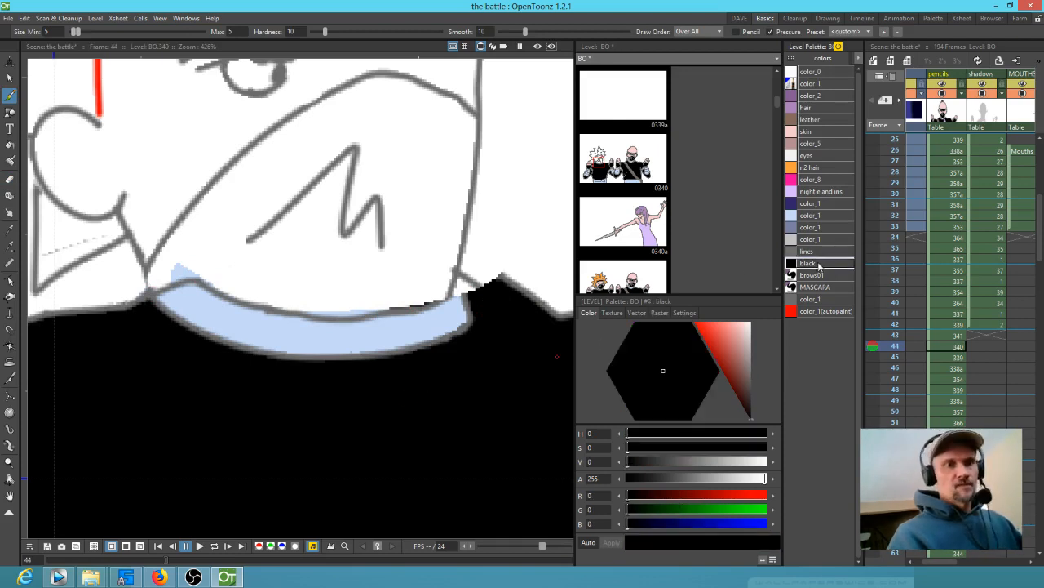
{"action": "key", "text": "f"}
{"action": "left_click", "coordinate": [325, 273]}
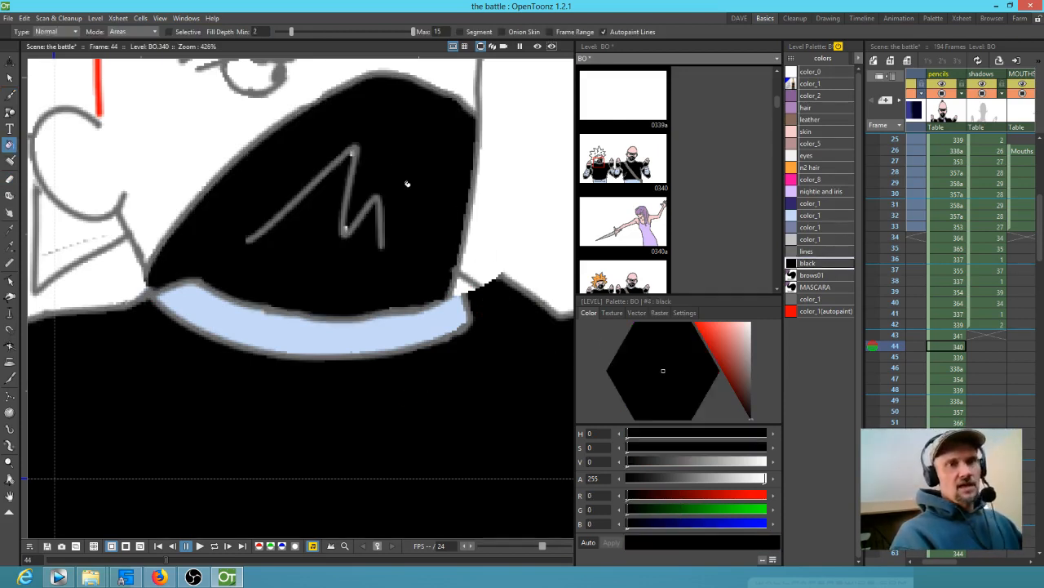
{"action": "key", "text": "j"}
{"action": "left_click_drag", "start_coordinate": [297, 236], "coordinate": [410, 419]}
Step: Fill the spiky-haired ninja's face and ear with the skin style
{"action": "left_click", "coordinate": [827, 132]}
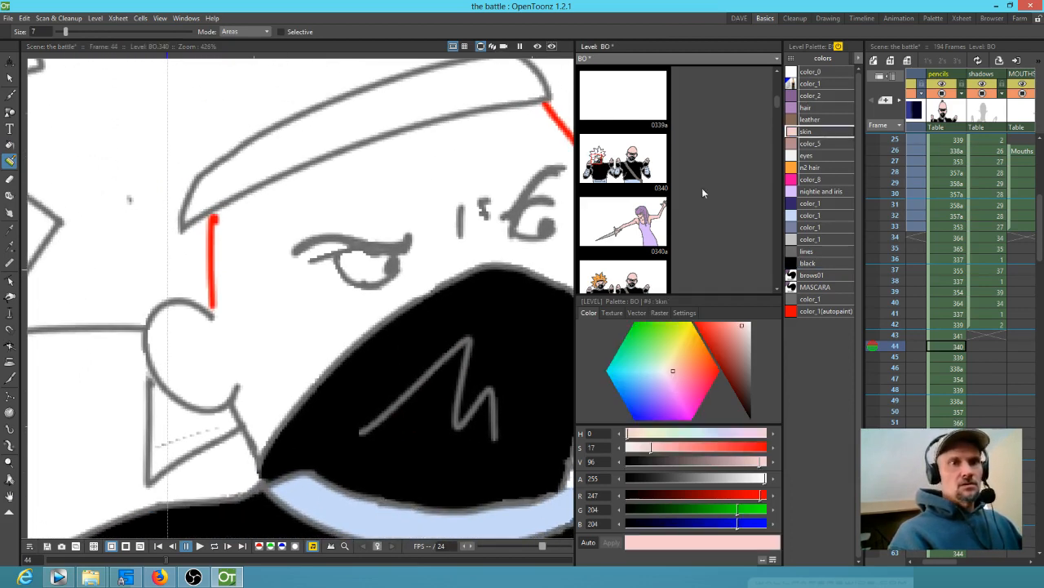
{"action": "key", "text": "f"}
{"action": "left_click", "coordinate": [311, 315]}
{"action": "mouse_move", "coordinate": [410, 329]}
{"action": "left_mouse_down"}
{"action": "mouse_move", "coordinate": [303, 366]}
{"action": "mouse_move", "coordinate": [204, 359]}
{"action": "left_mouse_up"}
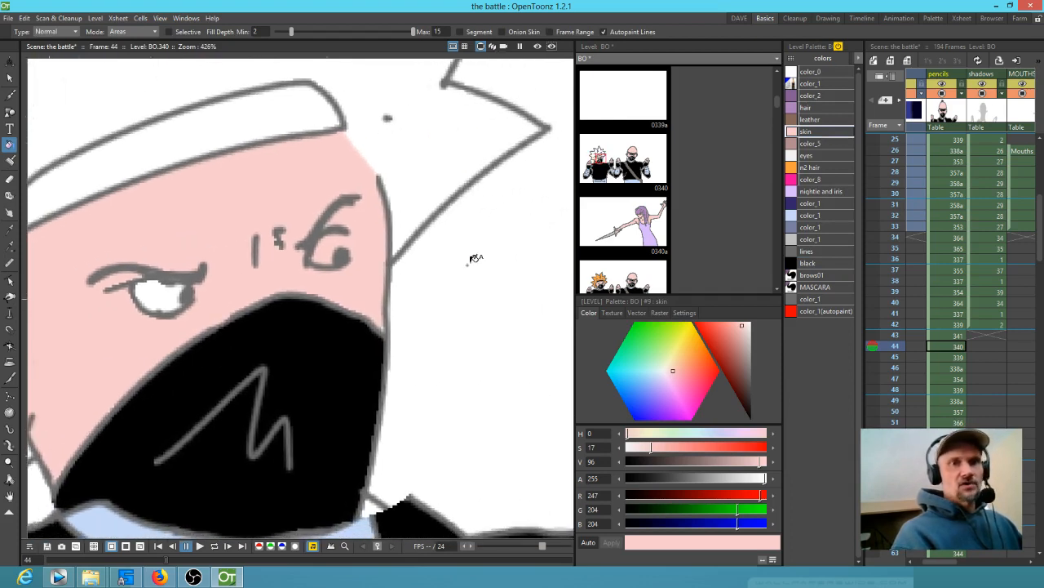
Step: Paint the whites of both of the spiky-haired ninja's eyes in frame 44 with the eyes style
{"action": "left_click", "coordinate": [820, 155]}
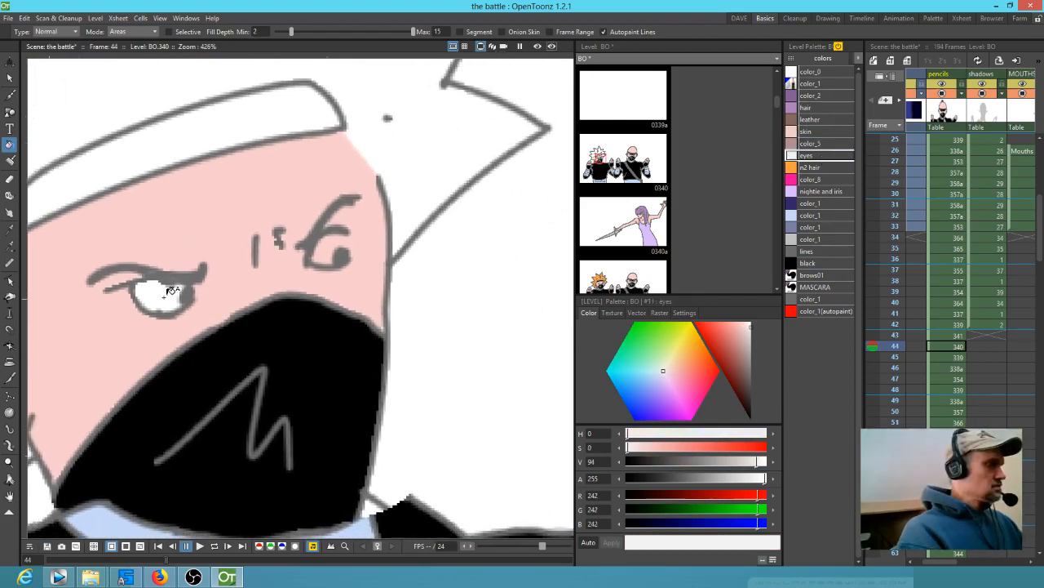
{"action": "key", "text": "j"}
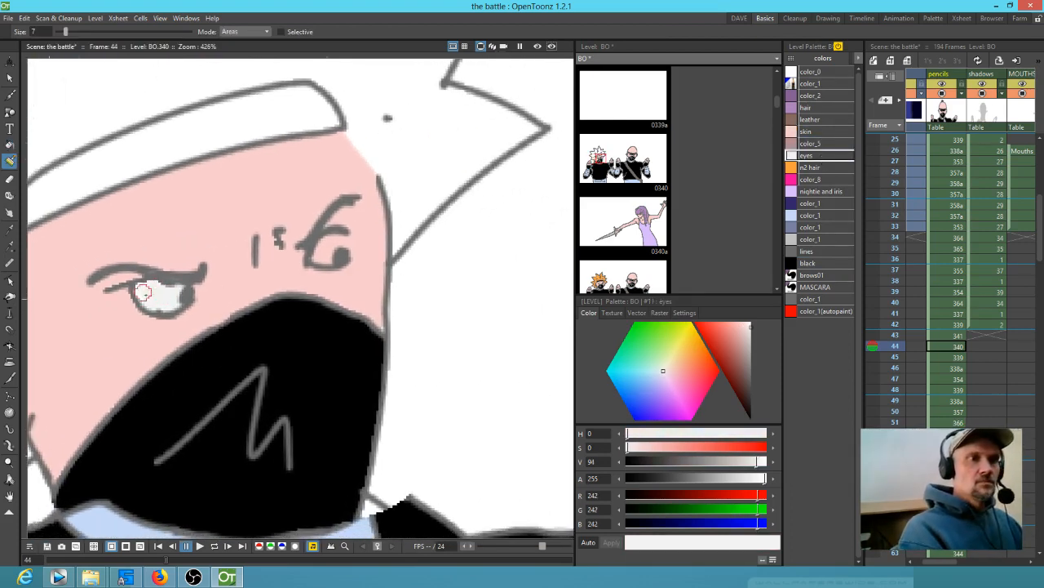
{"action": "left_click_drag", "start_coordinate": [325, 251], "coordinate": [346, 235]}
{"action": "left_click_drag", "start_coordinate": [335, 297], "coordinate": [554, 332]}
Step: Fill the spiky-haired ninja's headband with the black style and touch up its pointed corner
{"action": "left_click", "coordinate": [840, 262]}
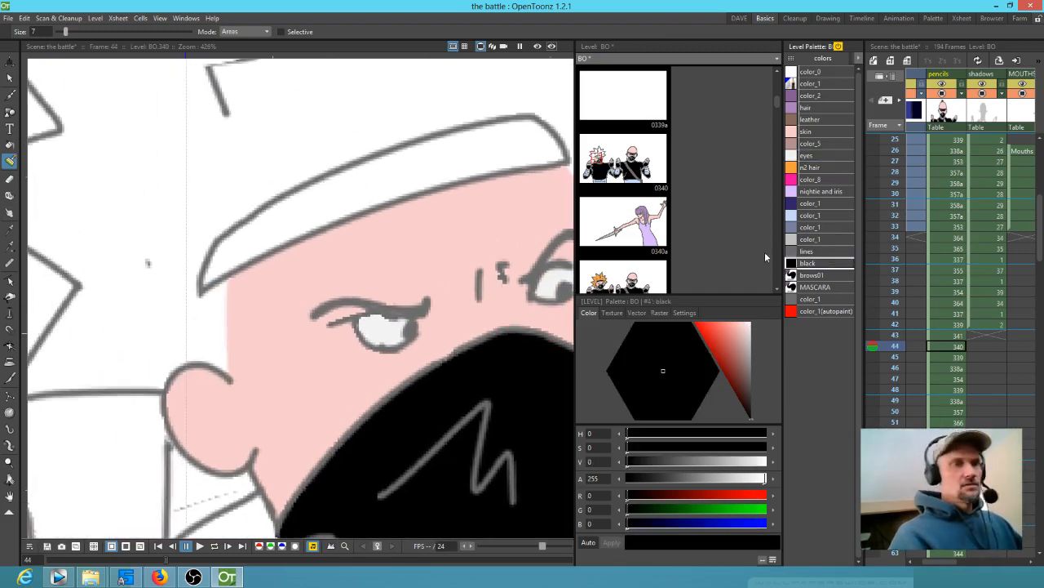
{"action": "key", "text": "f"}
{"action": "left_click", "coordinate": [428, 166]}
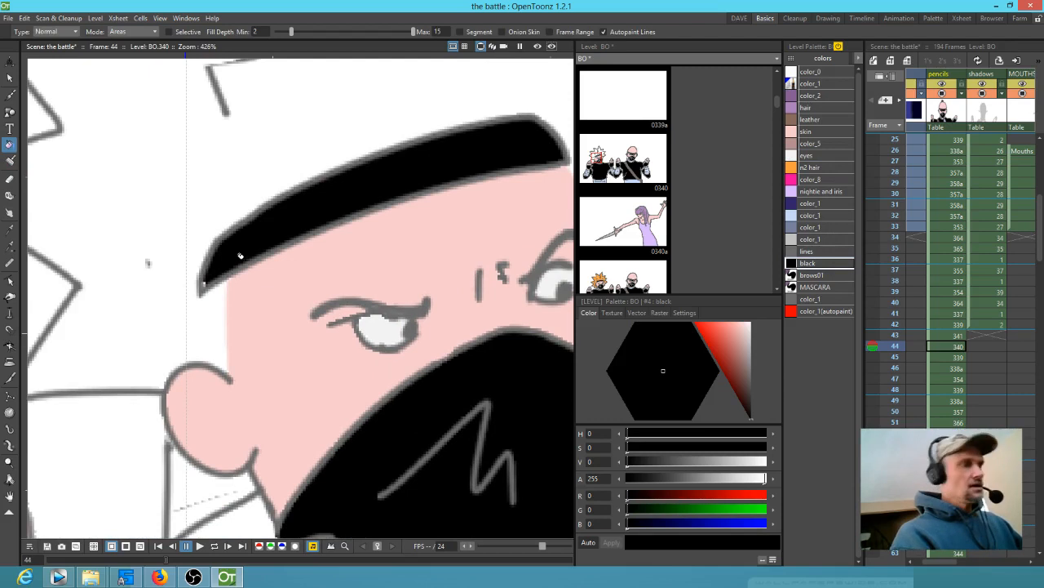
{"action": "key", "text": "j"}
{"action": "mouse_move", "coordinate": [488, 287]}
{"action": "left_mouse_down"}
{"action": "mouse_move", "coordinate": [442, 307]}
{"action": "mouse_move", "coordinate": [213, 347]}
{"action": "mouse_move", "coordinate": [372, 412]}
{"action": "mouse_move", "coordinate": [539, 234]}
{"action": "mouse_move", "coordinate": [490, 232]}
{"action": "left_mouse_up"}
Step: Fill the spiky hair and the tuft below the ear with the n2 hair style
{"action": "left_click", "coordinate": [820, 168]}
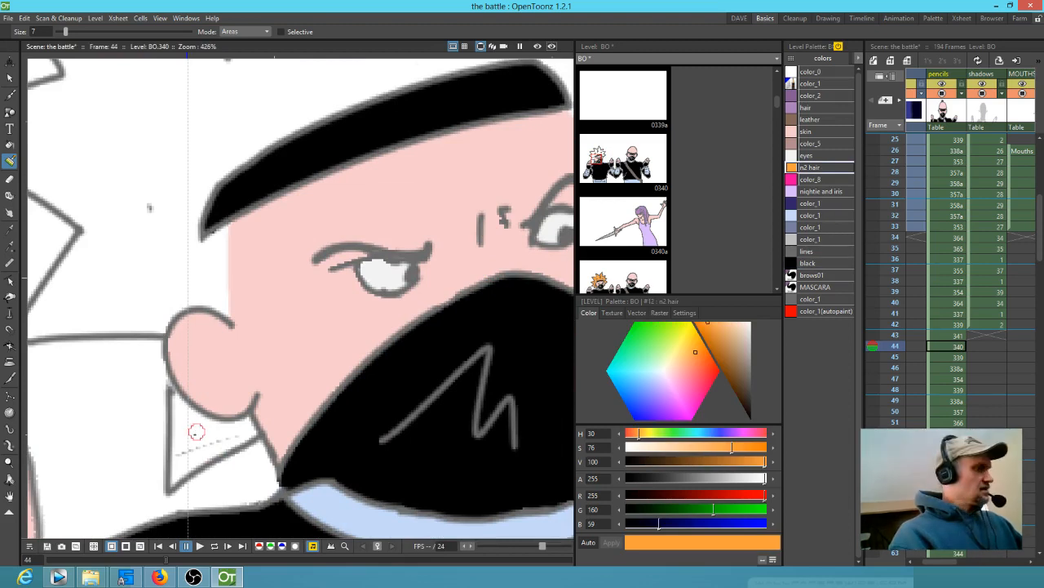
{"action": "key", "text": "f"}
{"action": "left_click", "coordinate": [203, 431]}
{"action": "left_click", "coordinate": [184, 255]}
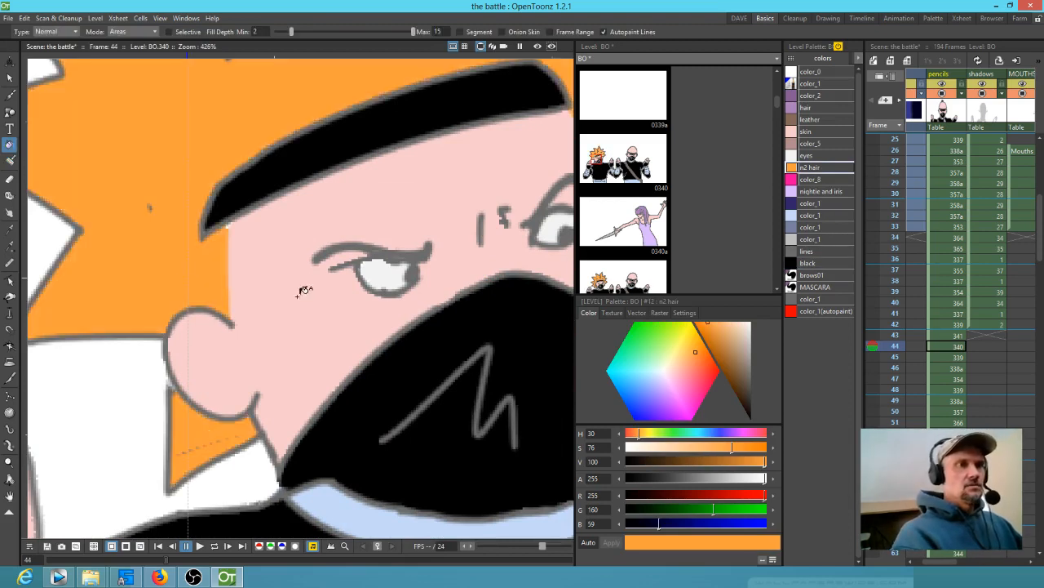
Step: Erase and redraw the ragged shoulder outline beside the collar with the lines style, and pick the black style from the shirt
{"action": "scroll", "coordinate": [180, 261], "scroll_direction": "up", "scroll_amount": 5}
{"action": "scroll", "coordinate": [258, 349], "scroll_direction": "down", "scroll_amount": 4}
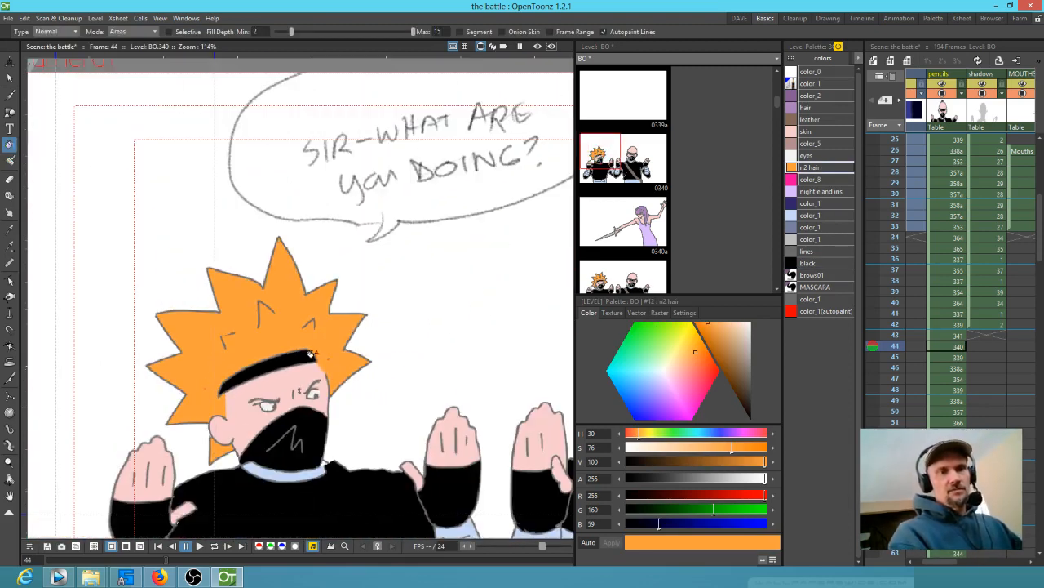
{"action": "scroll", "coordinate": [359, 459], "scroll_direction": "up", "scroll_amount": 5}
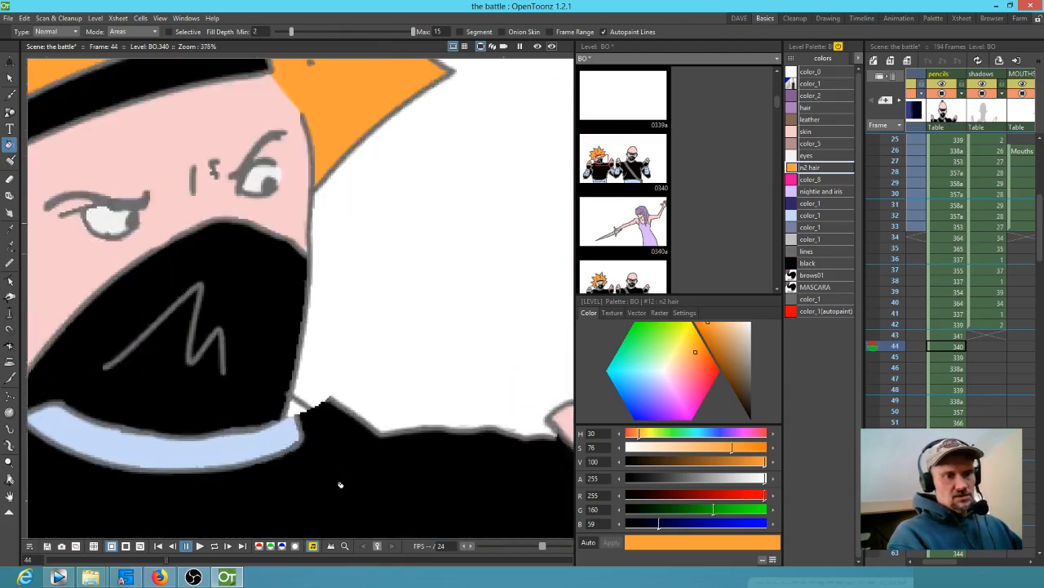
{"action": "key", "text": "a"}
{"action": "mouse_move", "coordinate": [347, 338]}
{"action": "left_mouse_down"}
{"action": "mouse_move", "coordinate": [329, 329]}
{"action": "mouse_move", "coordinate": [298, 345]}
{"action": "mouse_move", "coordinate": [349, 352]}
{"action": "mouse_move", "coordinate": [403, 378]}
{"action": "mouse_move", "coordinate": [307, 355]}
{"action": "mouse_move", "coordinate": [424, 389]}
{"action": "left_mouse_up"}
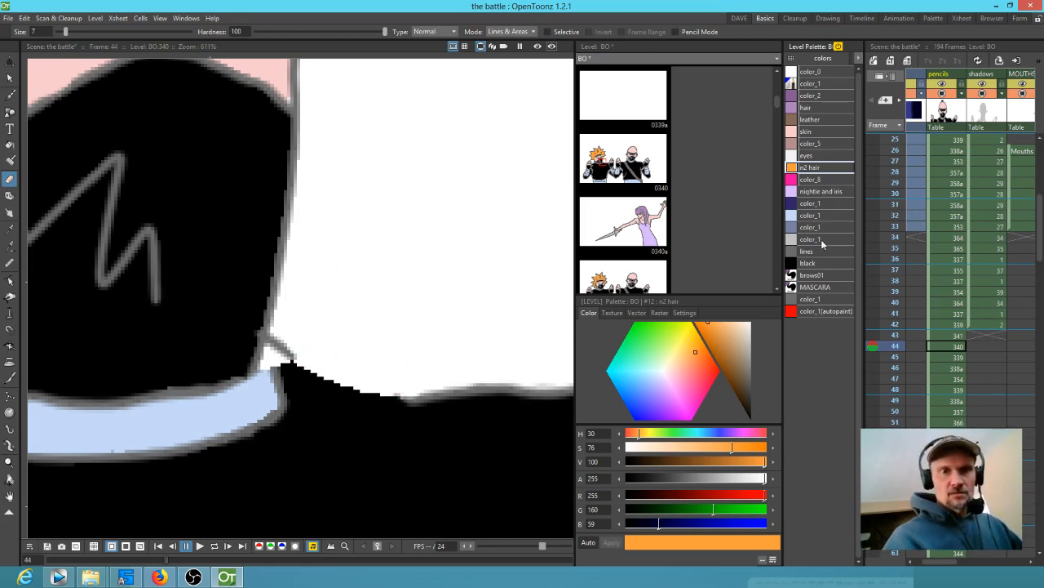
{"action": "left_click", "coordinate": [816, 252]}
{"action": "key", "text": "b"}
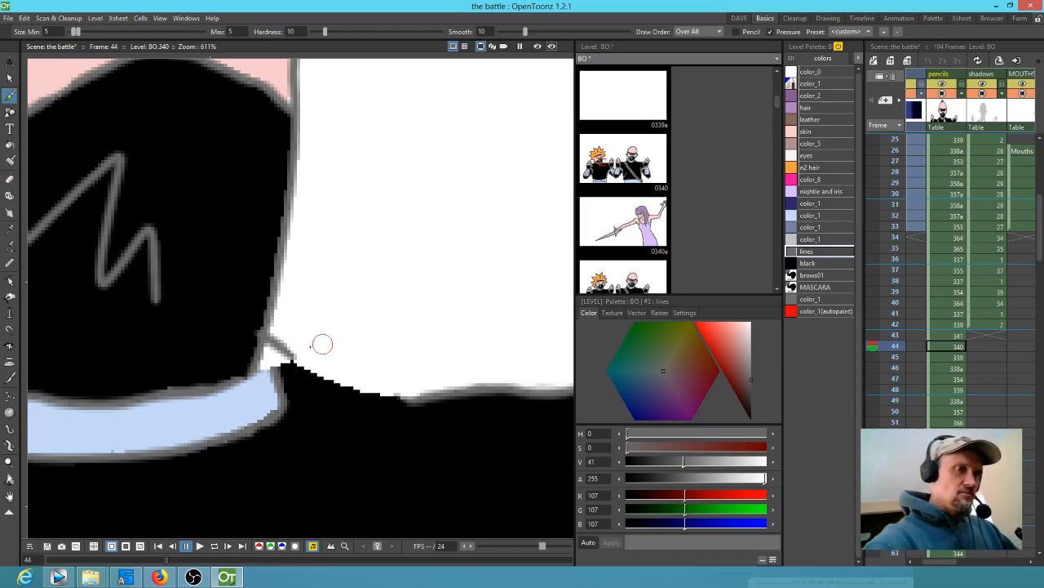
{"action": "mouse_move", "coordinate": [286, 349]}
{"action": "left_mouse_down"}
{"action": "mouse_move", "coordinate": [359, 387]}
{"action": "mouse_move", "coordinate": [421, 395]}
{"action": "left_mouse_up"}
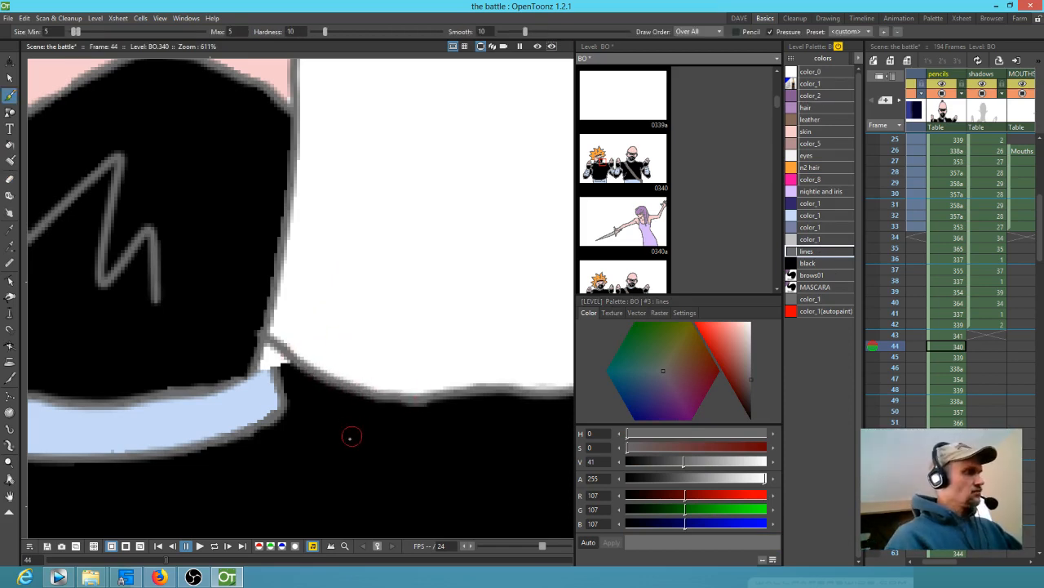
{"action": "key", "text": "k"}
{"action": "left_click", "coordinate": [354, 426]}
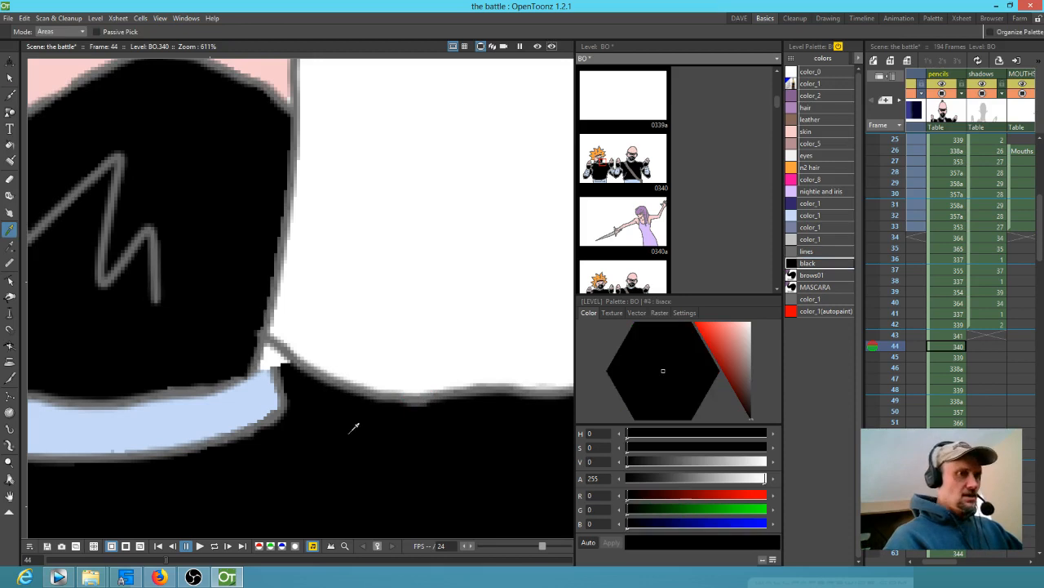
Step: Try to fill the small gap between the collar and the shoulder line with black
{"action": "key", "text": "f"}
{"action": "left_click", "coordinate": [279, 375]}
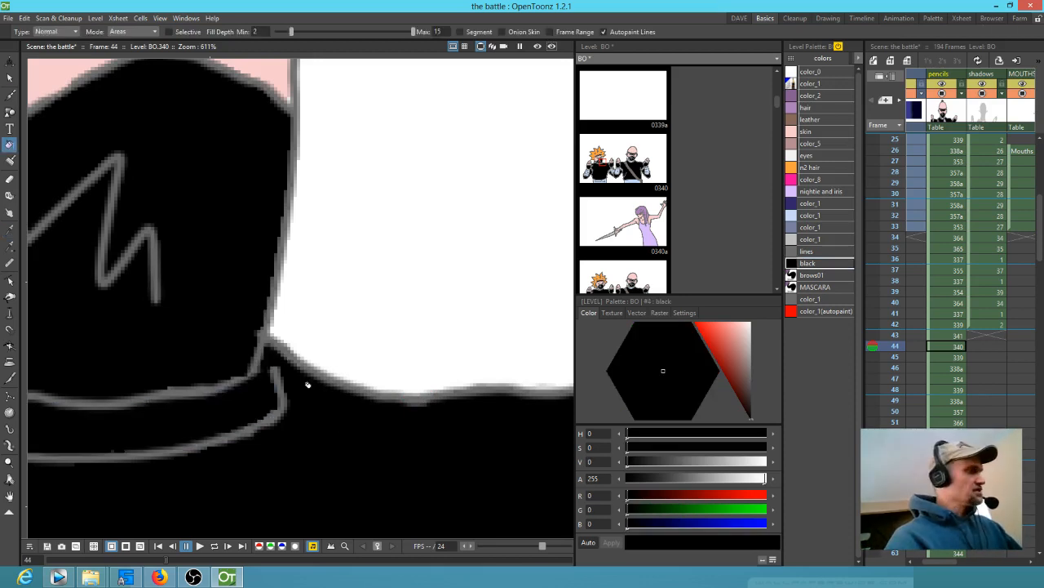
{"action": "key", "text": "ctrl+z"}
Step: Paint over the small gap between the collar and the shoulder line with the black paint brush
{"action": "key", "text": "p"}
{"action": "left_click_drag", "start_coordinate": [282, 367], "coordinate": [272, 355]}
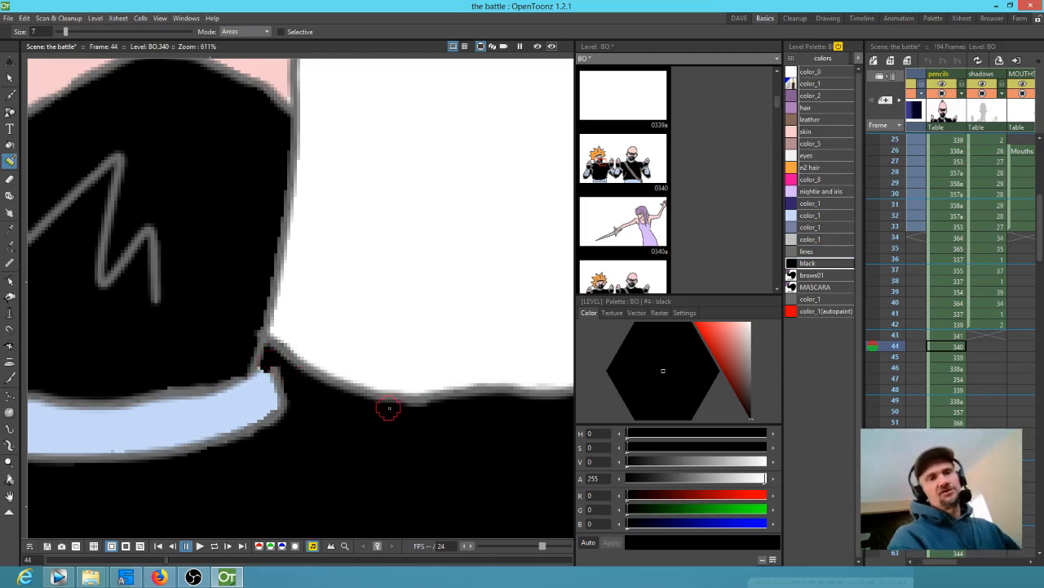
{"action": "scroll", "coordinate": [373, 419], "scroll_direction": "down", "scroll_amount": 6}
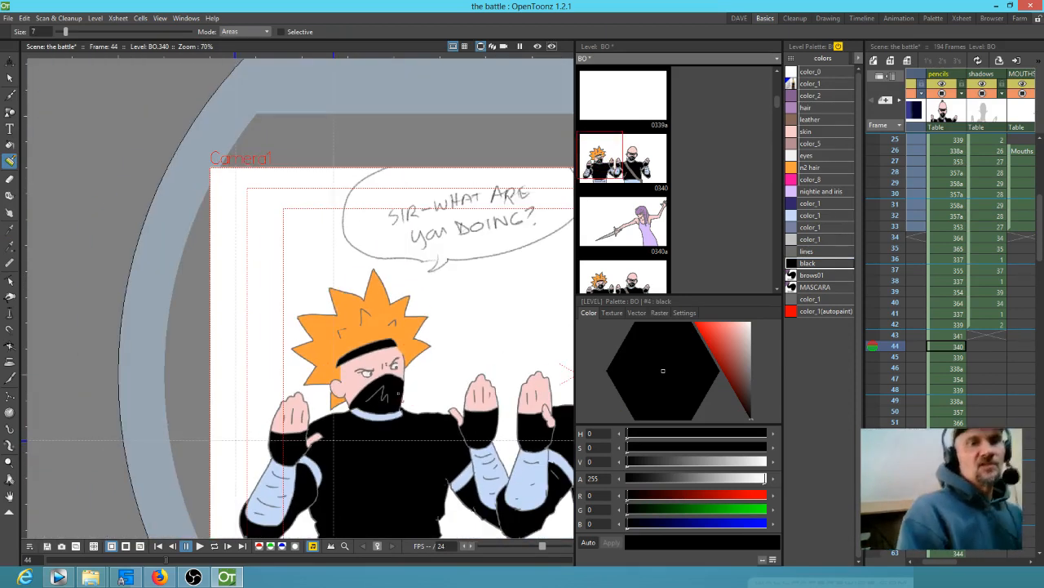
Step: Fill the bald ninja's hanging headband tail with black in frames 44 and 43
{"action": "scroll", "coordinate": [399, 395], "scroll_direction": "down", "scroll_amount": 3}
{"action": "left_click_drag", "start_coordinate": [441, 393], "coordinate": [271, 271]}
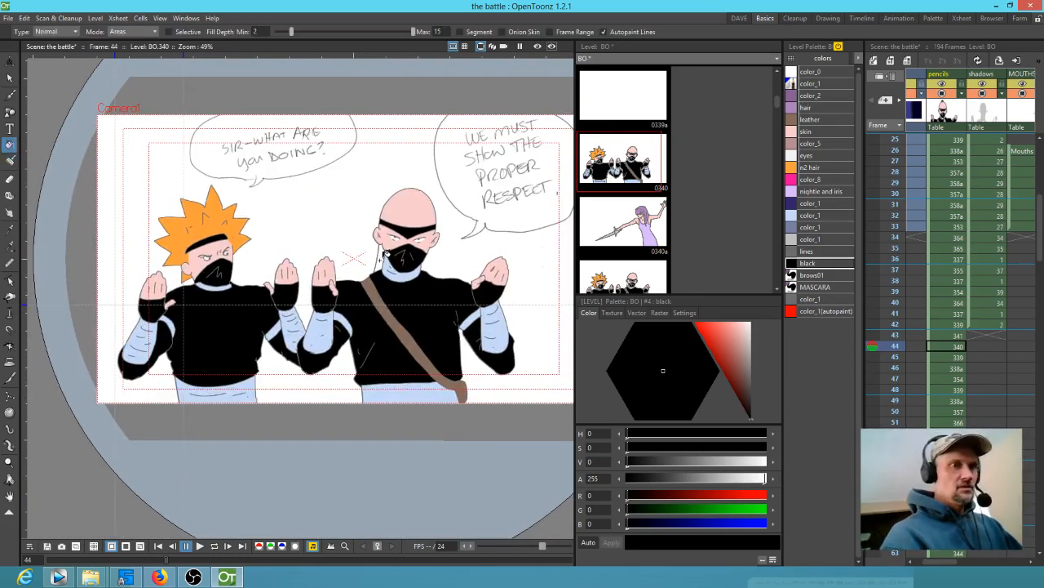
{"action": "key", "text": "comma"}
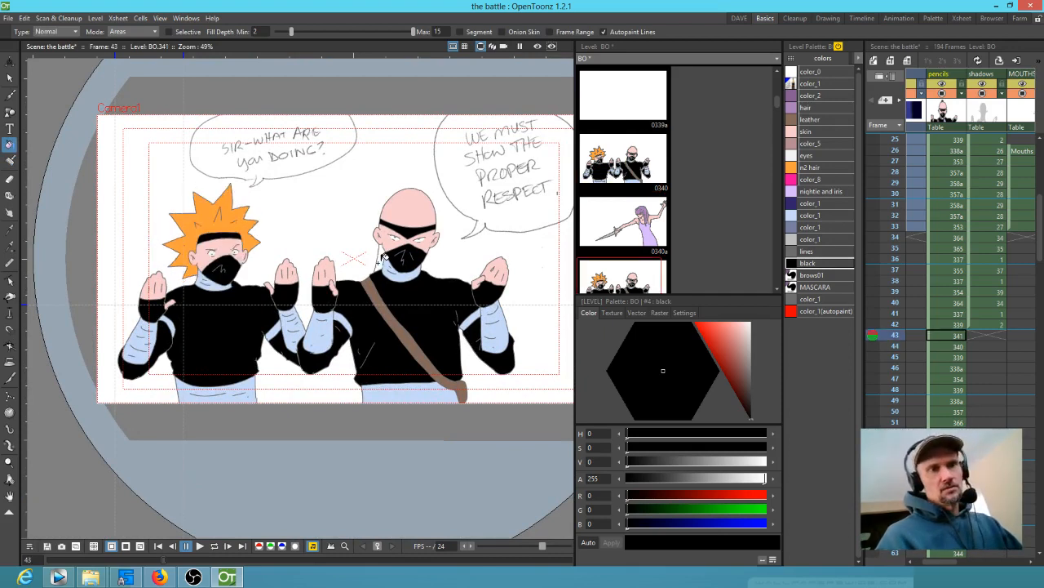
{"action": "left_click", "coordinate": [379, 263]}
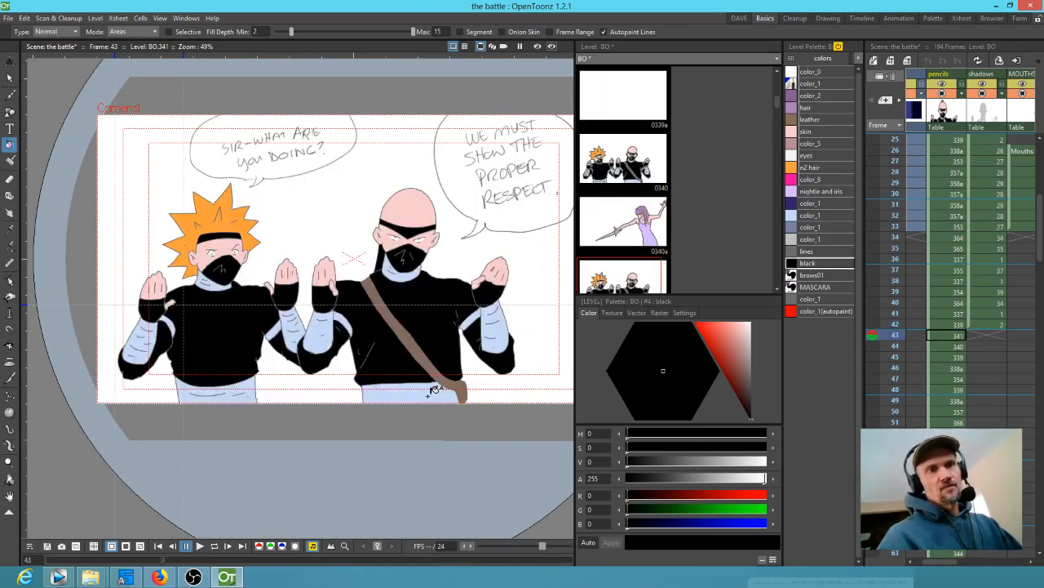
Step: Paint a small black topknot on the bald ninja's head in frame 43 and copy it into frame 44
{"action": "left_click_drag", "start_coordinate": [432, 252], "coordinate": [406, 309]}
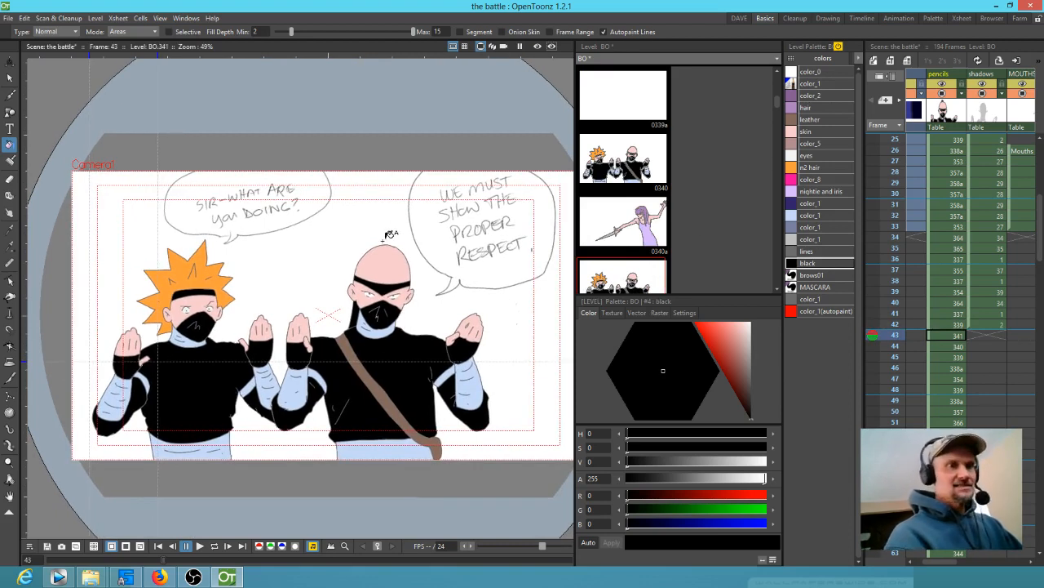
{"action": "key", "text": "j"}
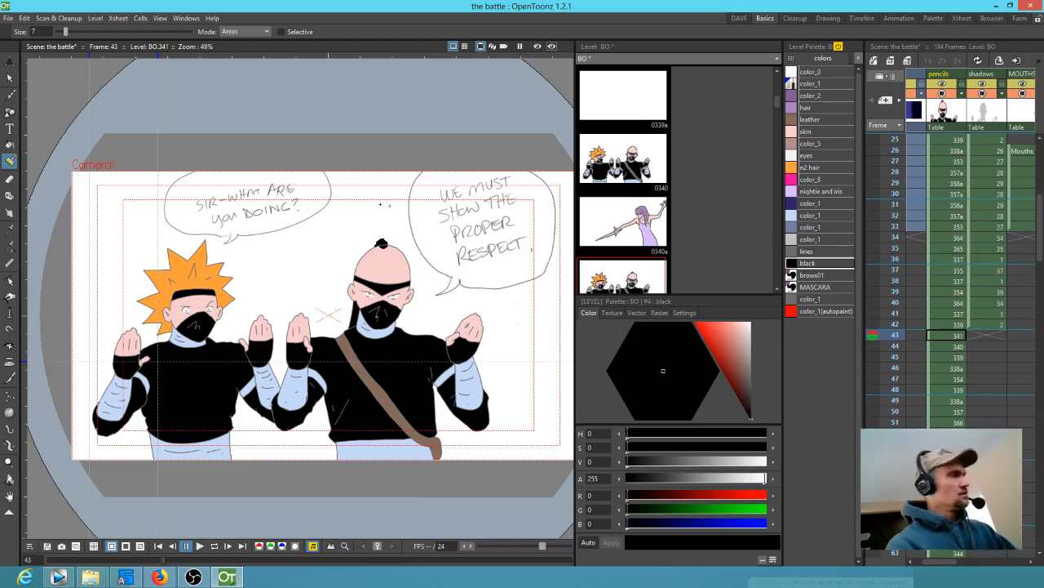
{"action": "key", "text": "s"}
{"action": "mouse_move", "coordinate": [379, 228]}
{"action": "left_mouse_down"}
{"action": "mouse_move", "coordinate": [397, 240]}
{"action": "mouse_move", "coordinate": [379, 231]}
{"action": "left_mouse_up"}
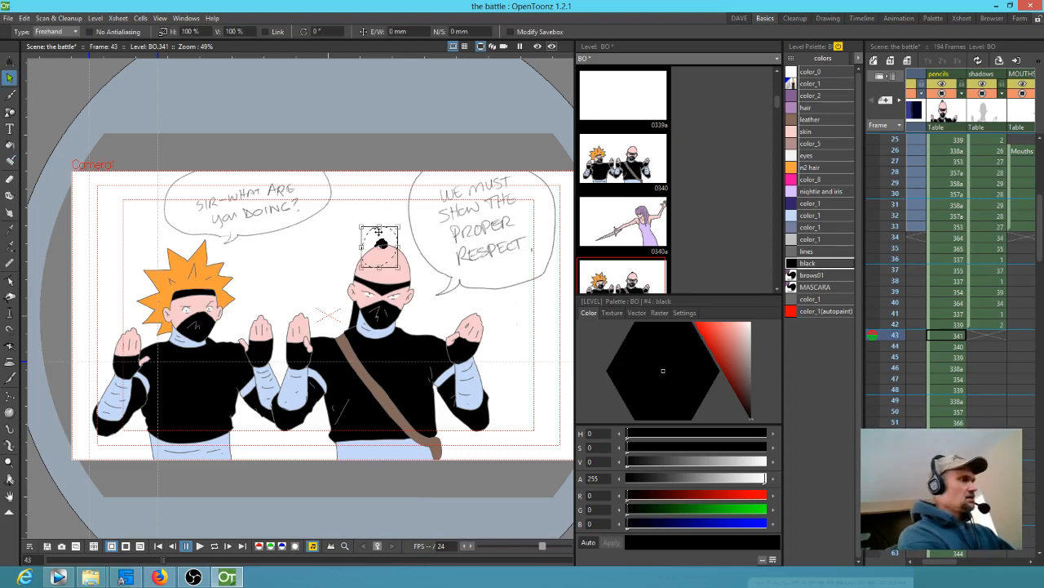
{"action": "key", "text": "period"}
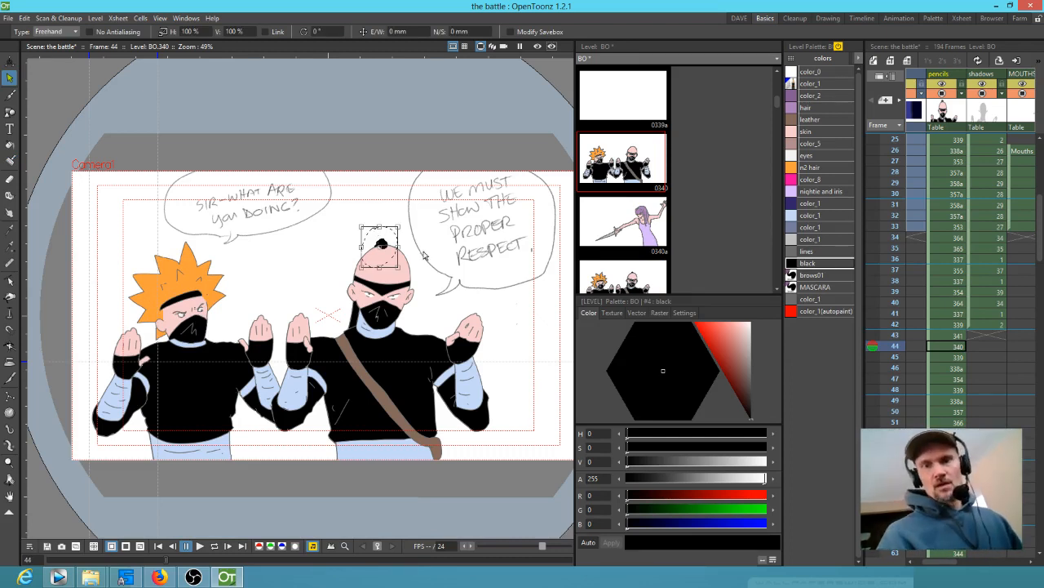
Step: Create a new drawing in the shadows column at frame 43 by starting a brush stroke there
{"action": "left_click", "coordinate": [984, 347]}
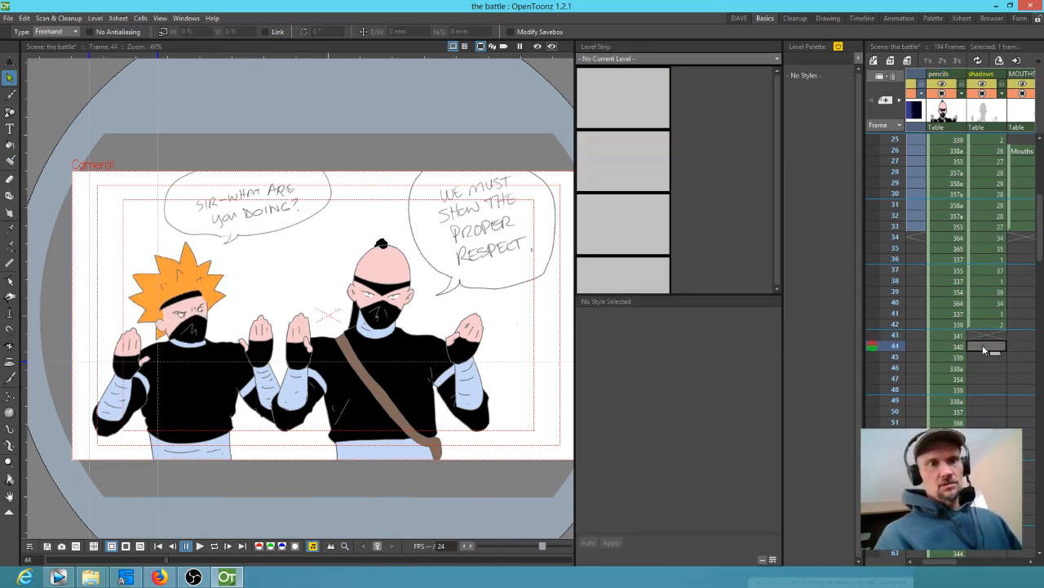
{"action": "left_click", "coordinate": [987, 337]}
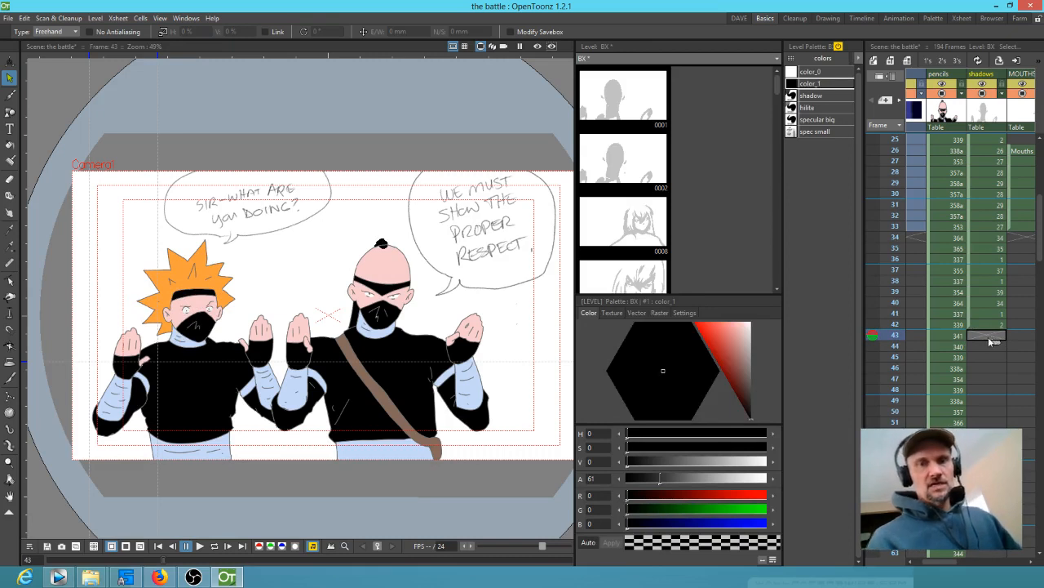
{"action": "key", "text": "b"}
{"action": "left_click_drag", "start_coordinate": [423, 364], "coordinate": [415, 371]}
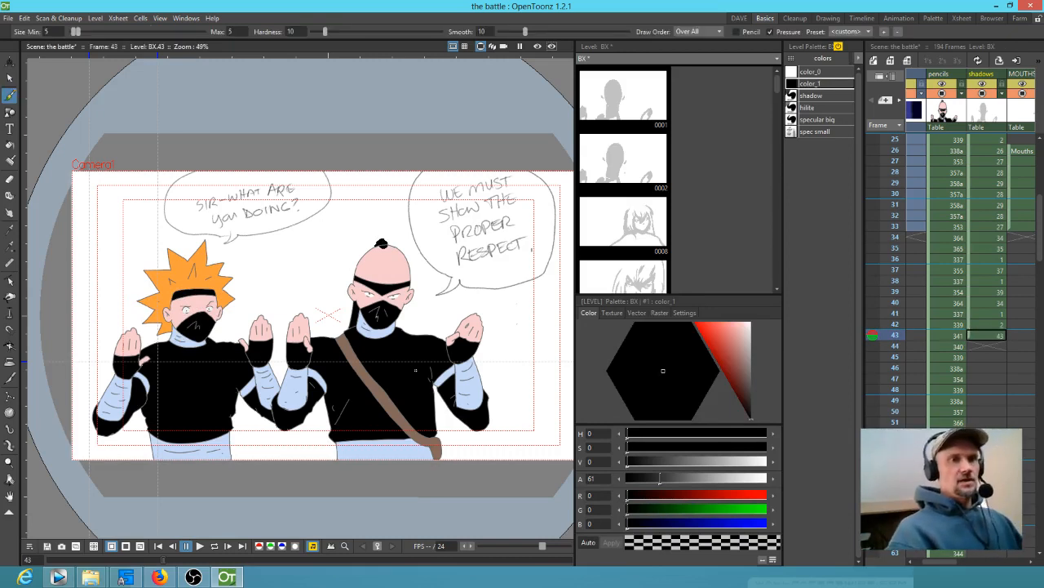
Step: Outline shadows on the bald ninja's waist, arms, hands, face and head in frame 43 with the shadow color, and fill them
{"action": "left_click", "coordinate": [818, 96]}
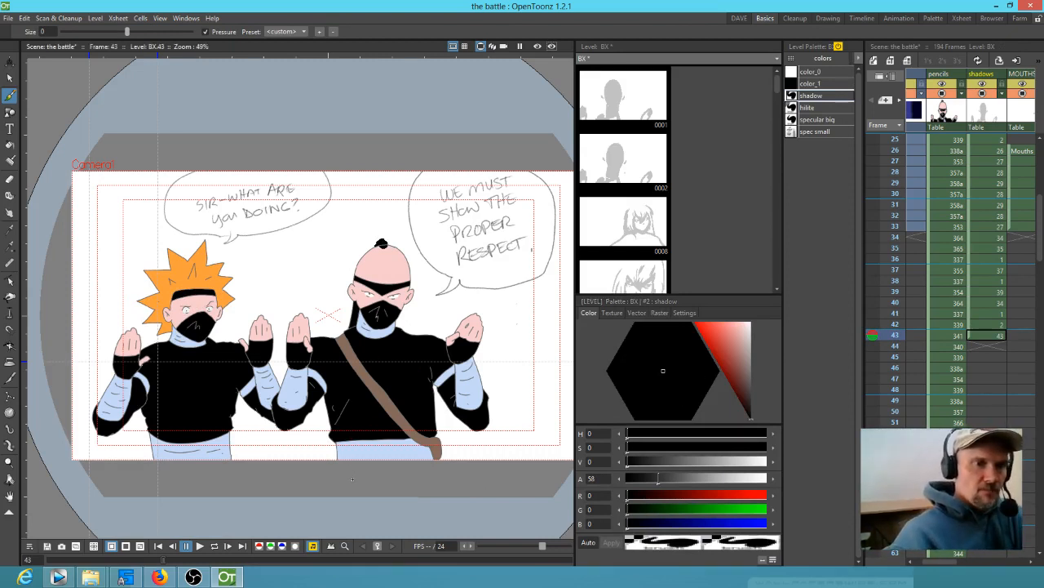
{"action": "left_click_drag", "start_coordinate": [351, 460], "coordinate": [347, 434]}
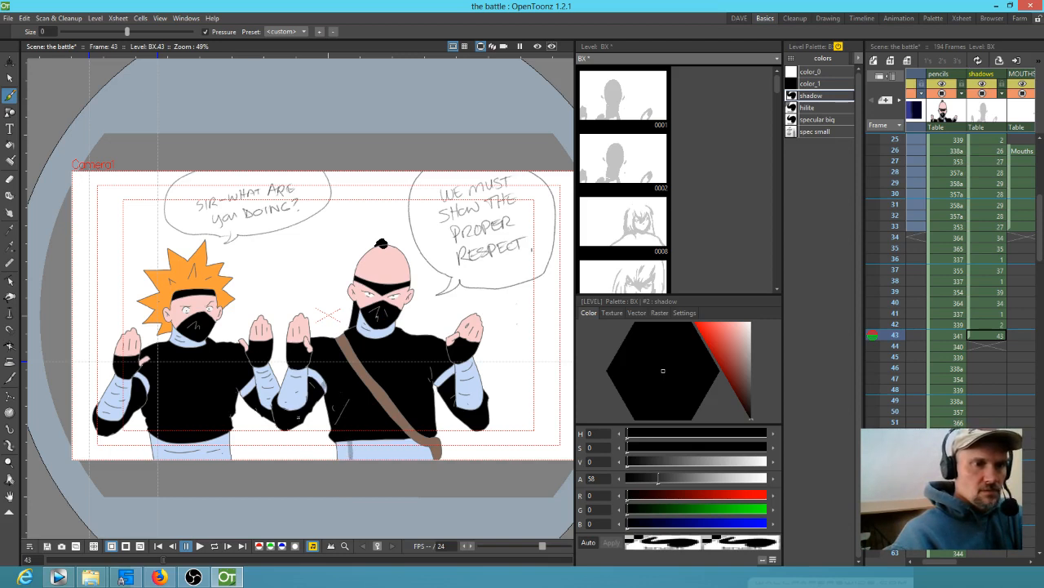
{"action": "mouse_move", "coordinate": [282, 408]}
{"action": "left_mouse_down"}
{"action": "mouse_move", "coordinate": [294, 325]}
{"action": "mouse_move", "coordinate": [311, 353]}
{"action": "left_mouse_up"}
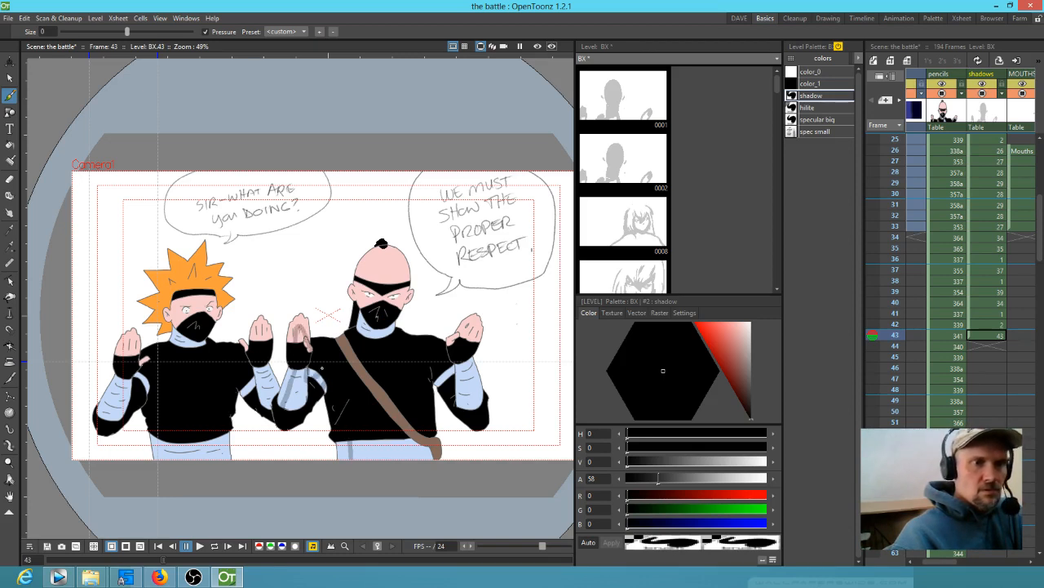
{"action": "mouse_move", "coordinate": [336, 353]}
{"action": "left_mouse_down"}
{"action": "mouse_move", "coordinate": [365, 325]}
{"action": "mouse_move", "coordinate": [369, 266]}
{"action": "mouse_move", "coordinate": [397, 261]}
{"action": "mouse_move", "coordinate": [398, 299]}
{"action": "left_mouse_up"}
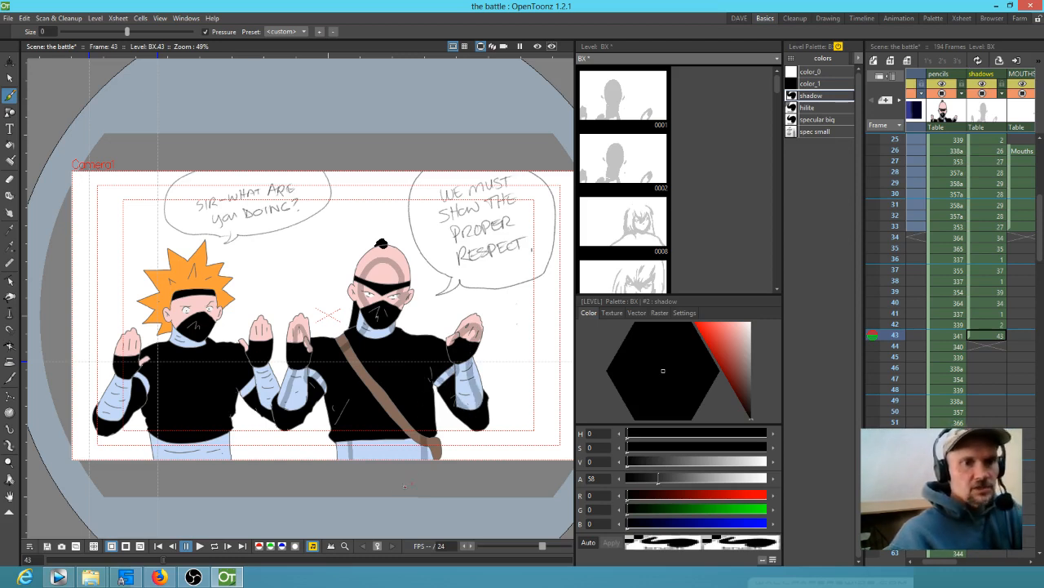
{"action": "key", "text": "f"}
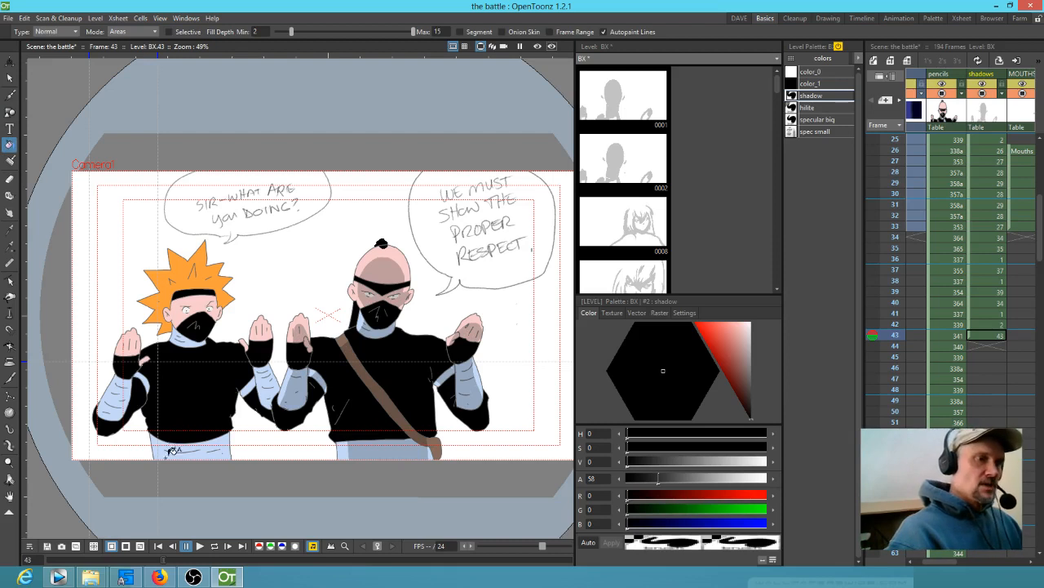
Step: Outline and fill shadows on the orange-haired ninja's waist, arms, hands, face and forehead in frame 43
{"action": "key", "text": "b"}
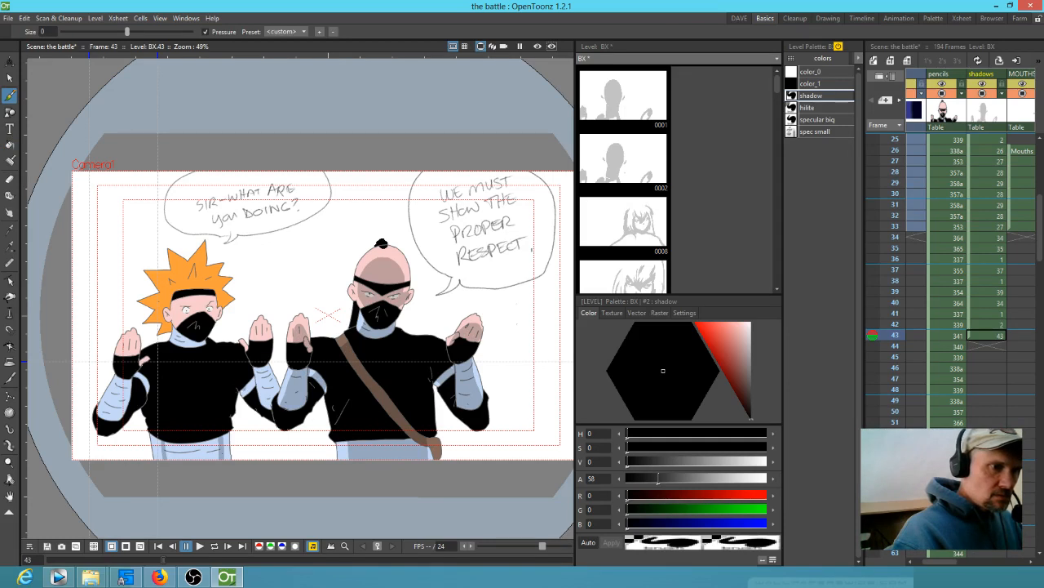
{"action": "mouse_move", "coordinate": [272, 408]}
{"action": "left_mouse_down"}
{"action": "mouse_move", "coordinate": [264, 327]}
{"action": "mouse_move", "coordinate": [253, 342]}
{"action": "left_mouse_up"}
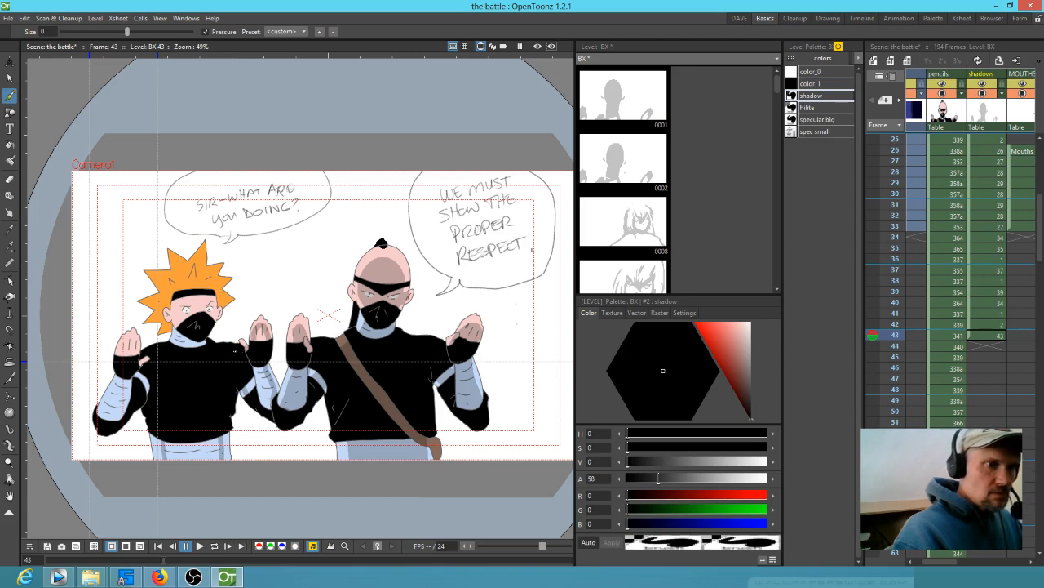
{"action": "mouse_move", "coordinate": [211, 320]}
{"action": "left_mouse_down"}
{"action": "mouse_move", "coordinate": [218, 296]}
{"action": "mouse_move", "coordinate": [196, 269]}
{"action": "mouse_move", "coordinate": [173, 274]}
{"action": "mouse_move", "coordinate": [161, 307]}
{"action": "mouse_move", "coordinate": [172, 351]}
{"action": "left_mouse_up"}
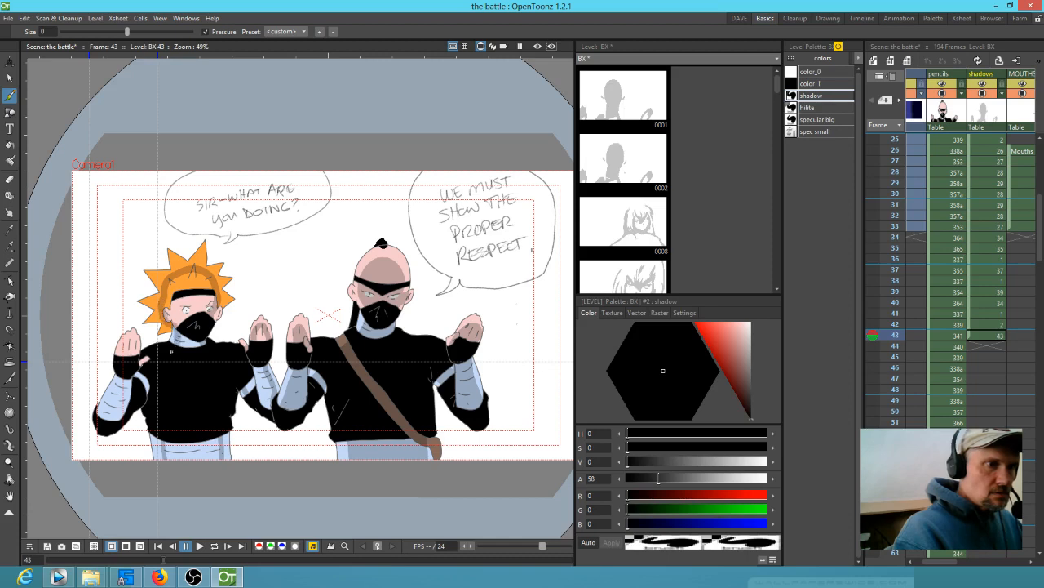
{"action": "mouse_move", "coordinate": [152, 353]}
{"action": "left_mouse_down"}
{"action": "mouse_move", "coordinate": [141, 380]}
{"action": "mouse_move", "coordinate": [127, 377]}
{"action": "mouse_move", "coordinate": [133, 340]}
{"action": "mouse_move", "coordinate": [104, 418]}
{"action": "mouse_move", "coordinate": [147, 397]}
{"action": "left_mouse_up"}
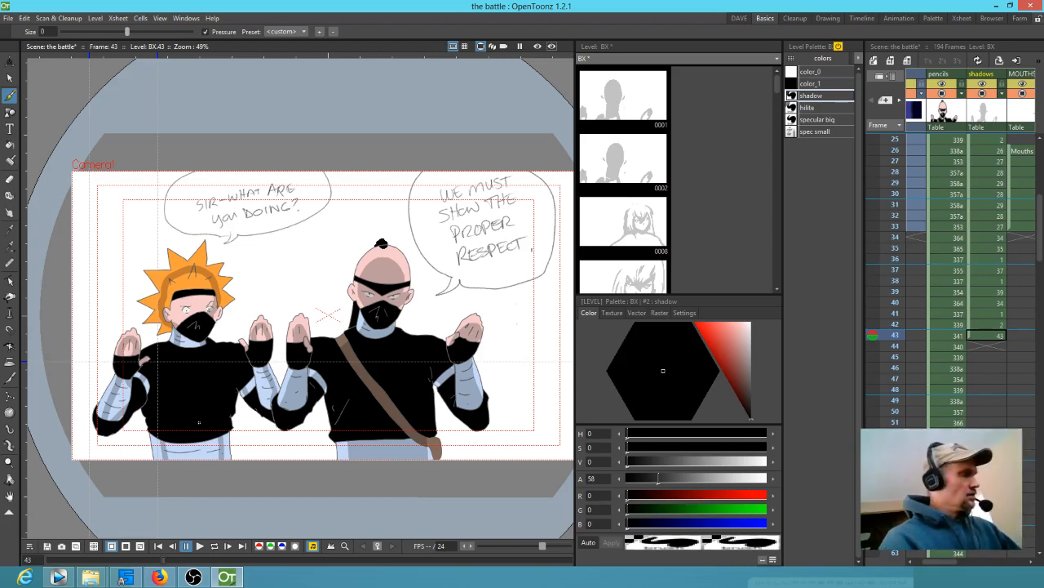
{"action": "key", "text": "f"}
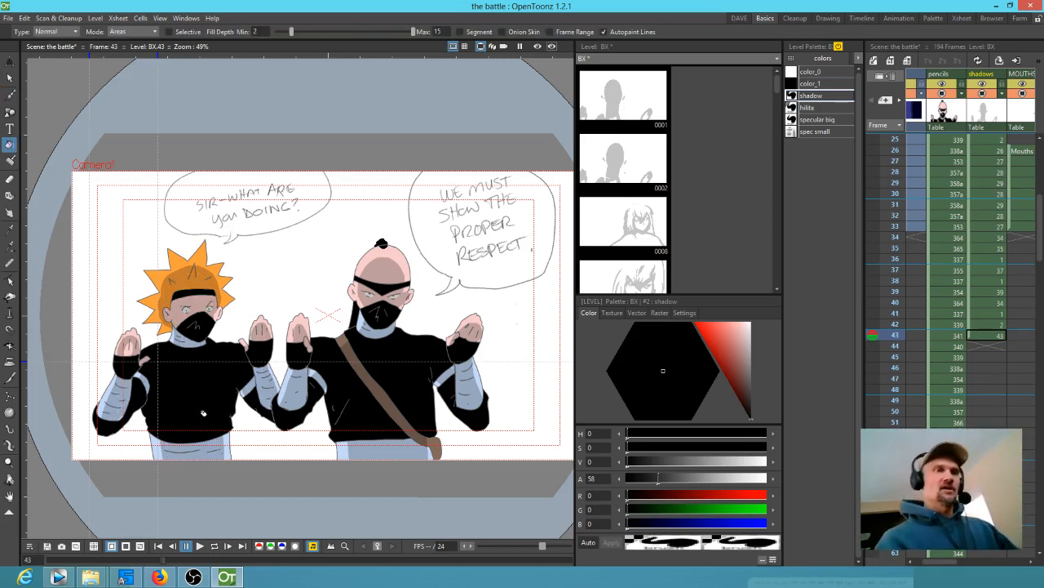
Step: Extend the shadow into the orange-haired ninja's hair spikes in frame 43 with shadow brush strokes
{"action": "key", "text": "b"}
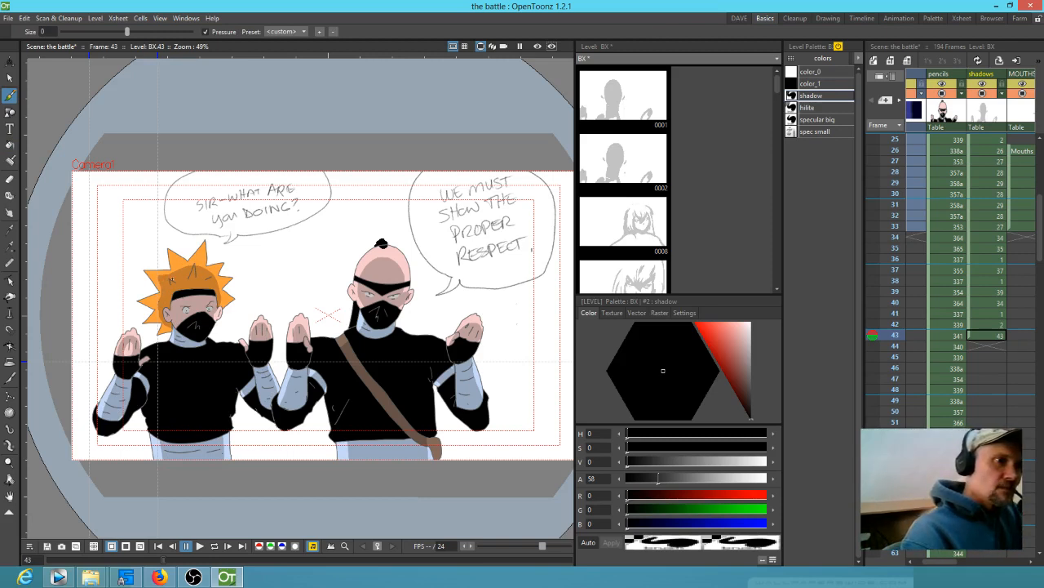
{"action": "left_click_drag", "start_coordinate": [176, 265], "coordinate": [184, 261]}
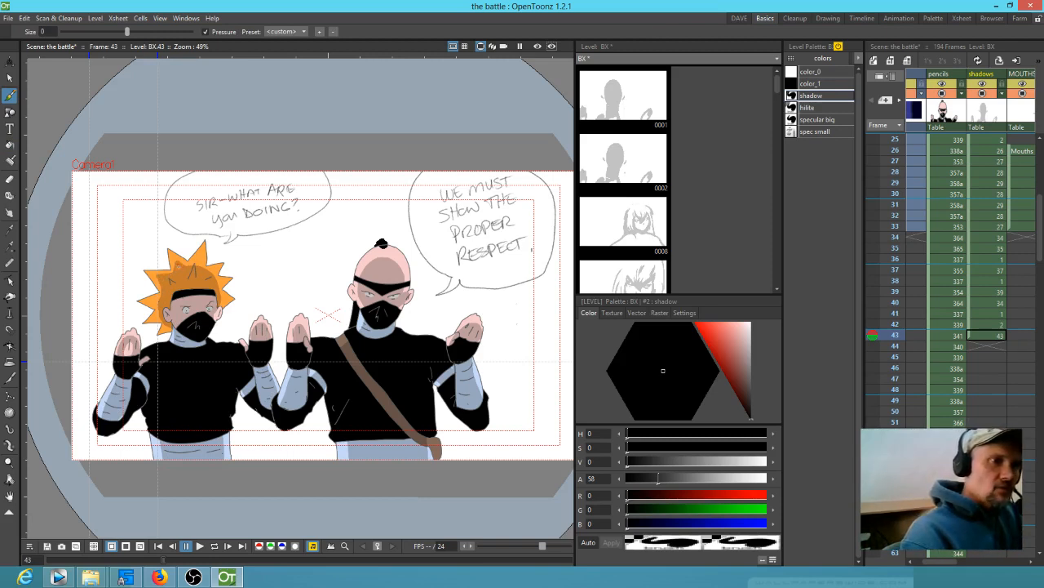
{"action": "left_click_drag", "start_coordinate": [193, 267], "coordinate": [206, 275]}
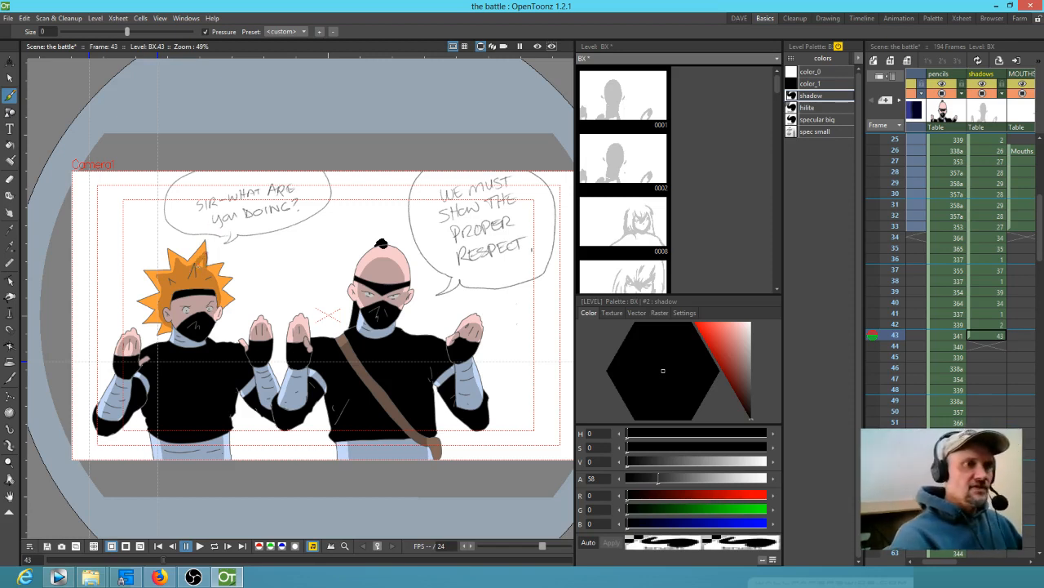
{"action": "left_click_drag", "start_coordinate": [200, 256], "coordinate": [204, 264]}
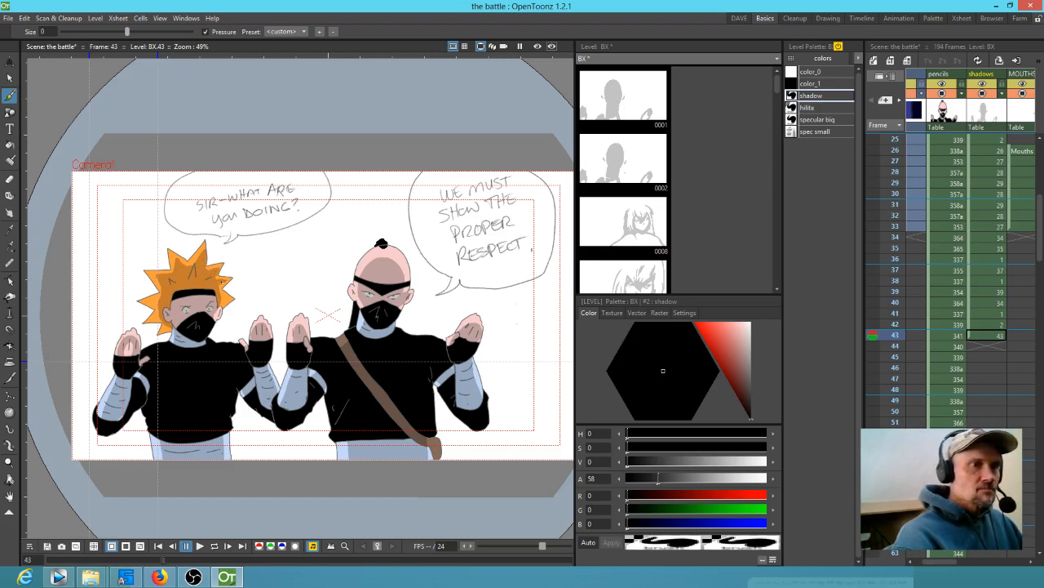
{"action": "left_click_drag", "start_coordinate": [221, 288], "coordinate": [223, 297]}
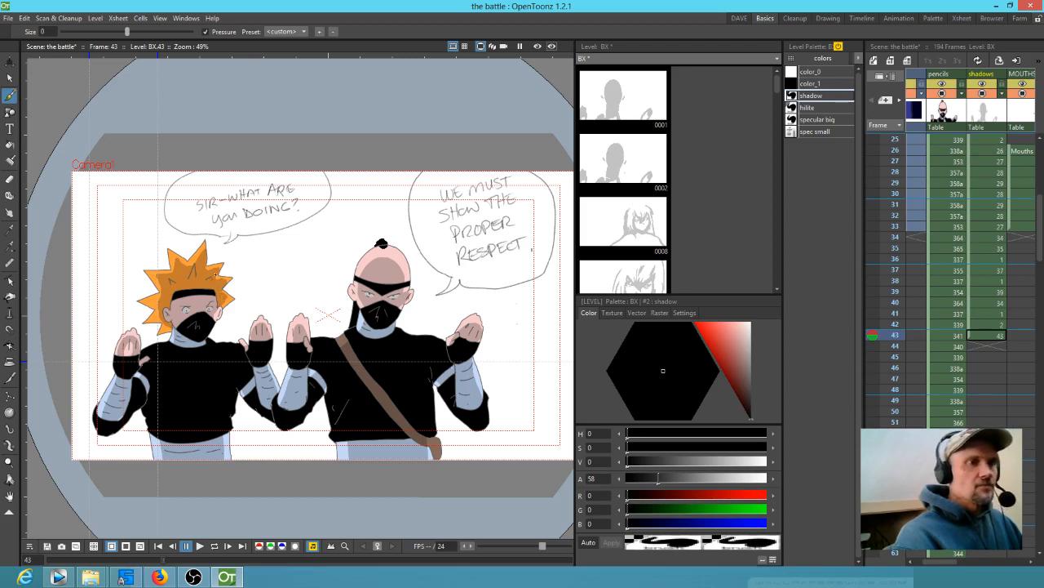
{"action": "left_click_drag", "start_coordinate": [154, 300], "coordinate": [160, 305]}
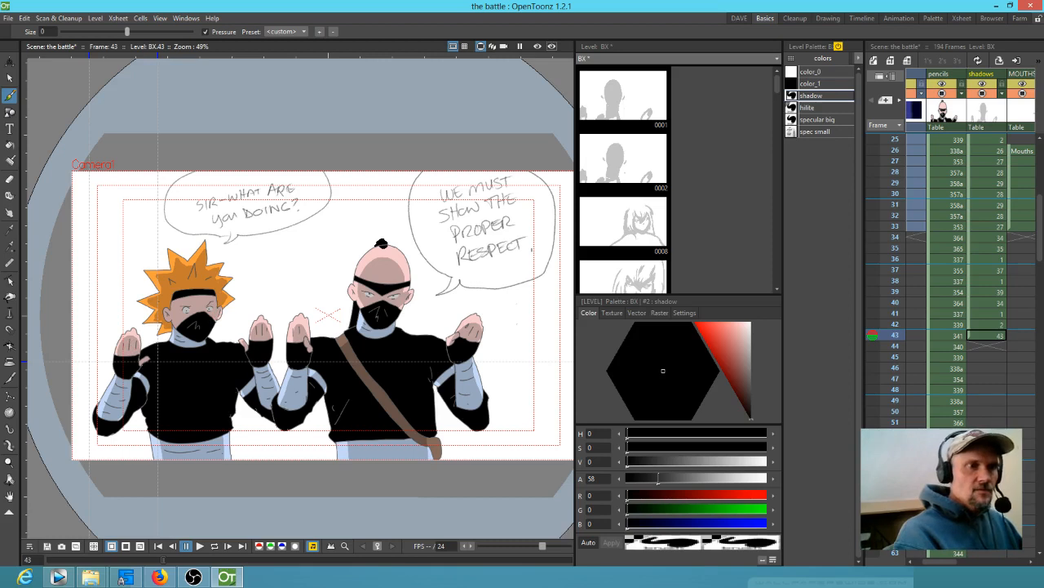
Step: Copy both ninjas' shadow artwork from frame 43 into a new drawing at frame 44 of the shadows column
{"action": "scroll", "coordinate": [301, 355], "scroll_direction": "down", "scroll_amount": 2}
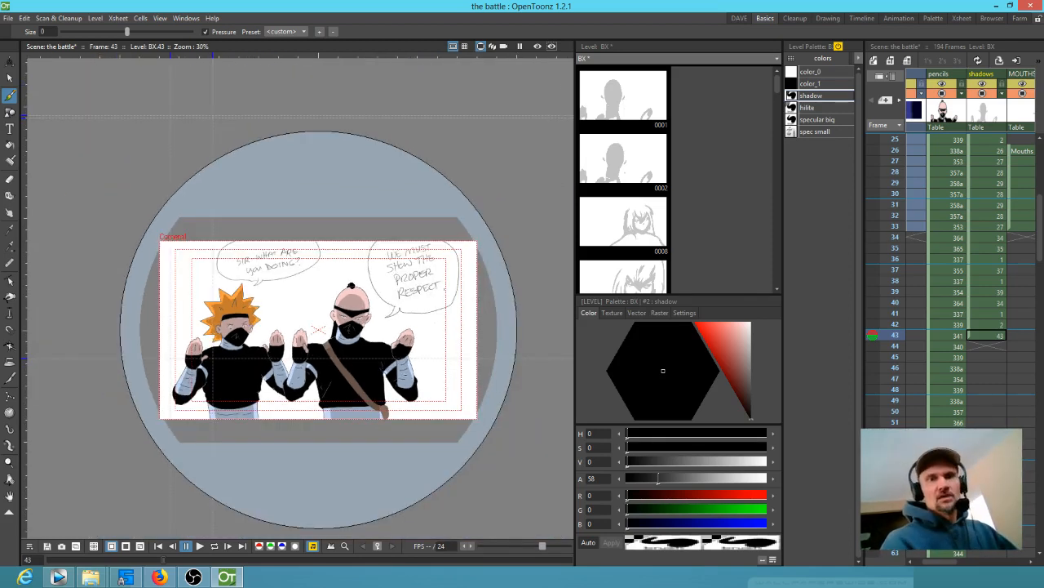
{"action": "left_click", "coordinate": [989, 336]}
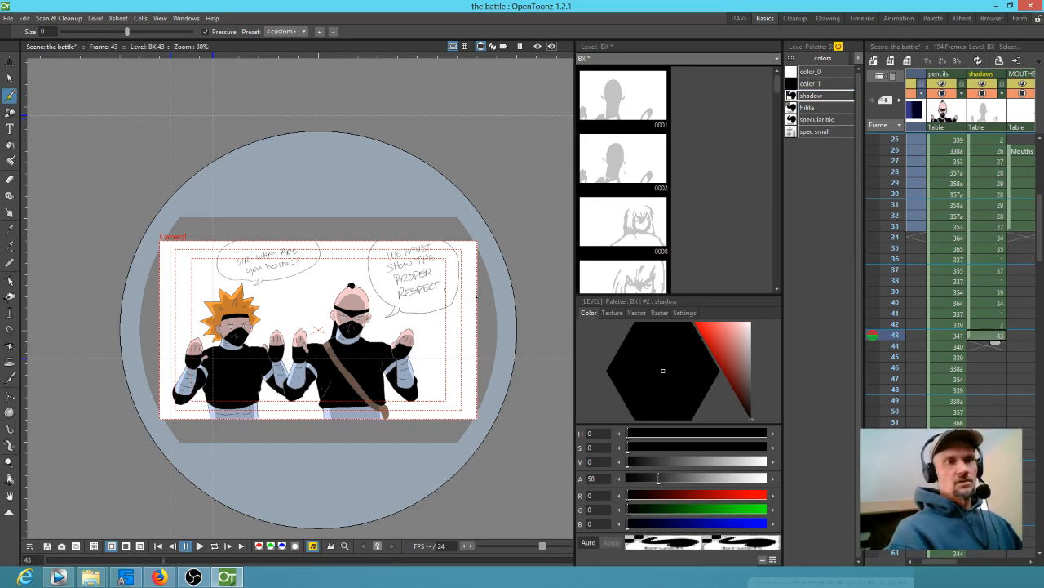
{"action": "key", "text": "s"}
{"action": "mouse_move", "coordinate": [491, 329]}
{"action": "left_mouse_down"}
{"action": "mouse_move", "coordinate": [486, 276]}
{"action": "mouse_move", "coordinate": [185, 468]}
{"action": "mouse_move", "coordinate": [495, 326]}
{"action": "left_mouse_up"}
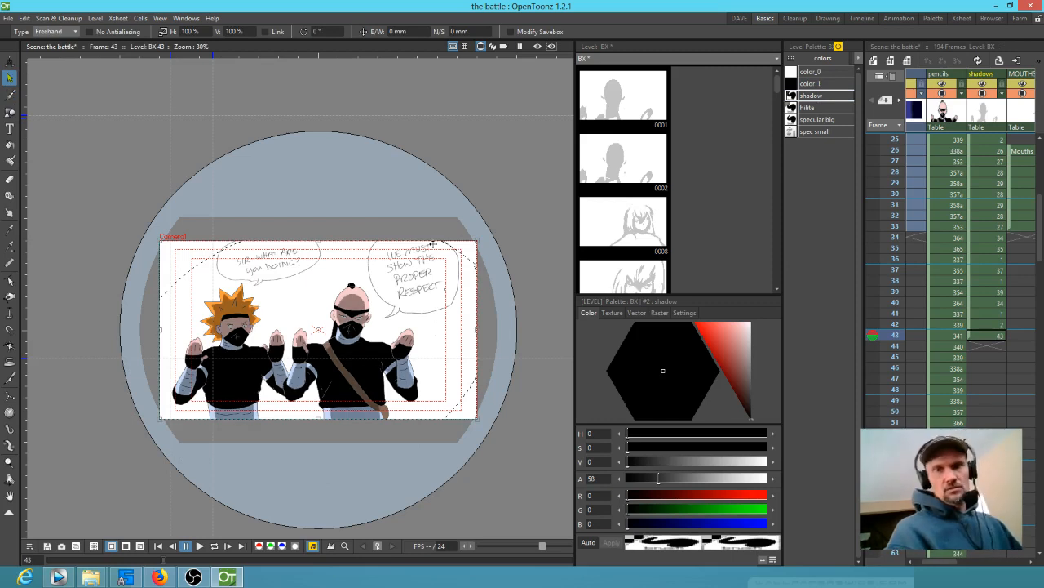
{"action": "left_click", "coordinate": [986, 348]}
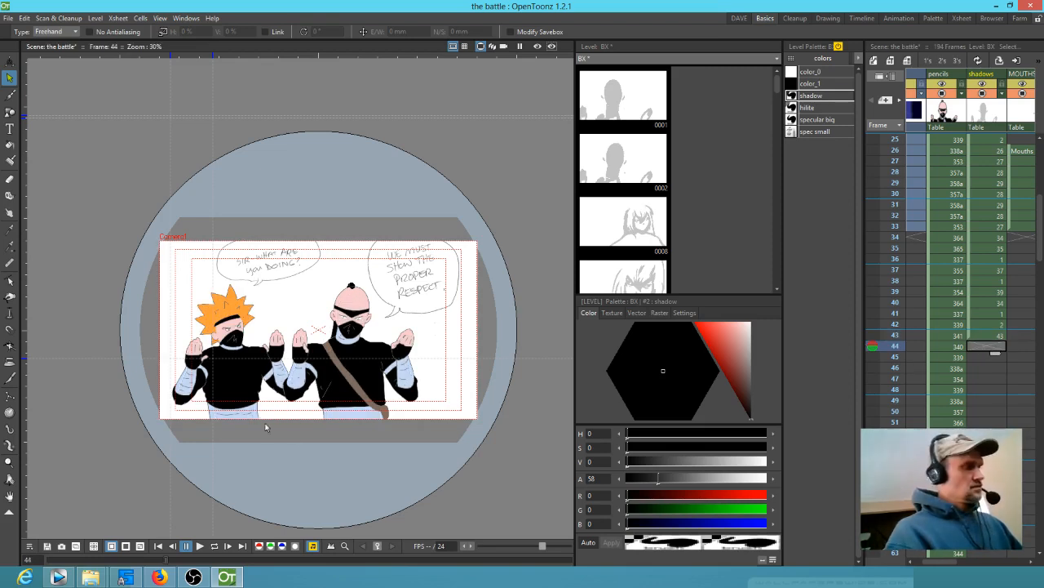
{"action": "key", "text": "b"}
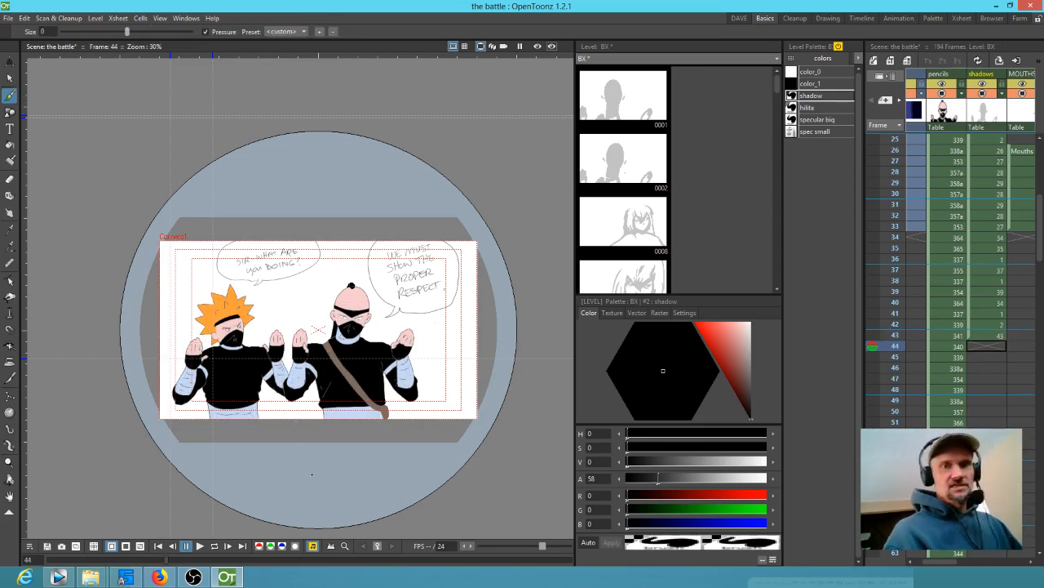
{"action": "left_click", "coordinate": [447, 412]}
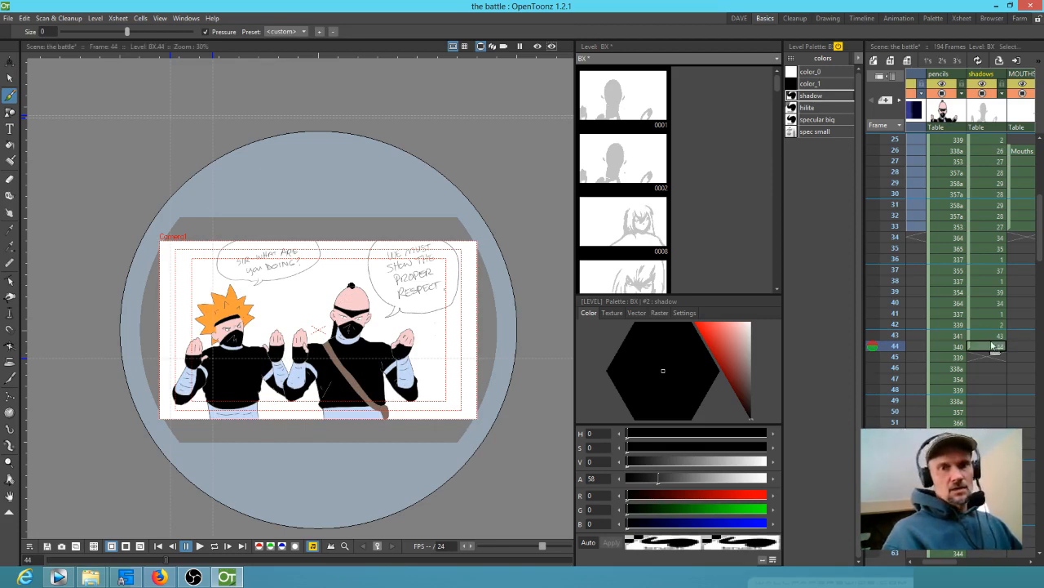
{"action": "key", "text": "s"}
{"action": "key", "text": "ctrl+v"}
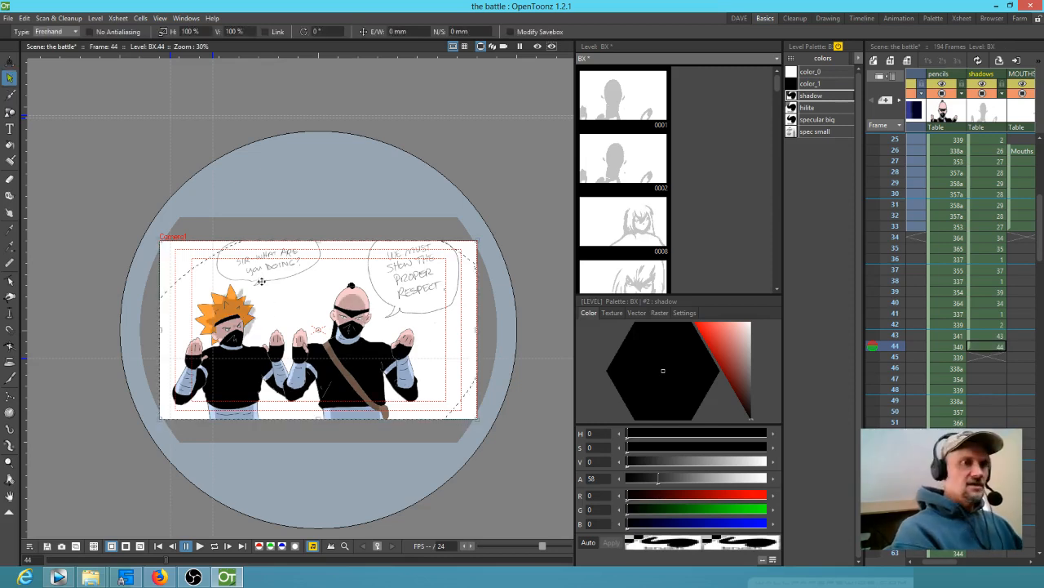
Step: Lasso the orange-haired ninja's pasted head shadow in frame 44, try rotating it about 20 degrees and shifting it, and delete it
{"action": "left_click", "coordinate": [187, 229]}
{"action": "mouse_move", "coordinate": [268, 314]}
{"action": "left_mouse_down"}
{"action": "mouse_move", "coordinate": [246, 286]}
{"action": "mouse_move", "coordinate": [212, 281]}
{"action": "mouse_move", "coordinate": [200, 321]}
{"action": "mouse_move", "coordinate": [215, 351]}
{"action": "mouse_move", "coordinate": [251, 352]}
{"action": "mouse_move", "coordinate": [268, 314]}
{"action": "left_mouse_up"}
{"action": "mouse_move", "coordinate": [279, 378]}
{"action": "left_mouse_down"}
{"action": "mouse_move", "coordinate": [295, 382]}
{"action": "mouse_move", "coordinate": [286, 331]}
{"action": "mouse_move", "coordinate": [304, 200]}
{"action": "mouse_move", "coordinate": [395, 288]}
{"action": "left_mouse_up"}
{"action": "key", "text": "shift+space"}
{"action": "key", "text": "s"}
{"action": "mouse_move", "coordinate": [387, 212]}
{"action": "left_mouse_down"}
{"action": "mouse_move", "coordinate": [339, 144]}
{"action": "mouse_move", "coordinate": [213, 367]}
{"action": "mouse_move", "coordinate": [363, 165]}
{"action": "mouse_move", "coordinate": [383, 206]}
{"action": "left_mouse_up"}
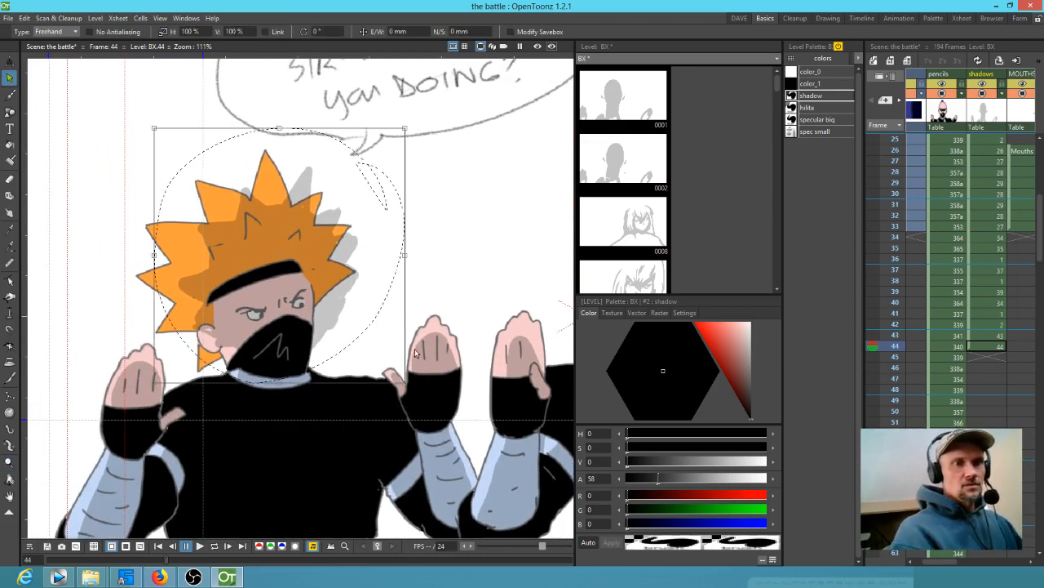
{"action": "left_click_drag", "start_coordinate": [406, 390], "coordinate": [420, 325]}
{"action": "left_click_drag", "start_coordinate": [328, 322], "coordinate": [317, 317]}
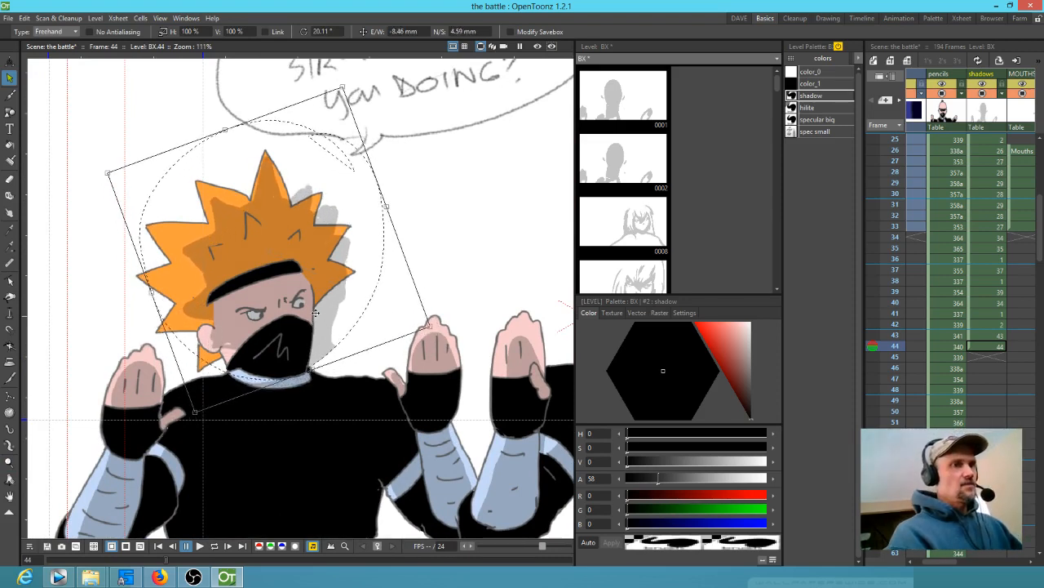
{"action": "key", "text": "Delete"}
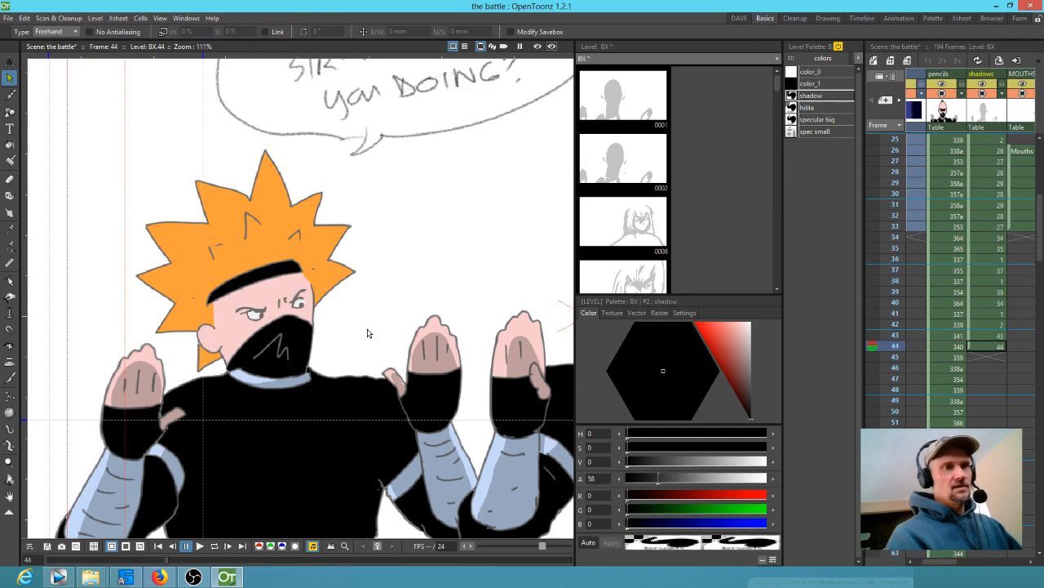
Step: Paint a new shadow over the orange-haired ninja's face and forehead in frame 44, and outline a jagged shadow inside the hair spikes
{"action": "key", "text": "b"}
{"action": "mouse_move", "coordinate": [275, 373]}
{"action": "left_mouse_down"}
{"action": "mouse_move", "coordinate": [221, 303]}
{"action": "mouse_move", "coordinate": [229, 261]}
{"action": "mouse_move", "coordinate": [278, 246]}
{"action": "mouse_move", "coordinate": [295, 337]}
{"action": "mouse_move", "coordinate": [264, 325]}
{"action": "mouse_move", "coordinate": [255, 286]}
{"action": "mouse_move", "coordinate": [249, 364]}
{"action": "mouse_move", "coordinate": [251, 354]}
{"action": "mouse_move", "coordinate": [217, 337]}
{"action": "mouse_move", "coordinate": [217, 286]}
{"action": "mouse_move", "coordinate": [286, 257]}
{"action": "left_mouse_up"}
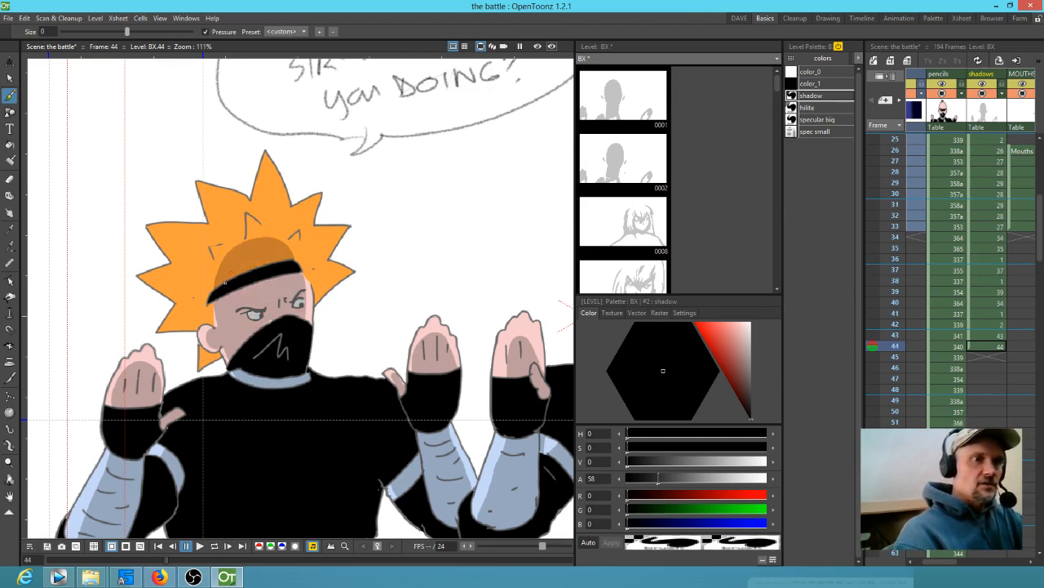
{"action": "mouse_move", "coordinate": [177, 319]}
{"action": "left_mouse_down"}
{"action": "mouse_move", "coordinate": [199, 318]}
{"action": "mouse_move", "coordinate": [234, 291]}
{"action": "mouse_move", "coordinate": [214, 310]}
{"action": "left_mouse_up"}
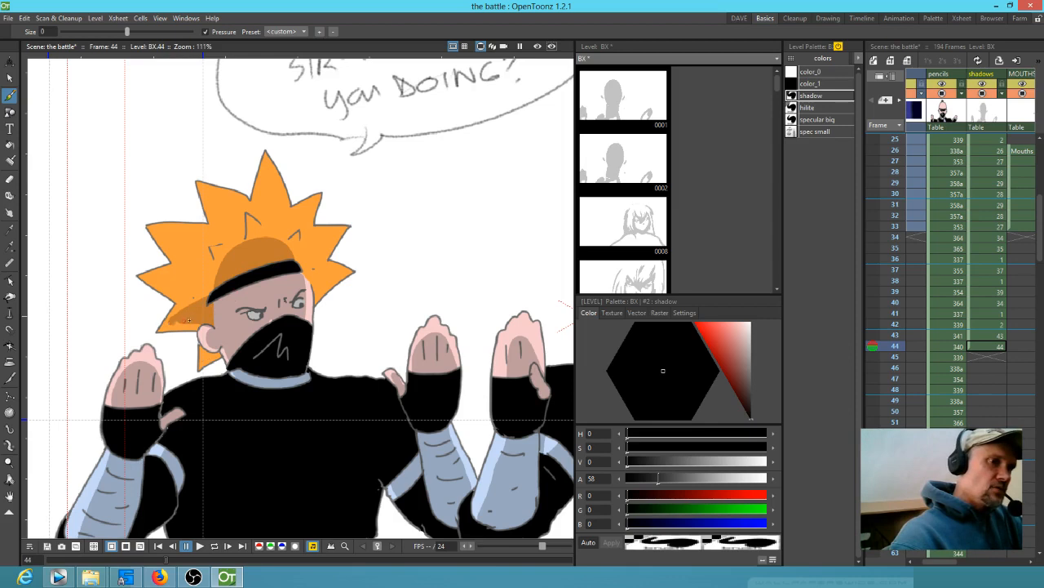
{"action": "left_click_drag", "start_coordinate": [170, 322], "coordinate": [164, 327]}
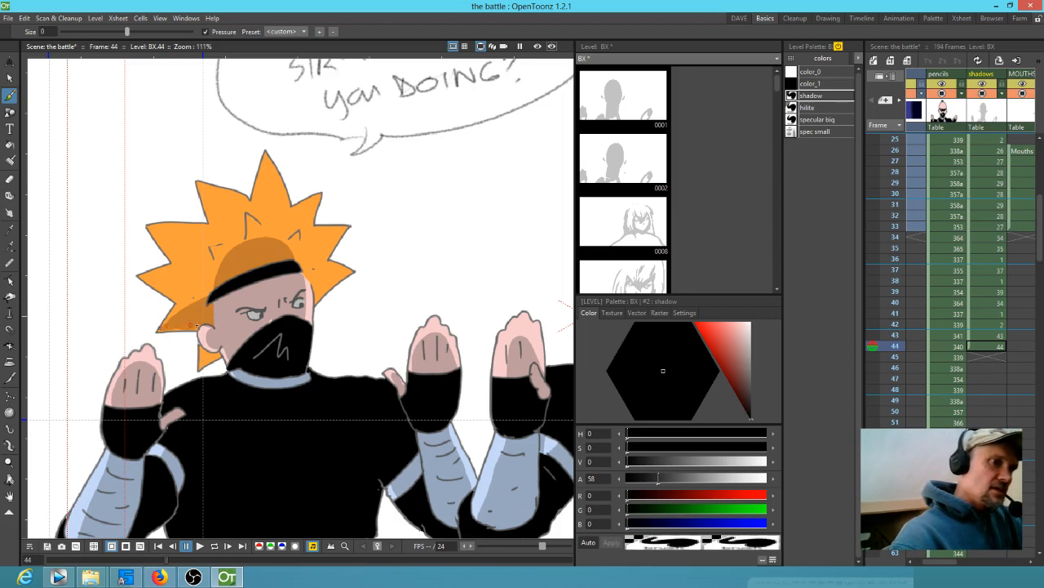
{"action": "mouse_move", "coordinate": [174, 289]}
{"action": "left_mouse_down"}
{"action": "mouse_move", "coordinate": [201, 302]}
{"action": "mouse_move", "coordinate": [159, 276]}
{"action": "mouse_move", "coordinate": [196, 268]}
{"action": "mouse_move", "coordinate": [166, 232]}
{"action": "mouse_move", "coordinate": [221, 231]}
{"action": "mouse_move", "coordinate": [214, 204]}
{"action": "mouse_move", "coordinate": [248, 217]}
{"action": "mouse_move", "coordinate": [263, 192]}
{"action": "mouse_move", "coordinate": [280, 219]}
{"action": "mouse_move", "coordinate": [302, 205]}
{"action": "mouse_move", "coordinate": [300, 238]}
{"action": "mouse_move", "coordinate": [330, 234]}
{"action": "mouse_move", "coordinate": [318, 273]}
{"action": "mouse_move", "coordinate": [333, 277]}
{"action": "mouse_move", "coordinate": [309, 306]}
{"action": "left_mouse_up"}
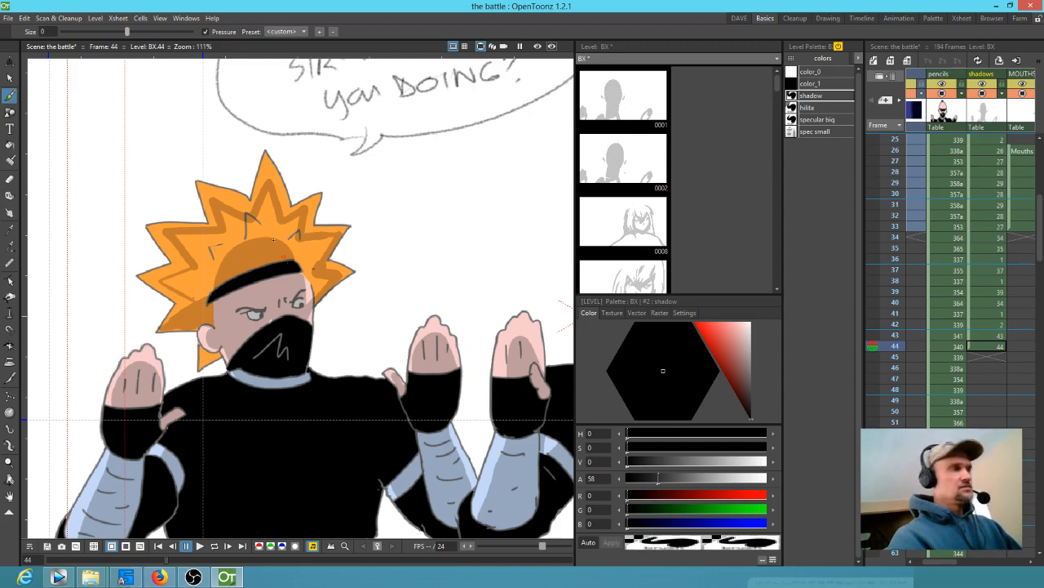
Step: Fill the interior of the jagged hair shadow outline in frame 44 with the shadow color and check it for gaps
{"action": "key", "text": "f"}
{"action": "left_click", "coordinate": [268, 222]}
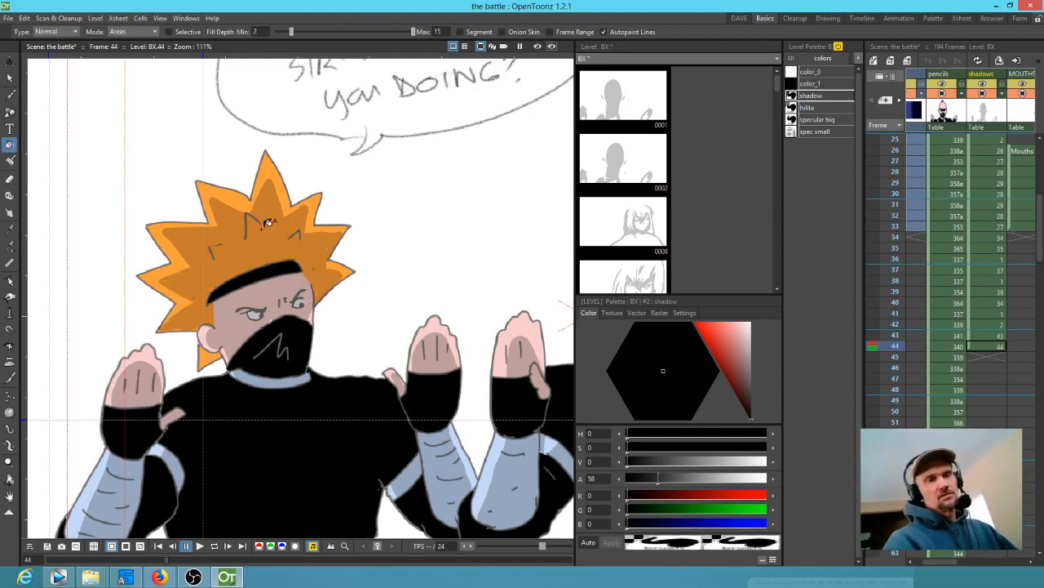
{"action": "scroll", "coordinate": [261, 228], "scroll_direction": "down", "scroll_amount": 3}
{"action": "scroll", "coordinate": [245, 245], "scroll_direction": "up", "scroll_amount": 5}
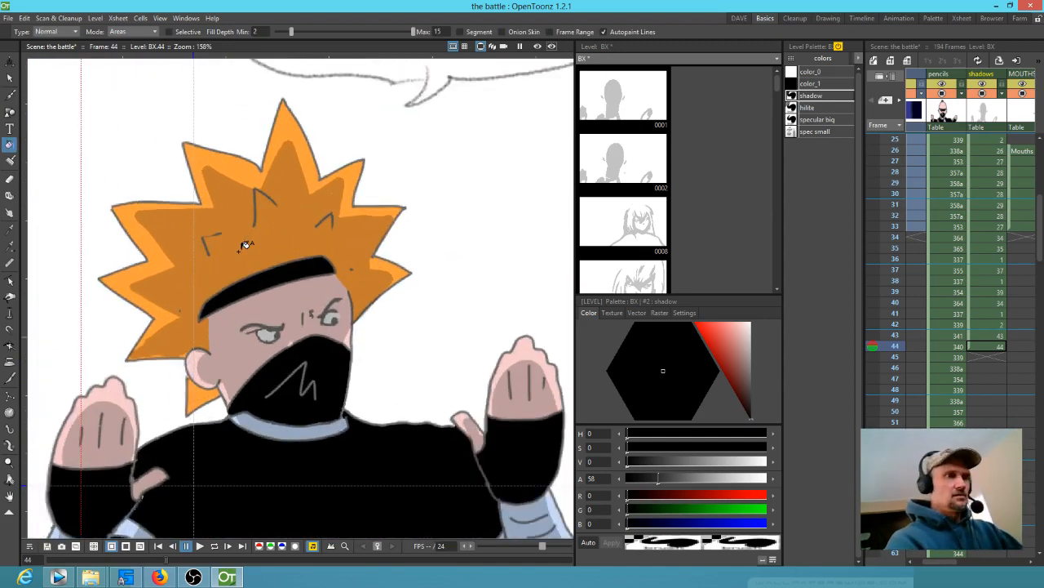
{"action": "key", "text": "j"}
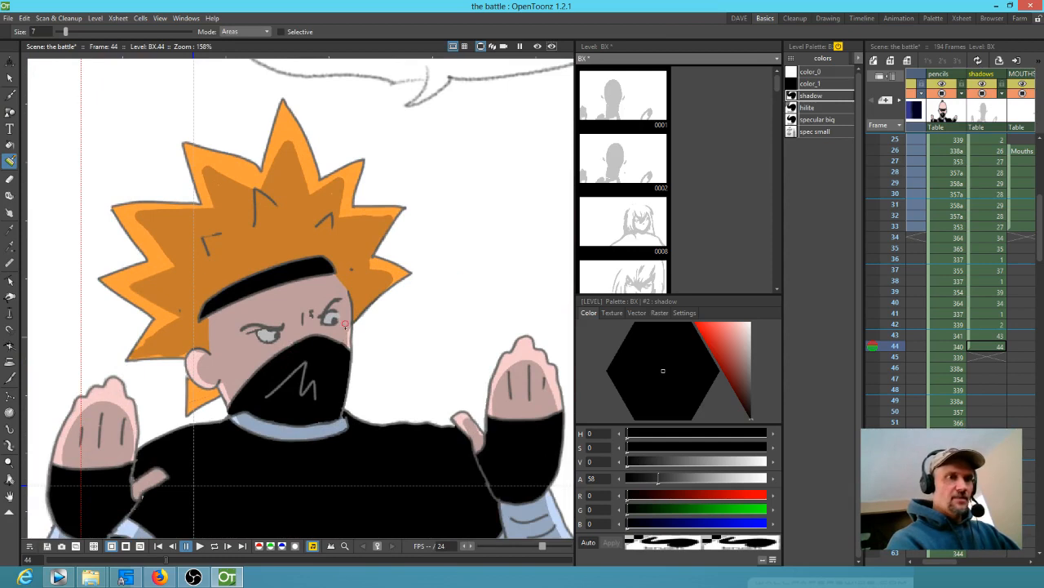
{"action": "scroll", "coordinate": [303, 405], "scroll_direction": "down", "scroll_amount": 4}
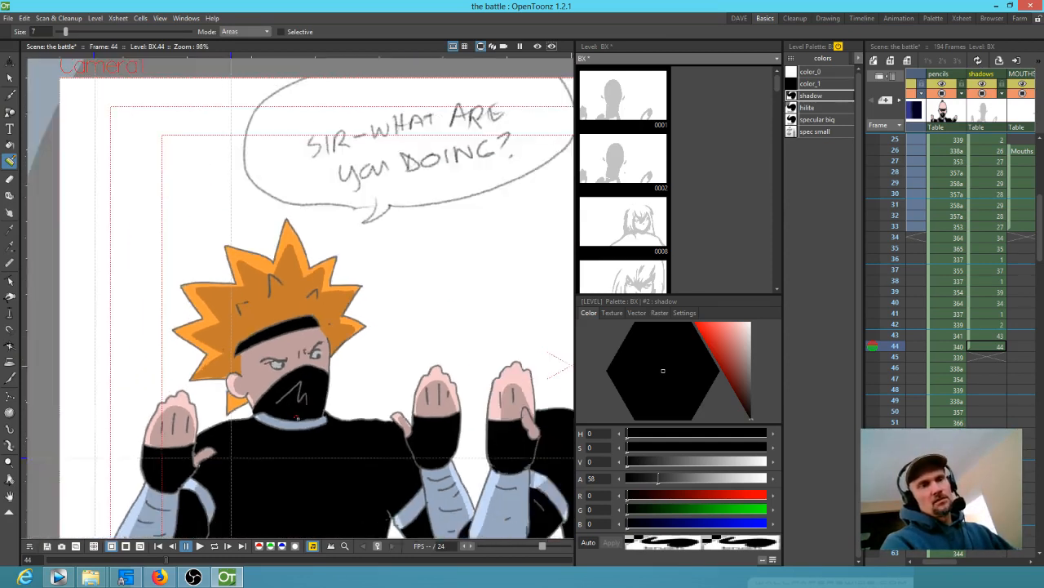
{"action": "left_click_drag", "start_coordinate": [395, 444], "coordinate": [289, 359]}
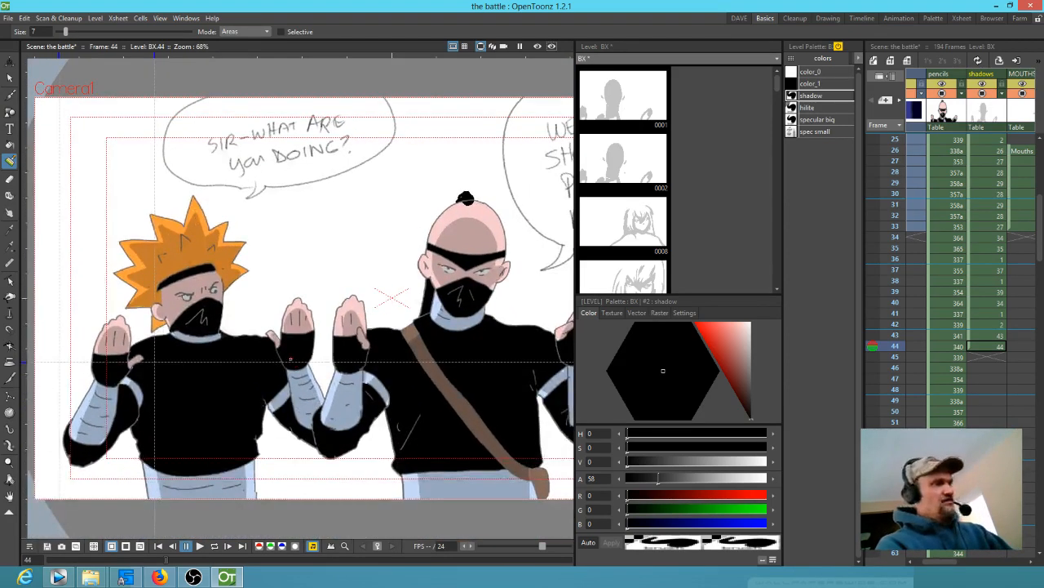
Step: Compare the ninjas' shadows in frames 43 and 44 by flipping between the two frames
{"action": "key", "text": "Up"}
{"action": "key", "text": "Down"}
{"action": "key", "text": "Up"}
{"action": "key", "text": "Down"}
{"action": "key", "text": "Up"}
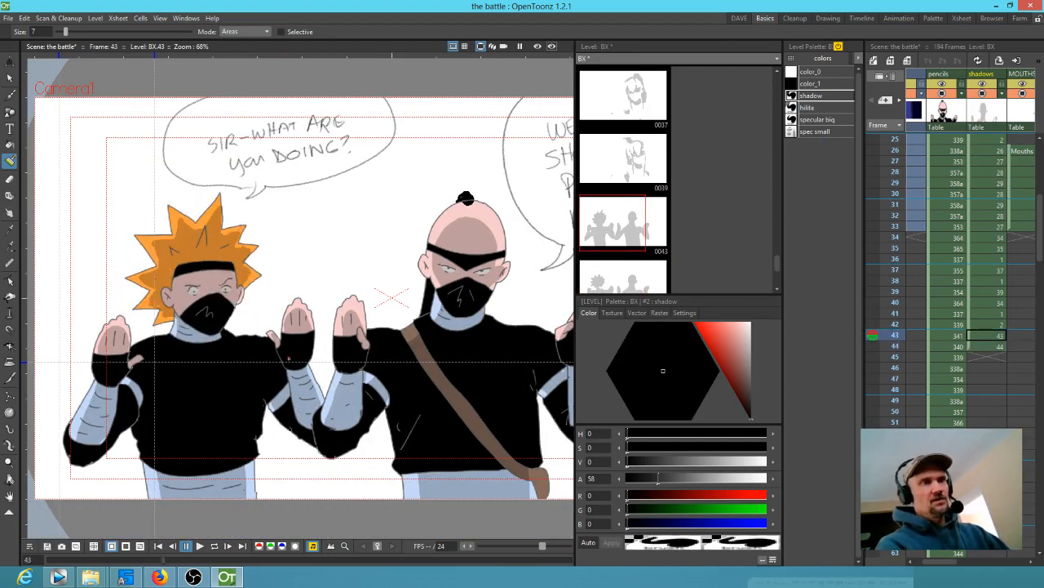
{"action": "key", "text": "a"}
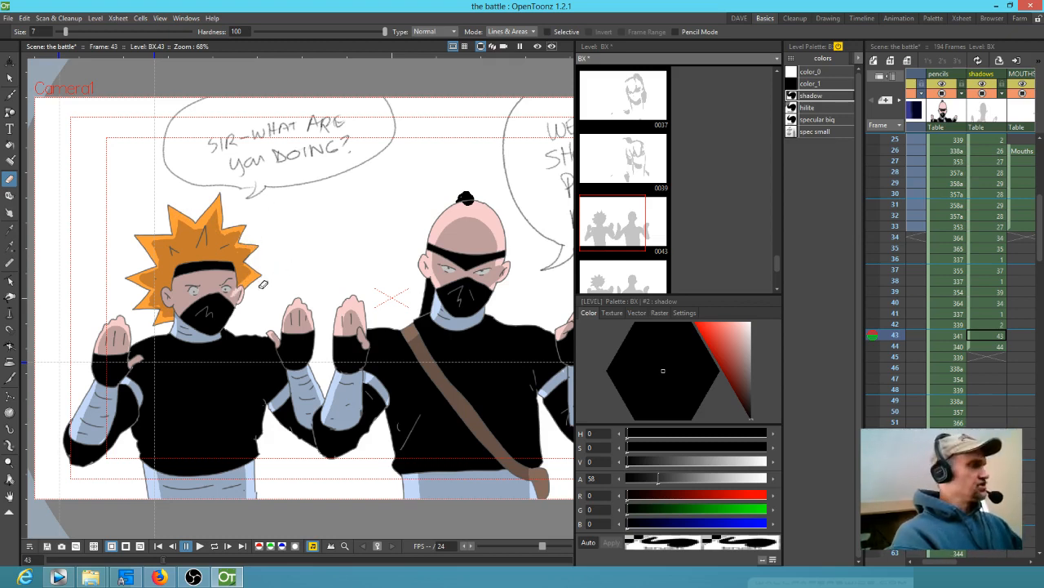
{"action": "key", "text": "b"}
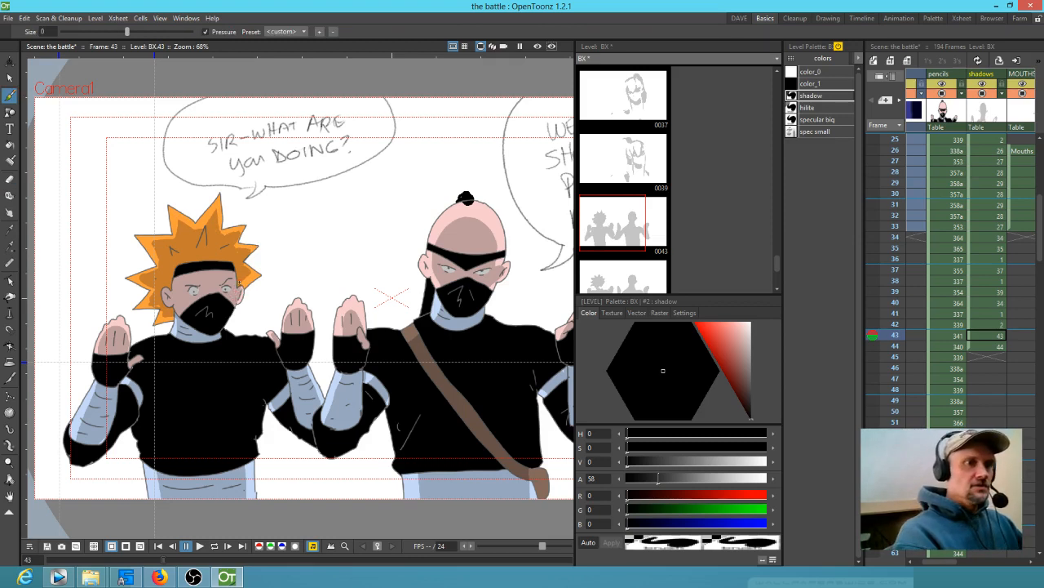
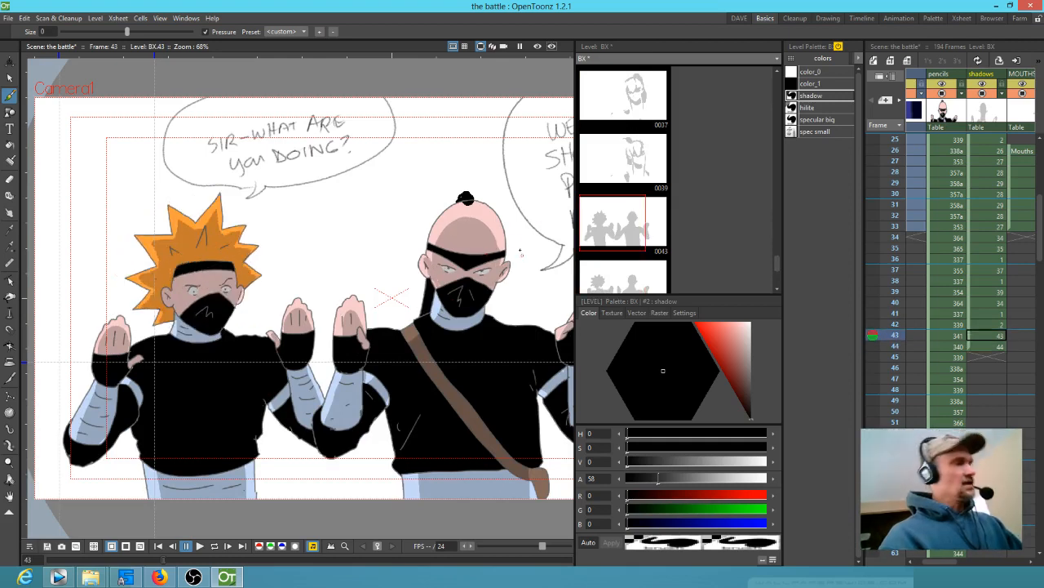
Step: Lasso the bald ninja's head shadow in frame 43 and paste a copy of it in place in frame 44
{"action": "key", "text": "s"}
{"action": "mouse_move", "coordinate": [528, 251]}
{"action": "left_mouse_down"}
{"action": "mouse_move", "coordinate": [433, 214]}
{"action": "mouse_move", "coordinate": [468, 343]}
{"action": "mouse_move", "coordinate": [528, 250]}
{"action": "left_mouse_up"}
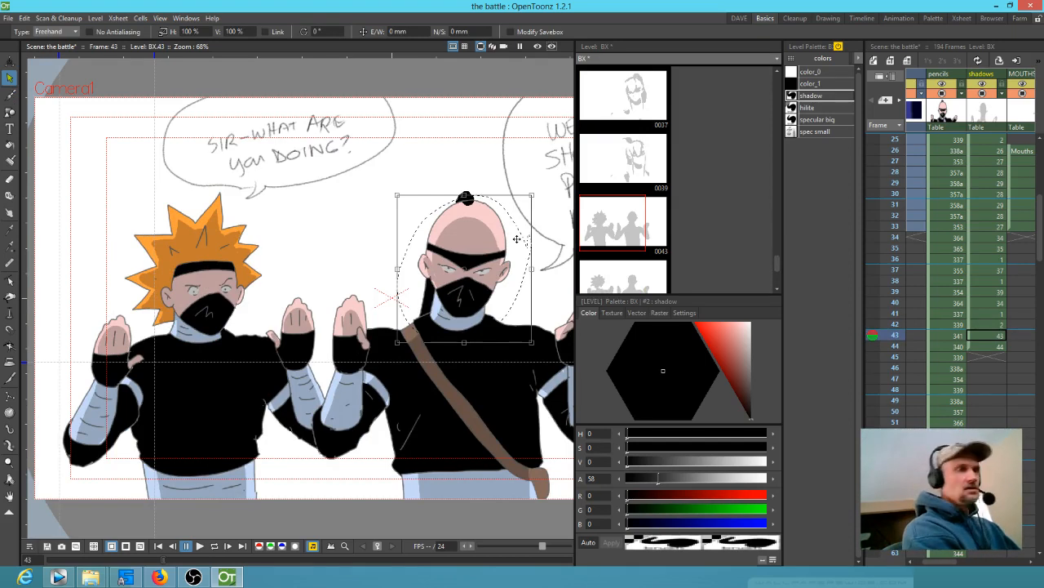
{"action": "key", "text": "period"}
{"action": "left_click_drag", "start_coordinate": [517, 244], "coordinate": [517, 239]}
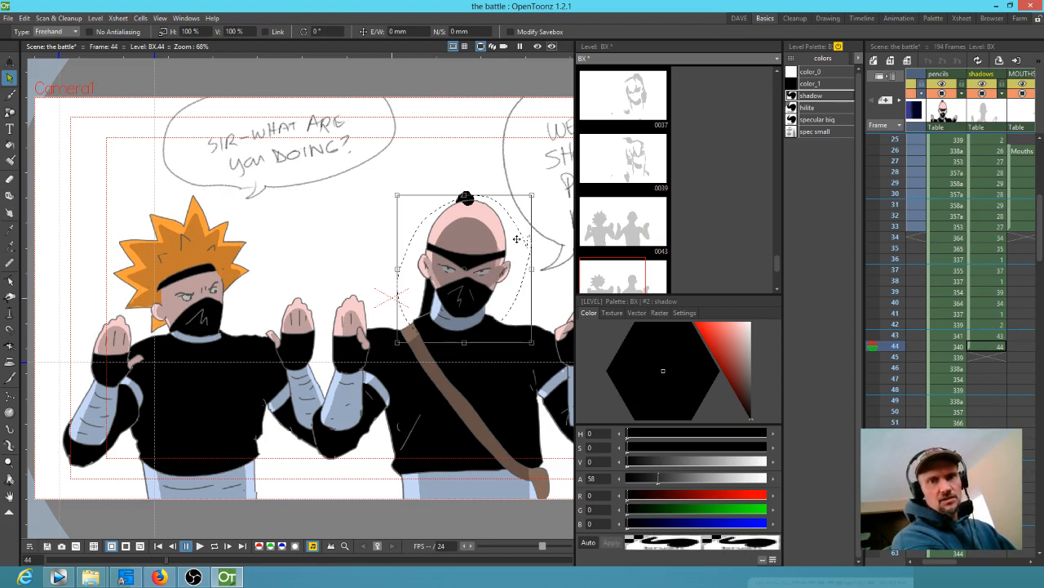
{"action": "left_click", "coordinate": [477, 159]}
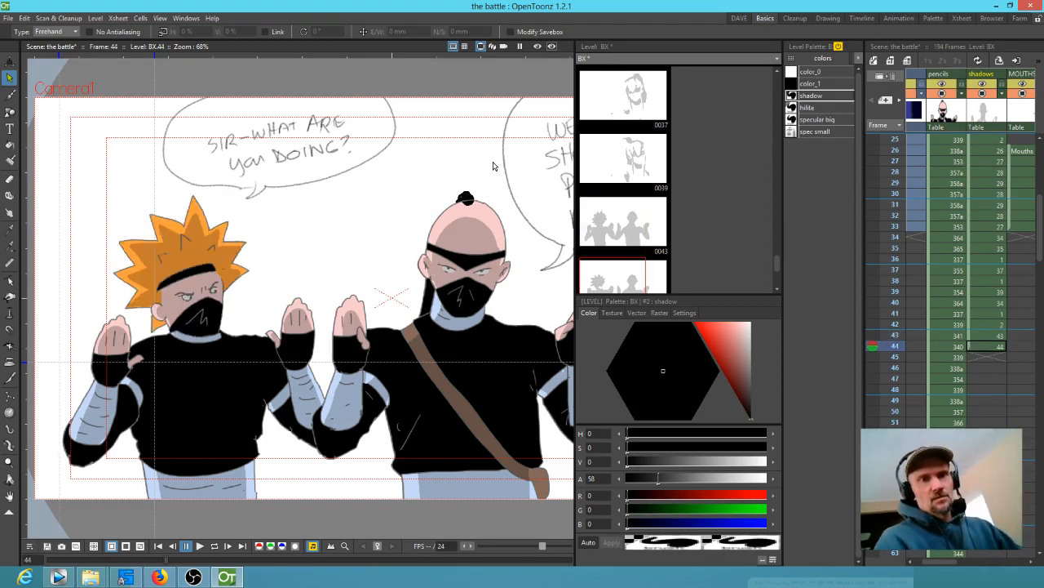
Step: Reuse the bald ninja's shadow drawing 2 from frame 42 at frame 45 of the shadows column
{"action": "left_click", "coordinate": [961, 357]}
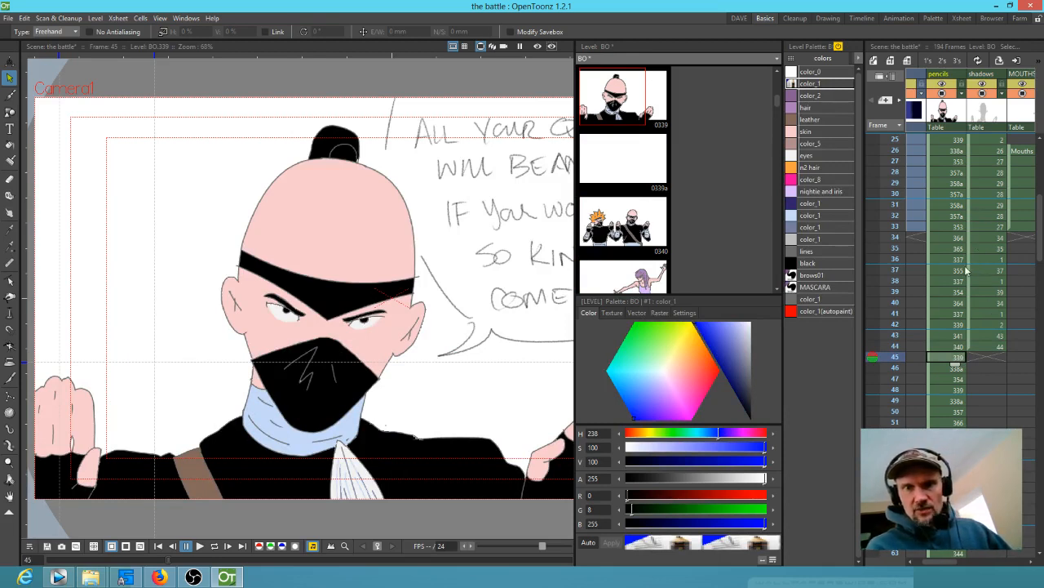
{"action": "left_click", "coordinate": [994, 326]}
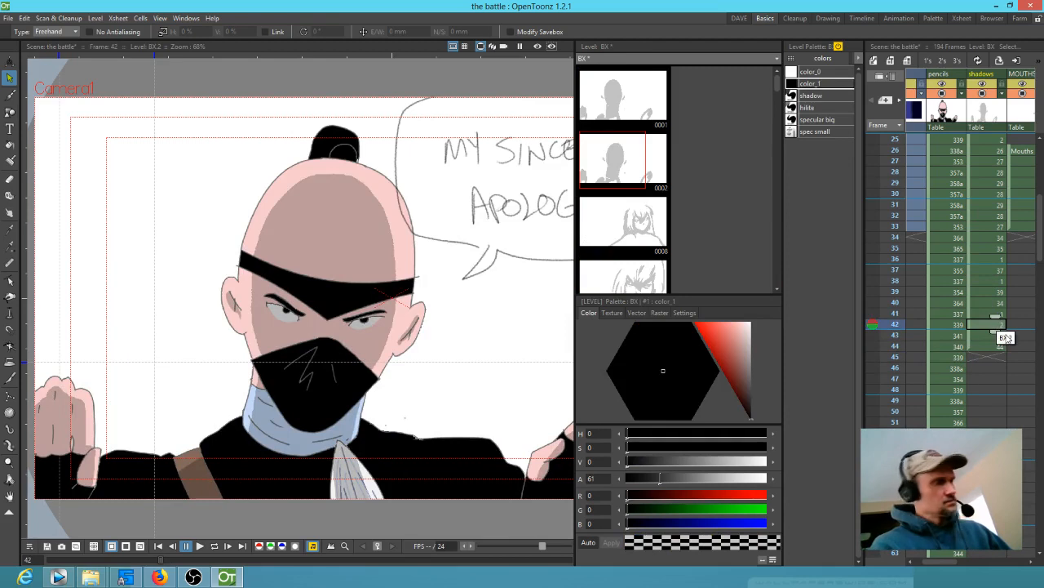
{"action": "left_click", "coordinate": [987, 357]}
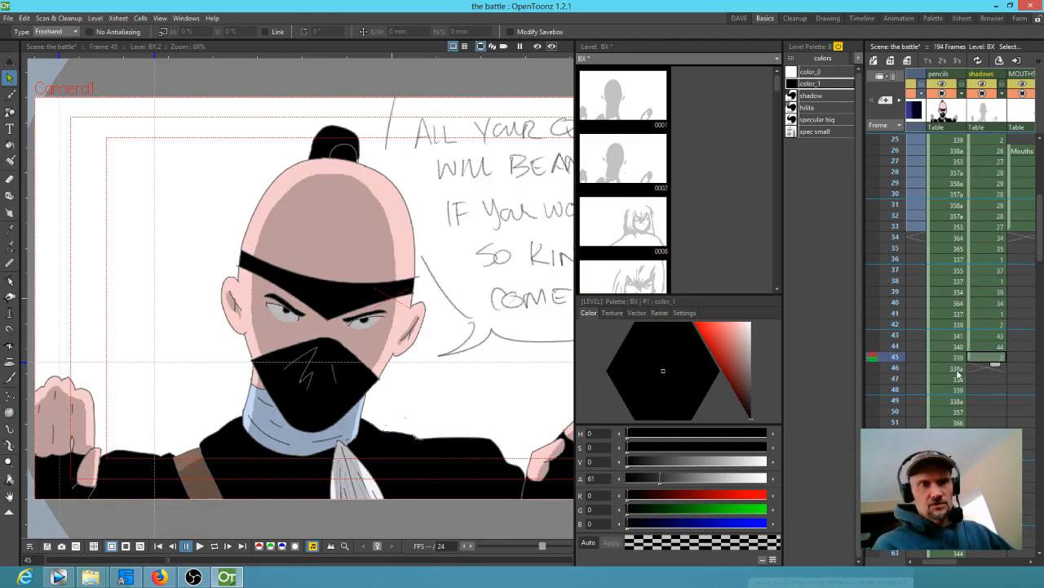
Step: Find the shadow drawing that matches pencil drawing 338a and assign drawing 26 to frame 46 of the shadows column
{"action": "left_click", "coordinate": [965, 368]}
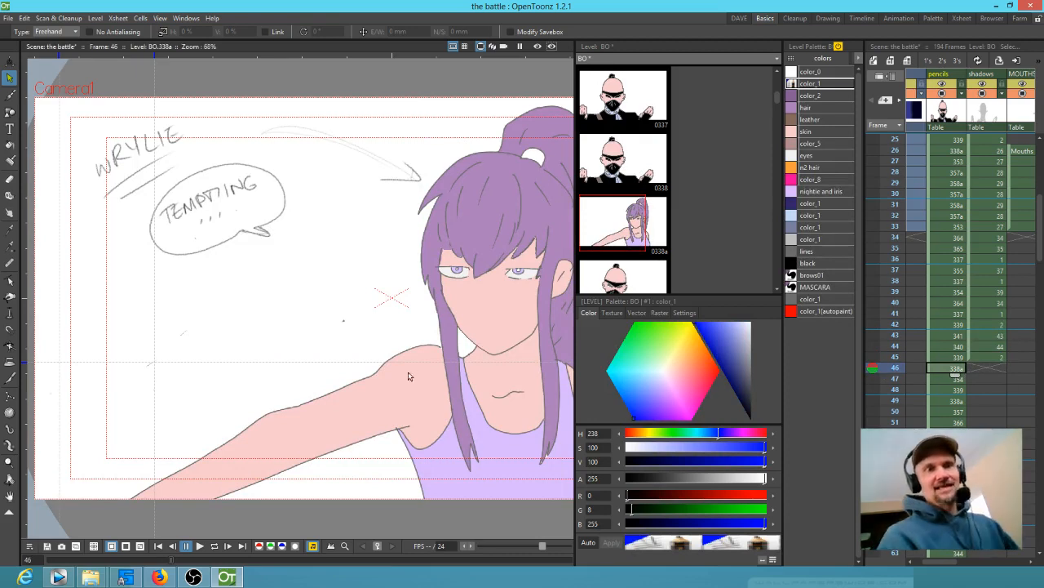
{"action": "left_click_drag", "start_coordinate": [411, 364], "coordinate": [364, 374]}
{"action": "scroll", "coordinate": [353, 377], "scroll_direction": "down", "scroll_amount": 2}
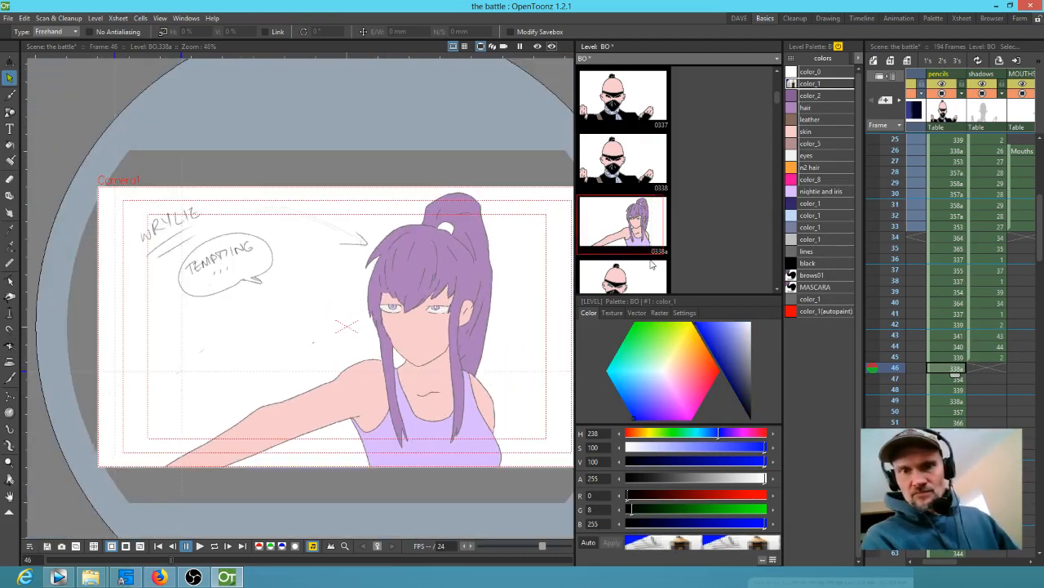
{"action": "left_click", "coordinate": [976, 152]}
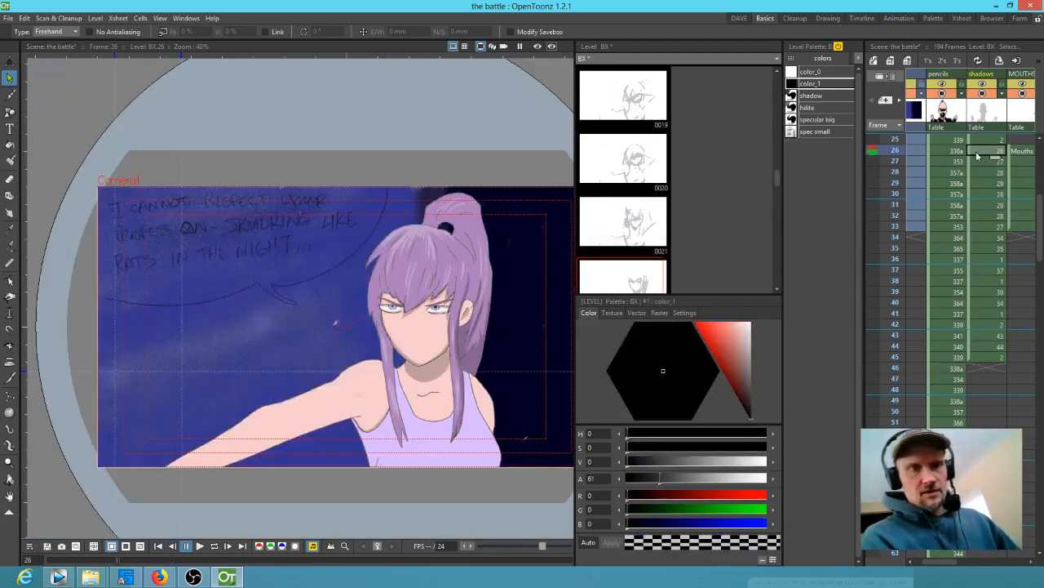
{"action": "left_click", "coordinate": [983, 368]}
{"action": "type", "text": "26"}
{"action": "key", "text": "Return"}
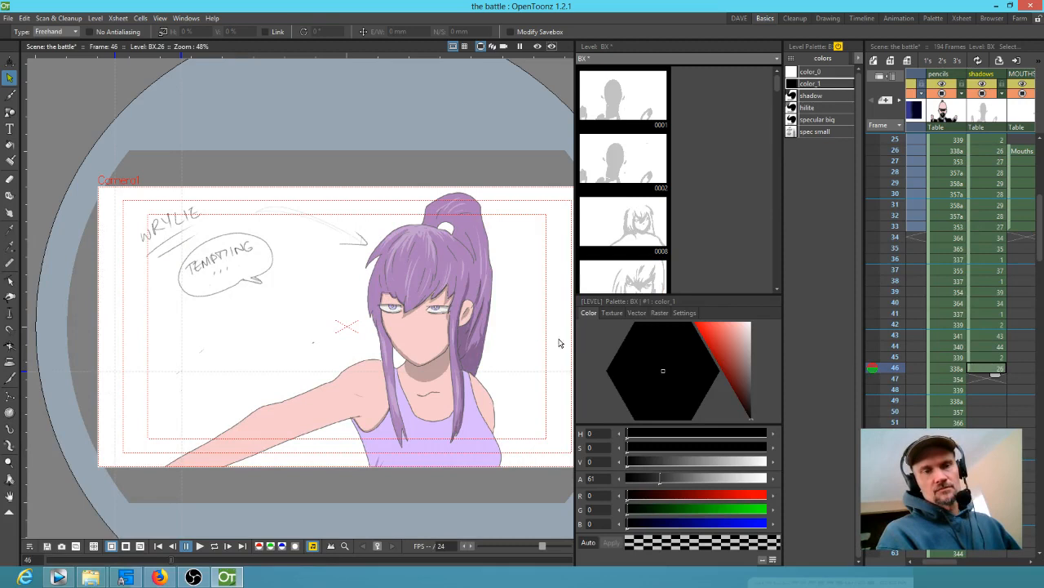
Step: Reuse the purple-haired woman's shadow drawing 39 from frame 39 at frame 47 of the shadows column
{"action": "left_click", "coordinate": [963, 379]}
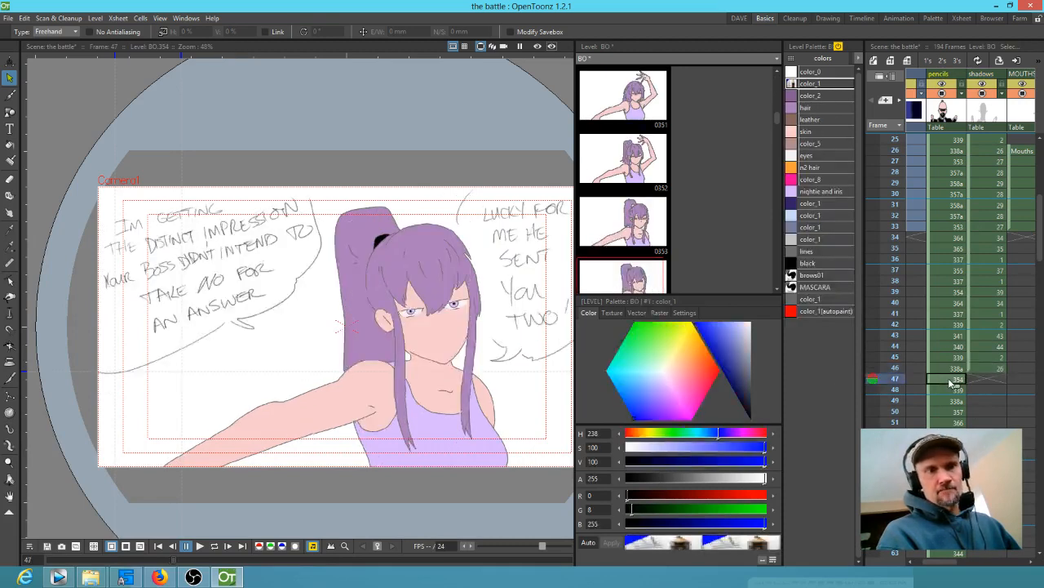
{"action": "left_click", "coordinate": [997, 291]}
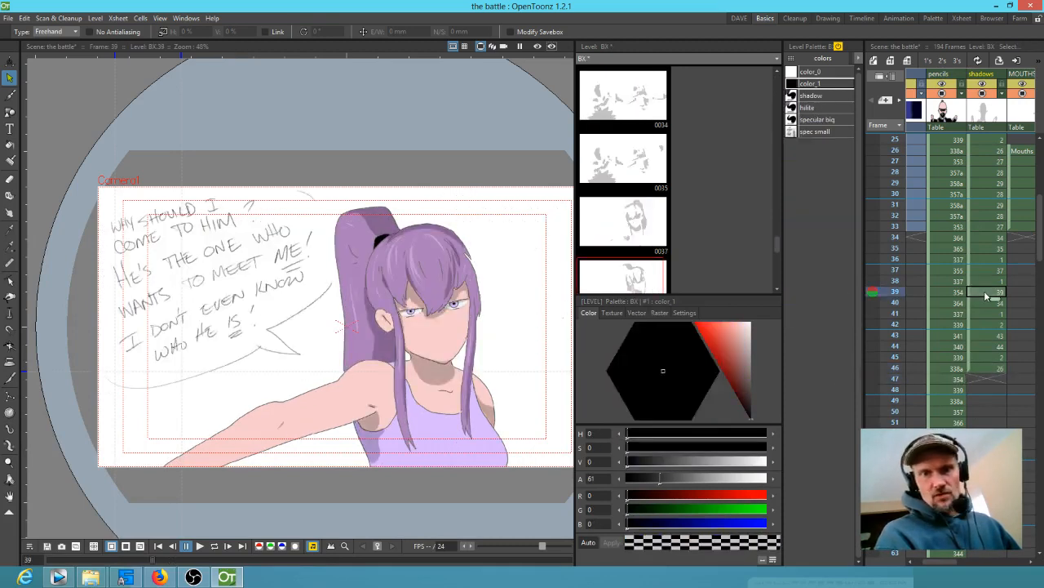
{"action": "left_click", "coordinate": [992, 379]}
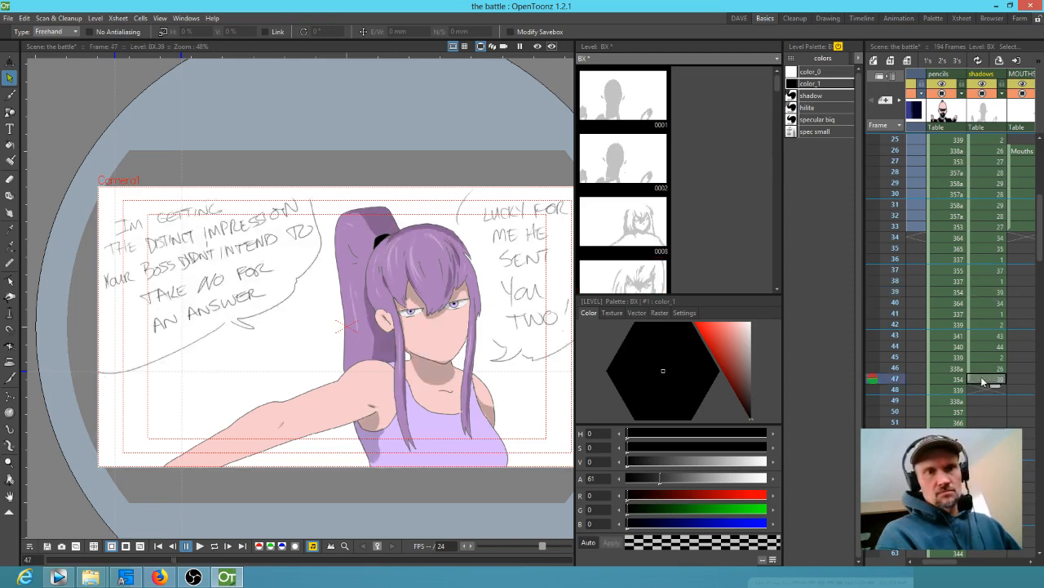
Step: Fill the white gap at the base of the woman's ponytail with black in pencil drawing 338a at frame 46
{"action": "mouse_move", "coordinate": [893, 379]}
{"action": "left_mouse_down"}
{"action": "mouse_move", "coordinate": [881, 209]}
{"action": "mouse_move", "coordinate": [874, 263]}
{"action": "mouse_move", "coordinate": [884, 134]}
{"action": "mouse_move", "coordinate": [890, 254]}
{"action": "left_mouse_up"}
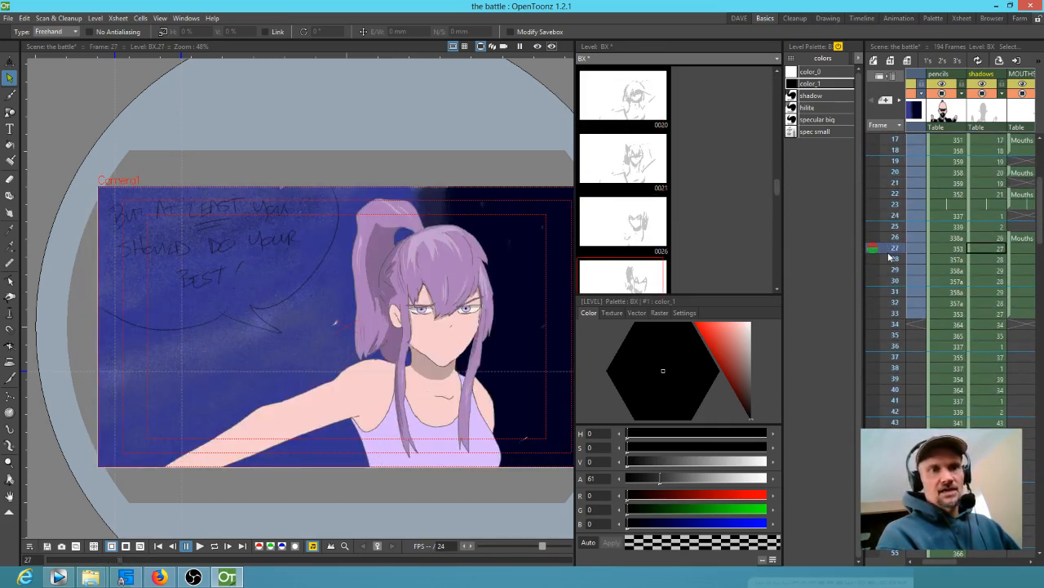
{"action": "left_click", "coordinate": [959, 252]}
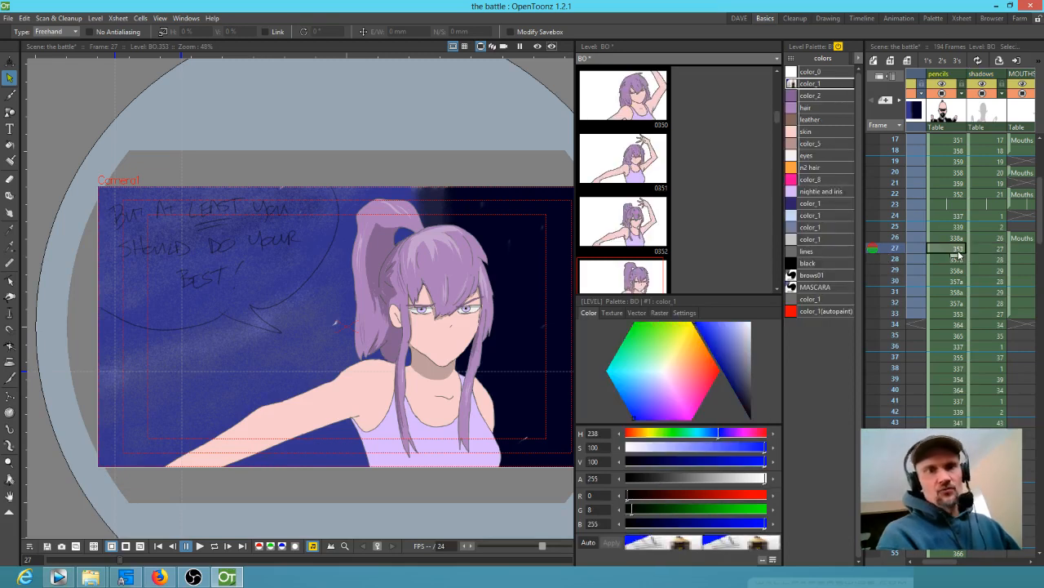
{"action": "left_click", "coordinate": [816, 263]}
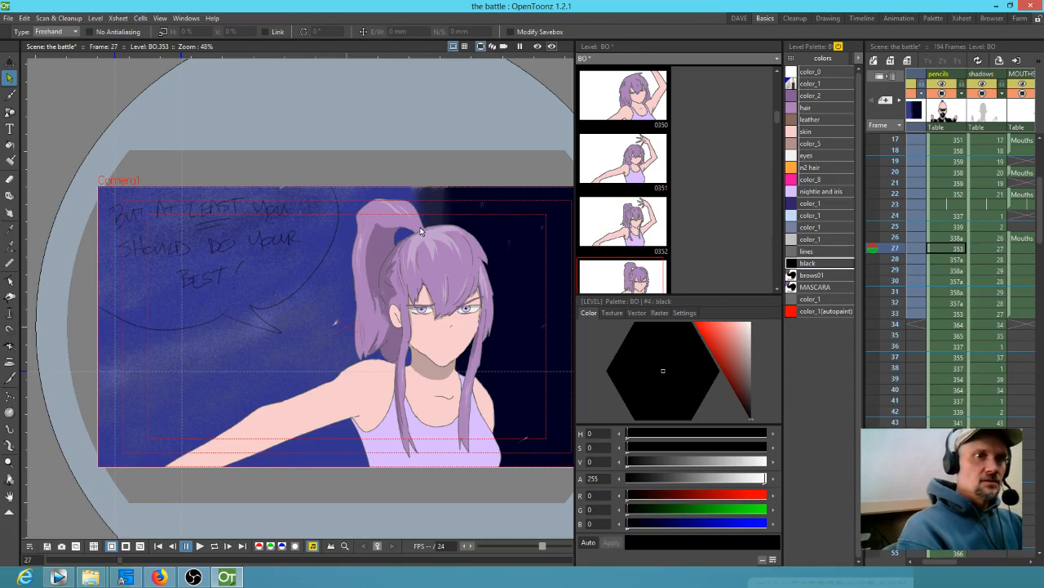
{"action": "key", "text": "f"}
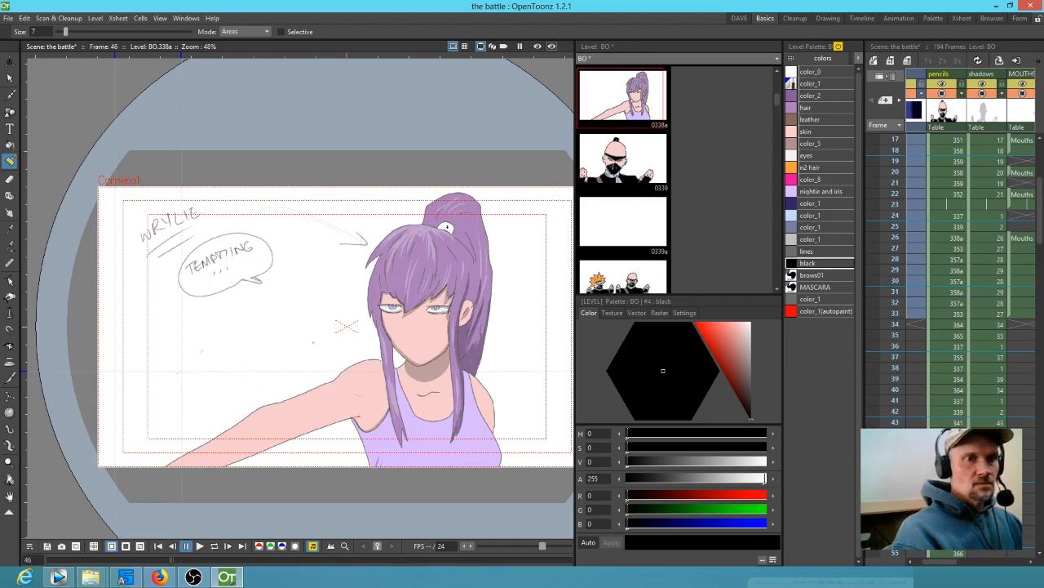
{"action": "key", "text": "f"}
{"action": "left_click", "coordinate": [445, 226]}
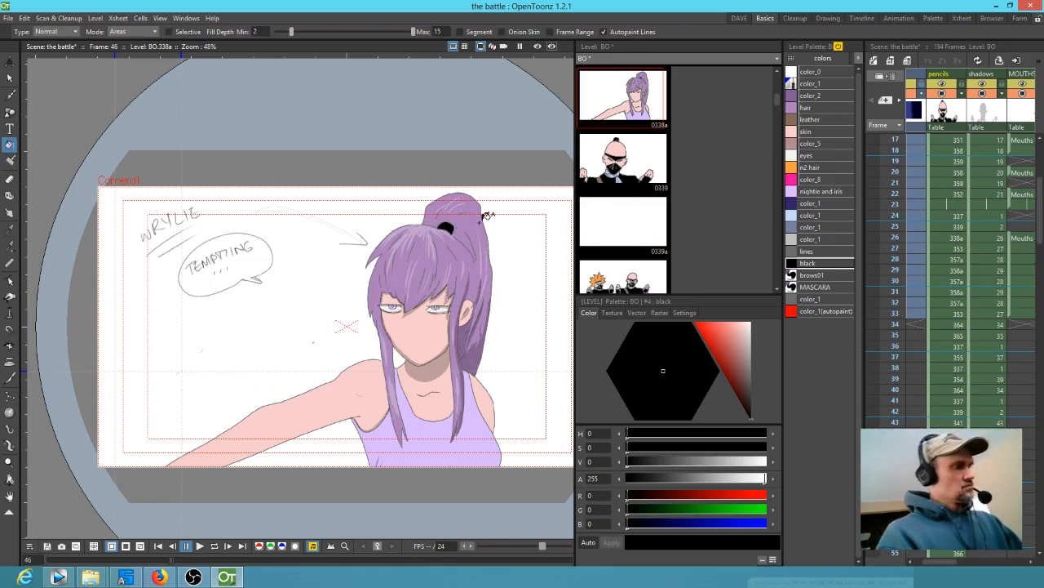
{"action": "key", "text": "Up"}
{"action": "key", "text": "Down"}
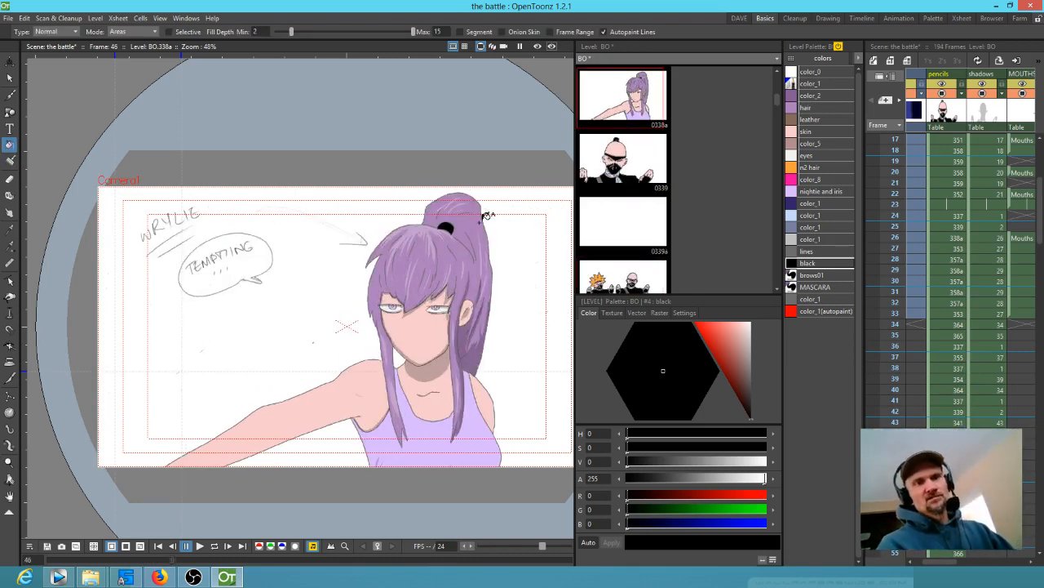
Step: Check the pencils through frame 49 and copy shadow drawing 2 from frame 42 to frame 48 of the shadows column
{"action": "key", "text": "Down"}
{"action": "key", "text": "Down"}
{"action": "key", "text": "Down"}
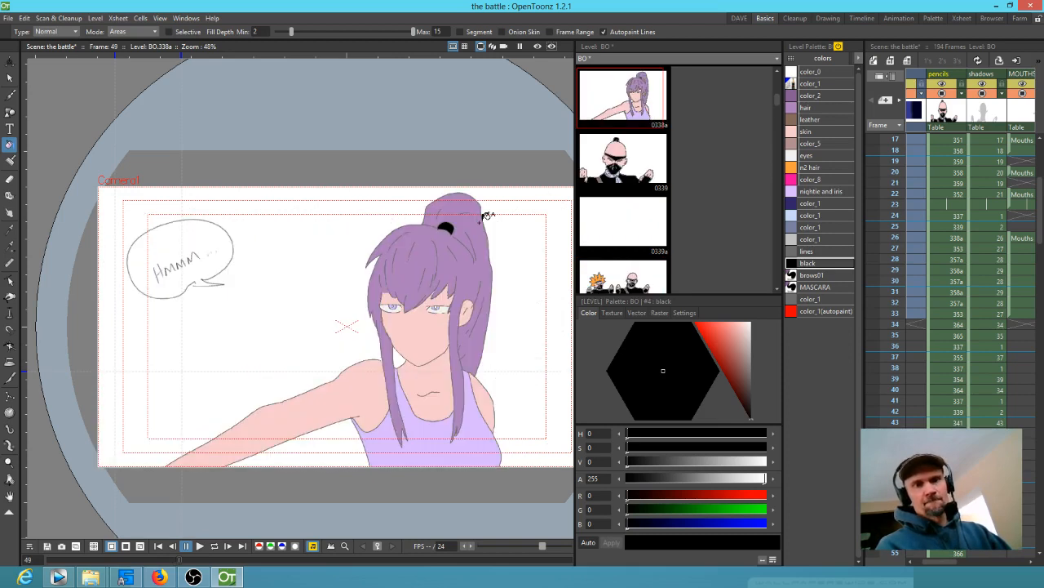
{"action": "key", "text": "Up"}
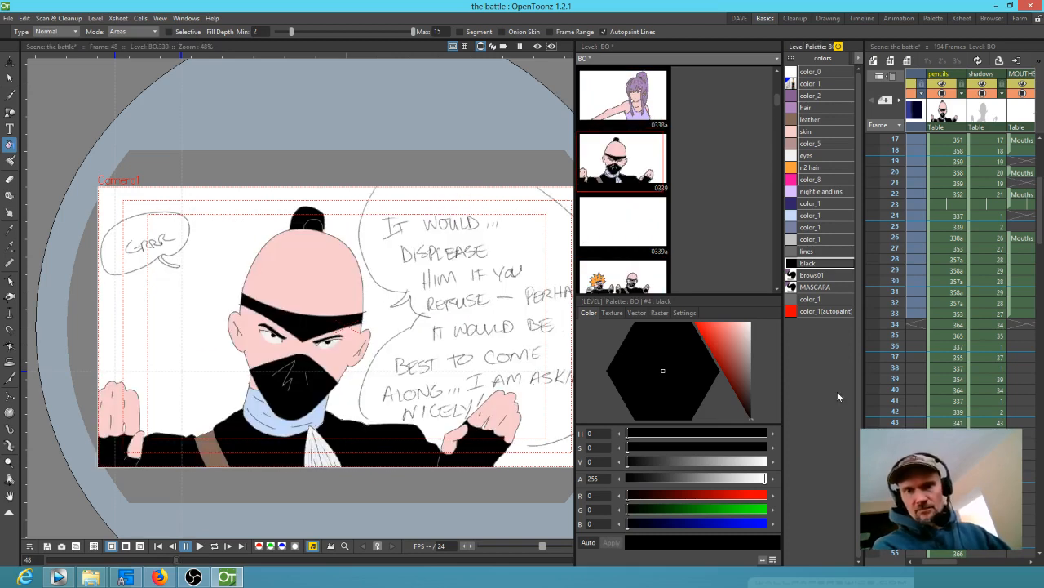
{"action": "left_click", "coordinate": [985, 411]}
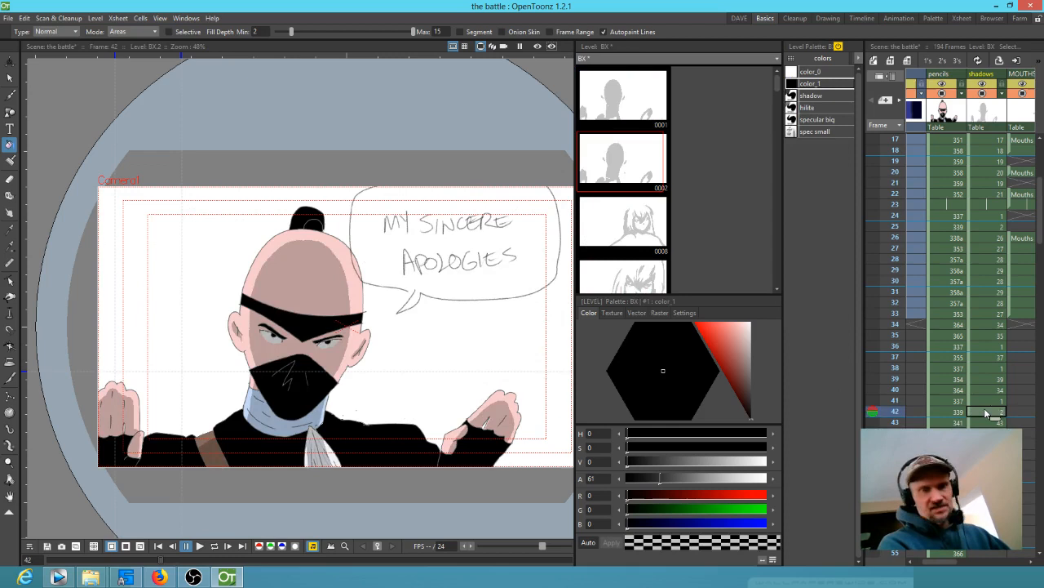
{"action": "left_click", "coordinate": [986, 477]}
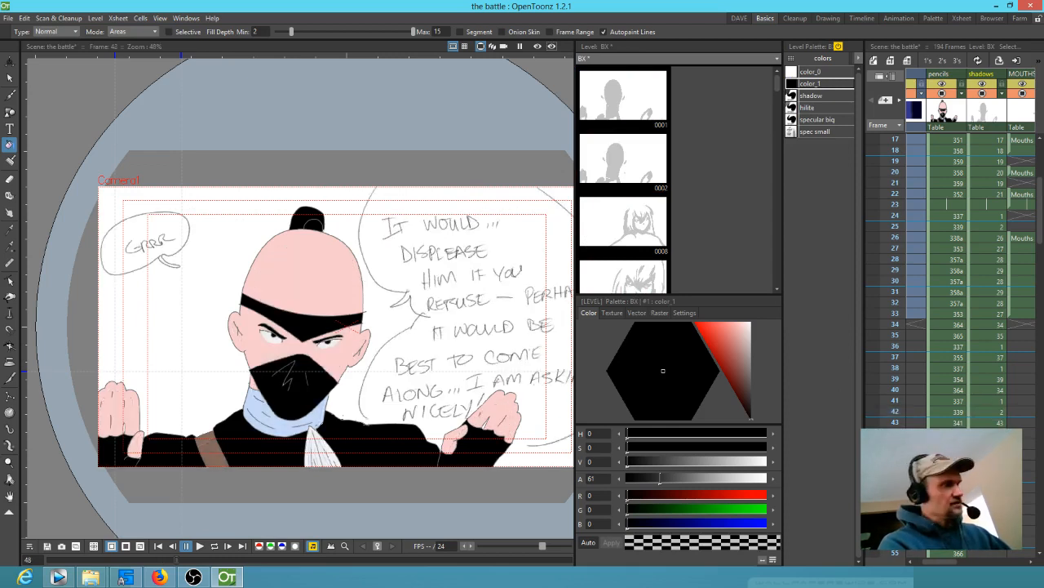
{"action": "key", "text": "ctrl+v"}
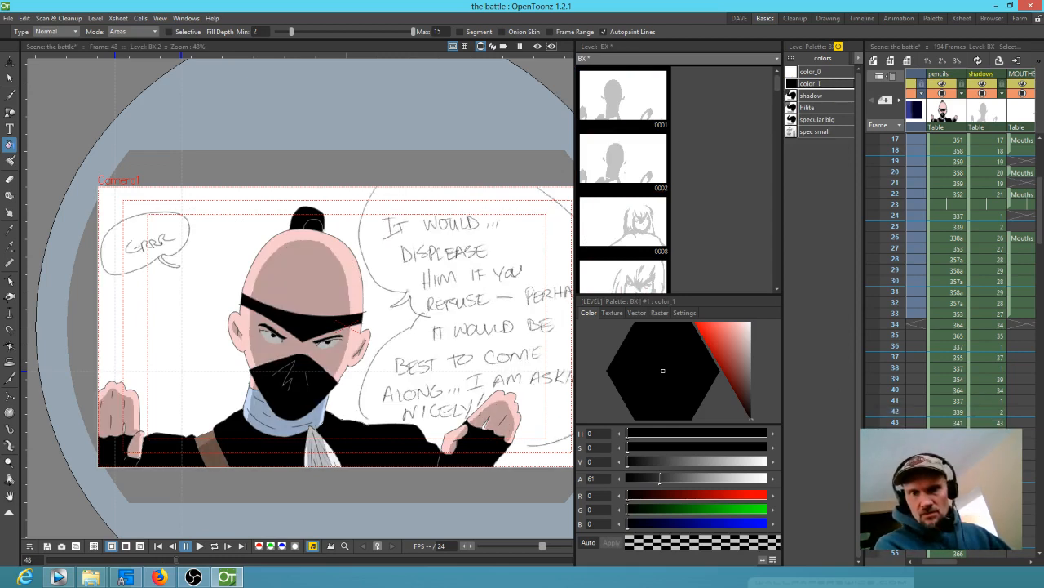
Step: Check the earlier pencils around frame 32 and fill the woman's top in pencil drawing 357 at frame 50 with the nightie and iris color
{"action": "left_click", "coordinate": [986, 456]}
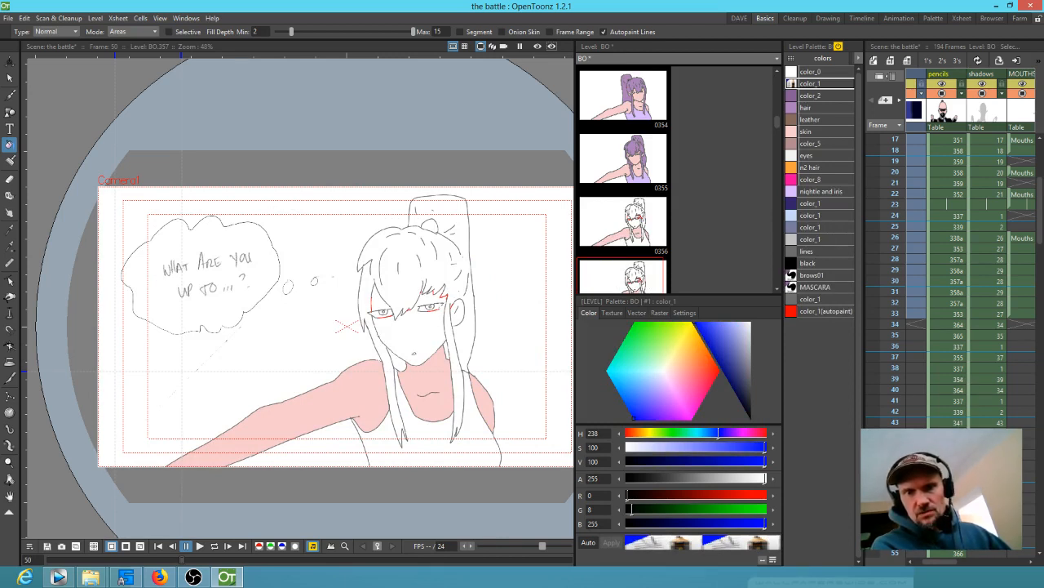
{"action": "left_click", "coordinate": [962, 304]}
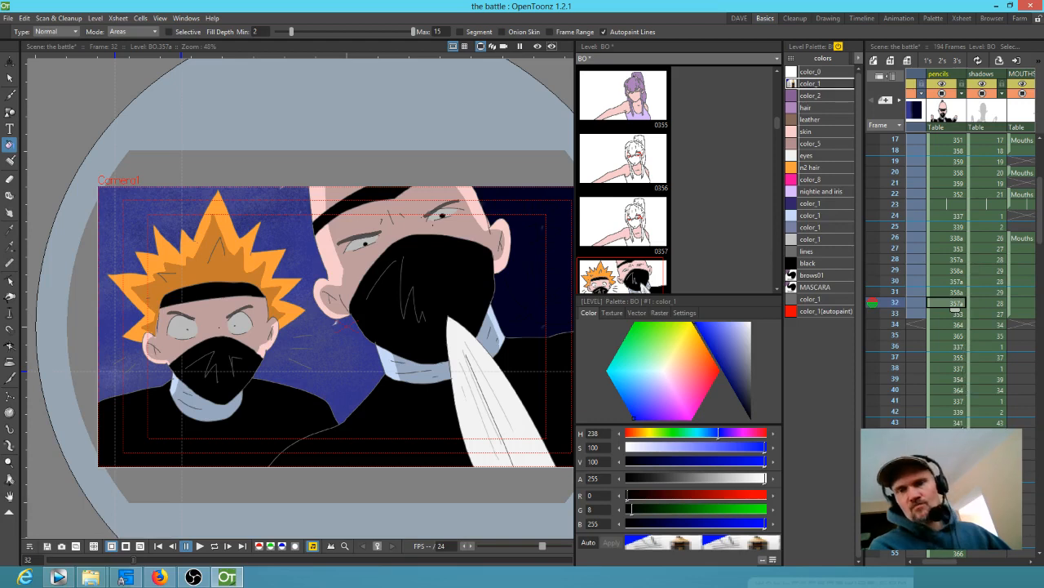
{"action": "scroll", "coordinate": [953, 335], "scroll_direction": "up", "scroll_amount": 5}
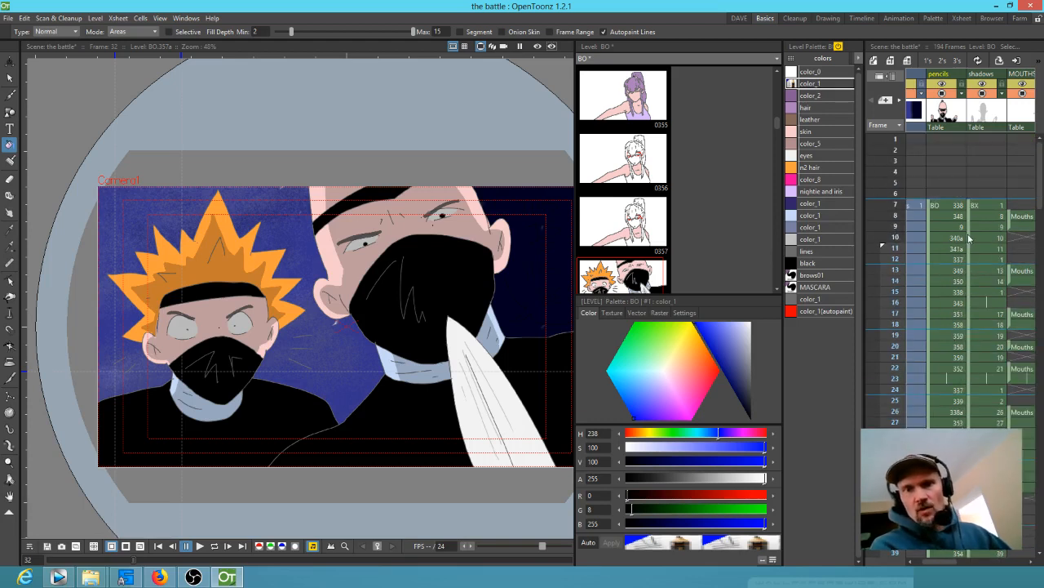
{"action": "scroll", "coordinate": [964, 349], "scroll_direction": "down", "scroll_amount": 5}
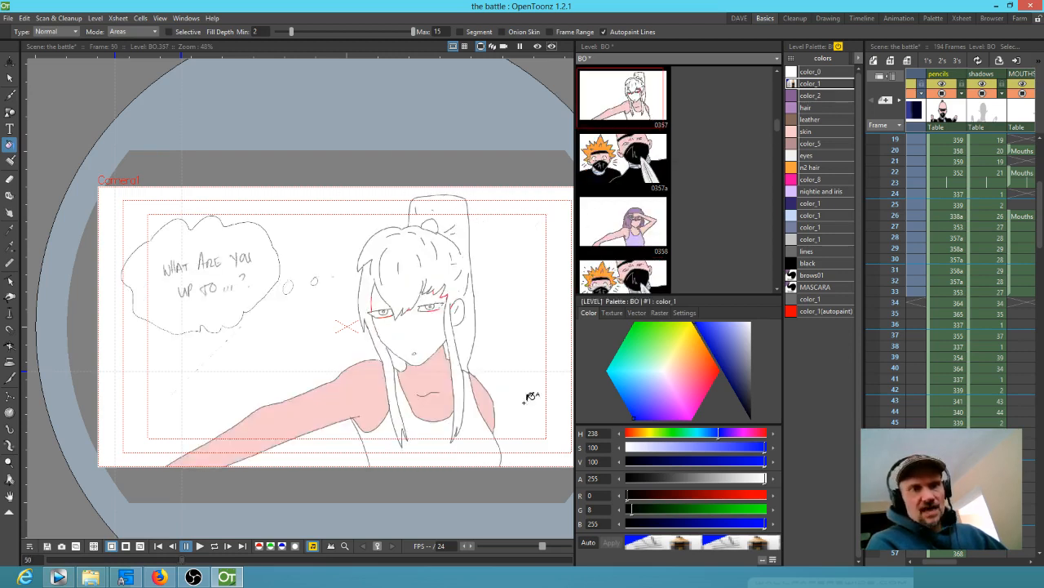
{"action": "left_click", "coordinate": [788, 193]}
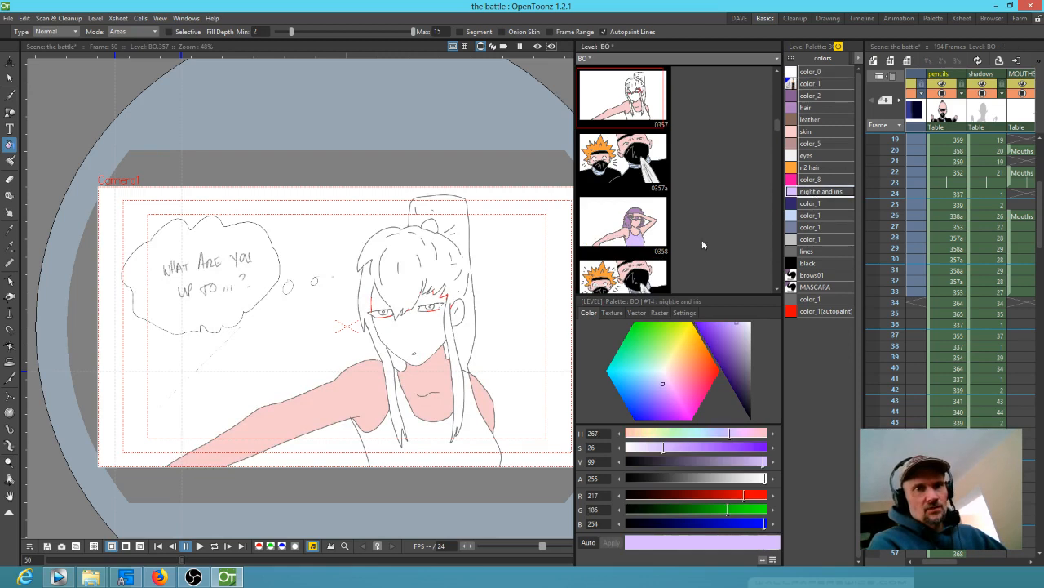
{"action": "left_click", "coordinate": [440, 430]}
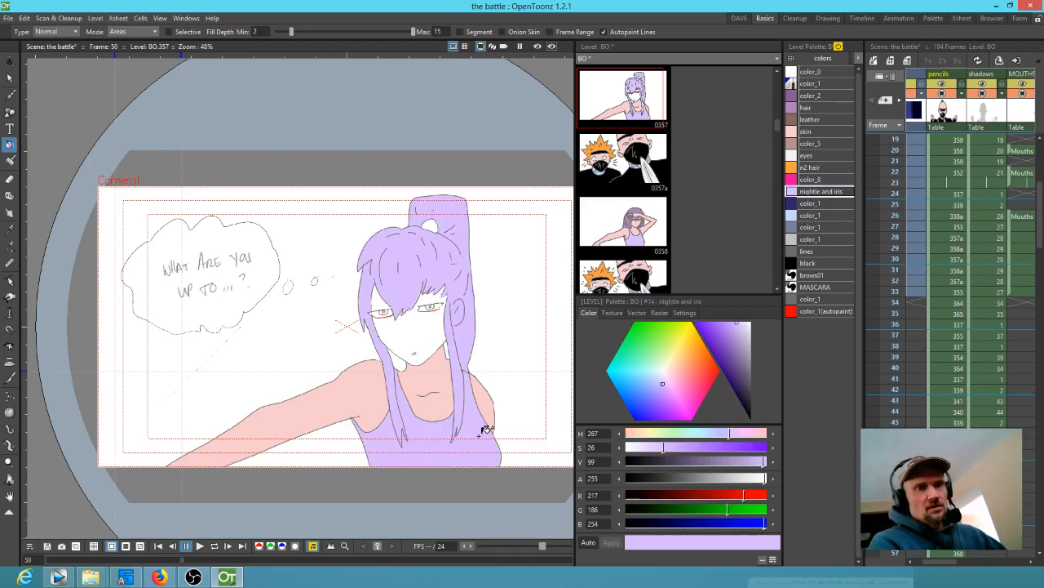
Step: Fill the woman's face and the forehead area above her eye with the skin color in pencil drawing 357
{"action": "scroll", "coordinate": [483, 431], "scroll_direction": "up", "scroll_amount": 5}
{"action": "scroll", "coordinate": [473, 428], "scroll_direction": "up", "scroll_amount": 2}
{"action": "scroll", "coordinate": [489, 431], "scroll_direction": "down", "scroll_amount": 3}
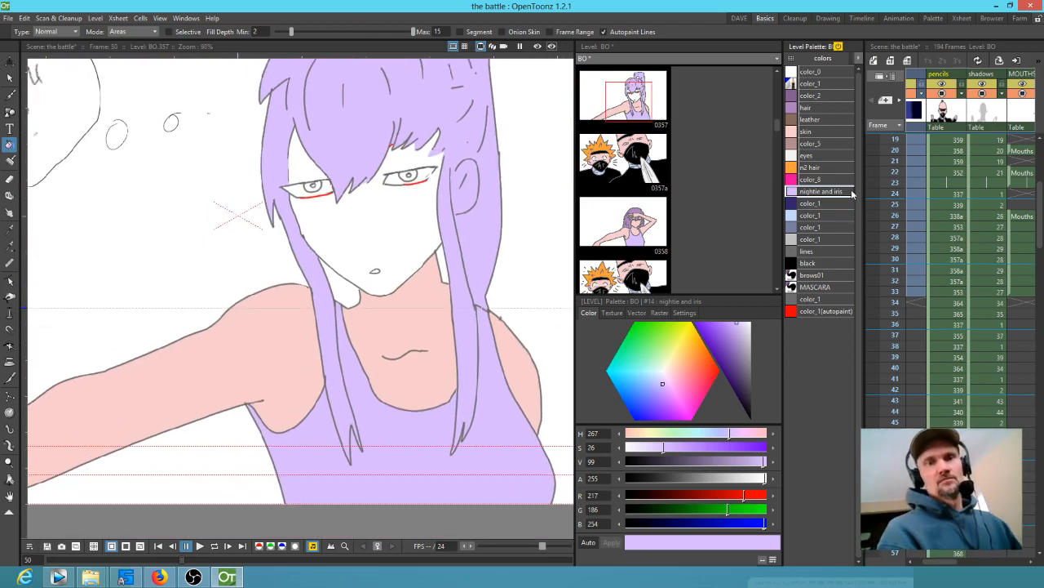
{"action": "left_click", "coordinate": [803, 133]}
{"action": "left_click", "coordinate": [404, 211]}
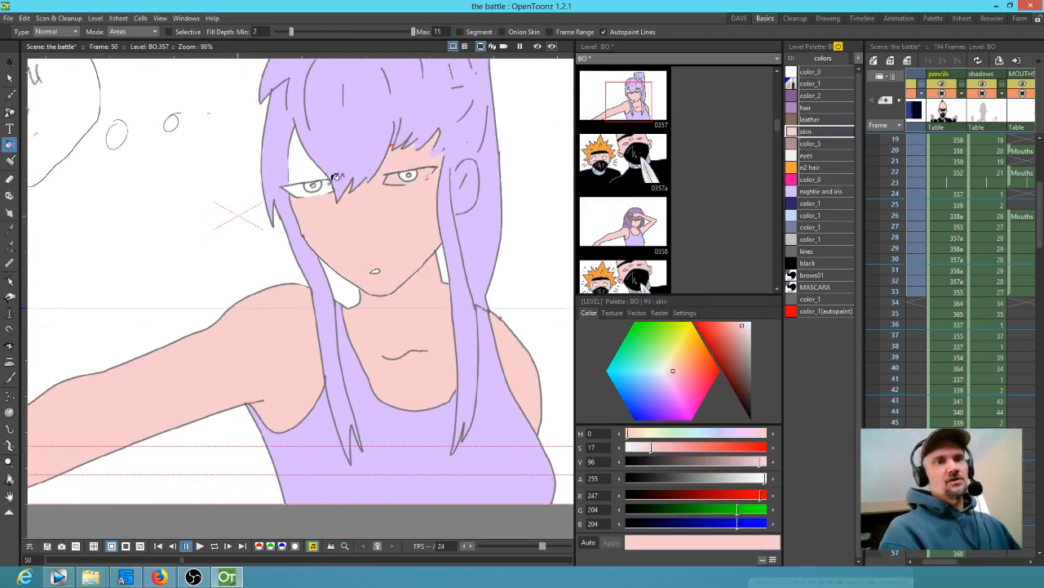
{"action": "left_click", "coordinate": [307, 163]}
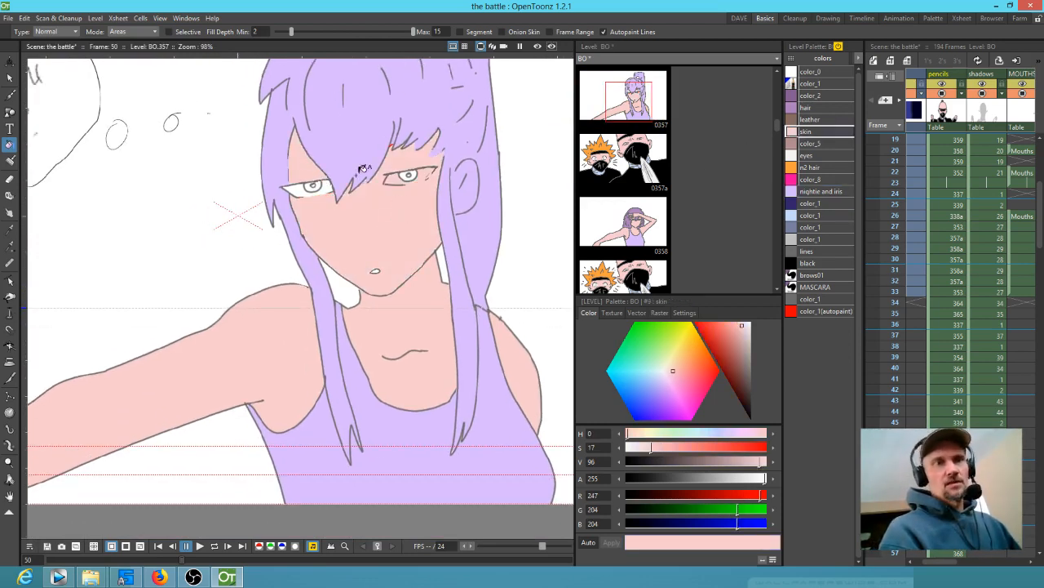
Step: Fill the irises of both eyes with the nightie and iris color
{"action": "left_click", "coordinate": [821, 191]}
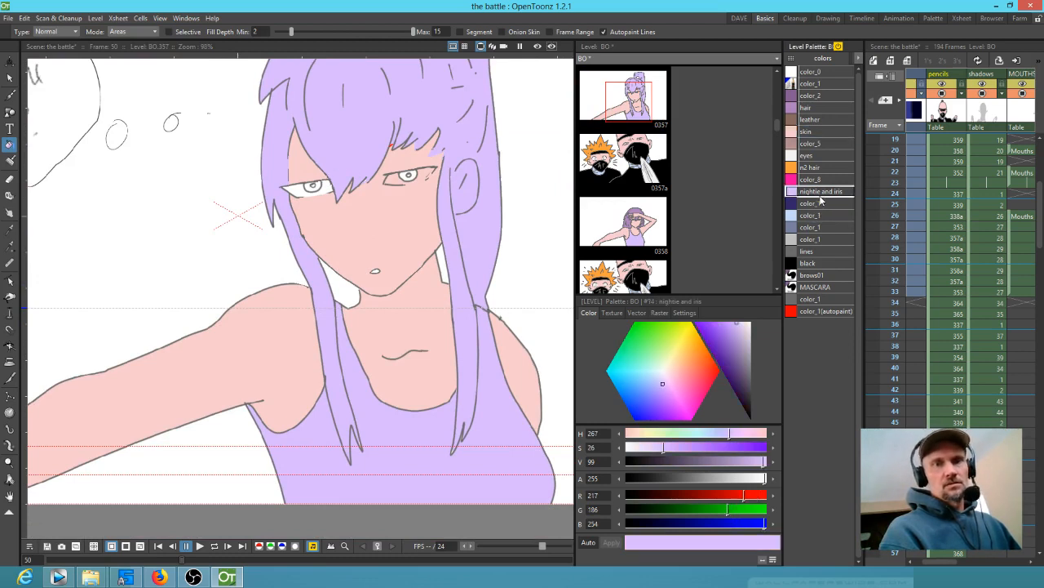
{"action": "scroll", "coordinate": [404, 174], "scroll_direction": "up", "scroll_amount": 3}
{"action": "left_click", "coordinate": [420, 169]}
{"action": "left_click", "coordinate": [261, 190]}
Step: Paint the hair color along the edge and tip of the long strand below her visible ear with the Paint Brush, separating it from the top
{"action": "scroll", "coordinate": [412, 349], "scroll_direction": "down", "scroll_amount": 3}
{"action": "left_click_drag", "start_coordinate": [418, 390], "coordinate": [387, 328]}
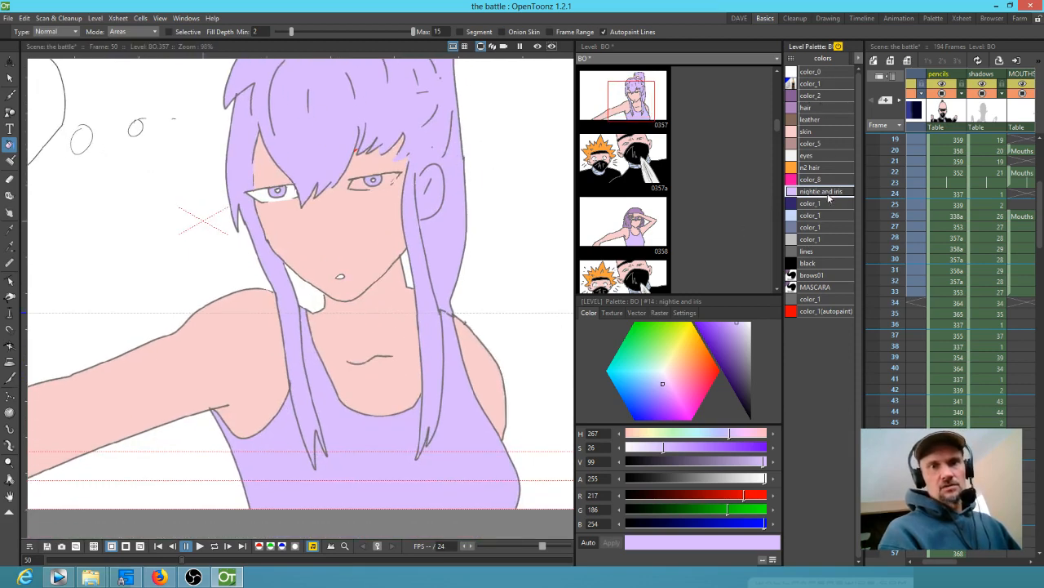
{"action": "left_click", "coordinate": [820, 109]}
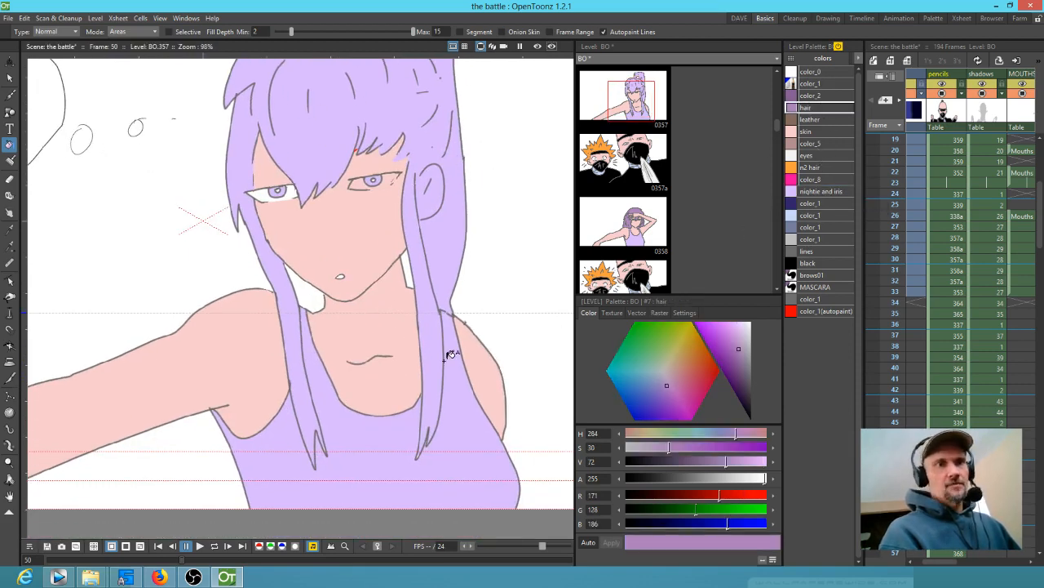
{"action": "key", "text": "j"}
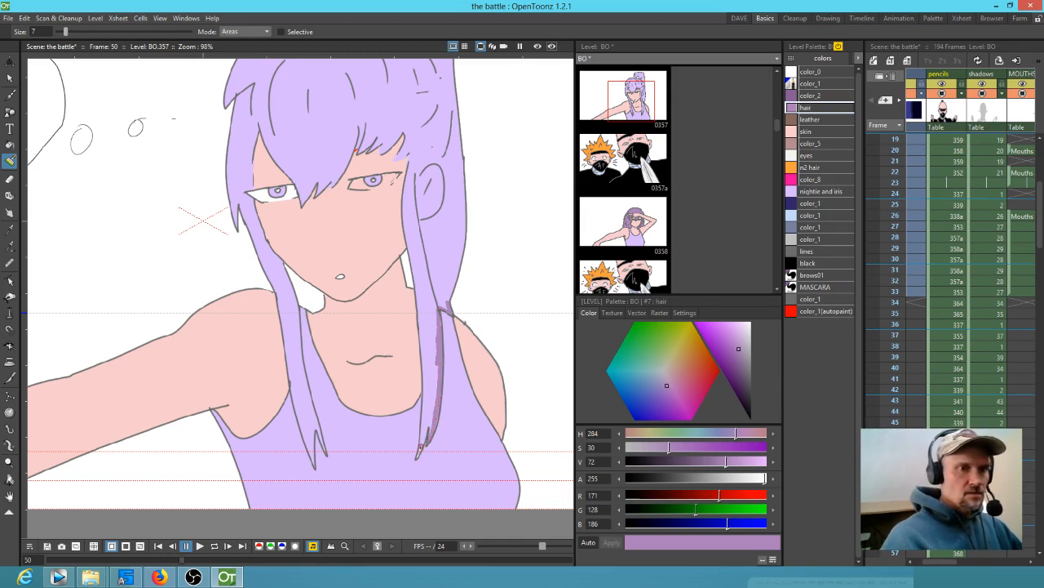
{"action": "left_click_drag", "start_coordinate": [416, 455], "coordinate": [423, 419]}
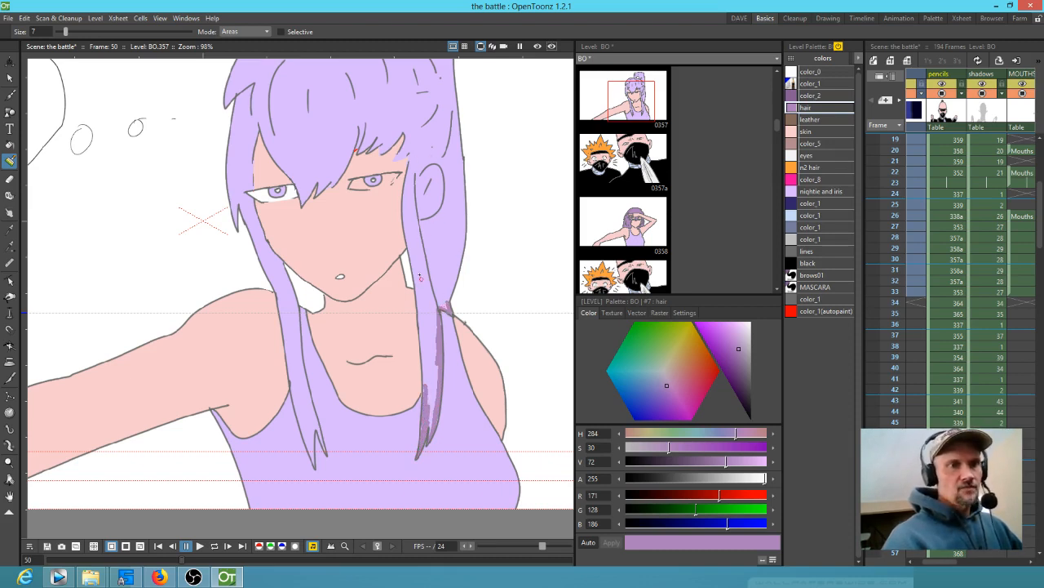
Step: Paint the hair color along the edges and forked tip of the long strand on the outstretched-arm side
{"action": "left_click_drag", "start_coordinate": [279, 262], "coordinate": [282, 274]}
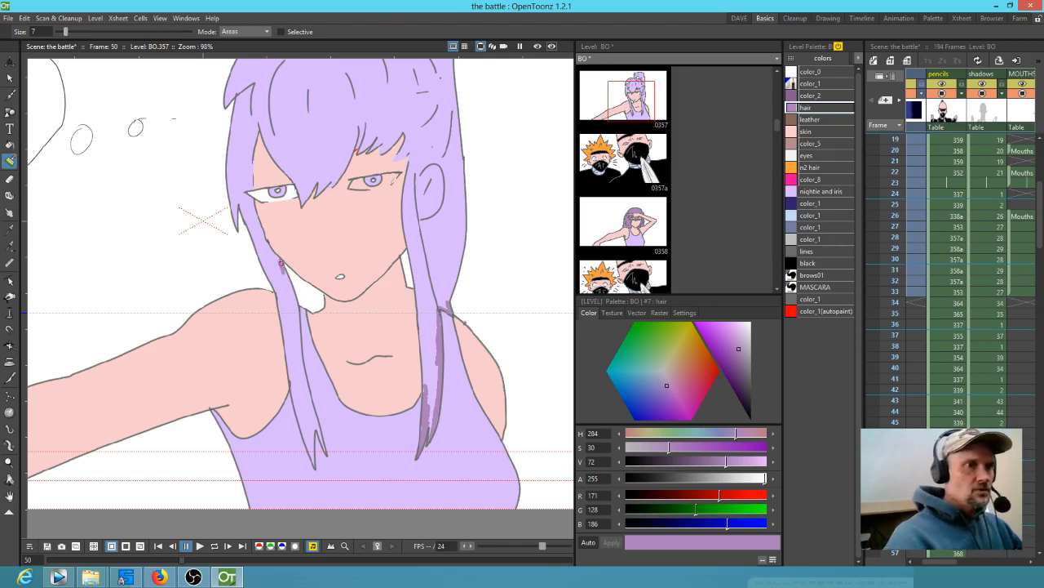
{"action": "left_click_drag", "start_coordinate": [296, 382], "coordinate": [291, 371]}
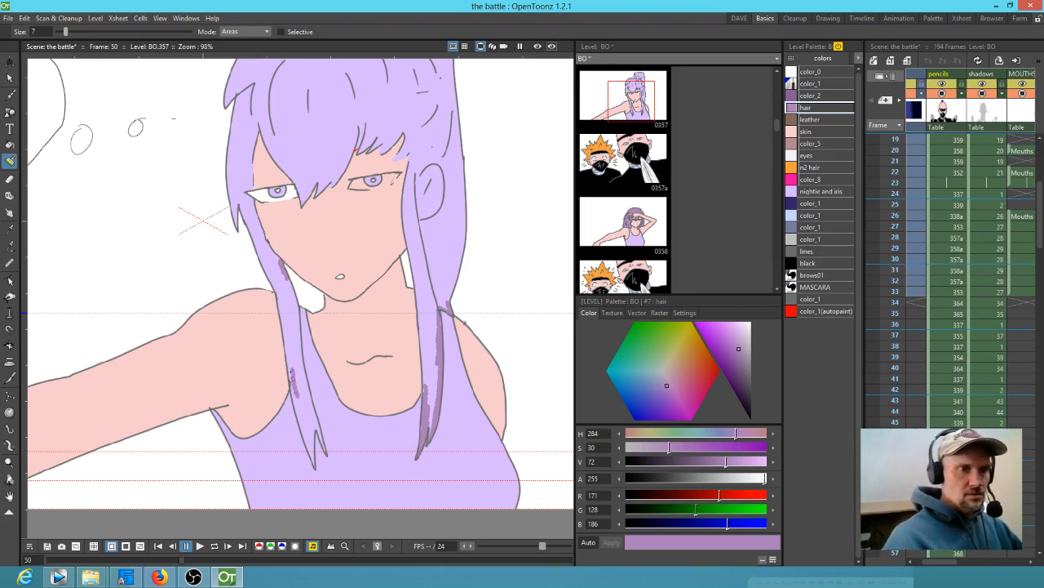
{"action": "left_click_drag", "start_coordinate": [277, 286], "coordinate": [285, 316]}
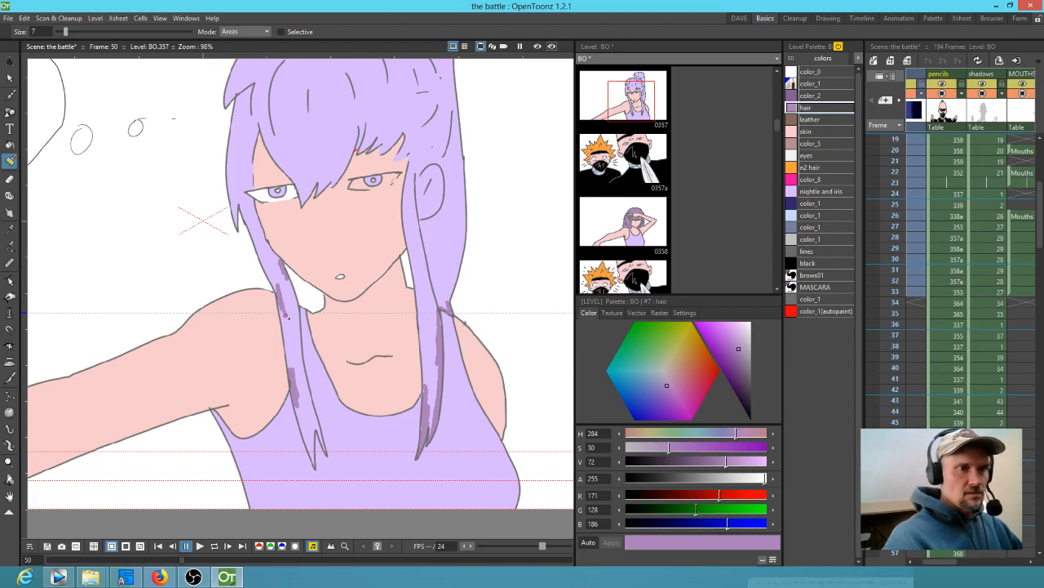
{"action": "left_click_drag", "start_coordinate": [297, 404], "coordinate": [301, 421]}
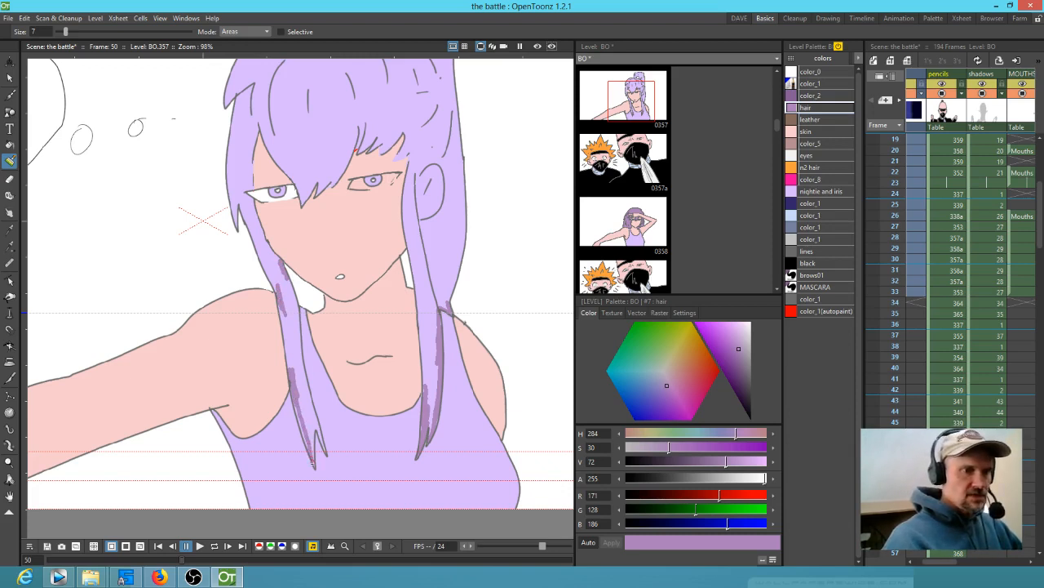
{"action": "left_click_drag", "start_coordinate": [297, 404], "coordinate": [310, 448]}
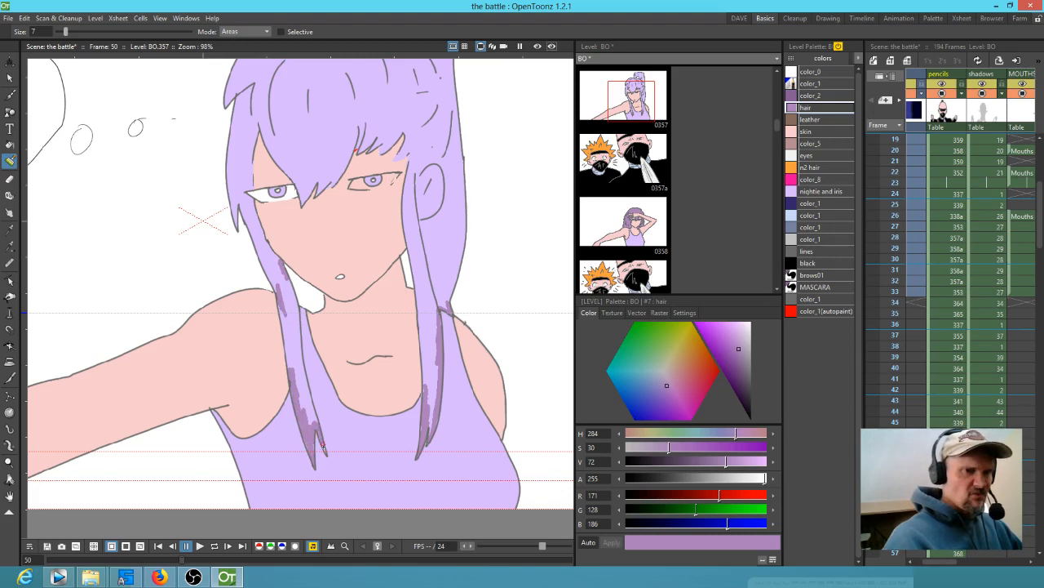
{"action": "left_click_drag", "start_coordinate": [307, 396], "coordinate": [310, 422]}
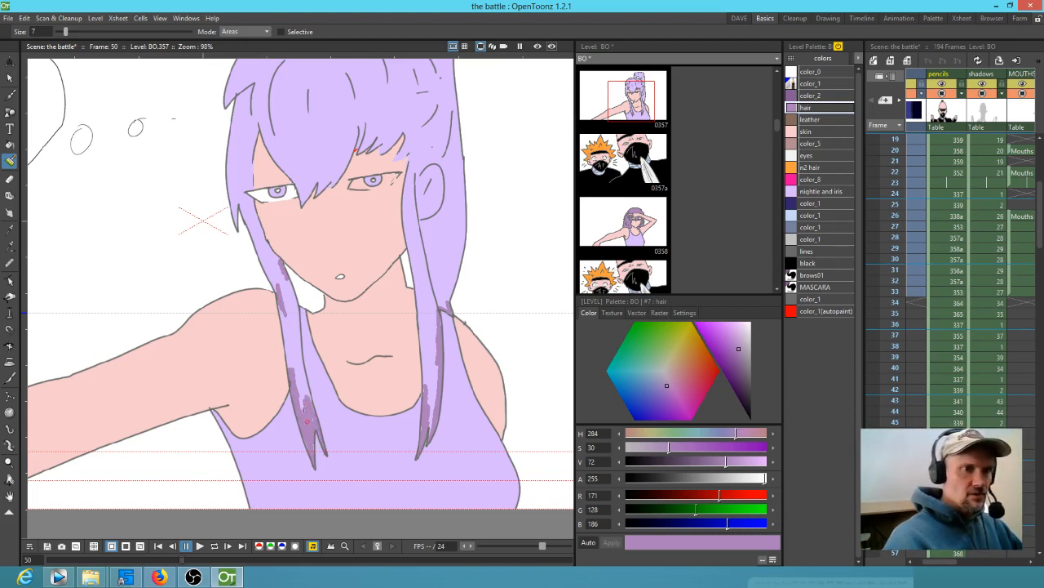
Step: Fill the woman's remaining light purple hair area with the hair color in pencil drawing 357
{"action": "left_click_drag", "start_coordinate": [430, 195], "coordinate": [435, 251]}
{"action": "key", "text": "f"}
{"action": "left_click", "coordinate": [448, 278]}
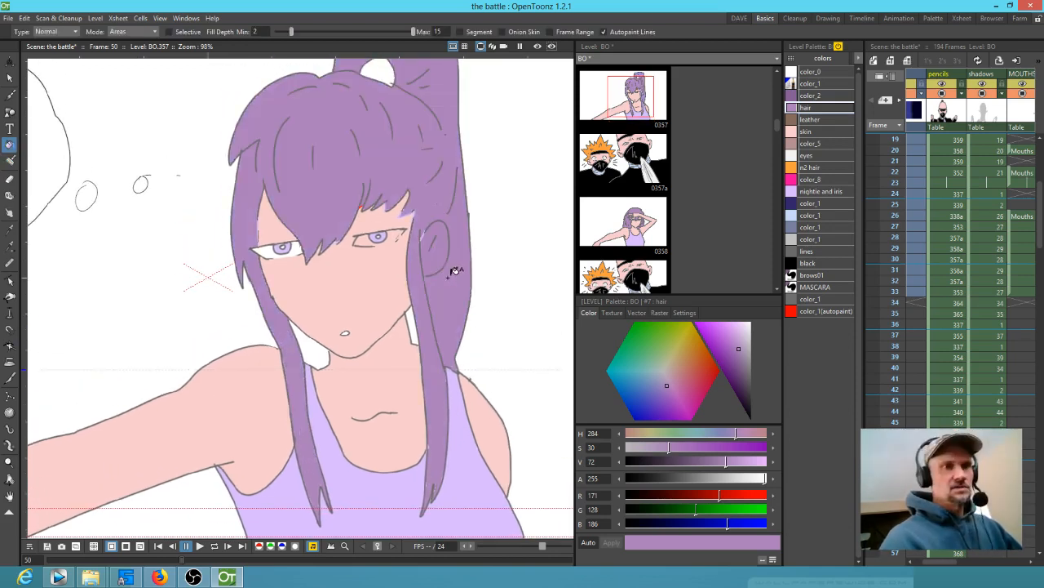
Step: Fill the white of the eye beside the long fringe strand with the eyes style
{"action": "left_click", "coordinate": [828, 156]}
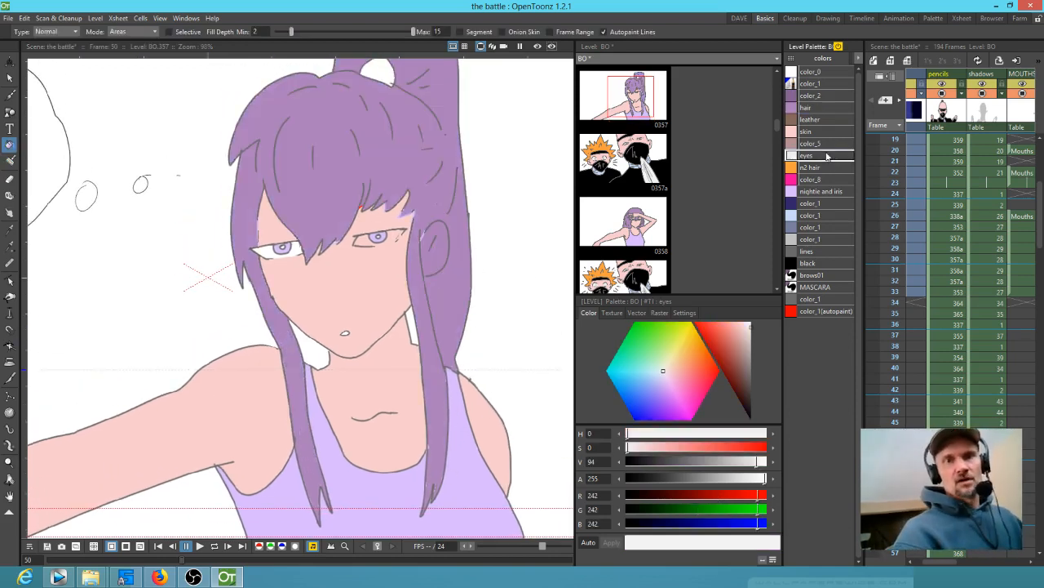
{"action": "key", "text": "shift+space"}
{"action": "left_click_drag", "start_coordinate": [363, 285], "coordinate": [452, 218]}
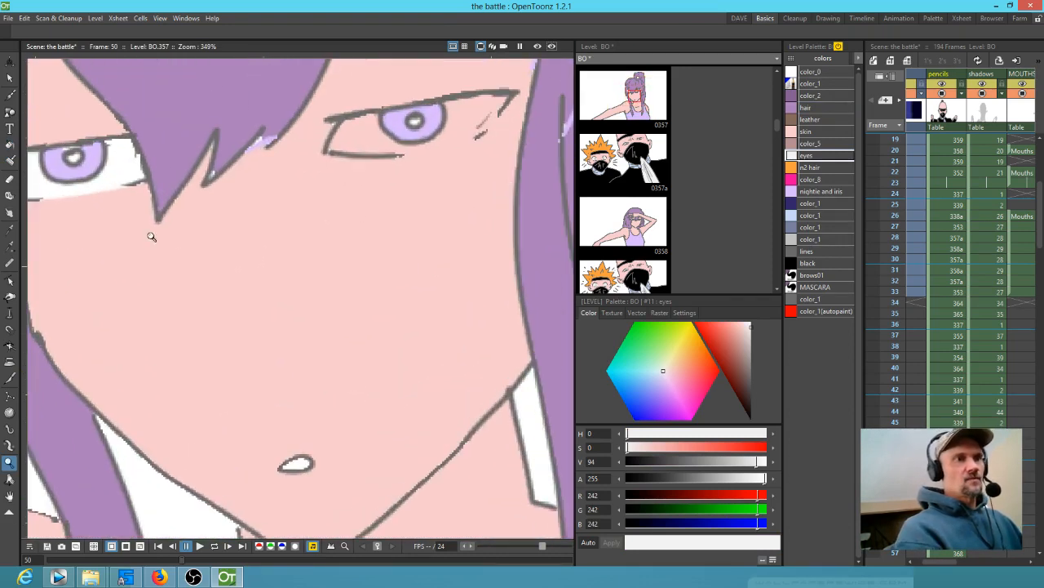
{"action": "key", "text": "f"}
{"action": "left_click", "coordinate": [131, 162]}
Step: Paint the white of the other, open-edged eye with the eyes style and fill its remaining skin-coloured corner
{"action": "left_click_drag", "start_coordinate": [300, 278], "coordinate": [348, 394]}
{"action": "key", "text": "q"}
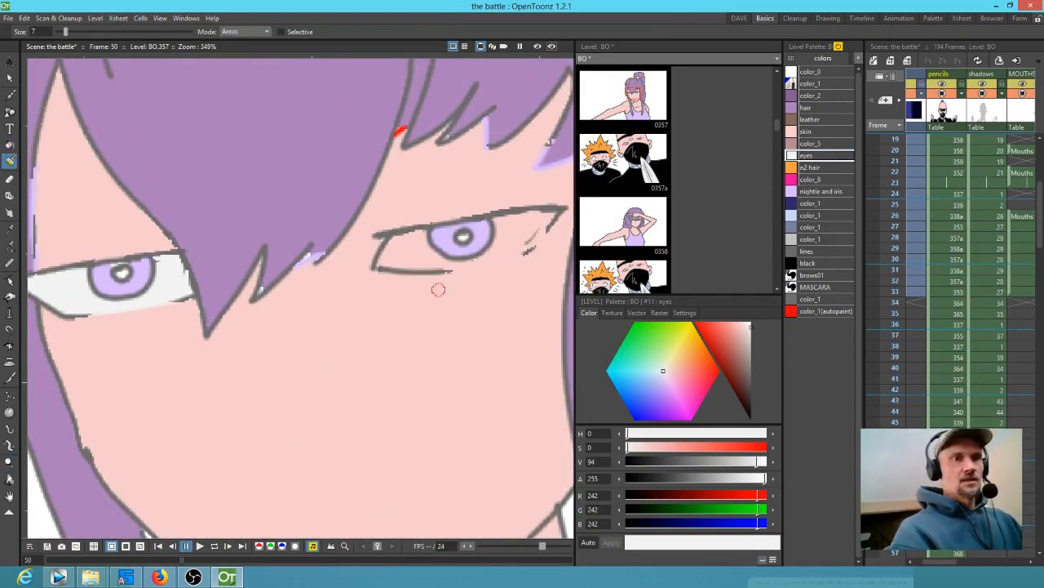
{"action": "mouse_move", "coordinate": [432, 268]}
{"action": "left_mouse_down"}
{"action": "mouse_move", "coordinate": [499, 255]}
{"action": "mouse_move", "coordinate": [547, 227]}
{"action": "left_mouse_up"}
{"action": "key", "text": "f"}
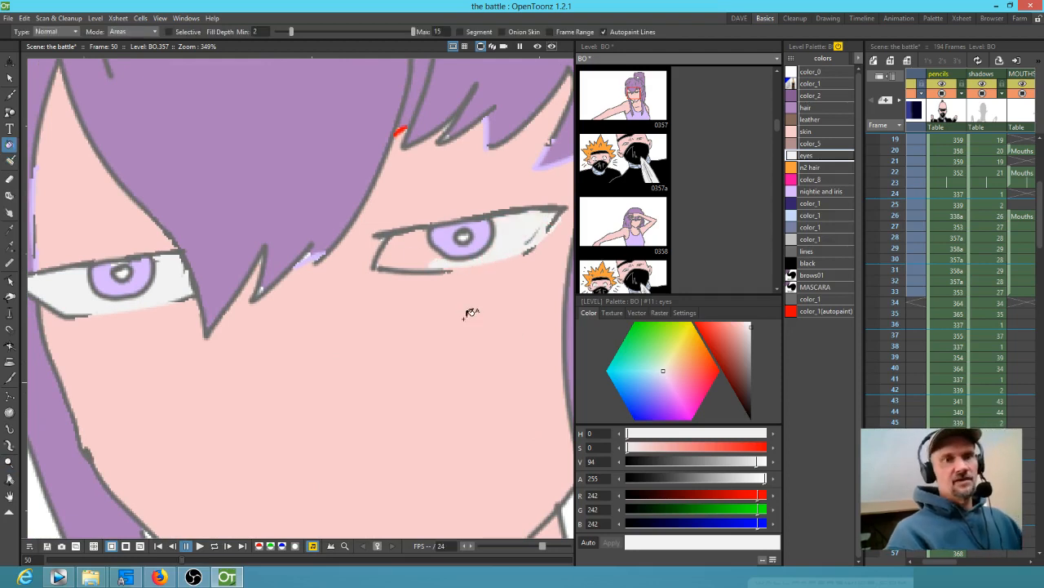
{"action": "left_click", "coordinate": [430, 258]}
{"action": "mouse_move", "coordinate": [408, 368]}
{"action": "left_mouse_down"}
{"action": "mouse_move", "coordinate": [368, 344]}
{"action": "mouse_move", "coordinate": [404, 355]}
{"action": "left_mouse_up"}
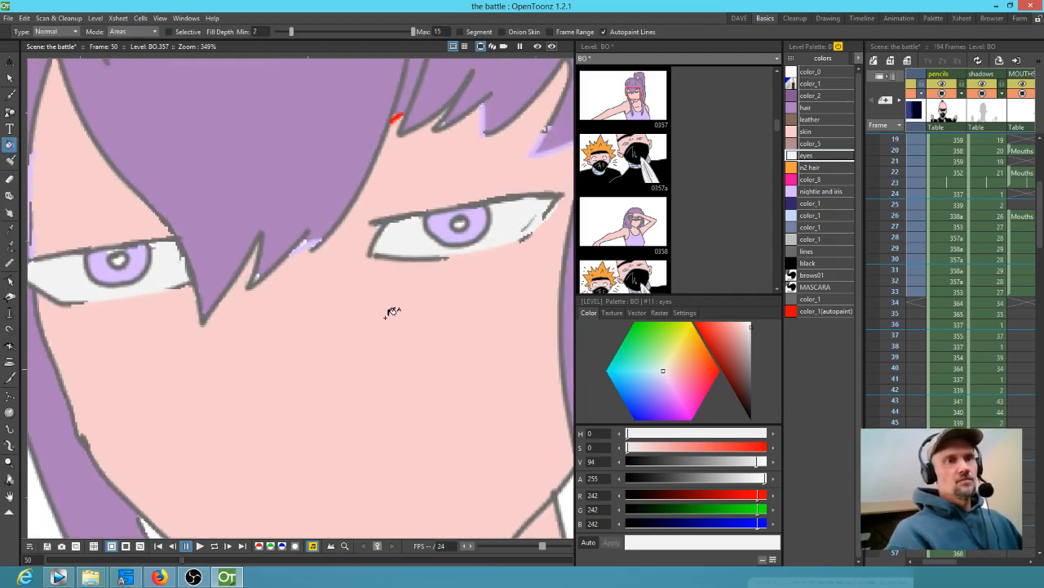
Step: Try to paint over the light purple patch at the fringe tip between the eyes with the hair style
{"action": "key", "text": "k"}
{"action": "left_click", "coordinate": [333, 170]}
{"action": "key", "text": "j"}
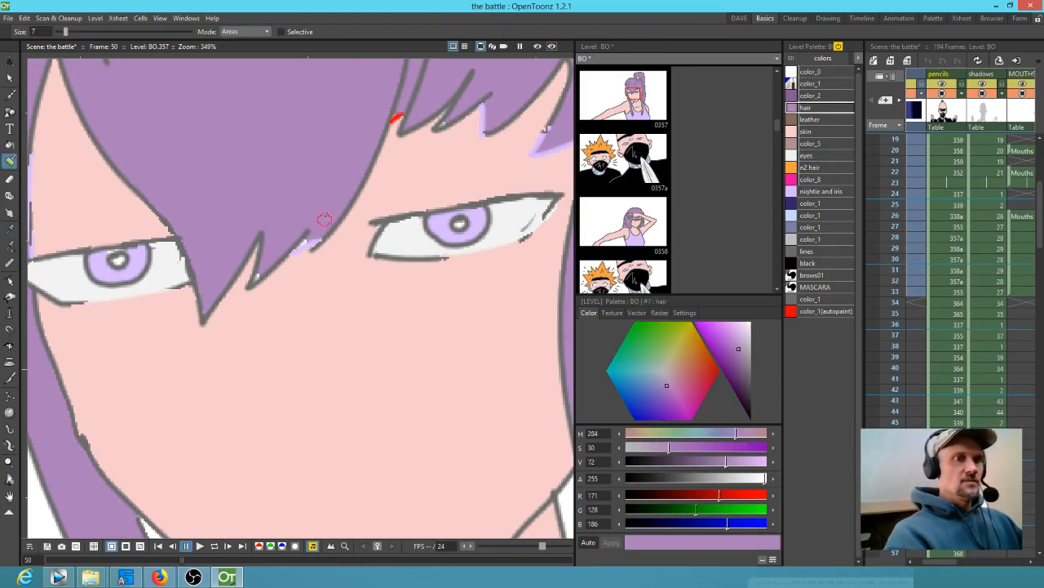
{"action": "left_click_drag", "start_coordinate": [322, 232], "coordinate": [302, 251]}
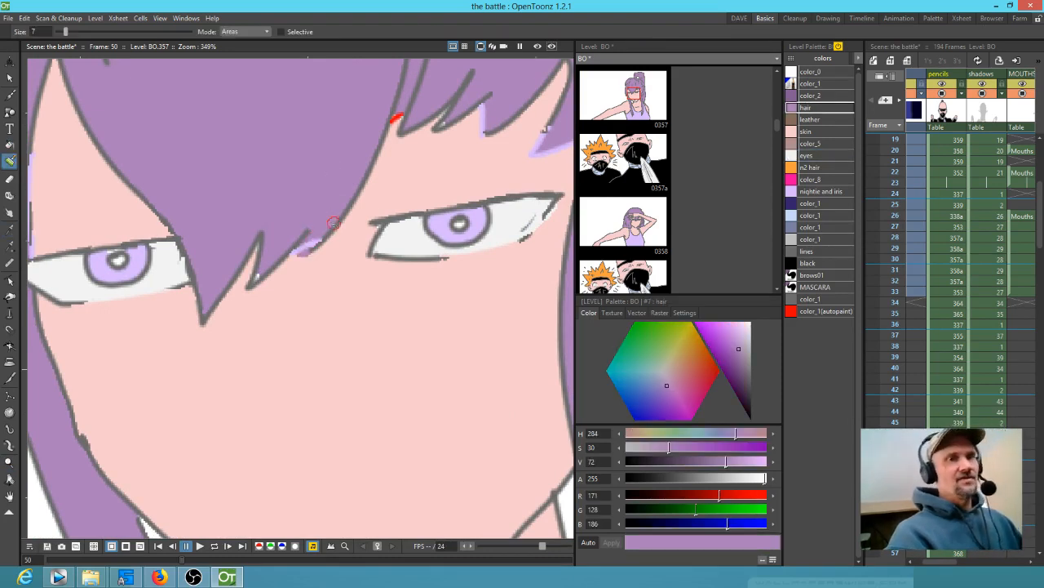
Step: Erase the badly coloured patches along the fringe edges with the size 7 eraser and make the lines style current
{"action": "key", "text": "a"}
{"action": "left_click_drag", "start_coordinate": [319, 237], "coordinate": [323, 236]}
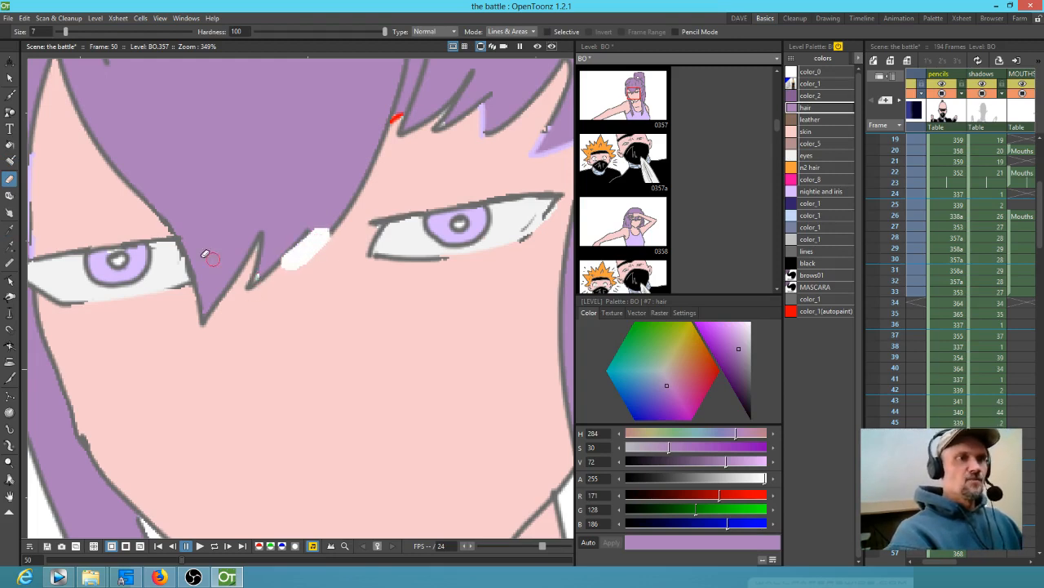
{"action": "mouse_move", "coordinate": [187, 250]}
{"action": "left_mouse_down"}
{"action": "mouse_move", "coordinate": [178, 240]}
{"action": "mouse_move", "coordinate": [189, 272]}
{"action": "mouse_move", "coordinate": [194, 259]}
{"action": "left_mouse_up"}
{"action": "left_click_drag", "start_coordinate": [467, 189], "coordinate": [413, 293]}
{"action": "mouse_move", "coordinate": [348, 219]}
{"action": "left_mouse_down"}
{"action": "mouse_move", "coordinate": [346, 209]}
{"action": "mouse_move", "coordinate": [341, 234]}
{"action": "left_mouse_up"}
{"action": "left_click_drag", "start_coordinate": [434, 204], "coordinate": [430, 242]}
{"action": "mouse_move", "coordinate": [522, 233]}
{"action": "left_mouse_down"}
{"action": "mouse_move", "coordinate": [498, 231]}
{"action": "mouse_move", "coordinate": [478, 257]}
{"action": "mouse_move", "coordinate": [540, 231]}
{"action": "mouse_move", "coordinate": [521, 280]}
{"action": "left_mouse_up"}
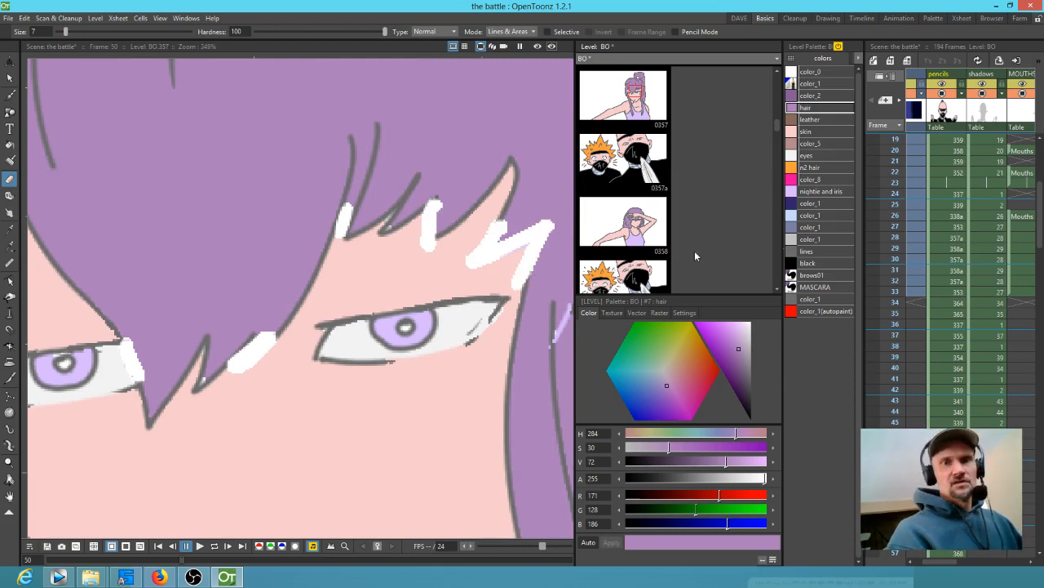
{"action": "left_click", "coordinate": [814, 253]}
Step: Try to repaint the erased hair edge beside the partly covered eye with the area paint brush, and undo the stroke
{"action": "key", "text": "j"}
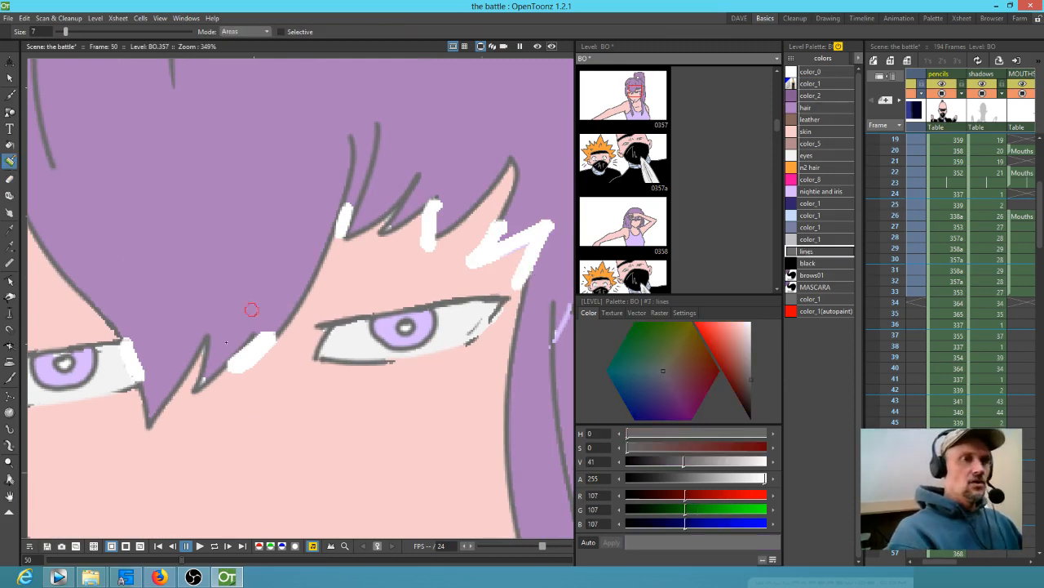
{"action": "mouse_move", "coordinate": [131, 336]}
{"action": "left_mouse_down"}
{"action": "mouse_move", "coordinate": [116, 330]}
{"action": "mouse_move", "coordinate": [147, 395]}
{"action": "left_mouse_up"}
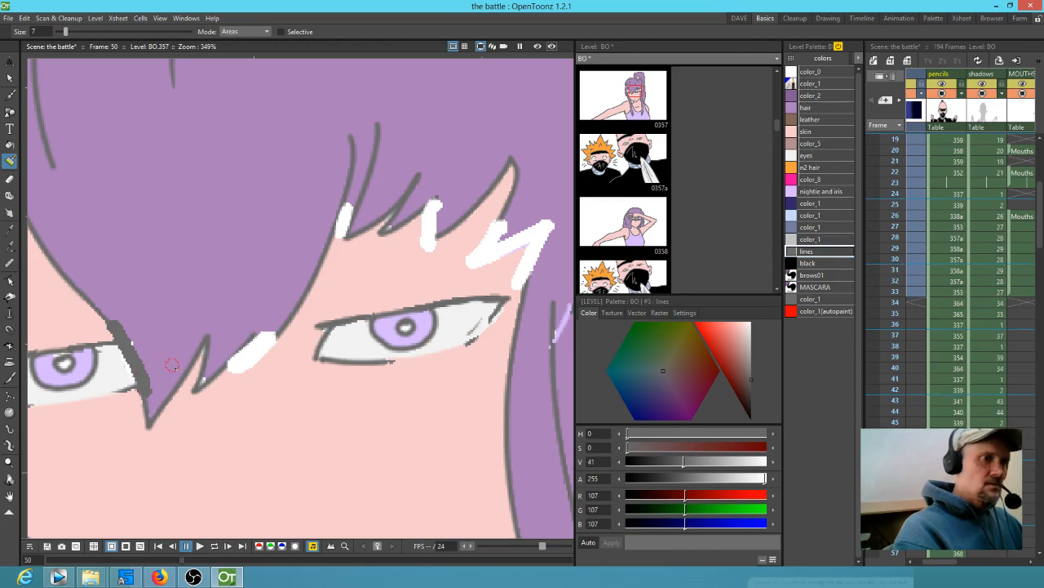
{"action": "key", "text": "ctrl+z"}
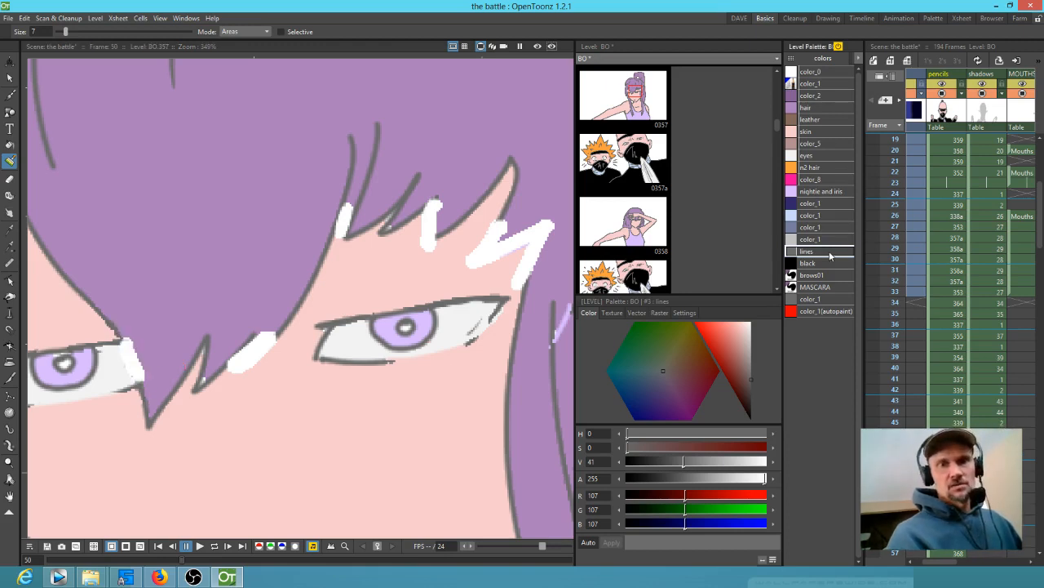
Step: Redraw the erased fringe outlines with the Brush tool in the lines style, closing the hair tips around the forehead
{"action": "key", "text": "b"}
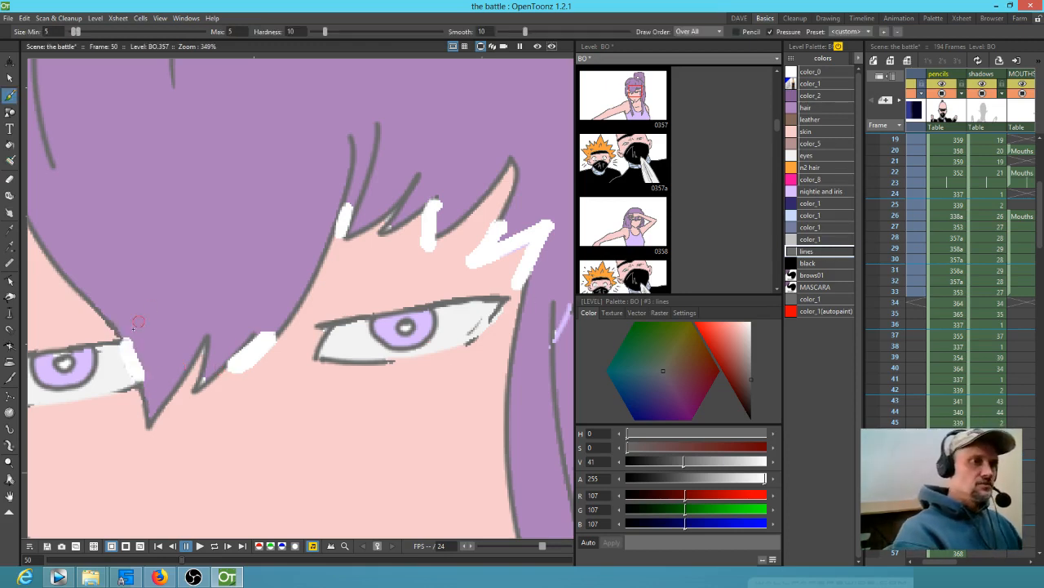
{"action": "left_click_drag", "start_coordinate": [115, 330], "coordinate": [142, 393]}
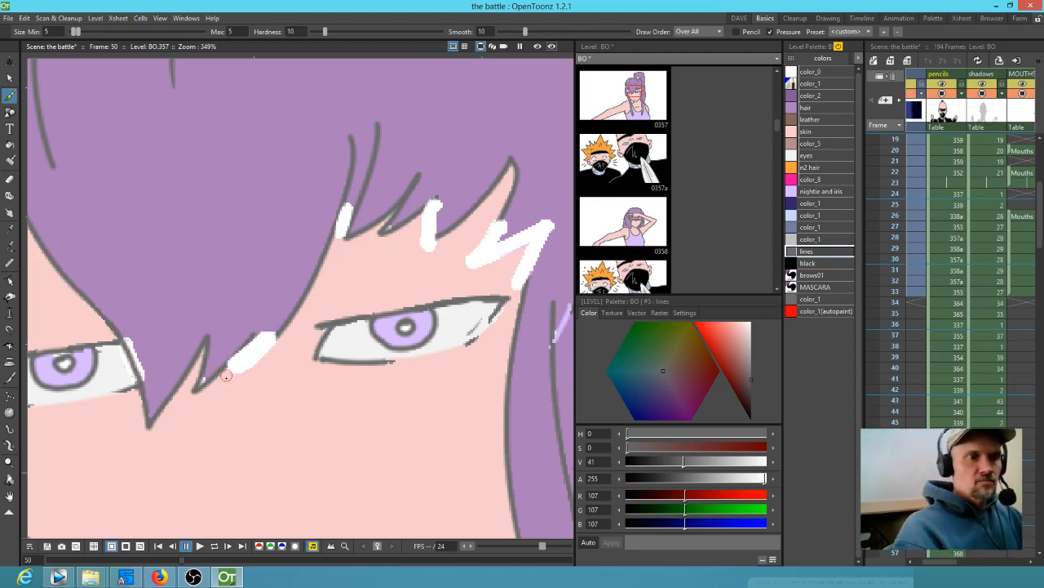
{"action": "mouse_move", "coordinate": [225, 372]}
{"action": "left_mouse_down"}
{"action": "mouse_move", "coordinate": [257, 328]}
{"action": "mouse_move", "coordinate": [252, 359]}
{"action": "mouse_move", "coordinate": [292, 319]}
{"action": "left_mouse_up"}
{"action": "left_click_drag", "start_coordinate": [343, 200], "coordinate": [350, 237]}
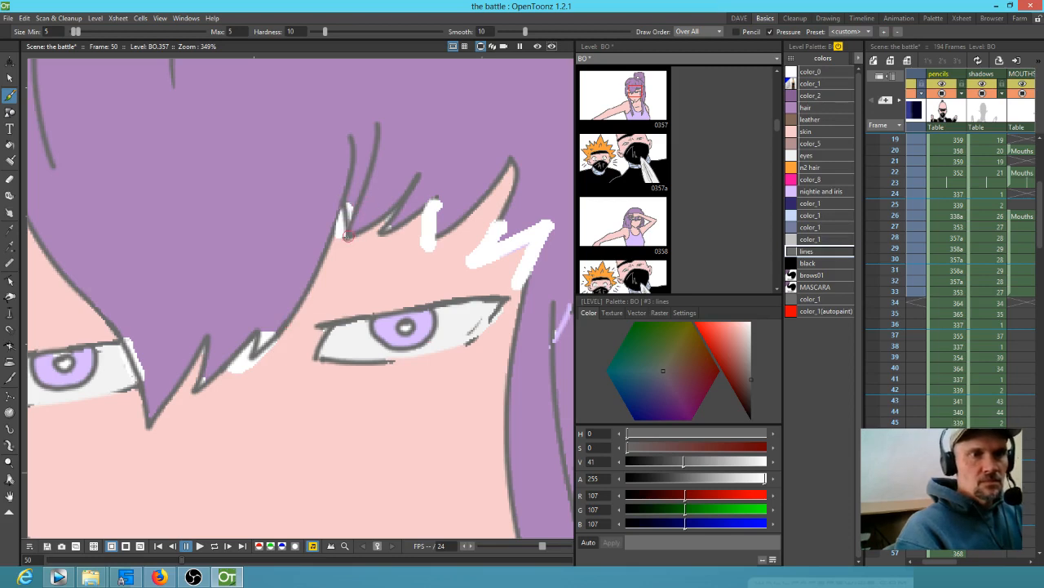
{"action": "mouse_move", "coordinate": [419, 213]}
{"action": "left_mouse_down"}
{"action": "mouse_move", "coordinate": [439, 198]}
{"action": "mouse_move", "coordinate": [428, 241]}
{"action": "mouse_move", "coordinate": [444, 234]}
{"action": "left_mouse_up"}
{"action": "left_click_drag", "start_coordinate": [512, 252], "coordinate": [459, 273]}
{"action": "mouse_move", "coordinate": [447, 235]}
{"action": "left_mouse_down"}
{"action": "mouse_move", "coordinate": [415, 289]}
{"action": "mouse_move", "coordinate": [491, 251]}
{"action": "mouse_move", "coordinate": [469, 316]}
{"action": "left_mouse_up"}
{"action": "left_click_drag", "start_coordinate": [500, 348], "coordinate": [474, 427]}
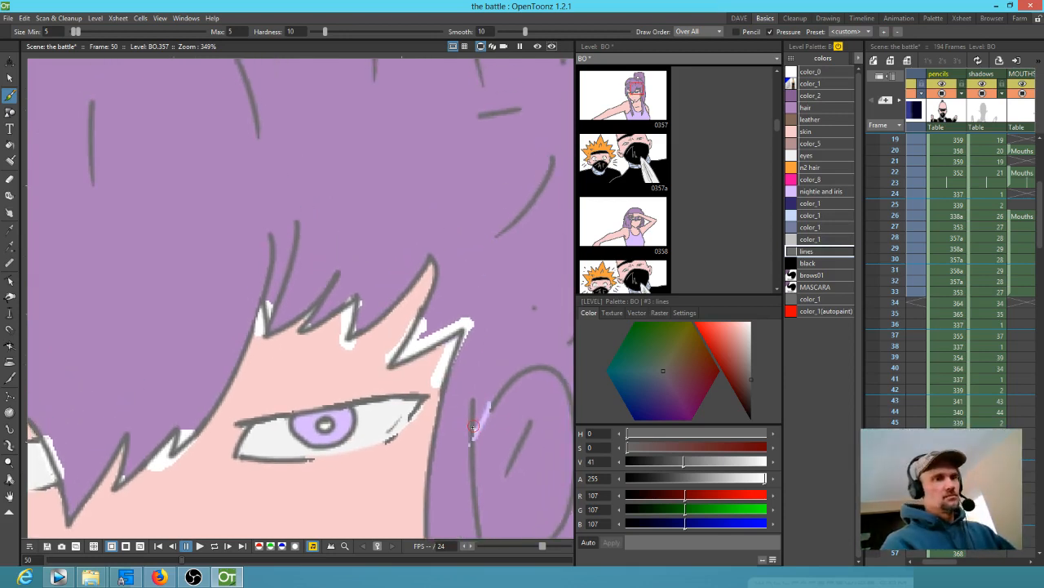
Step: Recolour the white gaps inside the redrawn fringe outlines with the hair style, including the edge beside the partly covered eye
{"action": "key", "text": "k"}
{"action": "left_click", "coordinate": [485, 286]}
{"action": "key", "text": "f"}
{"action": "left_click", "coordinate": [471, 317]}
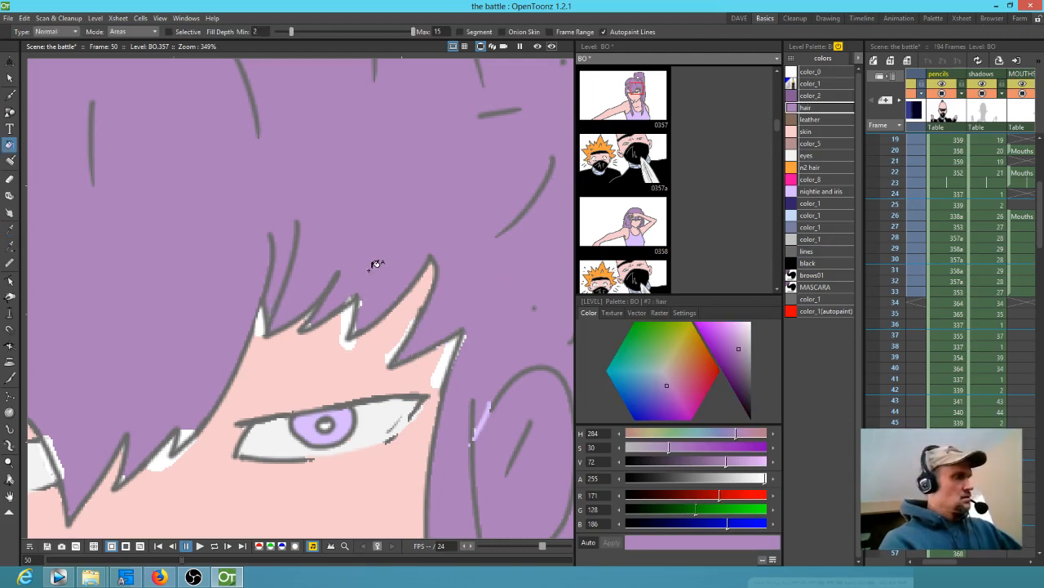
{"action": "key", "text": "j"}
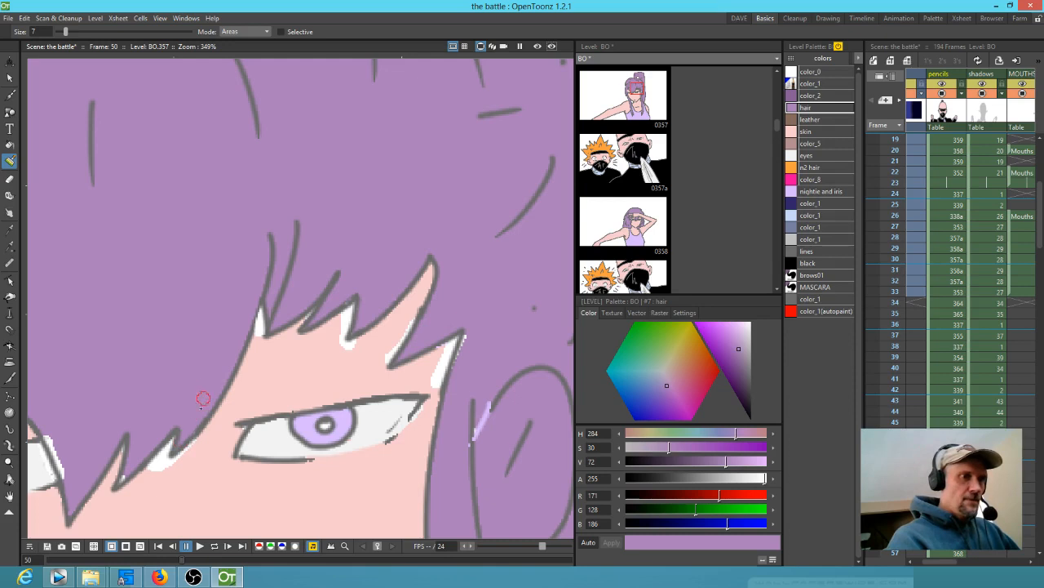
{"action": "left_click_drag", "start_coordinate": [146, 393], "coordinate": [205, 328]}
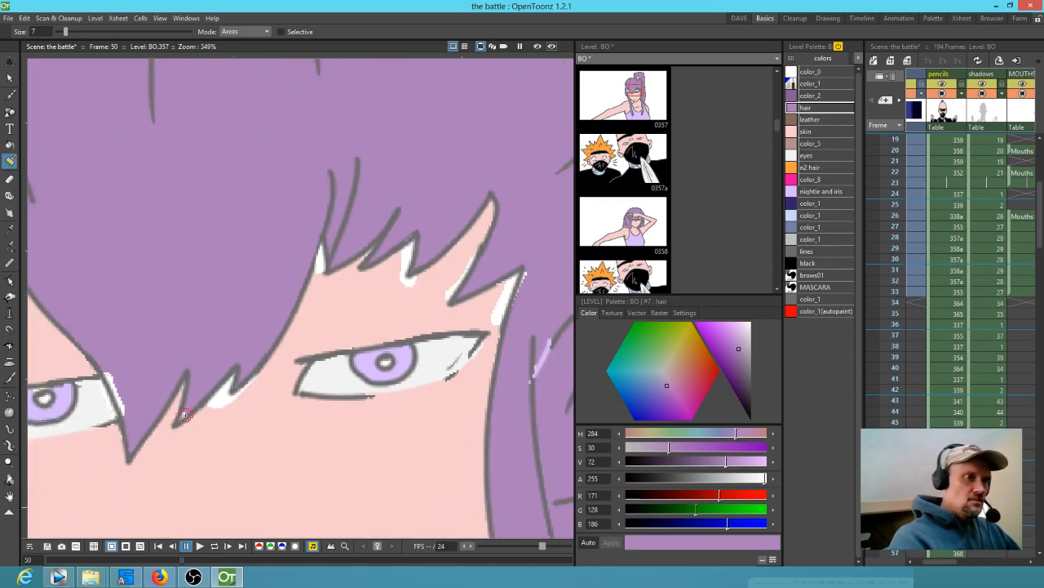
{"action": "mouse_move", "coordinate": [102, 359]}
{"action": "left_mouse_down"}
{"action": "mouse_move", "coordinate": [130, 407]}
{"action": "mouse_move", "coordinate": [120, 399]}
{"action": "left_mouse_up"}
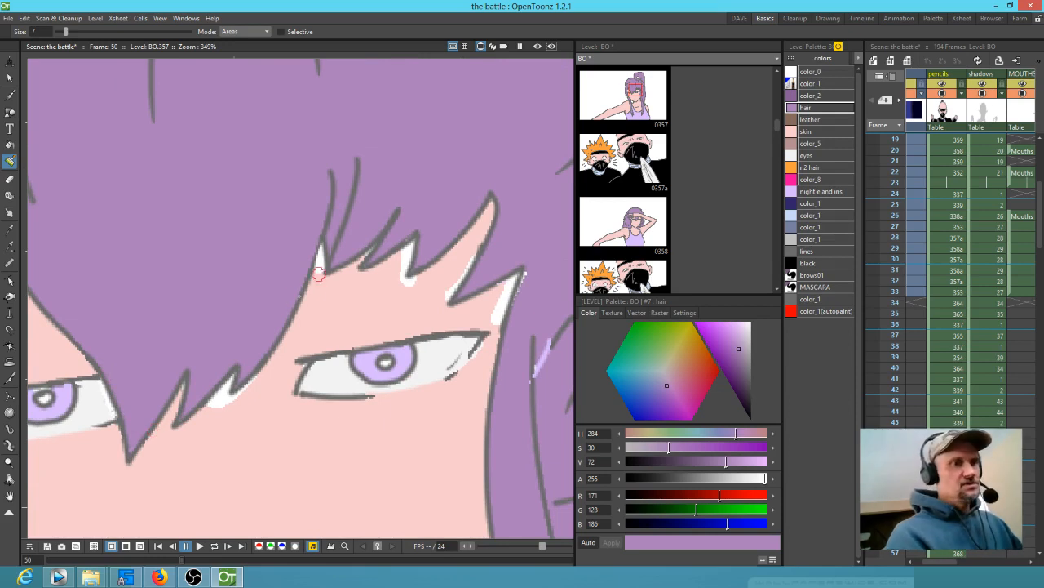
Step: Paint the white gaps below the fringe tip and in the narrow notch above the eye with the skin style
{"action": "key", "text": "k"}
{"action": "left_click", "coordinate": [256, 423]}
{"action": "key", "text": "j"}
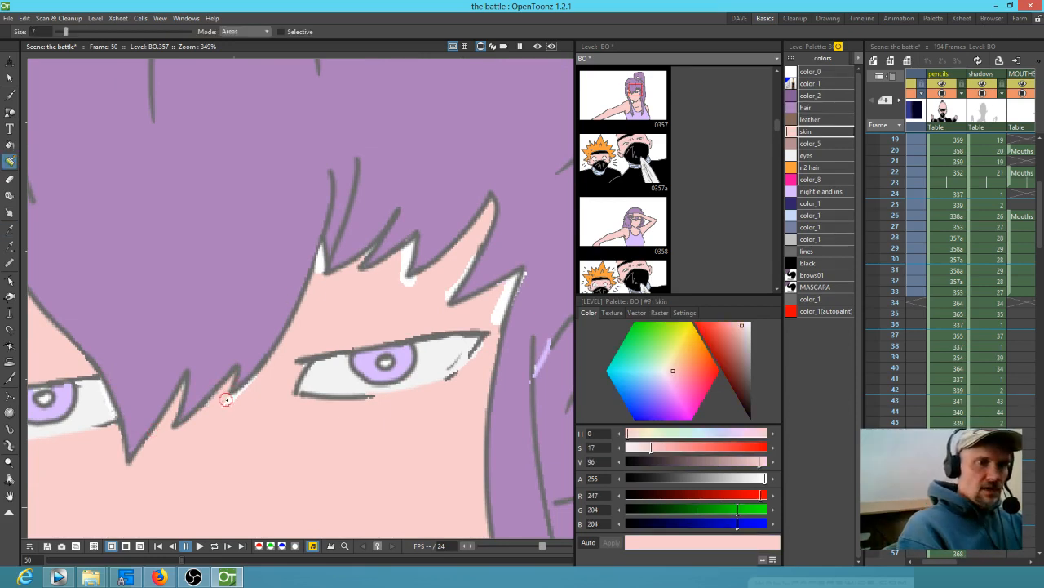
{"action": "left_click_drag", "start_coordinate": [319, 248], "coordinate": [317, 287]}
{"action": "key", "text": "ctrl+z"}
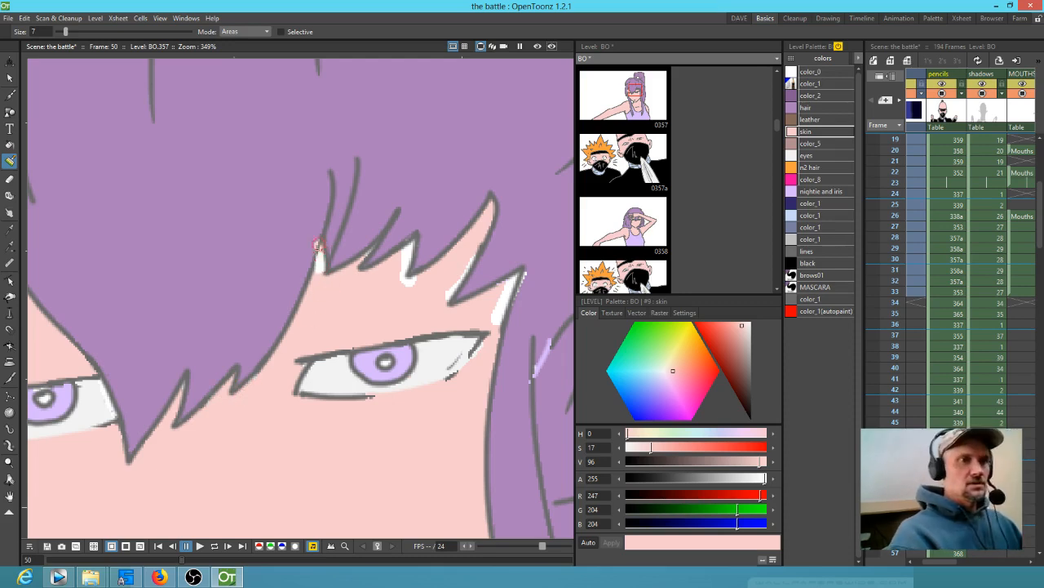
{"action": "left_click_drag", "start_coordinate": [321, 252], "coordinate": [317, 284]}
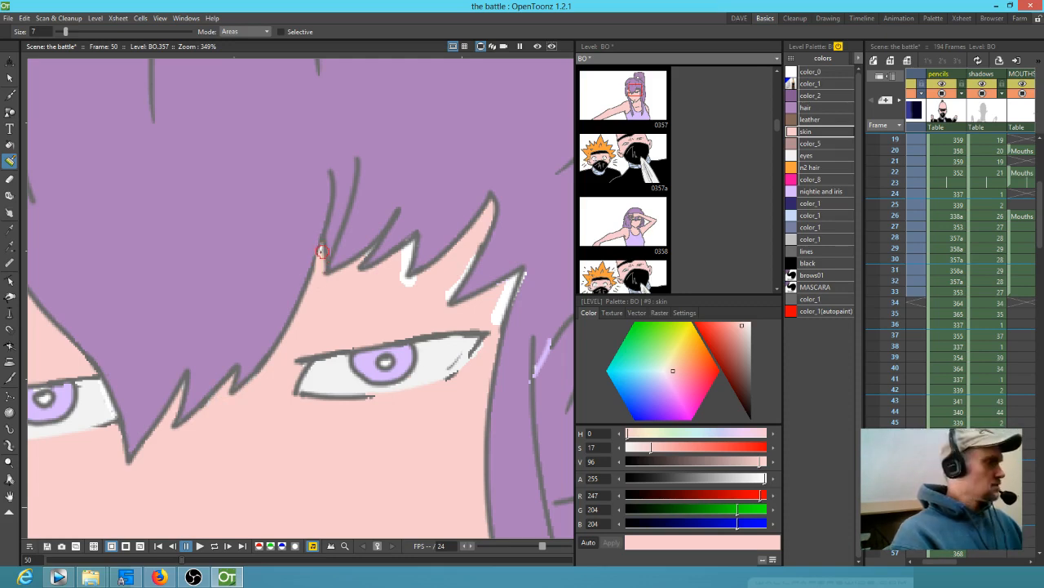
Step: Paint the remaining white forehead gaps with the skin style, using brush size 2 for the narrow tip and size 7 for the rest
{"action": "key", "text": "u"}
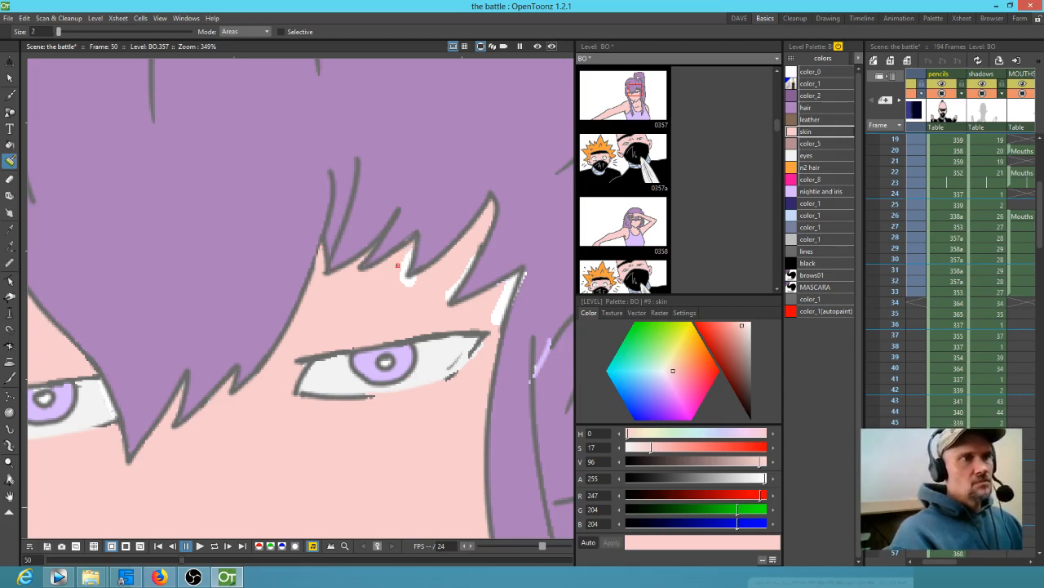
{"action": "left_click_drag", "start_coordinate": [407, 257], "coordinate": [411, 245]}
{"action": "key", "text": "i"}
{"action": "key", "text": "i"}
{"action": "key", "text": "i"}
{"action": "key", "text": "i"}
{"action": "key", "text": "i"}
{"action": "left_click_drag", "start_coordinate": [408, 282], "coordinate": [402, 283]}
{"action": "mouse_move", "coordinate": [469, 249]}
{"action": "left_mouse_down"}
{"action": "mouse_move", "coordinate": [453, 279]}
{"action": "mouse_move", "coordinate": [478, 239]}
{"action": "mouse_move", "coordinate": [442, 295]}
{"action": "mouse_move", "coordinate": [504, 298]}
{"action": "mouse_move", "coordinate": [497, 291]}
{"action": "mouse_move", "coordinate": [509, 281]}
{"action": "mouse_move", "coordinate": [497, 318]}
{"action": "left_mouse_up"}
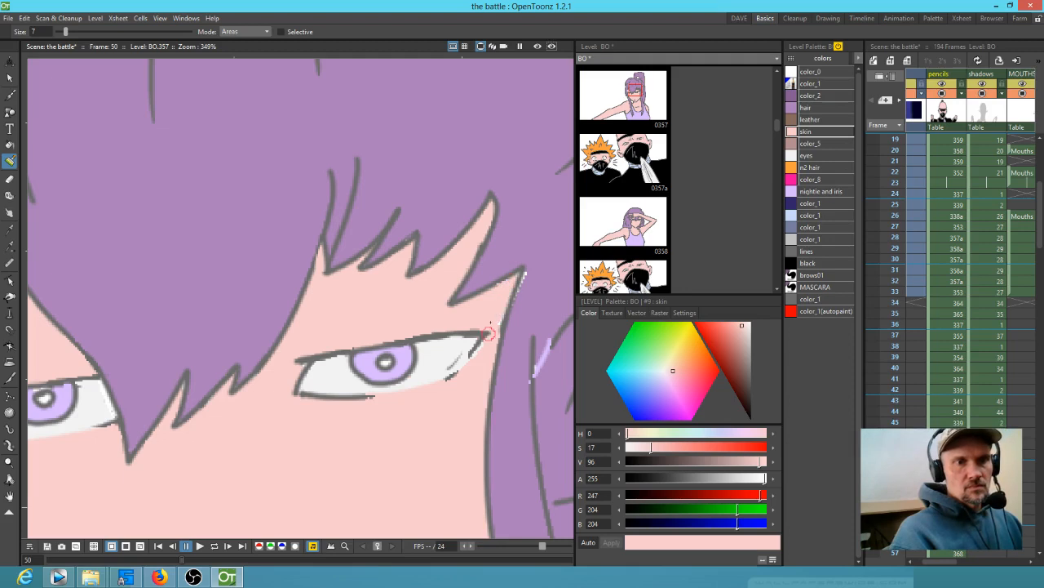
Step: Paint over the white specks along the side hair lock's outline with the hair style
{"action": "key", "text": "k"}
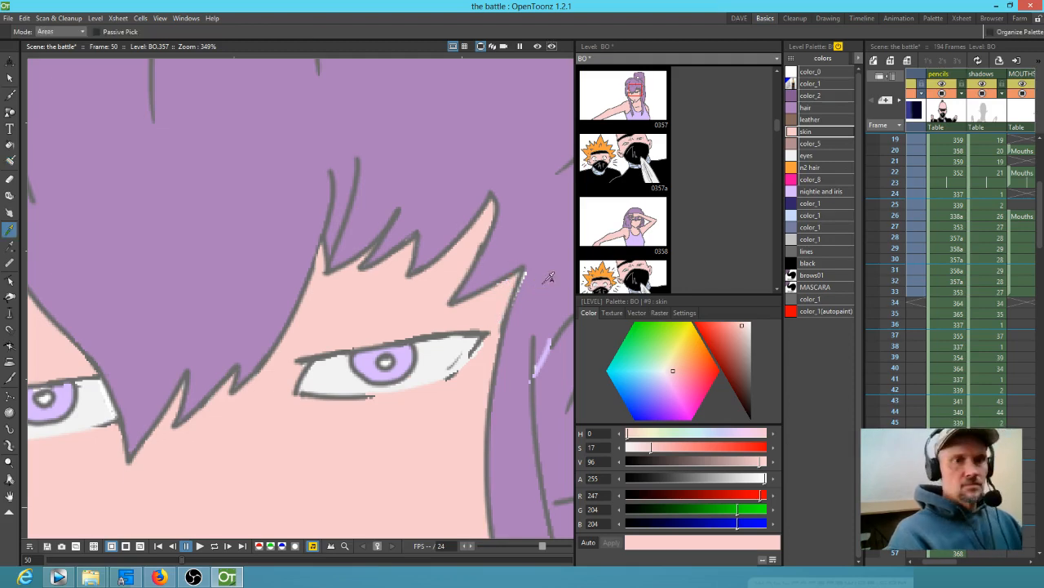
{"action": "left_click", "coordinate": [549, 277]}
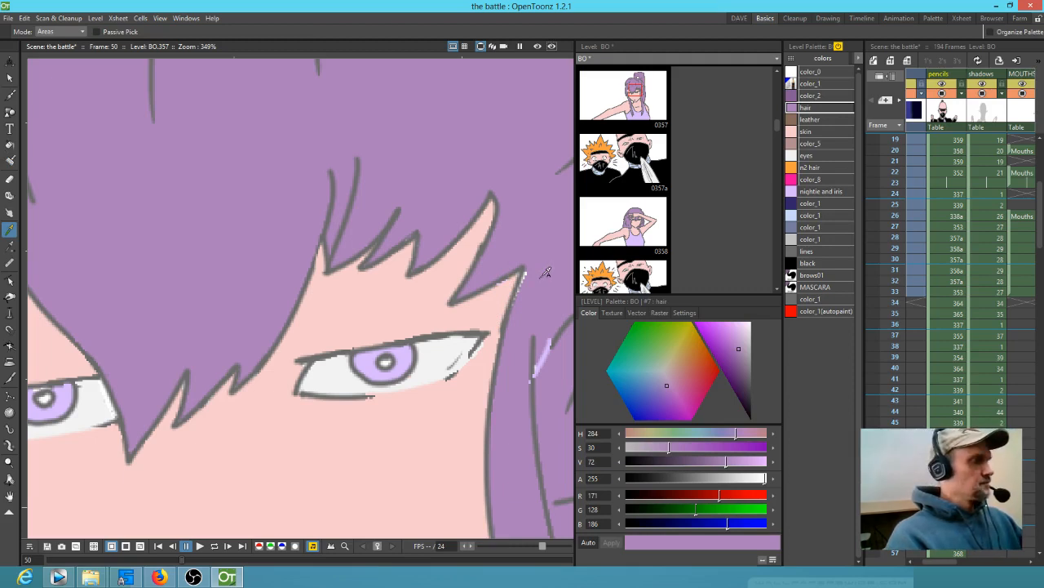
{"action": "key", "text": "j"}
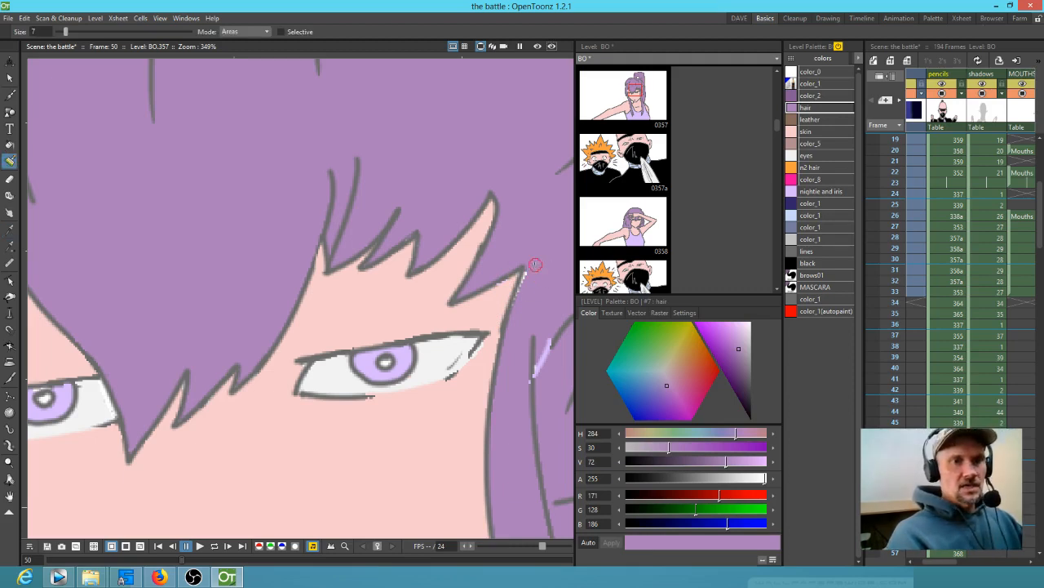
Step: Erase the light purple patch at the ear's front edge, then redraw and close the ear outline in the lines style
{"action": "mouse_move", "coordinate": [540, 352]}
{"action": "left_mouse_down"}
{"action": "mouse_move", "coordinate": [426, 323]}
{"action": "mouse_move", "coordinate": [433, 314]}
{"action": "mouse_move", "coordinate": [428, 359]}
{"action": "mouse_move", "coordinate": [428, 328]}
{"action": "mouse_move", "coordinate": [426, 359]}
{"action": "mouse_move", "coordinate": [410, 367]}
{"action": "mouse_move", "coordinate": [417, 310]}
{"action": "mouse_move", "coordinate": [419, 322]}
{"action": "left_mouse_up"}
{"action": "key", "text": "a"}
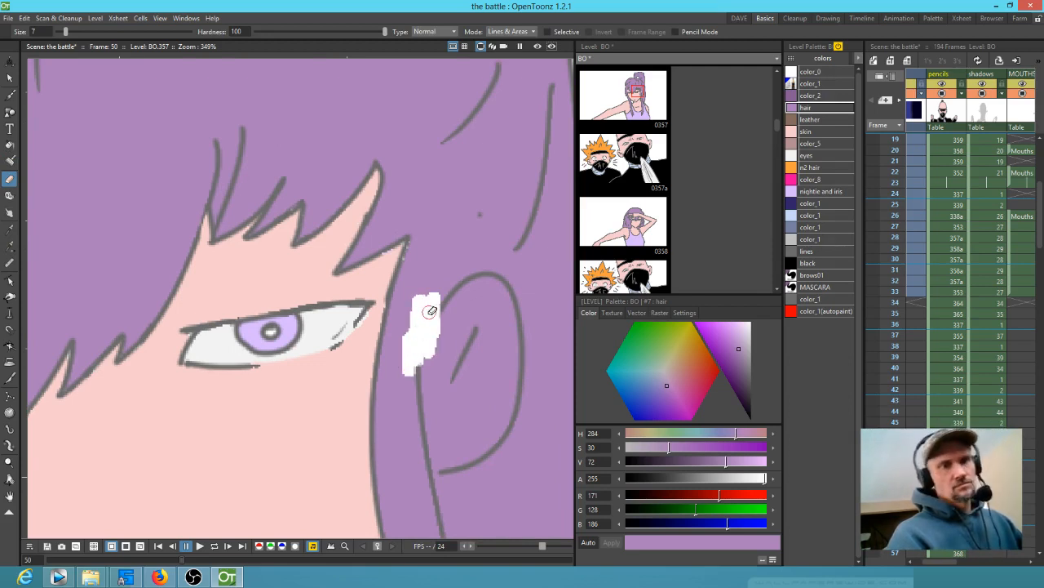
{"action": "left_click", "coordinate": [824, 251]}
{"action": "key", "text": "b"}
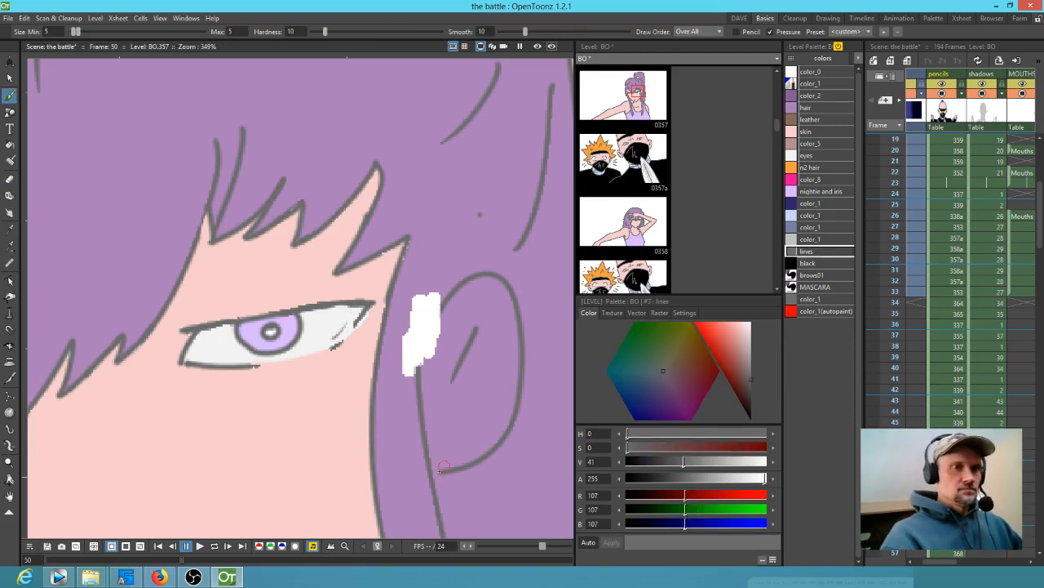
{"action": "left_click_drag", "start_coordinate": [432, 473], "coordinate": [443, 472]}
{"action": "left_click_drag", "start_coordinate": [441, 302], "coordinate": [416, 389]}
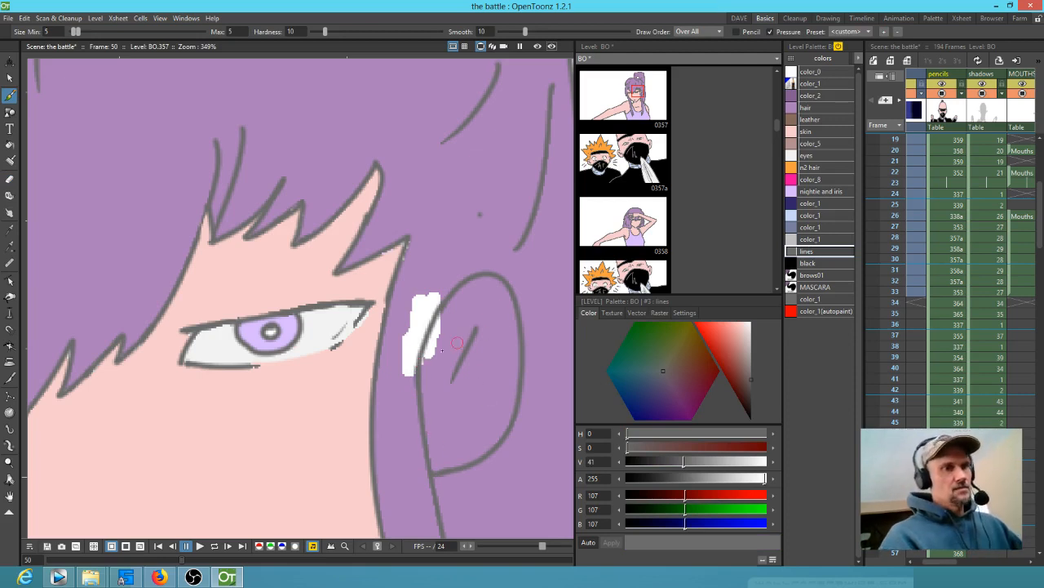
Step: Fill the closed ear with the skin style
{"action": "key", "text": "k"}
{"action": "left_click", "coordinate": [320, 425]}
{"action": "key", "text": "f"}
{"action": "left_click", "coordinate": [487, 400]}
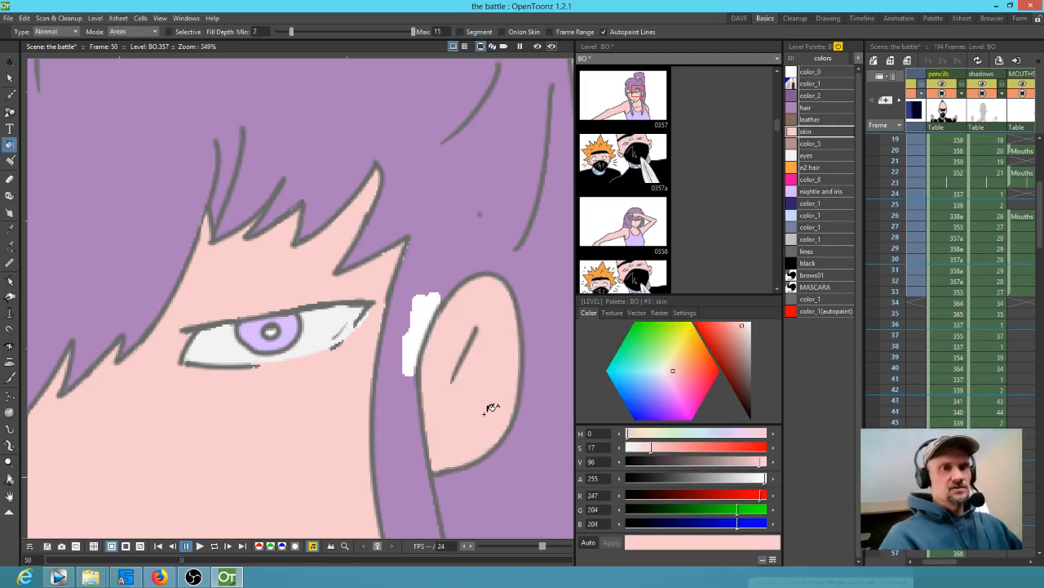
Step: Fill the erased white area in front of the ear with the hair style
{"action": "key", "text": "k"}
{"action": "left_click", "coordinate": [442, 201]}
{"action": "key", "text": "f"}
{"action": "left_click", "coordinate": [435, 299]}
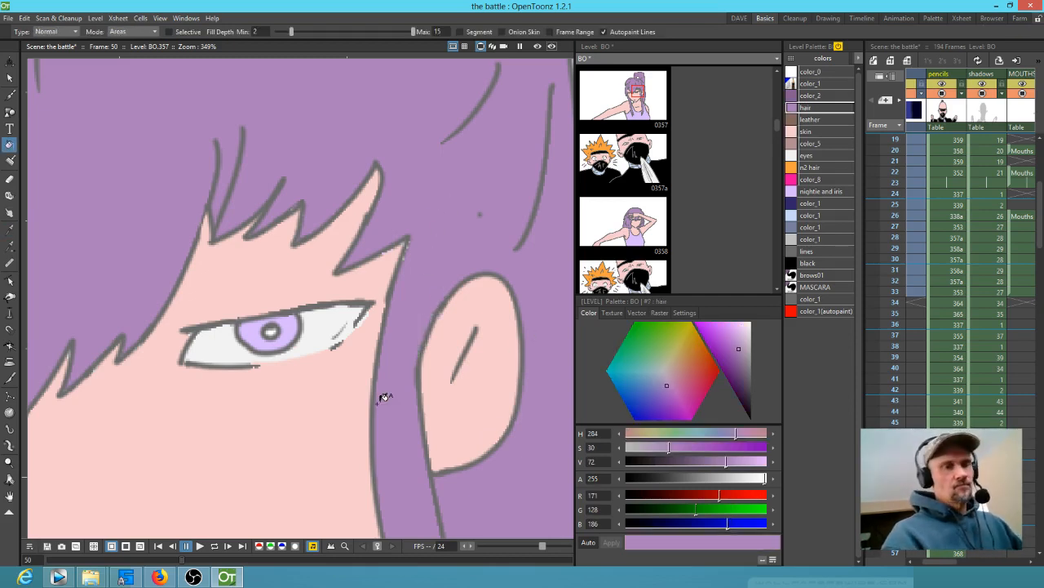
Step: Erase the stray line inside the eye's outer corner near the ear and refill the erased spot with the eyes style
{"action": "key", "text": "e"}
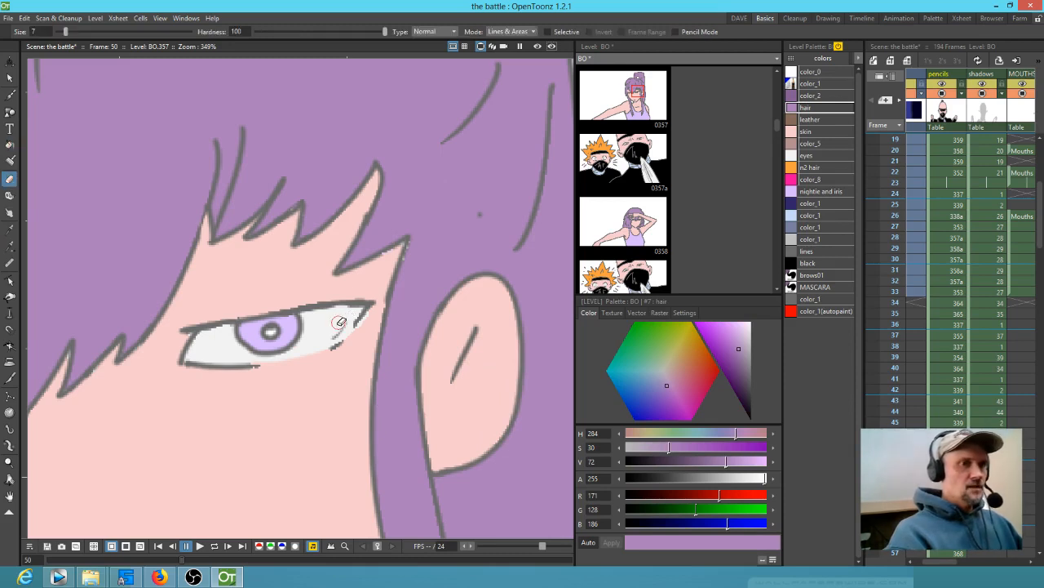
{"action": "left_click_drag", "start_coordinate": [341, 320], "coordinate": [333, 334]}
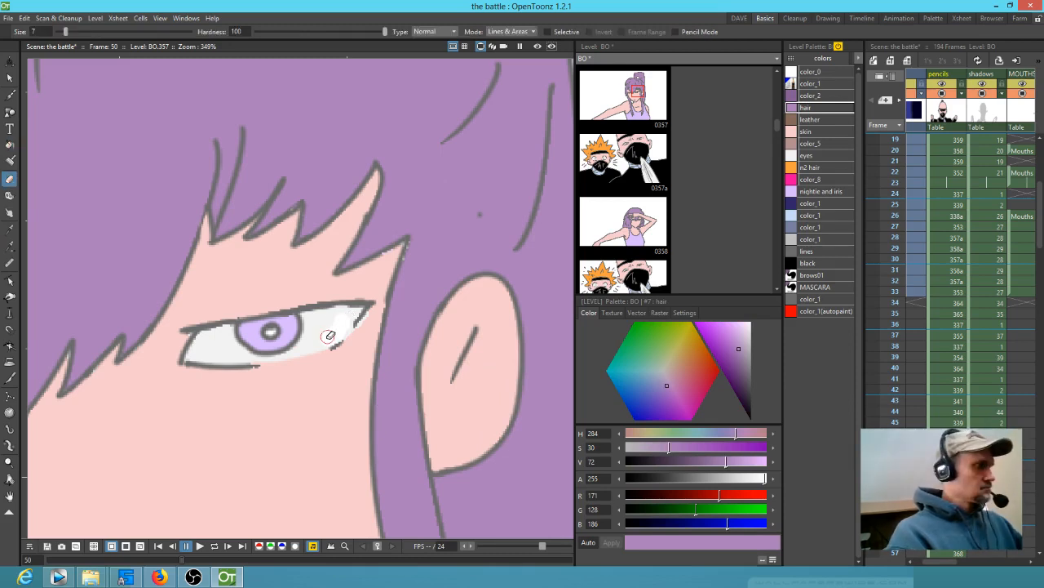
{"action": "key", "text": "k"}
{"action": "left_click", "coordinate": [319, 322]}
{"action": "key", "text": "f"}
{"action": "left_click", "coordinate": [338, 330]}
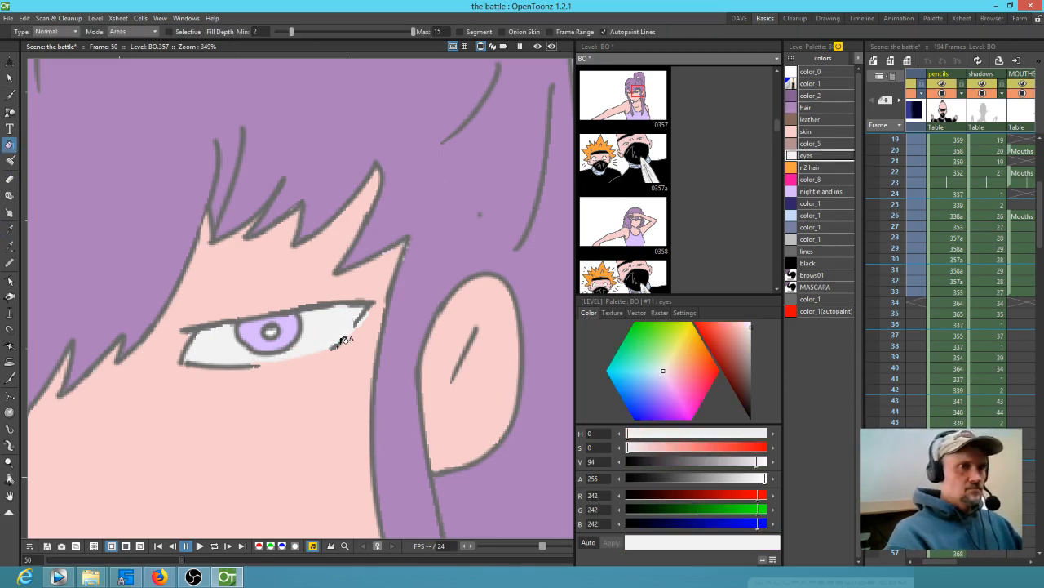
{"action": "scroll", "coordinate": [298, 336], "scroll_direction": "down", "scroll_amount": 3}
{"action": "scroll", "coordinate": [295, 334], "scroll_direction": "down", "scroll_amount": 5}
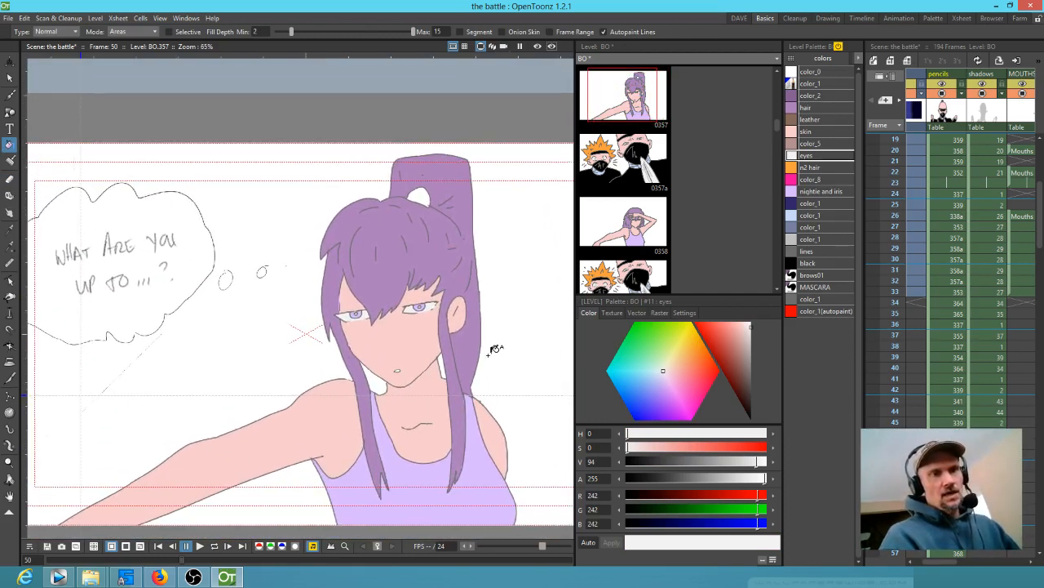
{"action": "left_click_drag", "start_coordinate": [488, 355], "coordinate": [488, 356]}
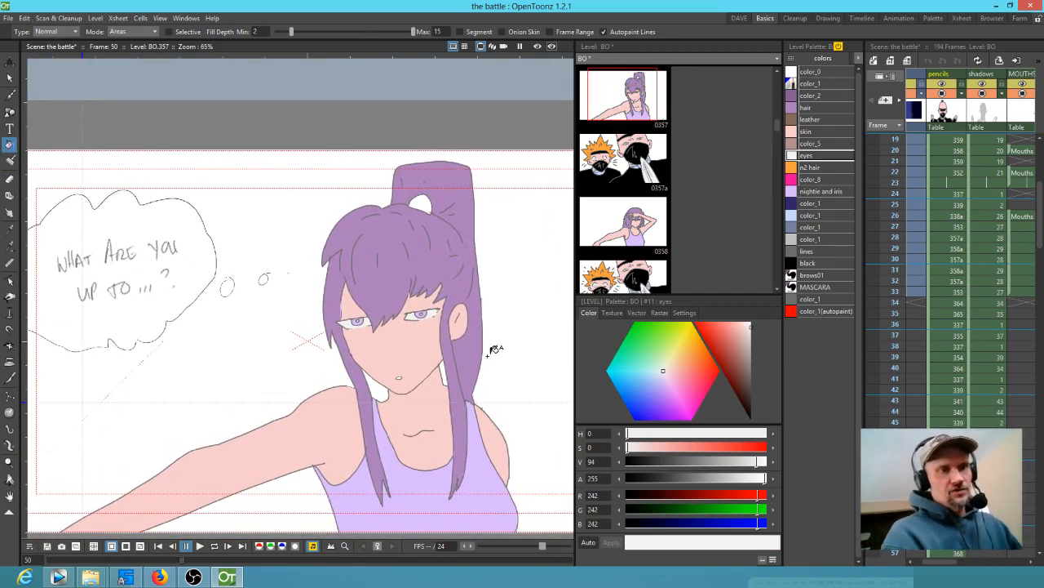
{"action": "scroll", "coordinate": [488, 356], "scroll_direction": "down", "scroll_amount": 2}
{"action": "scroll", "coordinate": [488, 356], "scroll_direction": "up", "scroll_amount": 3}
{"action": "left_click", "coordinate": [987, 477]}
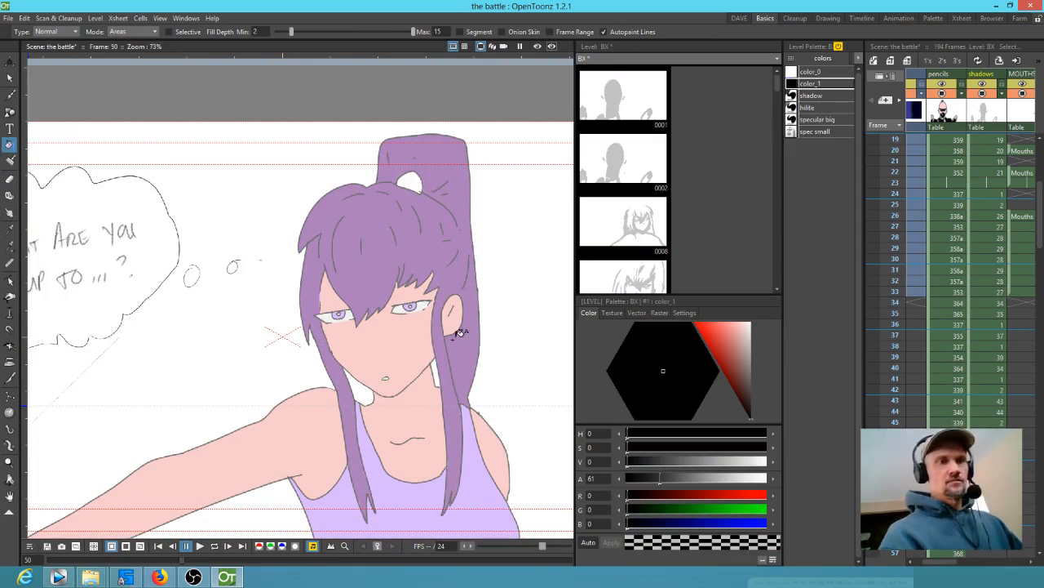
{"action": "key", "text": "b"}
{"action": "left_click", "coordinate": [812, 96]}
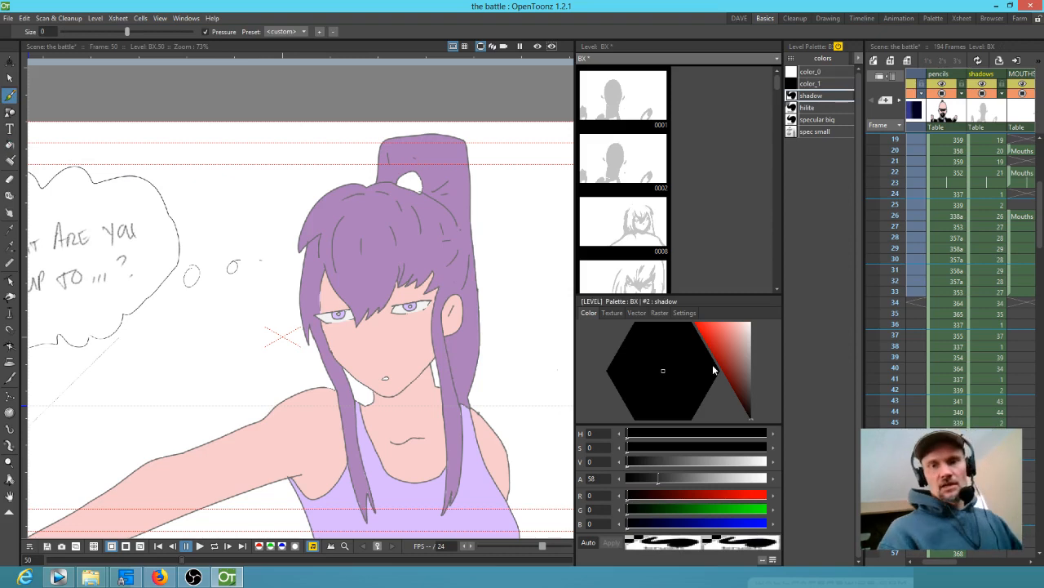
Step: Fill the white gap at the base of the ponytail with the black style in the pencils column's drawing
{"action": "left_click", "coordinate": [949, 476]}
{"action": "left_click", "coordinate": [807, 263]}
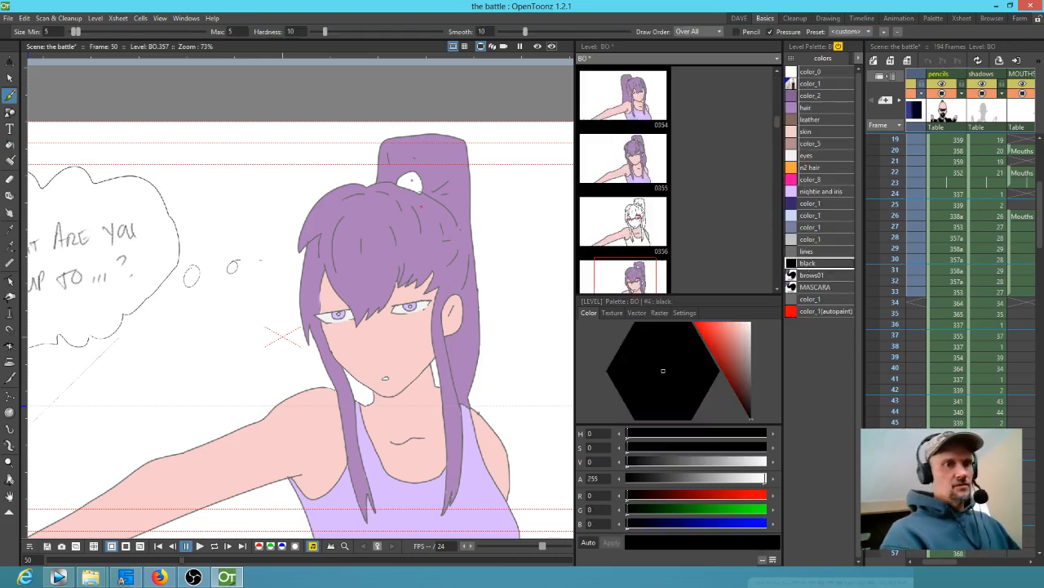
{"action": "key", "text": "f"}
{"action": "left_click", "coordinate": [412, 181]}
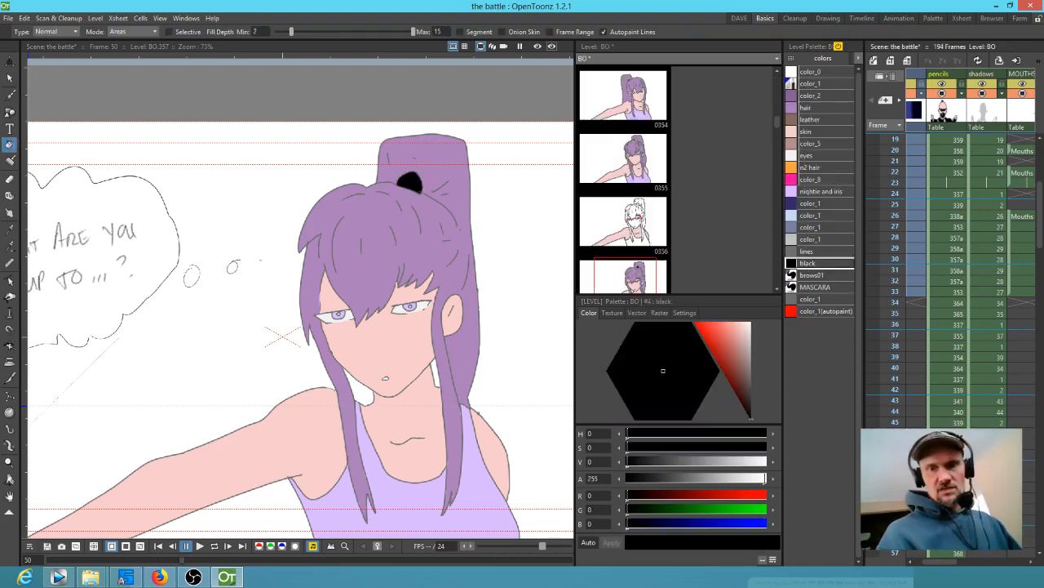
Step: In the shadows column at frame 50, outline and fill shadows on the ponytail below the ear and both side locks with the shadow style
{"action": "left_click", "coordinate": [988, 476]}
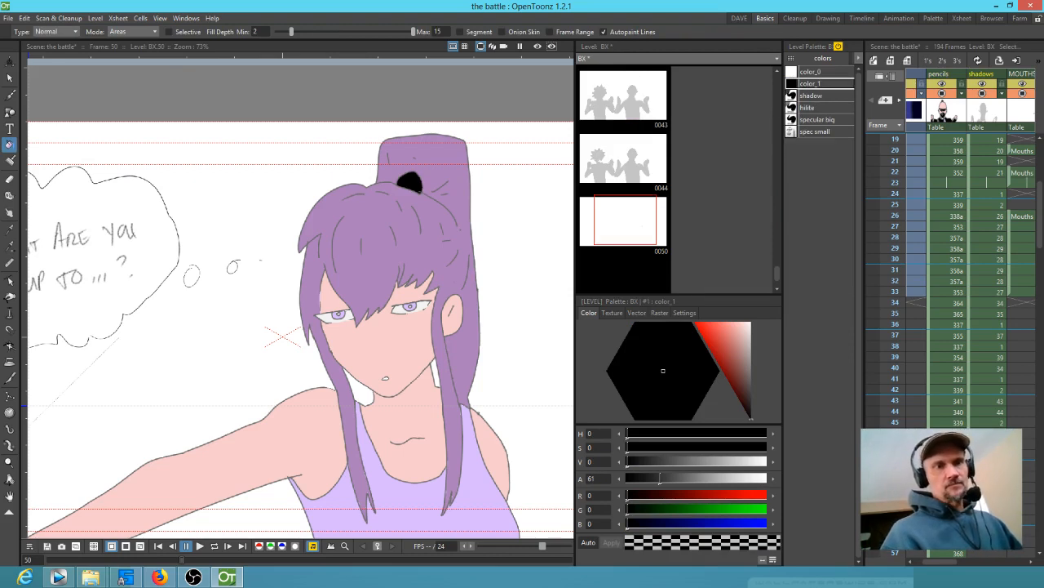
{"action": "left_click", "coordinate": [819, 96]}
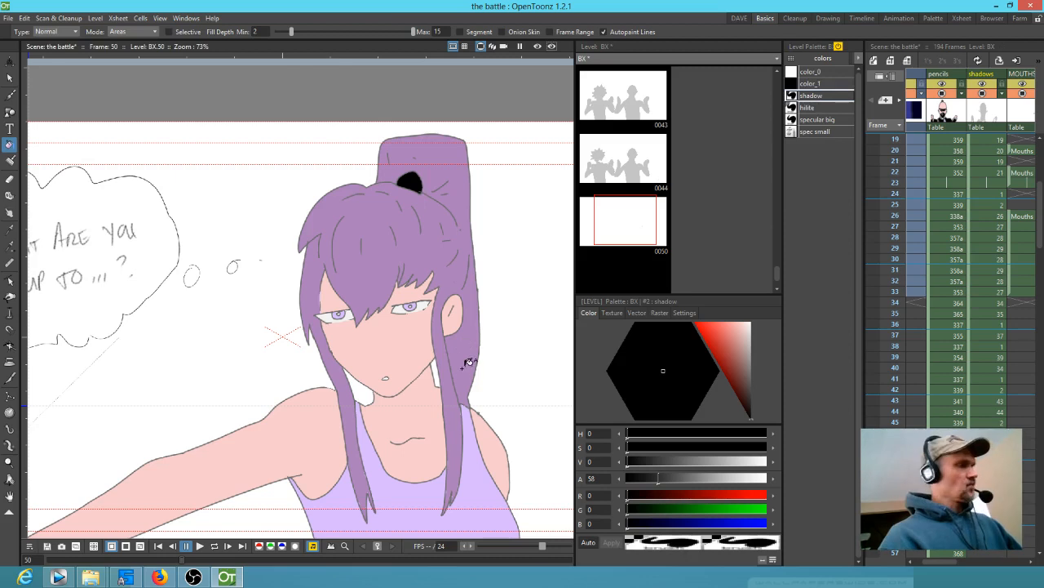
{"action": "key", "text": "b"}
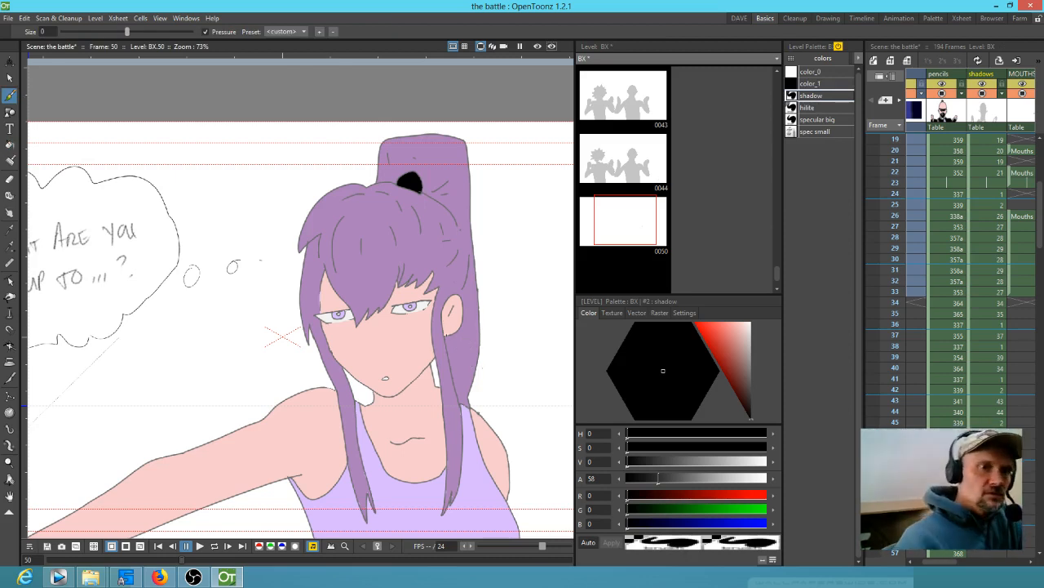
{"action": "mouse_move", "coordinate": [445, 333]}
{"action": "left_mouse_down"}
{"action": "mouse_move", "coordinate": [461, 302]}
{"action": "mouse_move", "coordinate": [467, 400]}
{"action": "mouse_move", "coordinate": [442, 332]}
{"action": "left_mouse_up"}
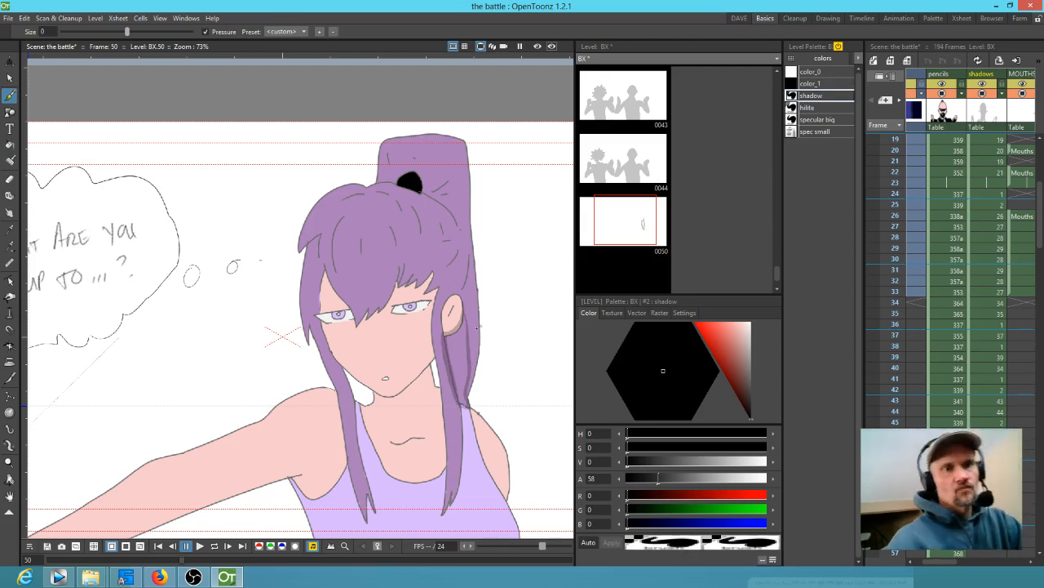
{"action": "left_click_drag", "start_coordinate": [458, 403], "coordinate": [455, 492]}
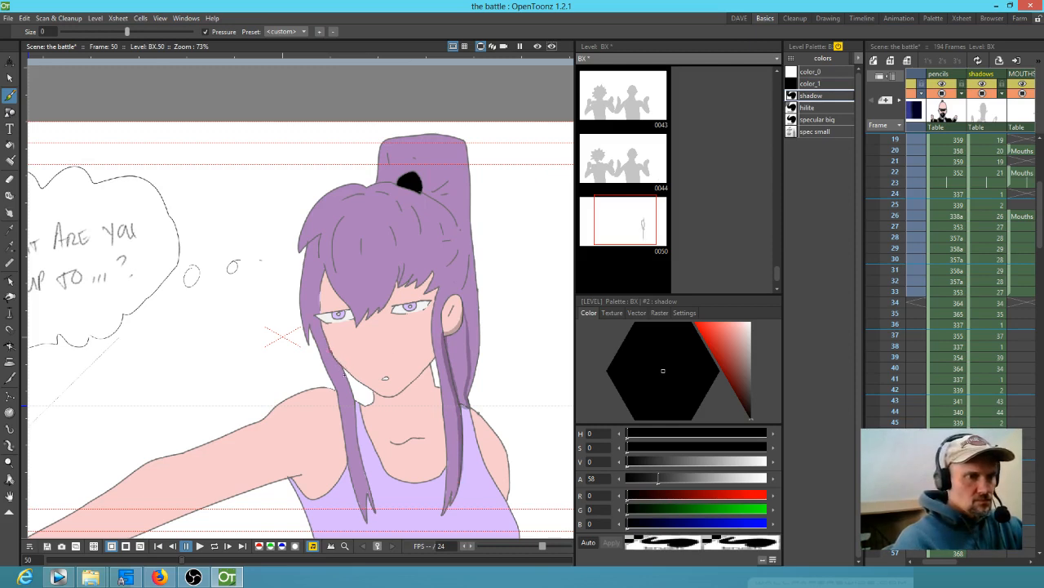
{"action": "mouse_move", "coordinate": [351, 401]}
{"action": "left_mouse_down"}
{"action": "mouse_move", "coordinate": [361, 461]}
{"action": "mouse_move", "coordinate": [343, 382]}
{"action": "left_mouse_up"}
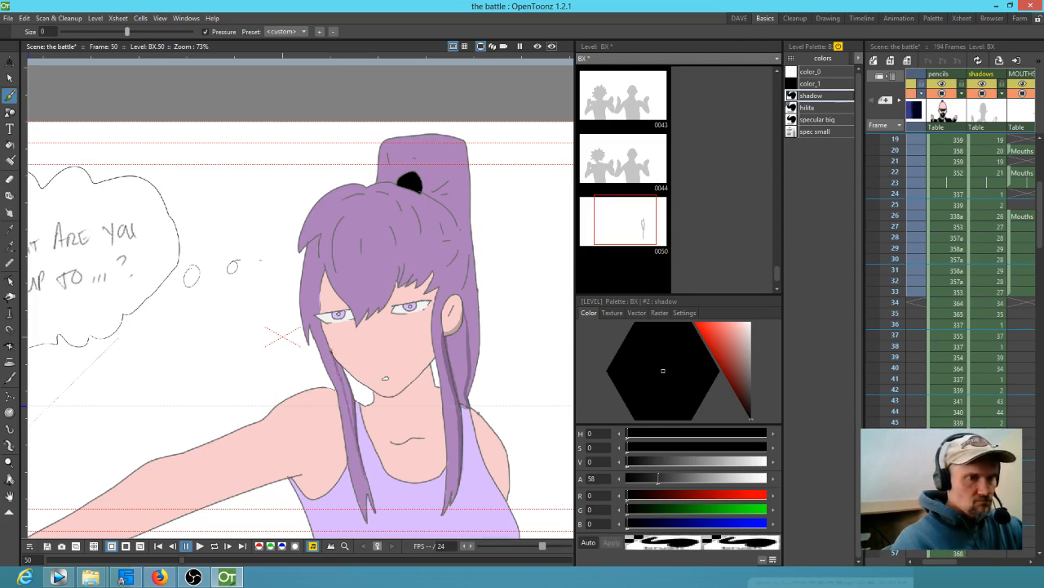
{"action": "key", "text": "f"}
{"action": "left_click", "coordinate": [469, 363]}
{"action": "left_click", "coordinate": [357, 384]}
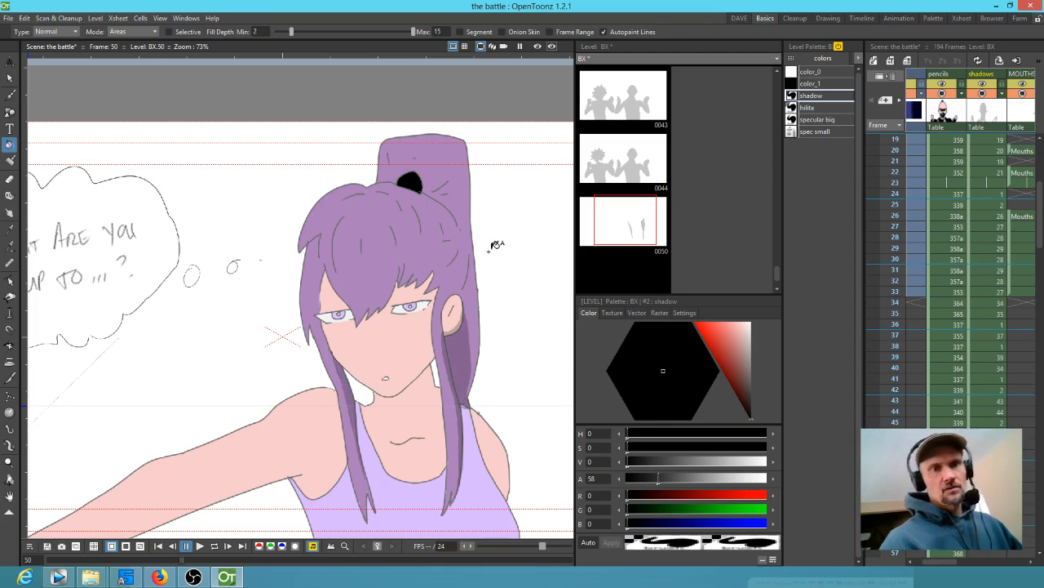
Step: Brush a shadow across the forehead and brow beneath the fringe, and fill its enclosed area with the shadow style
{"action": "key", "text": "b"}
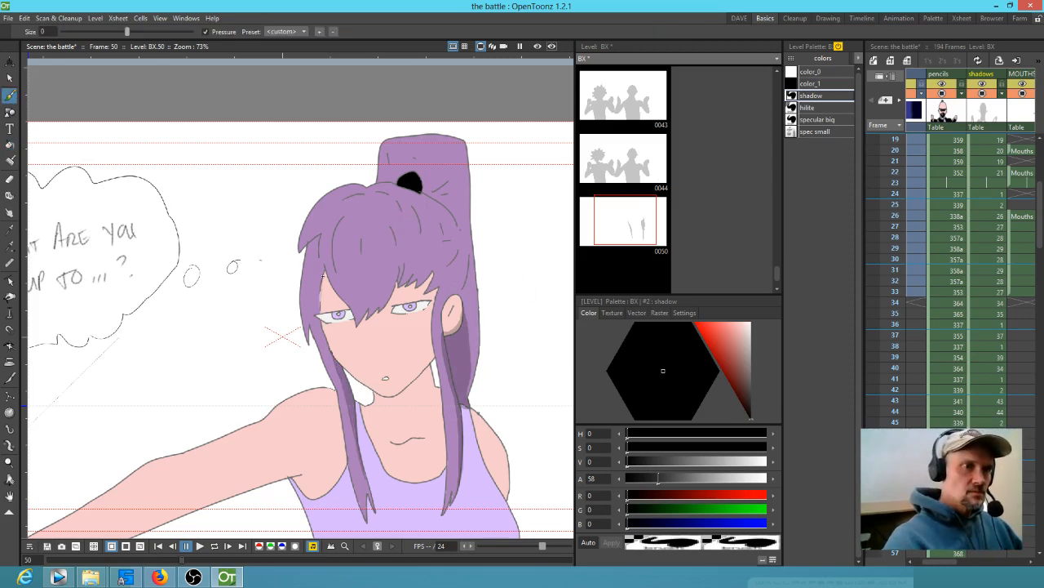
{"action": "mouse_move", "coordinate": [324, 271]}
{"action": "left_mouse_down"}
{"action": "mouse_move", "coordinate": [355, 325]}
{"action": "mouse_move", "coordinate": [397, 281]}
{"action": "mouse_move", "coordinate": [434, 274]}
{"action": "mouse_move", "coordinate": [434, 306]}
{"action": "left_mouse_up"}
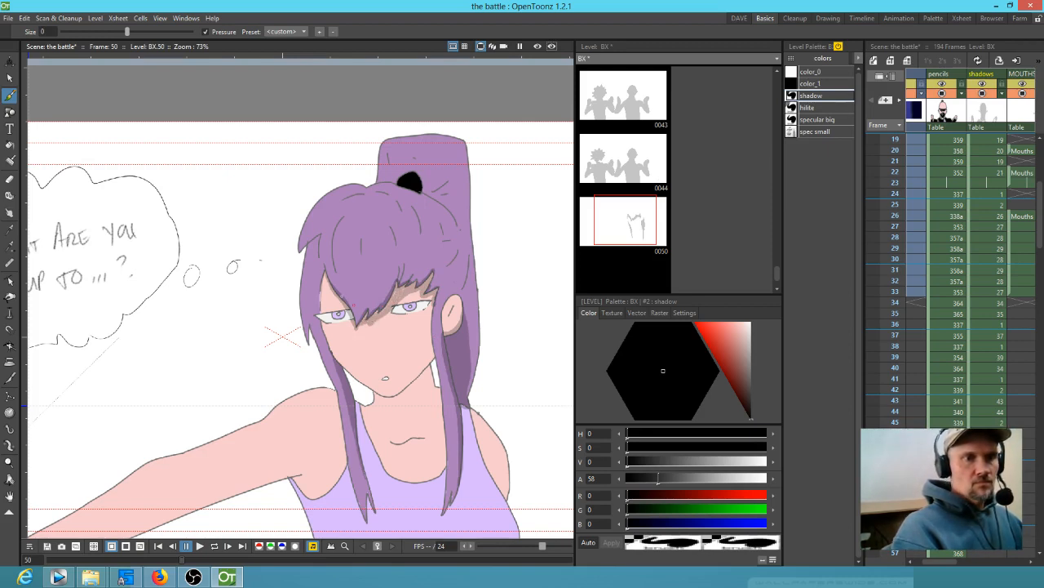
{"action": "mouse_move", "coordinate": [325, 273]}
{"action": "left_mouse_down"}
{"action": "mouse_move", "coordinate": [322, 317]}
{"action": "mouse_move", "coordinate": [347, 305]}
{"action": "left_mouse_up"}
{"action": "key", "text": "f"}
{"action": "left_click", "coordinate": [327, 290]}
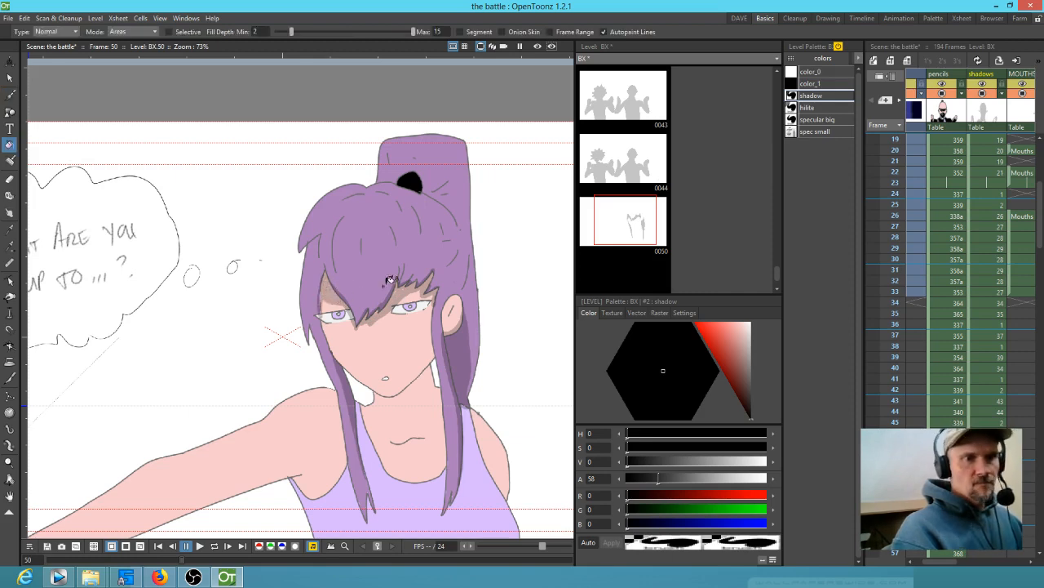
Step: Try to shade the hair lock beside the forehead, under the front tuft, with the shadow style
{"action": "key", "text": "b"}
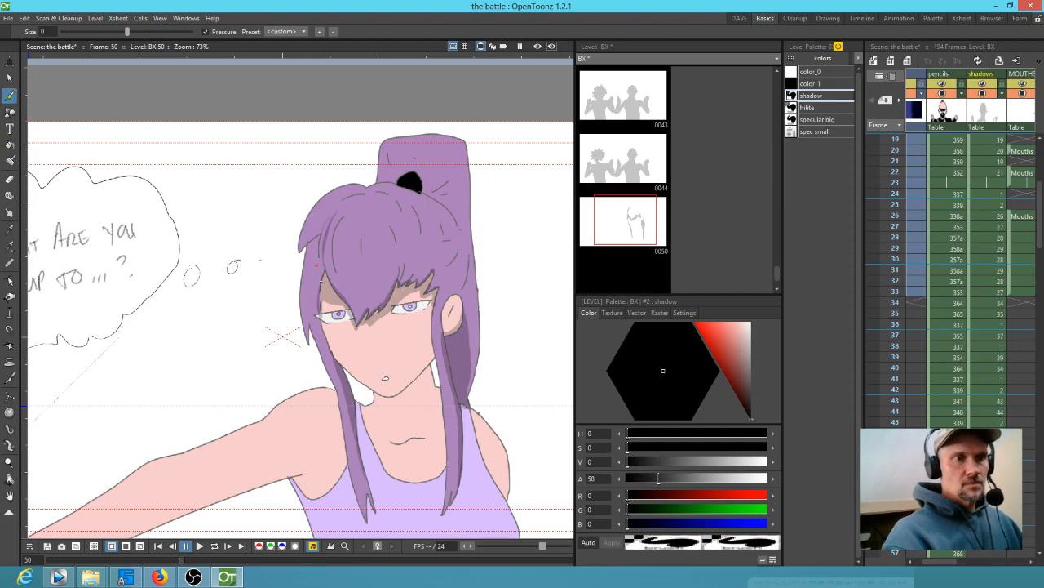
{"action": "mouse_move", "coordinate": [314, 241]}
{"action": "left_mouse_down"}
{"action": "mouse_move", "coordinate": [319, 279]}
{"action": "mouse_move", "coordinate": [318, 237]}
{"action": "mouse_move", "coordinate": [314, 245]}
{"action": "left_mouse_up"}
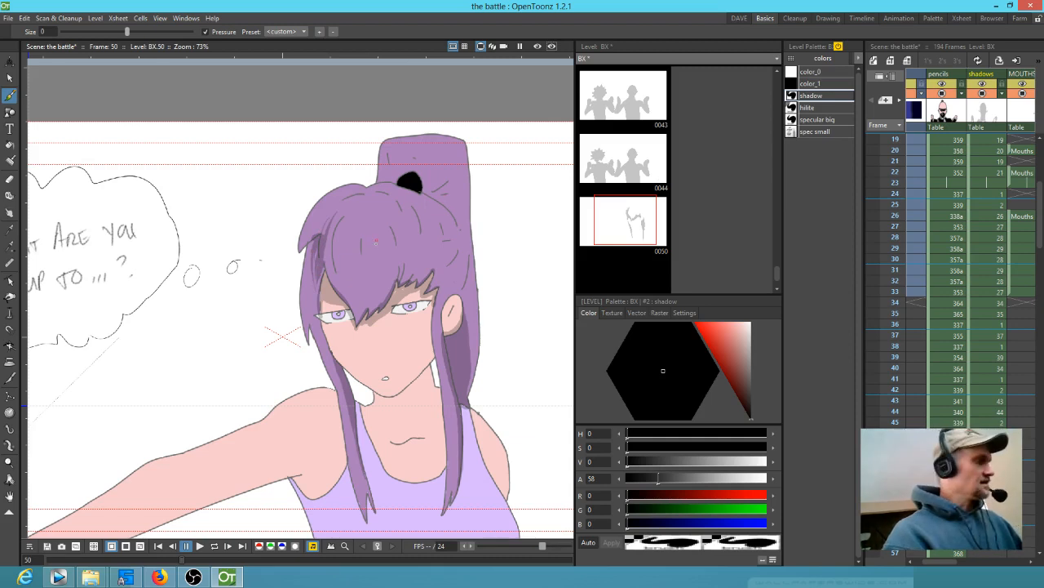
{"action": "key", "text": "a"}
{"action": "mouse_move", "coordinate": [320, 252]}
{"action": "left_mouse_down"}
{"action": "mouse_move", "coordinate": [315, 243]}
{"action": "mouse_move", "coordinate": [320, 272]}
{"action": "left_mouse_up"}
{"action": "key", "text": "ctrl+alt"}
Step: Brush shadow streaks over the crown of the hair, then outline and fill a shadow at the ponytail's base
{"action": "key", "text": "b"}
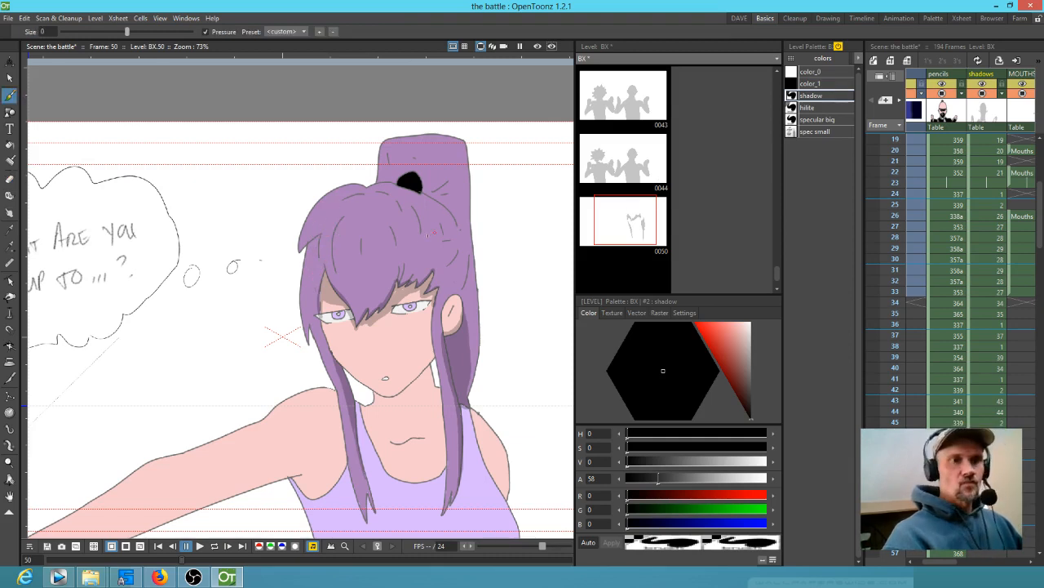
{"action": "left_click_drag", "start_coordinate": [406, 220], "coordinate": [413, 260]}
{"action": "left_click_drag", "start_coordinate": [387, 202], "coordinate": [405, 243]}
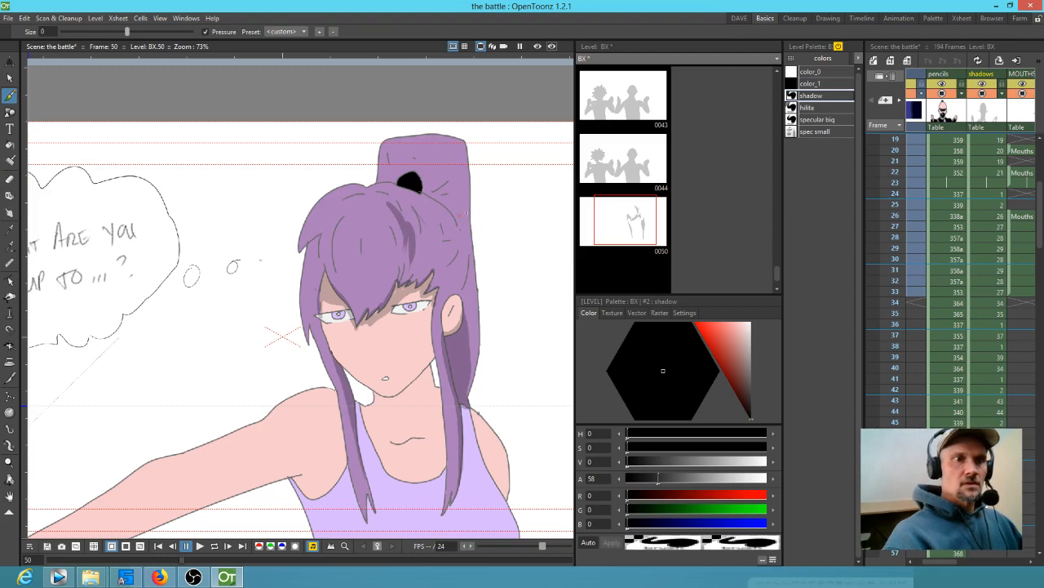
{"action": "mouse_move", "coordinate": [458, 231]}
{"action": "left_mouse_down"}
{"action": "mouse_move", "coordinate": [468, 274]}
{"action": "mouse_move", "coordinate": [456, 286]}
{"action": "mouse_move", "coordinate": [457, 248]}
{"action": "left_mouse_up"}
{"action": "mouse_move", "coordinate": [427, 189]}
{"action": "left_mouse_down"}
{"action": "mouse_move", "coordinate": [457, 165]}
{"action": "mouse_move", "coordinate": [460, 225]}
{"action": "mouse_move", "coordinate": [443, 196]}
{"action": "left_mouse_up"}
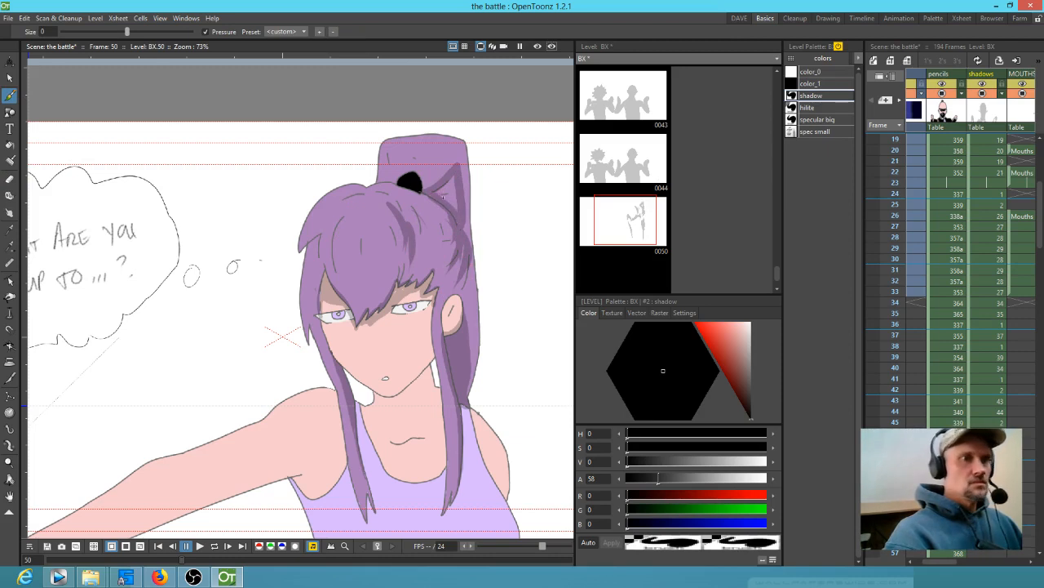
{"action": "key", "text": "f"}
{"action": "left_click", "coordinate": [448, 194]}
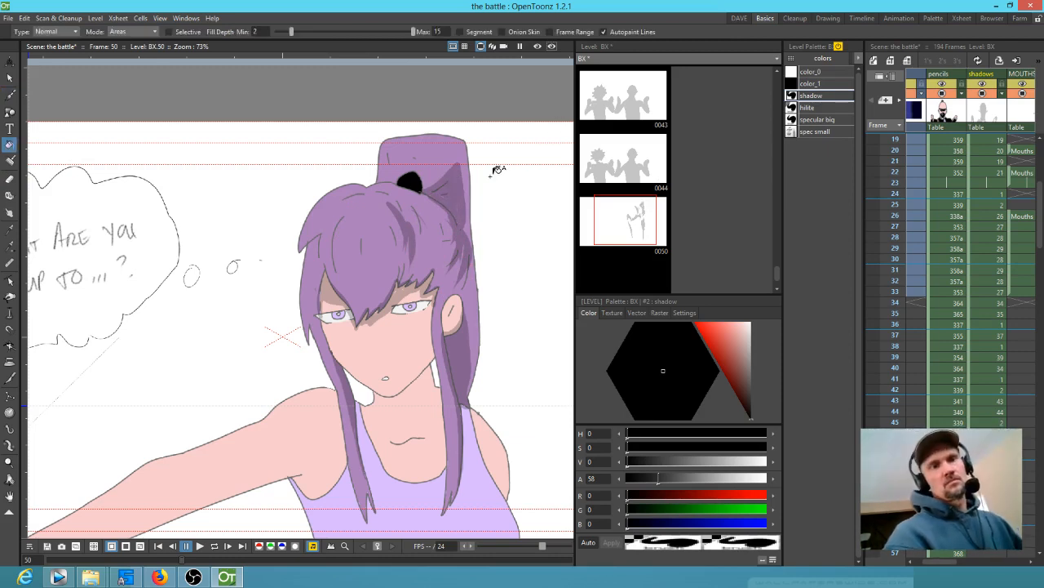
Step: Extend the ponytail shadow to its outer edge and top, and shade the outer edge of the front hair
{"action": "key", "text": "b"}
{"action": "left_click_drag", "start_coordinate": [464, 163], "coordinate": [465, 228]}
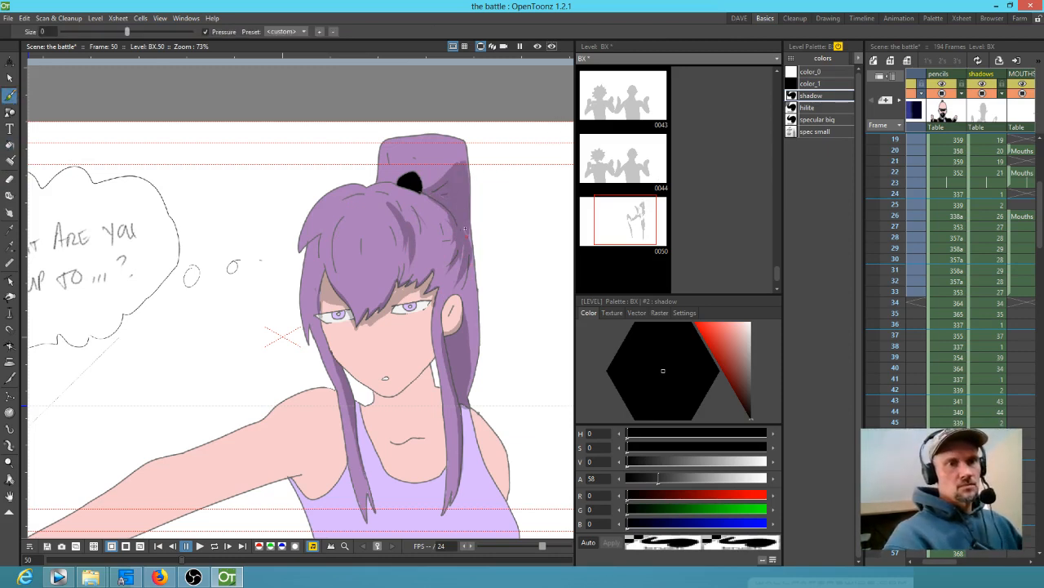
{"action": "left_click_drag", "start_coordinate": [463, 141], "coordinate": [447, 173]}
{"action": "left_click_drag", "start_coordinate": [451, 151], "coordinate": [435, 182]}
{"action": "left_click_drag", "start_coordinate": [458, 151], "coordinate": [456, 163]}
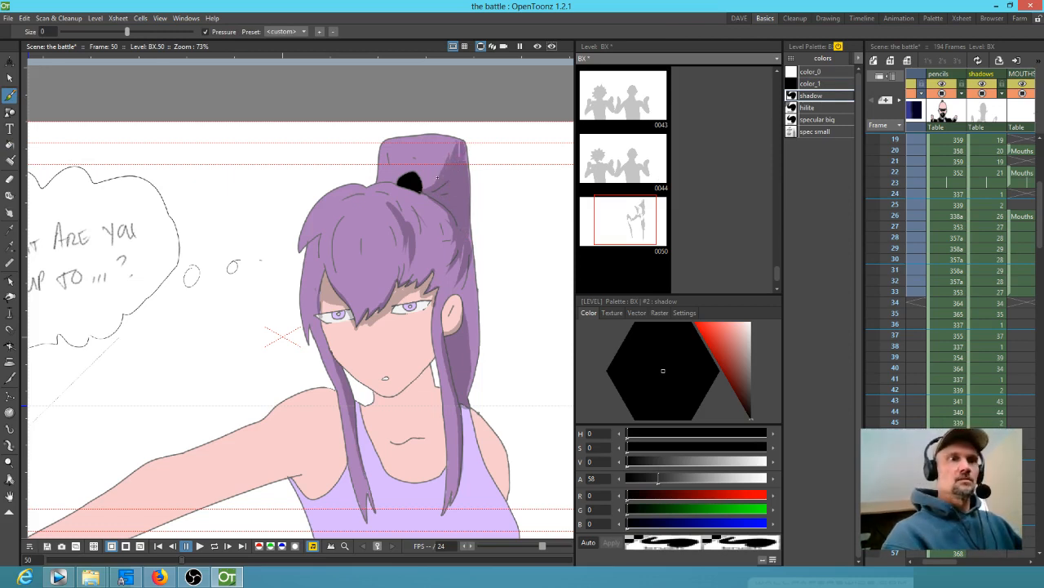
{"action": "left_click_drag", "start_coordinate": [309, 223], "coordinate": [334, 194]}
{"action": "mouse_move", "coordinate": [297, 240]}
{"action": "left_mouse_down"}
{"action": "mouse_move", "coordinate": [311, 215]}
{"action": "mouse_move", "coordinate": [311, 244]}
{"action": "left_mouse_up"}
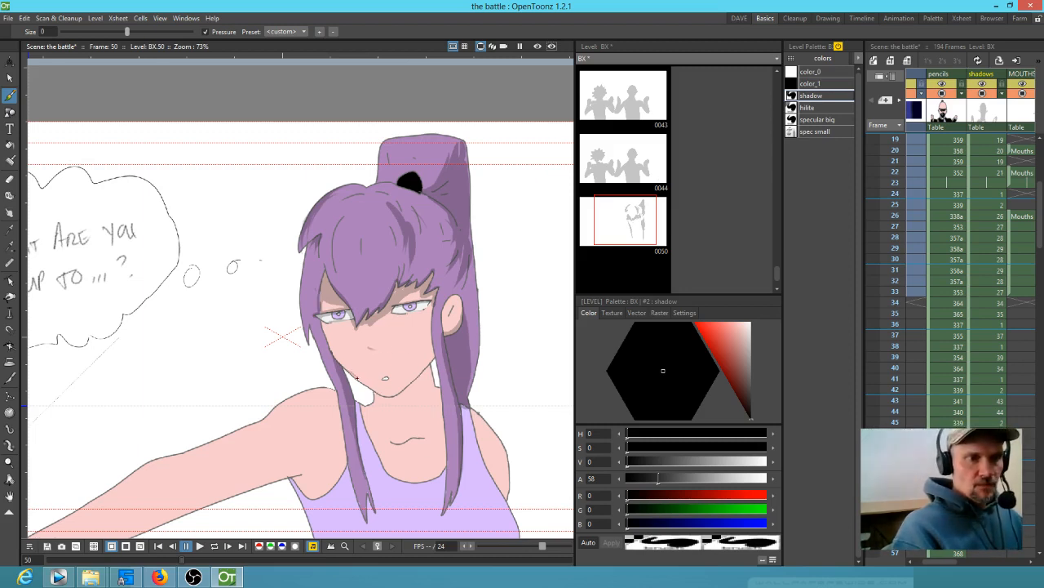
Step: Brush a shadow along the jawline and outline the shadow under the chin, then fill the neck area with the shadow style
{"action": "mouse_move", "coordinate": [379, 390]}
{"action": "left_mouse_down"}
{"action": "mouse_move", "coordinate": [394, 396]}
{"action": "mouse_move", "coordinate": [436, 358]}
{"action": "left_mouse_up"}
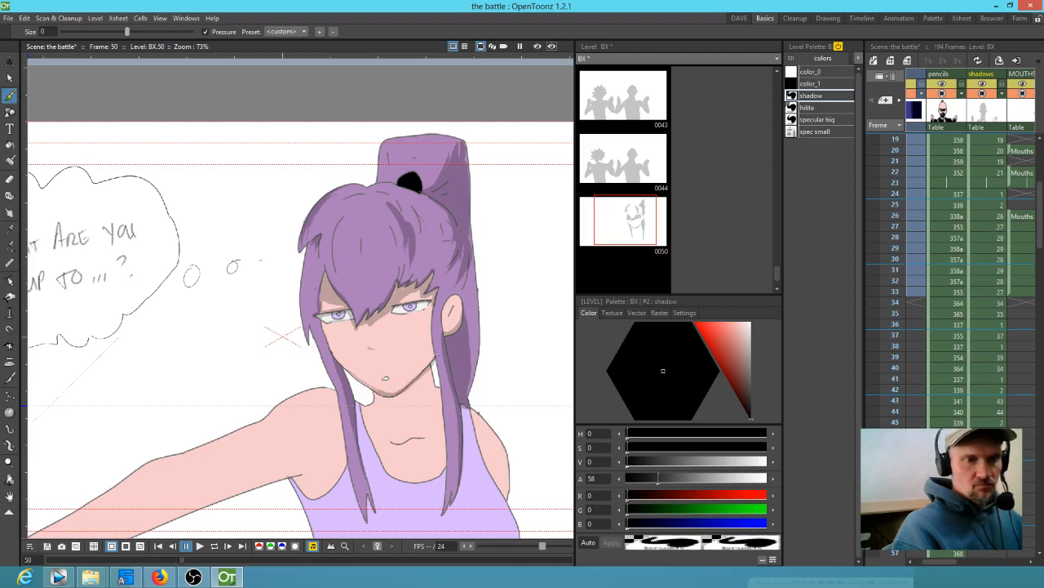
{"action": "mouse_move", "coordinate": [373, 392]}
{"action": "left_mouse_down"}
{"action": "mouse_move", "coordinate": [395, 418]}
{"action": "mouse_move", "coordinate": [434, 400]}
{"action": "mouse_move", "coordinate": [430, 369]}
{"action": "left_mouse_up"}
{"action": "key", "text": "f"}
{"action": "left_click", "coordinate": [435, 390]}
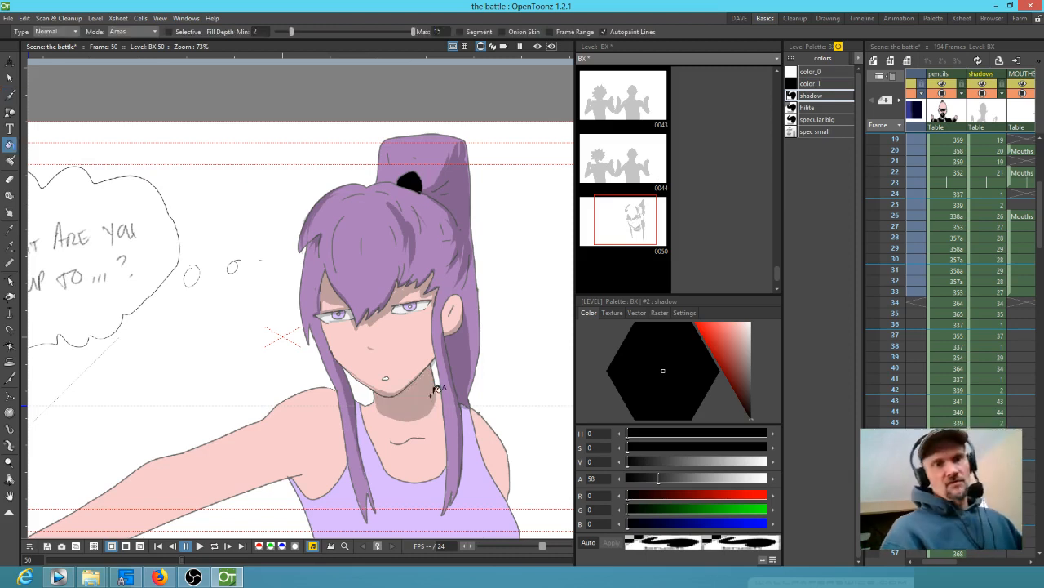
Step: Add shadows to the outstretched arm's armpit, the adjacent side of the tank top and the far shoulder with the shadow style
{"action": "left_click_drag", "start_coordinate": [473, 467], "coordinate": [514, 406]}
{"action": "key", "text": "b"}
{"action": "left_click_drag", "start_coordinate": [366, 386], "coordinate": [354, 390]}
{"action": "left_click_drag", "start_coordinate": [440, 398], "coordinate": [409, 345]}
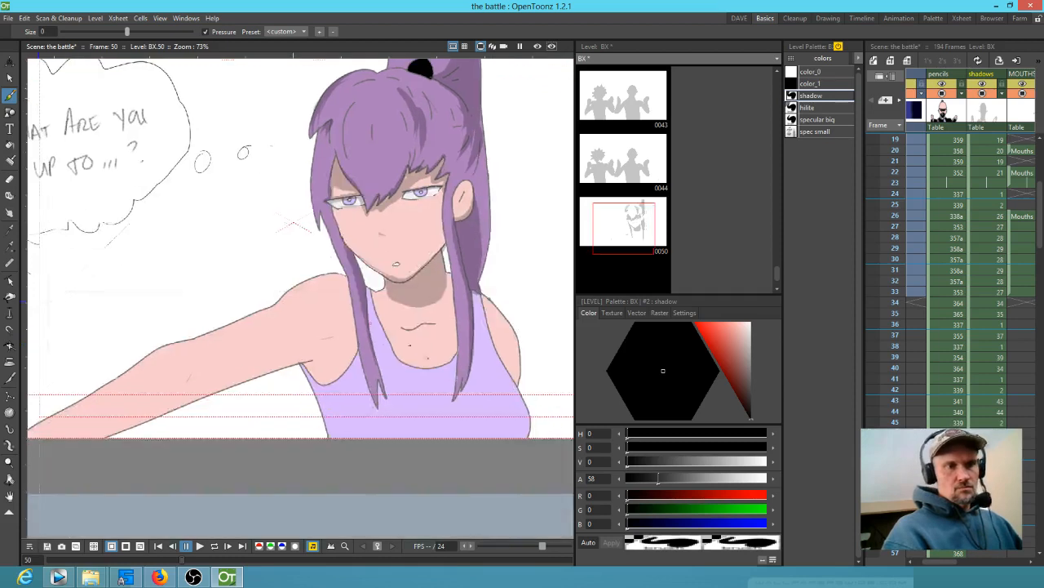
{"action": "mouse_move", "coordinate": [300, 363]}
{"action": "left_mouse_down"}
{"action": "mouse_move", "coordinate": [318, 359]}
{"action": "mouse_move", "coordinate": [335, 382]}
{"action": "mouse_move", "coordinate": [332, 437]}
{"action": "mouse_move", "coordinate": [303, 368]}
{"action": "mouse_move", "coordinate": [327, 375]}
{"action": "left_mouse_up"}
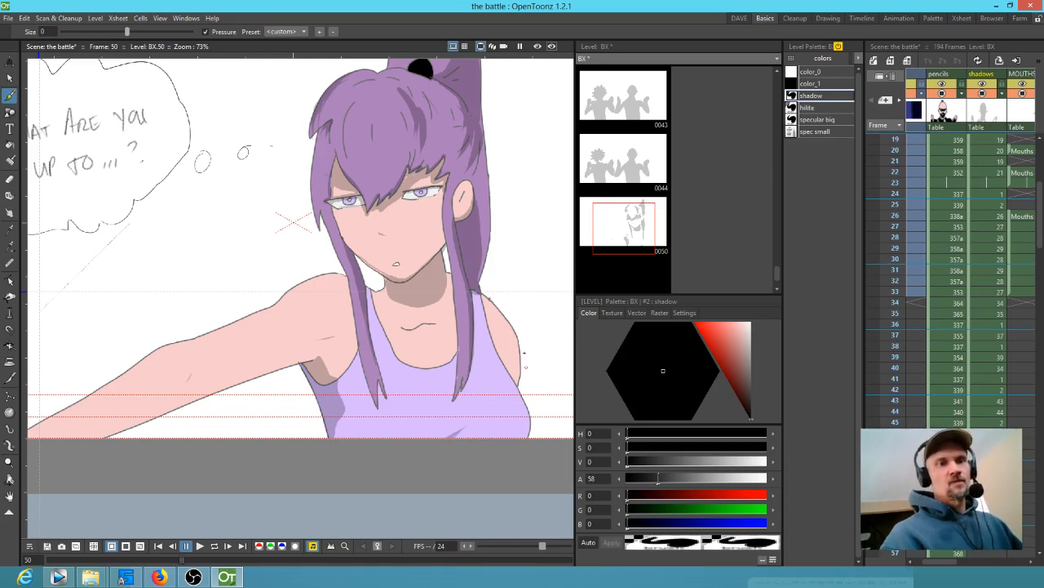
{"action": "mouse_move", "coordinate": [498, 353]}
{"action": "left_mouse_down"}
{"action": "mouse_move", "coordinate": [516, 378]}
{"action": "mouse_move", "coordinate": [517, 350]}
{"action": "left_mouse_up"}
{"action": "key", "text": "f"}
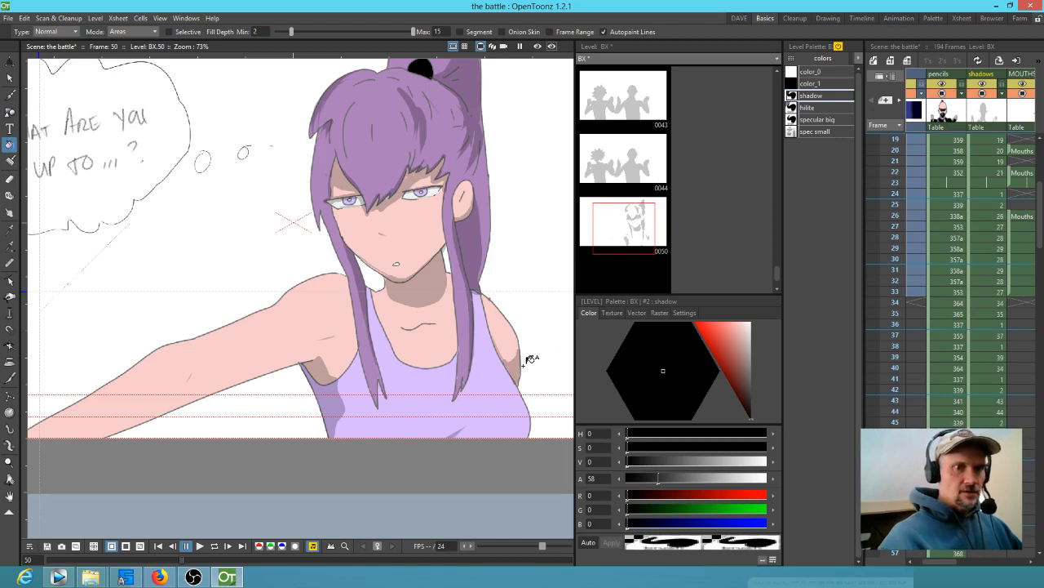
Step: Brush thin highlight streaks over the crown of the hair with the hilite style
{"action": "scroll", "coordinate": [530, 359], "scroll_direction": "down", "scroll_amount": 3}
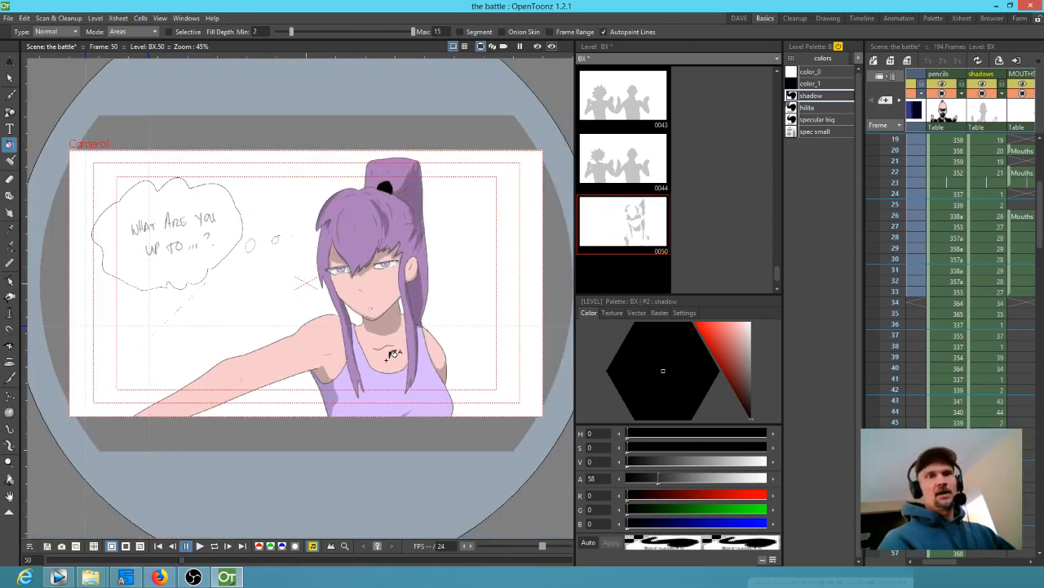
{"action": "left_click", "coordinate": [828, 109]}
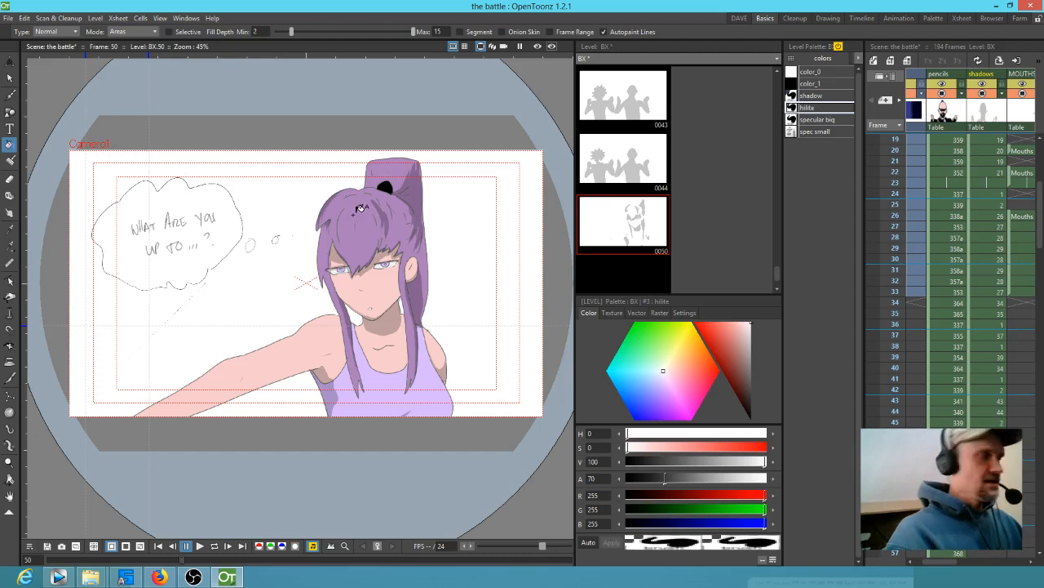
{"action": "key", "text": "b"}
{"action": "scroll", "coordinate": [367, 272], "scroll_direction": "up", "scroll_amount": 3}
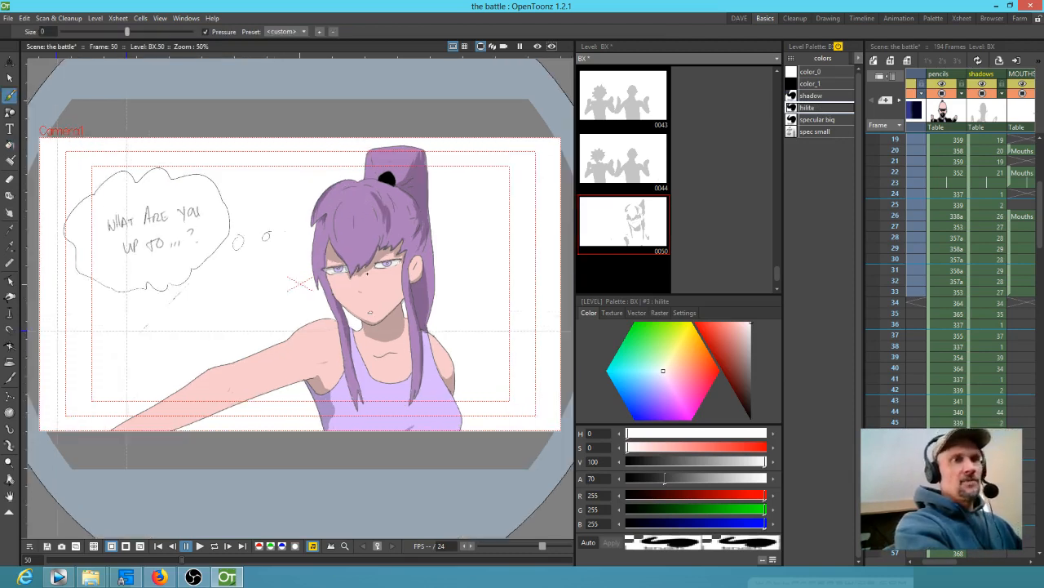
{"action": "left_click_drag", "start_coordinate": [336, 112], "coordinate": [321, 175]}
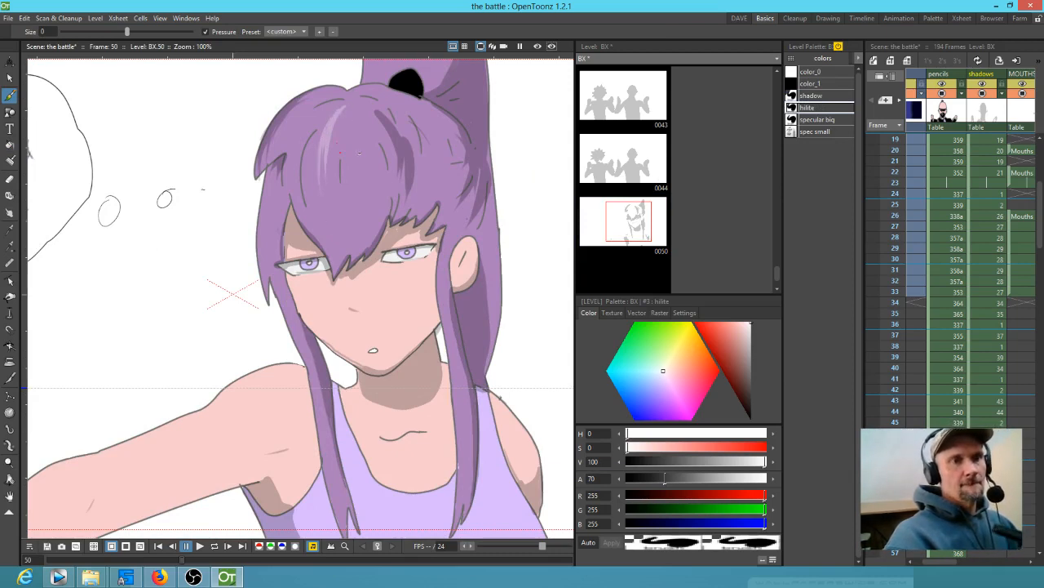
{"action": "left_click_drag", "start_coordinate": [377, 128], "coordinate": [367, 176]}
Step: Brush hilite streaks down the side hair and the two long strands framing the face
{"action": "left_click_drag", "start_coordinate": [273, 206], "coordinate": [271, 234]}
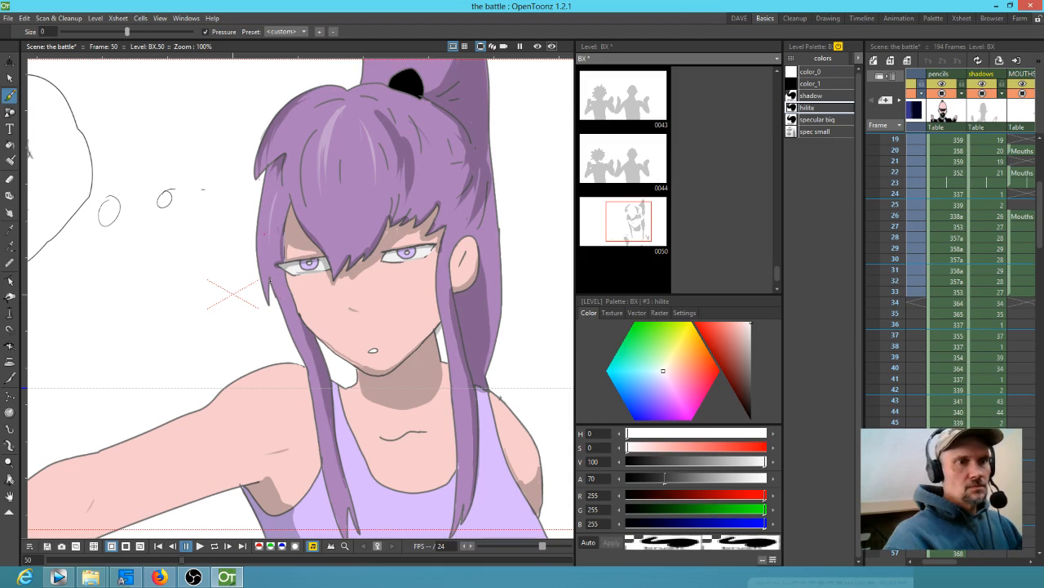
{"action": "left_click_drag", "start_coordinate": [289, 300], "coordinate": [299, 341]}
{"action": "left_click_drag", "start_coordinate": [443, 271], "coordinate": [450, 348]}
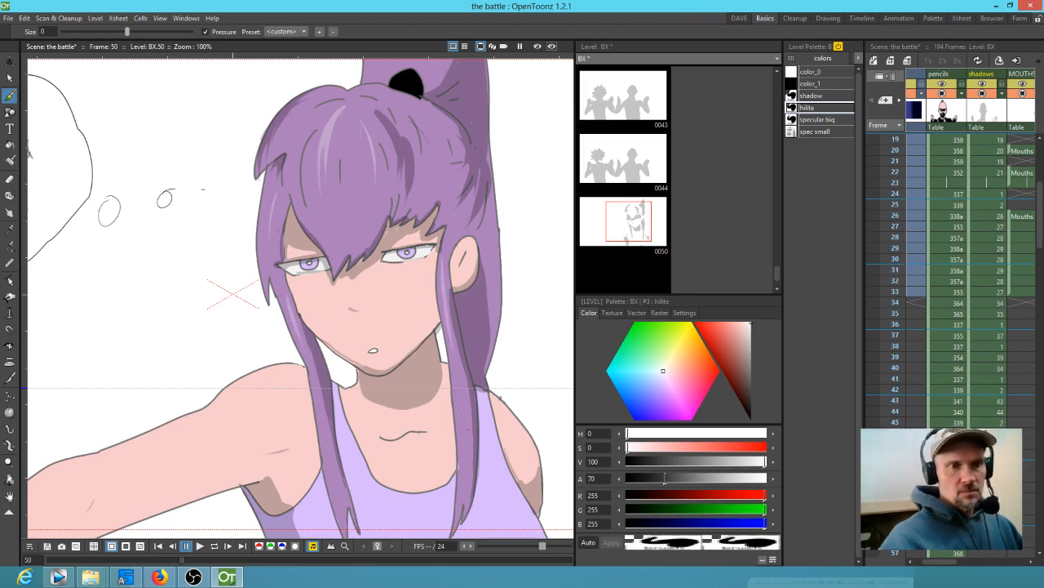
{"action": "left_click_drag", "start_coordinate": [461, 399], "coordinate": [463, 435]}
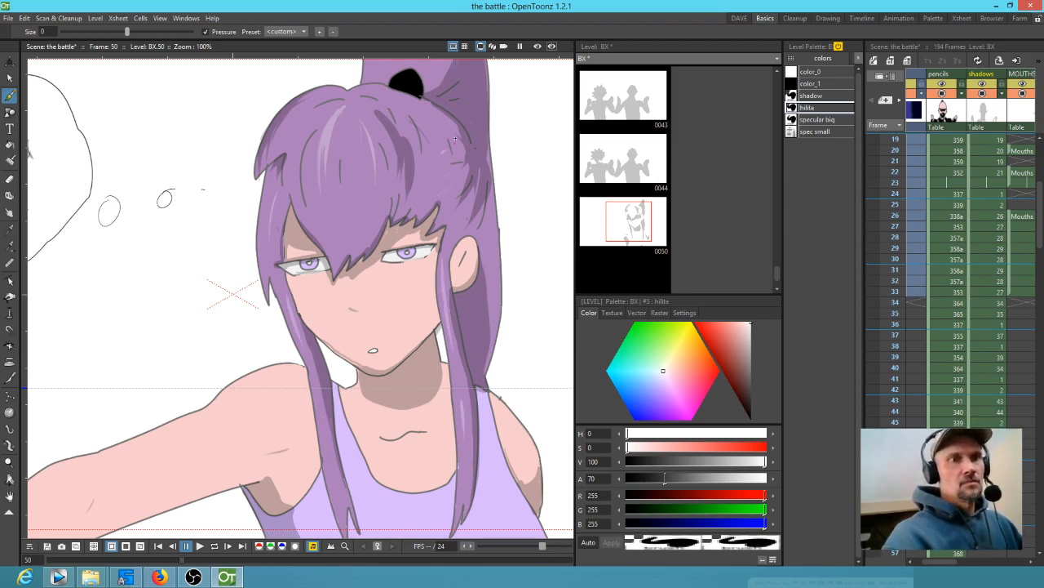
Step: Add hilite strokes along the outer edge of the crown and across the top of the ponytail
{"action": "left_click_drag", "start_coordinate": [326, 103], "coordinate": [294, 130]}
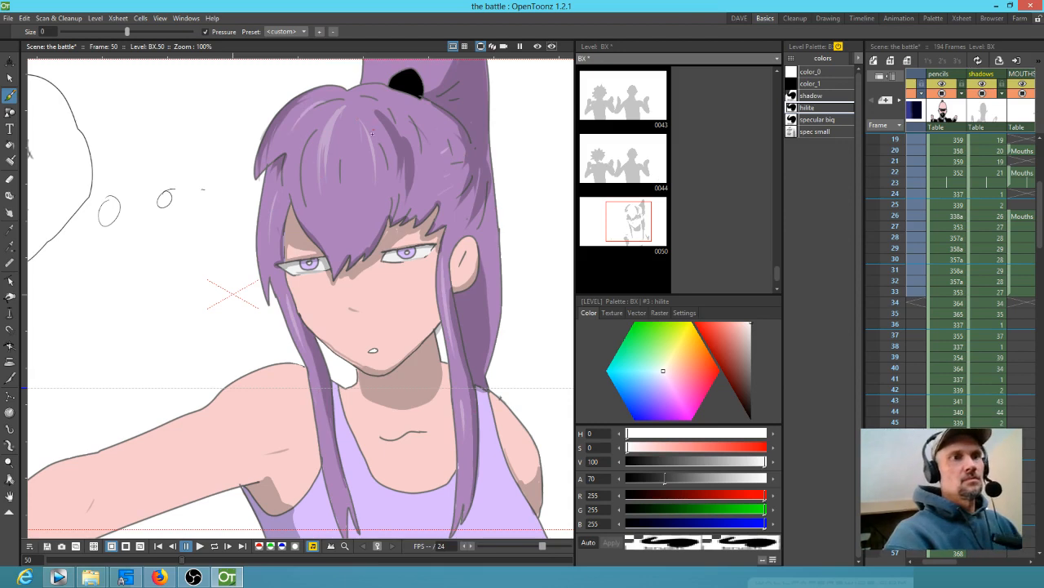
{"action": "left_click_drag", "start_coordinate": [375, 152], "coordinate": [365, 338]}
{"action": "mouse_move", "coordinate": [379, 225]}
{"action": "left_mouse_down"}
{"action": "mouse_move", "coordinate": [421, 212]}
{"action": "mouse_move", "coordinate": [492, 214]}
{"action": "left_mouse_up"}
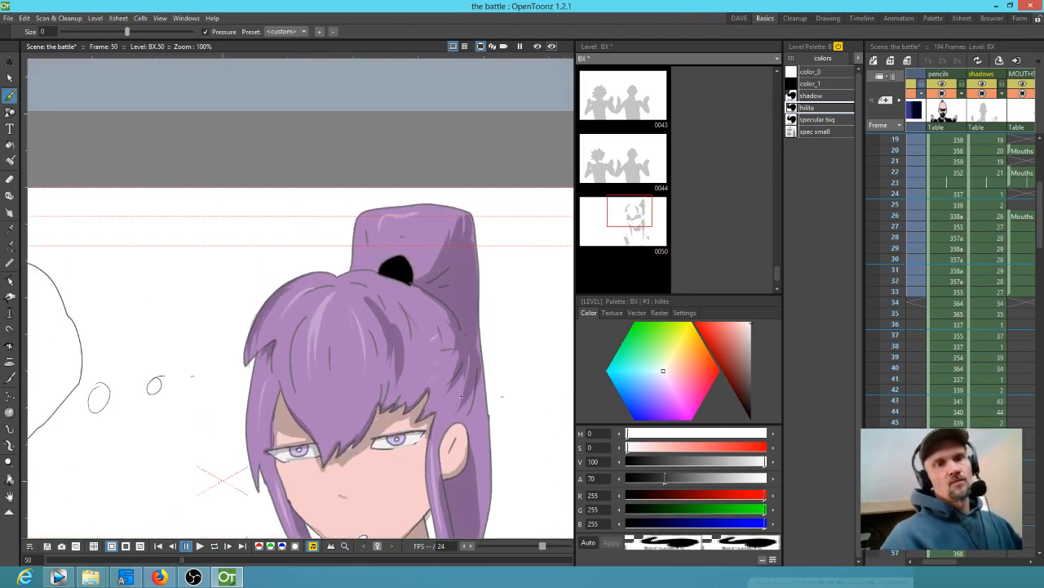
{"action": "left_click_drag", "start_coordinate": [502, 397], "coordinate": [539, 216]}
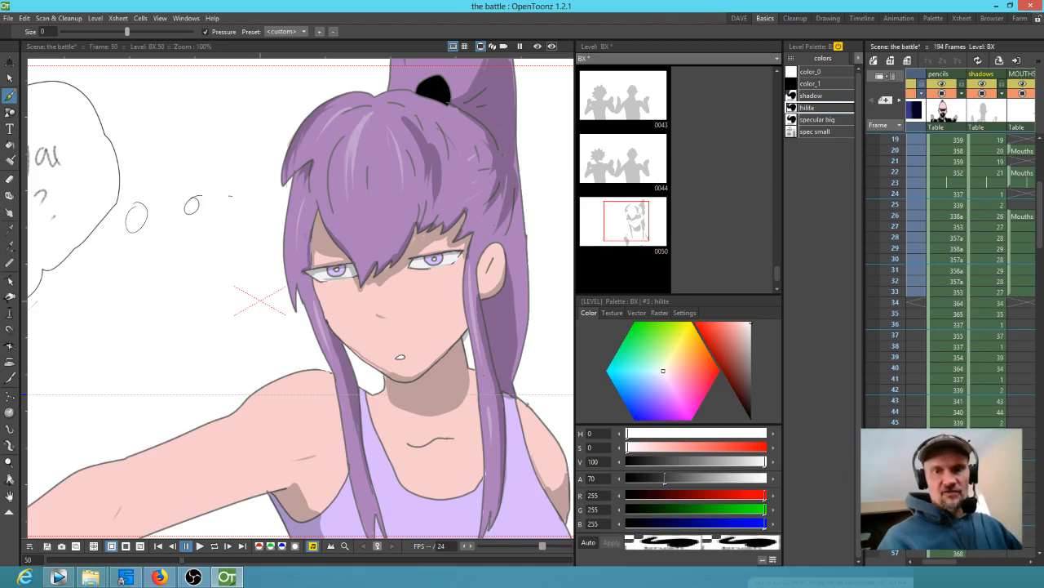
Step: Erase the mouth from drawing 0357 in the pencils column and fill the gap with the skin style
{"action": "left_click", "coordinate": [949, 478]}
{"action": "key", "text": "a"}
{"action": "left_click_drag", "start_coordinate": [403, 352], "coordinate": [409, 343]}
{"action": "key", "text": "k"}
{"action": "left_click", "coordinate": [416, 306]}
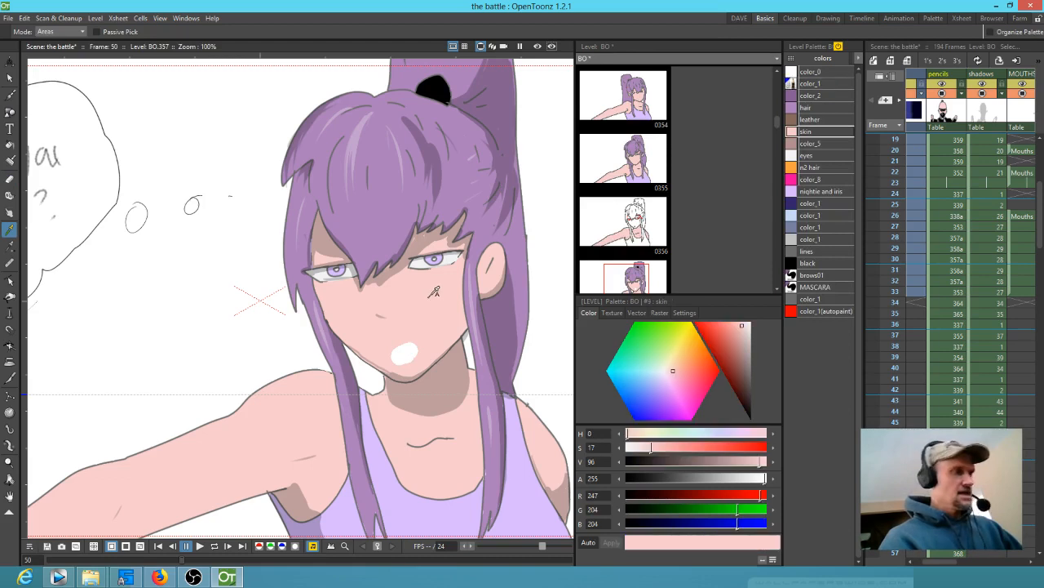
{"action": "key", "text": "f"}
{"action": "left_click", "coordinate": [417, 346]}
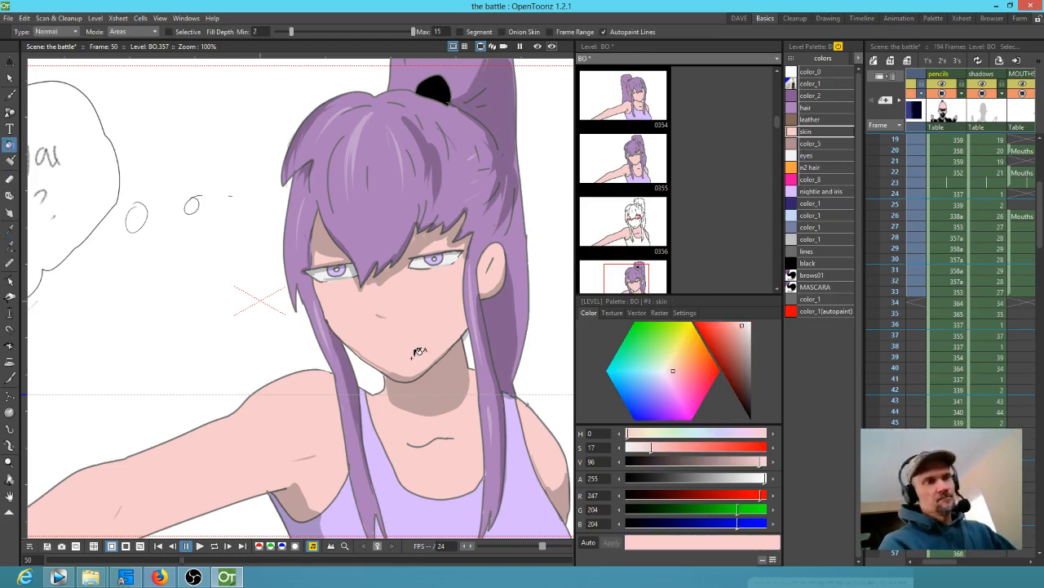
Step: Draw toe and heel dividing lines on the foot at frame 51 with the brush in the lines style
{"action": "key", "text": "."}
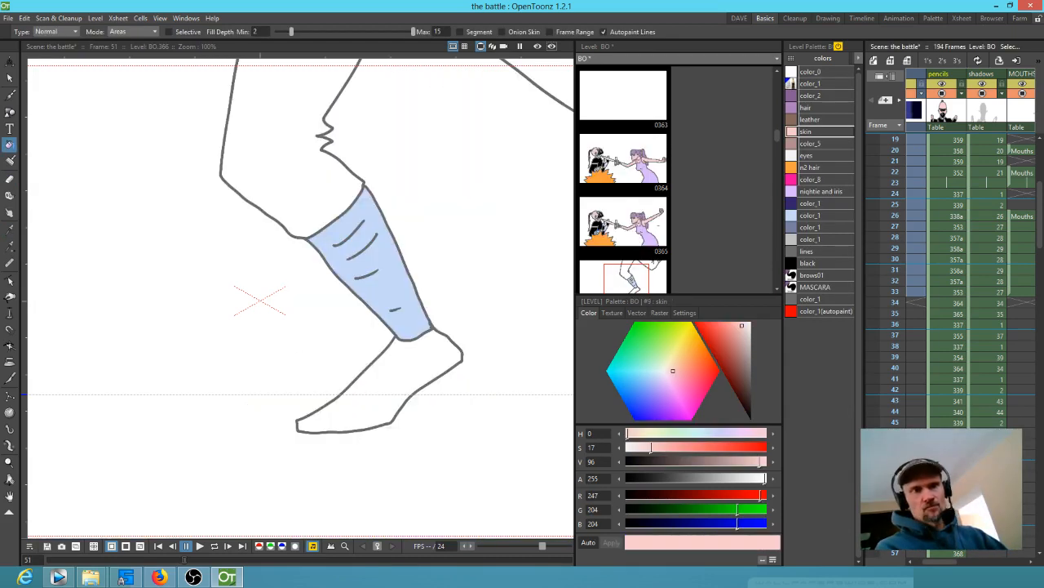
{"action": "scroll", "coordinate": [373, 367], "scroll_direction": "down", "scroll_amount": 3}
{"action": "scroll", "coordinate": [455, 372], "scroll_direction": "up", "scroll_amount": 2}
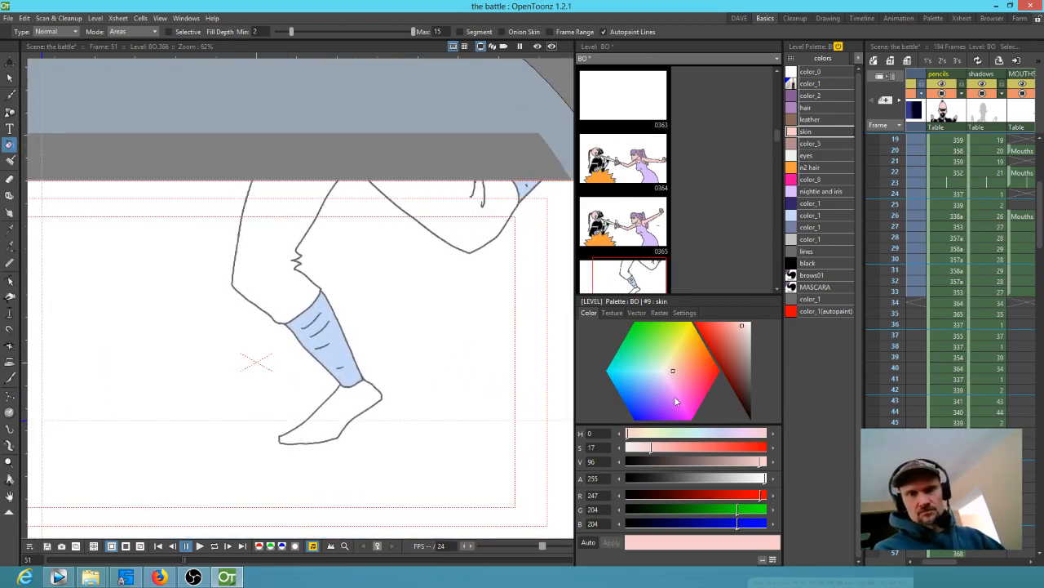
{"action": "left_click", "coordinate": [814, 252]}
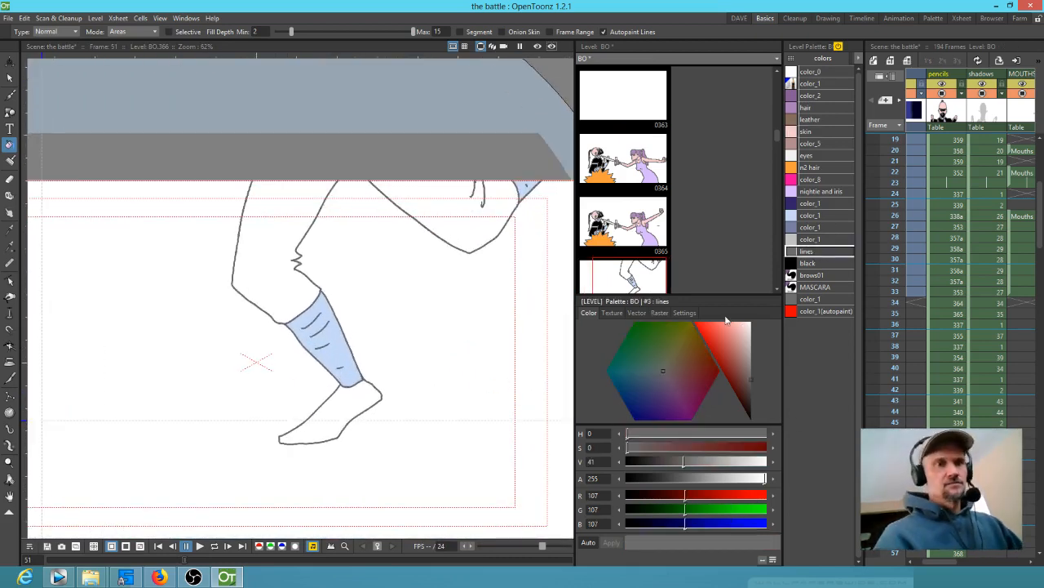
{"action": "key", "text": "b"}
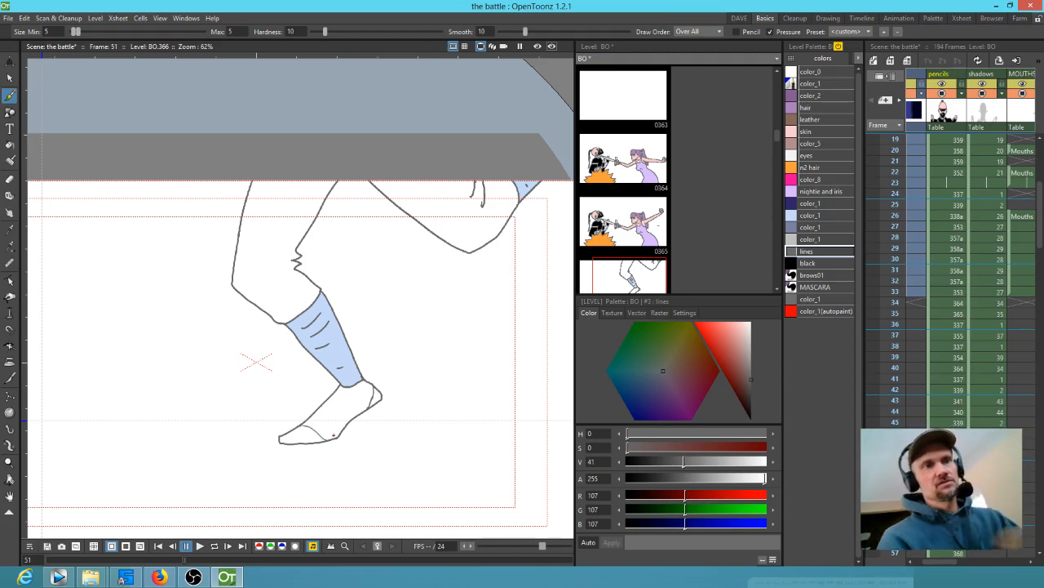
Step: Draw the toe and heel dividing lines on the feet at frames 52 and 53
{"action": "key", "text": "period"}
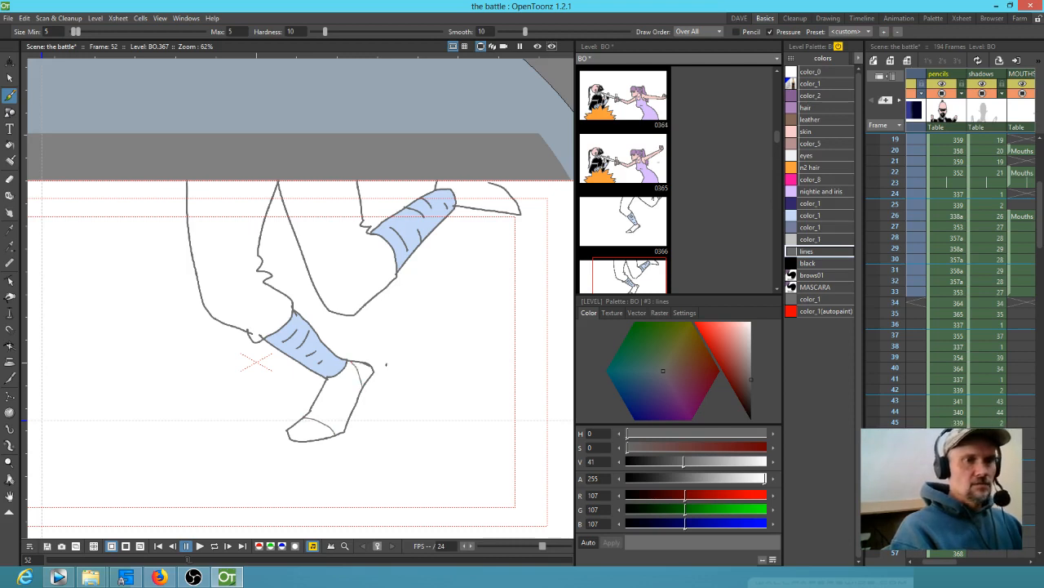
{"action": "key", "text": "period"}
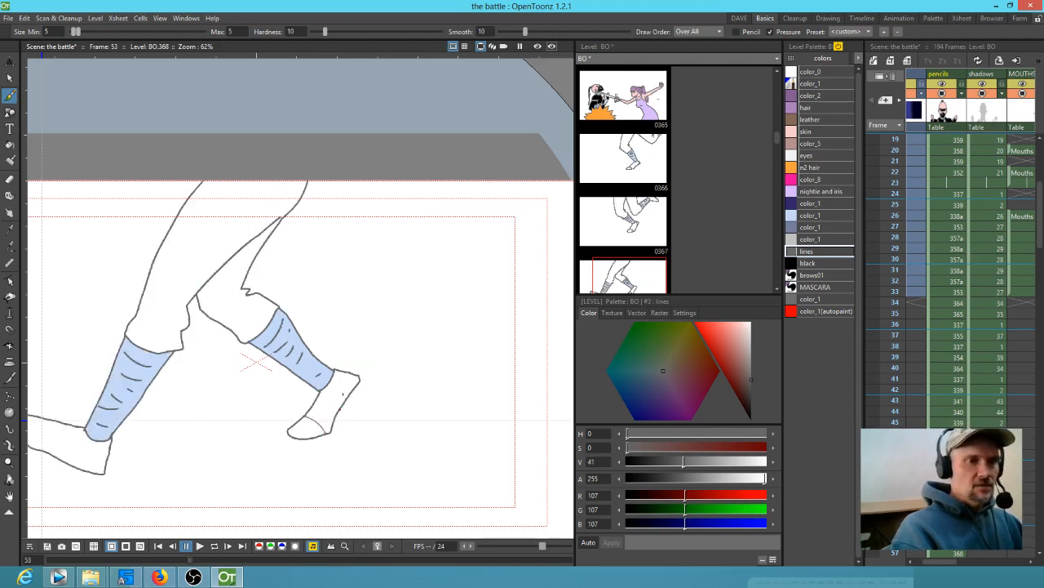
{"action": "left_click_drag", "start_coordinate": [319, 386], "coordinate": [481, 359]}
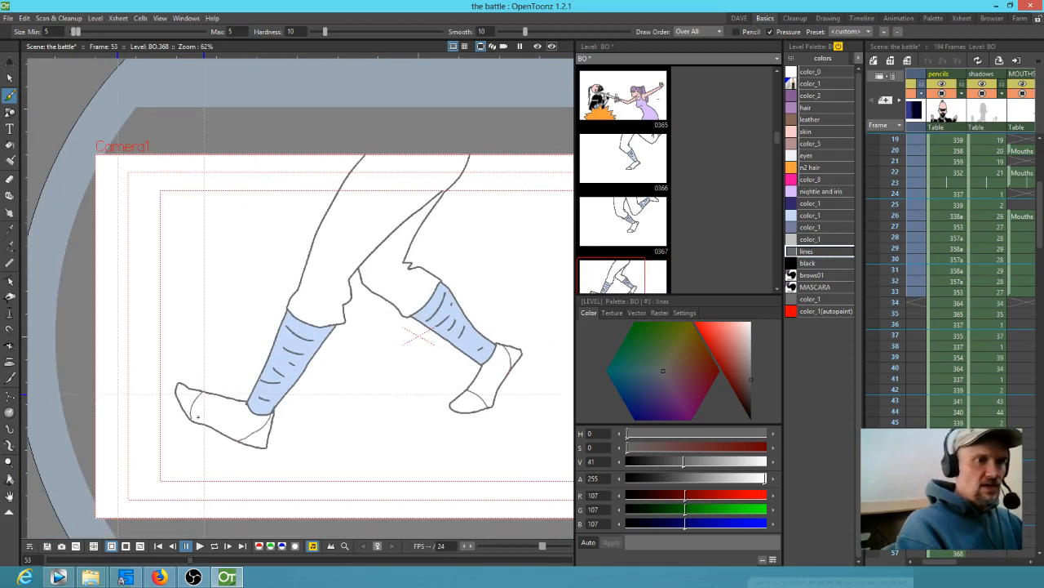
Step: Draw the toe and heel dividing lines on both feet at frame 54
{"action": "key", "text": "period"}
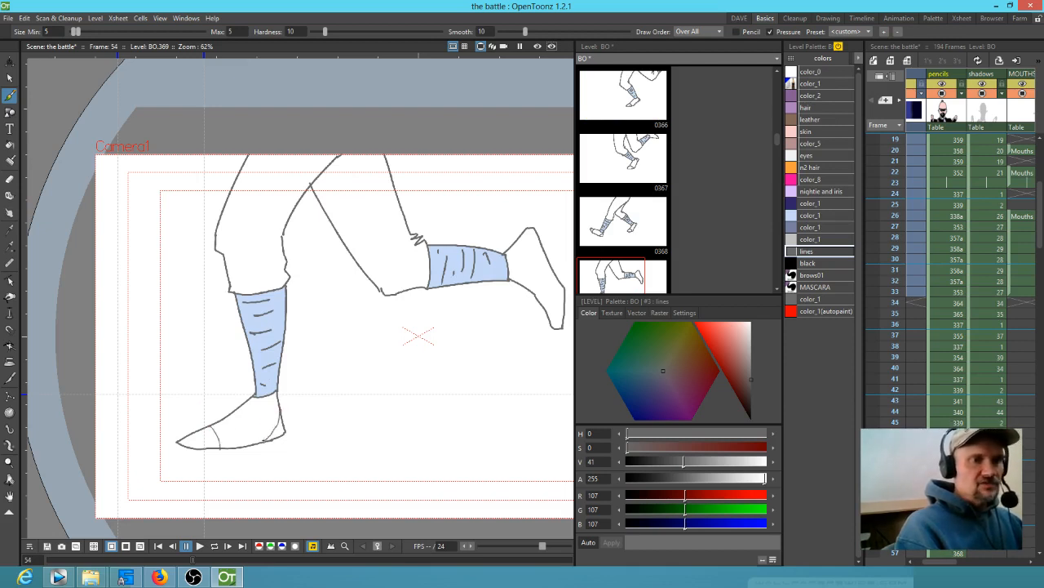
{"action": "key", "text": "period"}
{"action": "key", "text": "comma"}
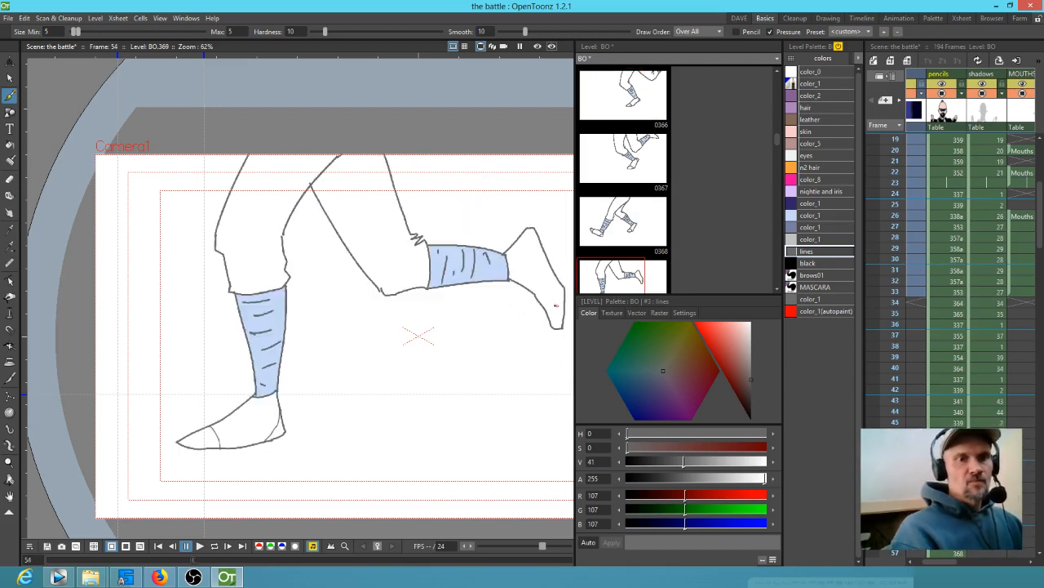
{"action": "left_click_drag", "start_coordinate": [553, 302], "coordinate": [550, 323]}
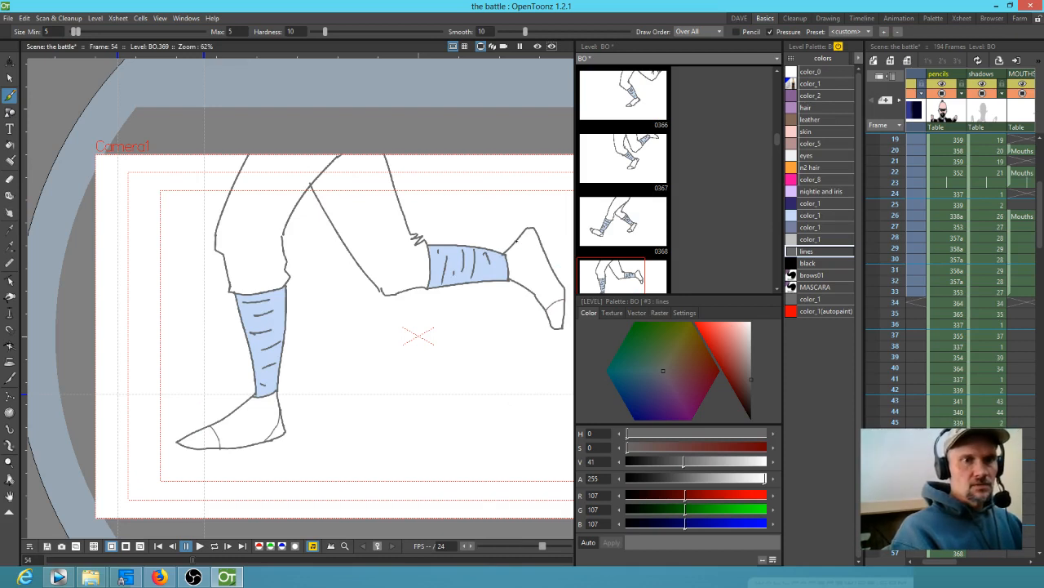
Step: Return to frame 52 and draw the toe line across the raised foot, finishing back at frame 50
{"action": "key", "text": "comma"}
{"action": "key", "text": "comma"}
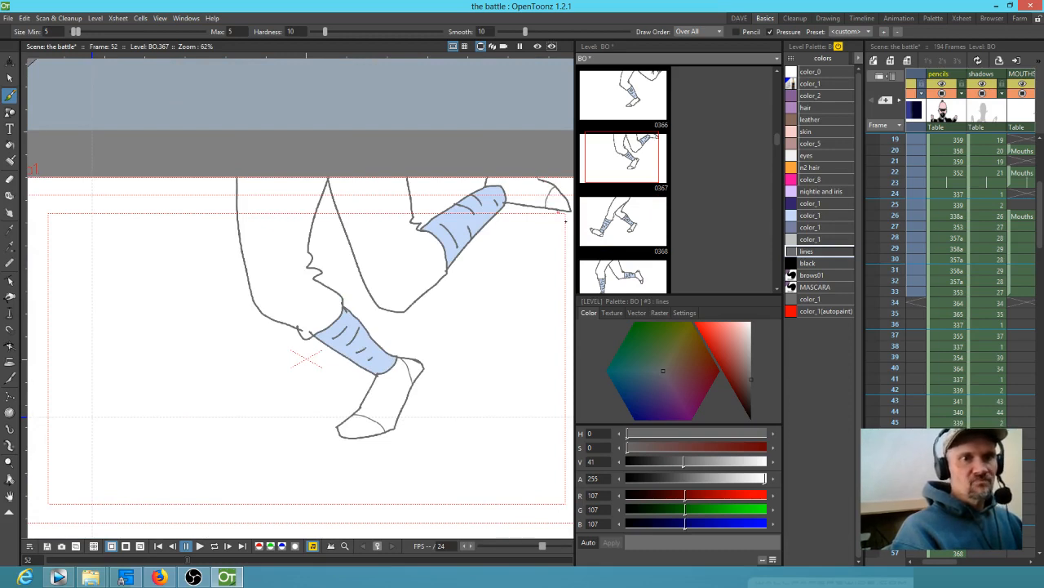
{"action": "key", "text": "comma"}
{"action": "key", "text": "comma"}
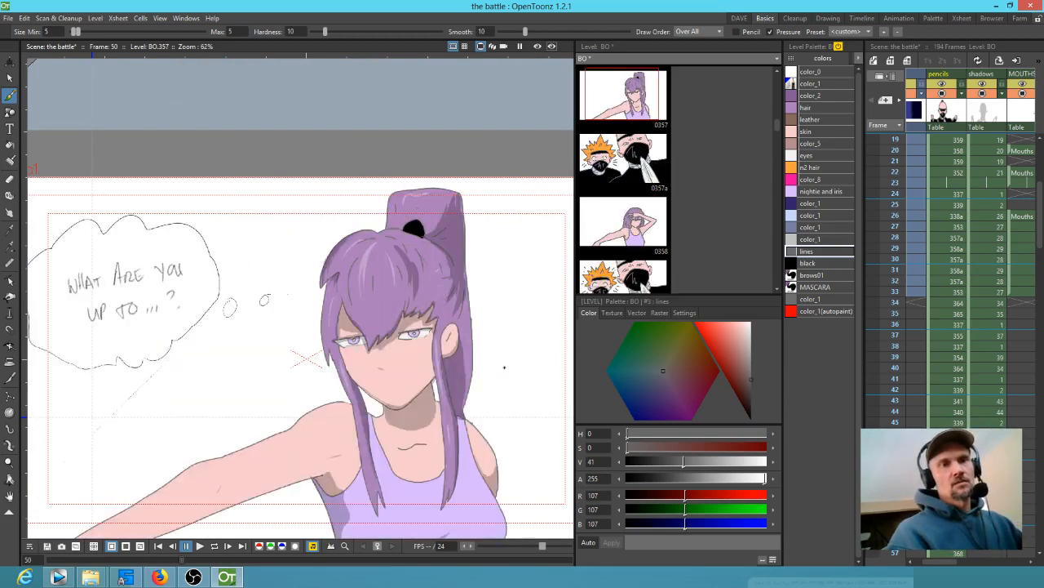
Step: Fill both trouser legs and the middle of the foot at frame 51 with the black style
{"action": "key", "text": "period"}
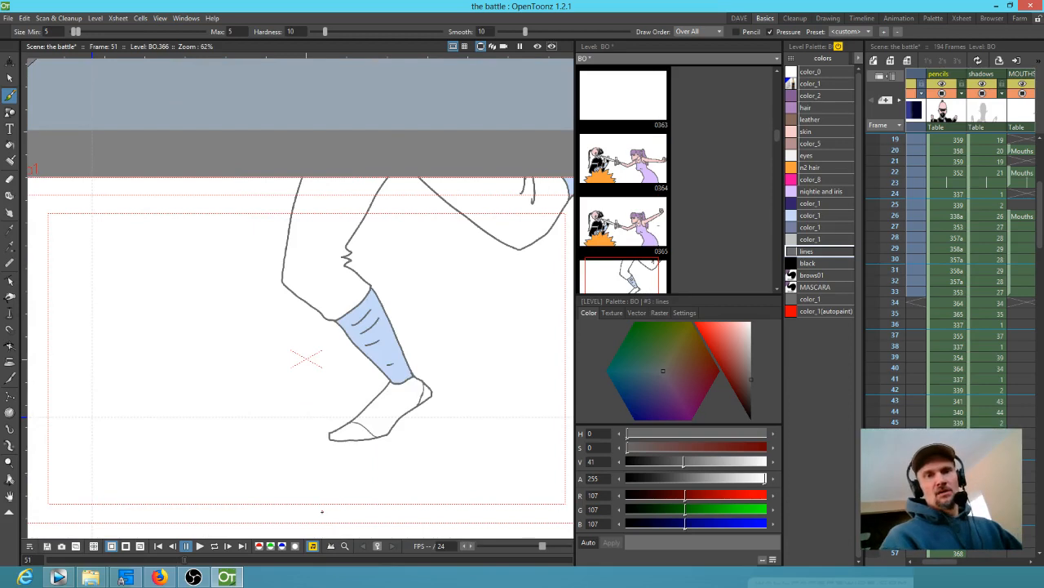
{"action": "left_click", "coordinate": [820, 264]}
{"action": "key", "text": "f"}
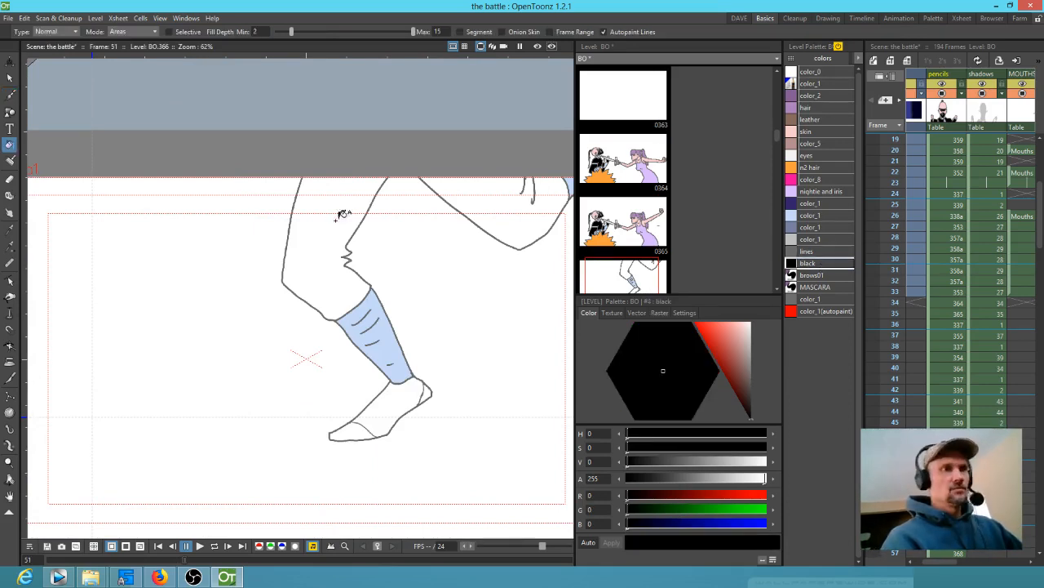
{"action": "left_click", "coordinate": [345, 214]}
{"action": "left_click", "coordinate": [482, 214]}
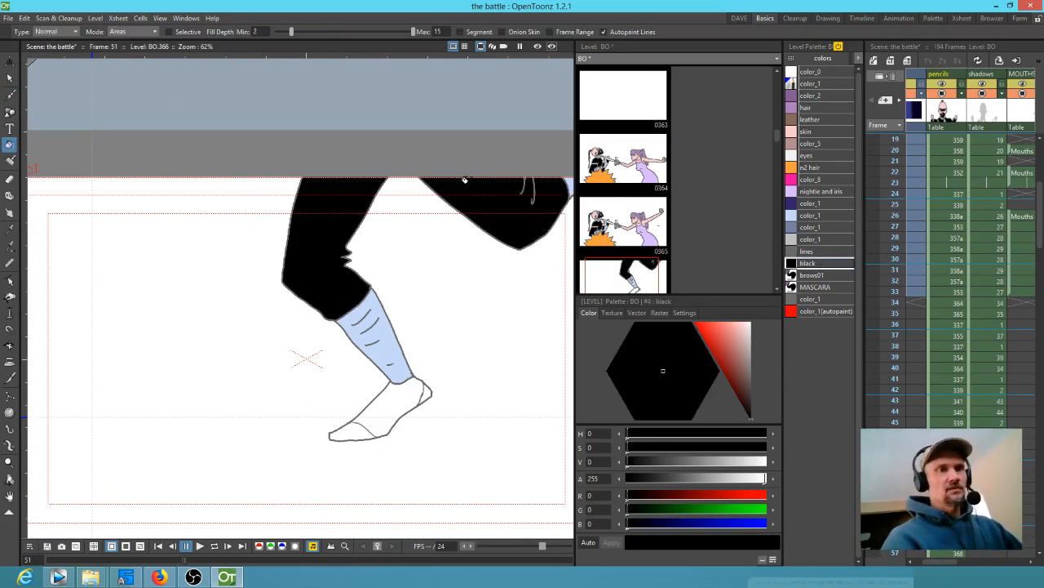
{"action": "left_click", "coordinate": [393, 399]}
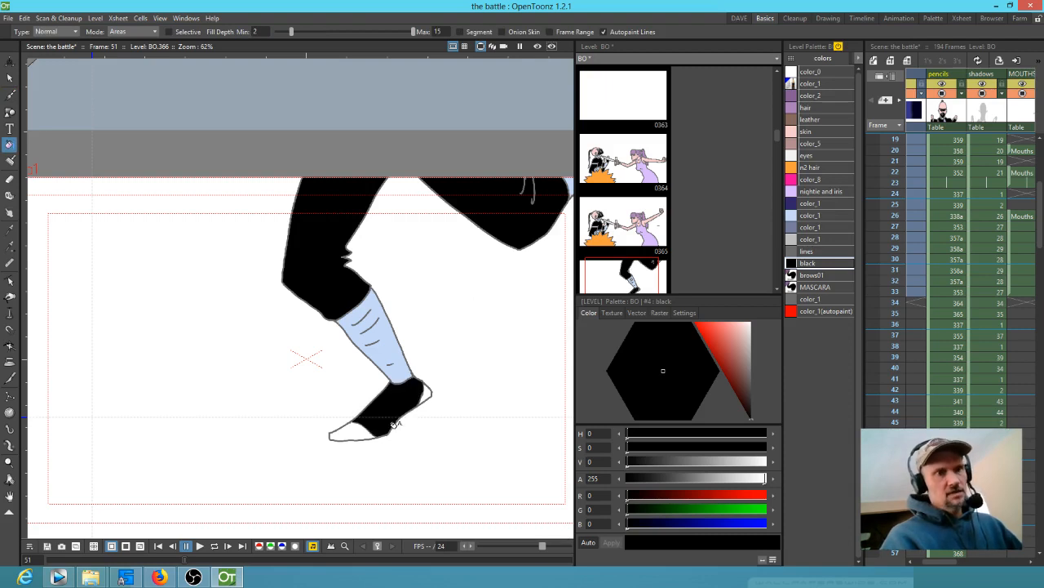
{"action": "mouse_move", "coordinate": [439, 383]}
{"action": "left_mouse_down"}
{"action": "mouse_move", "coordinate": [323, 439]}
{"action": "mouse_move", "coordinate": [334, 414]}
{"action": "left_mouse_up"}
Step: Fill both trouser legs and the middle sections of both feet at frame 52 with black
{"action": "key", "text": "."}
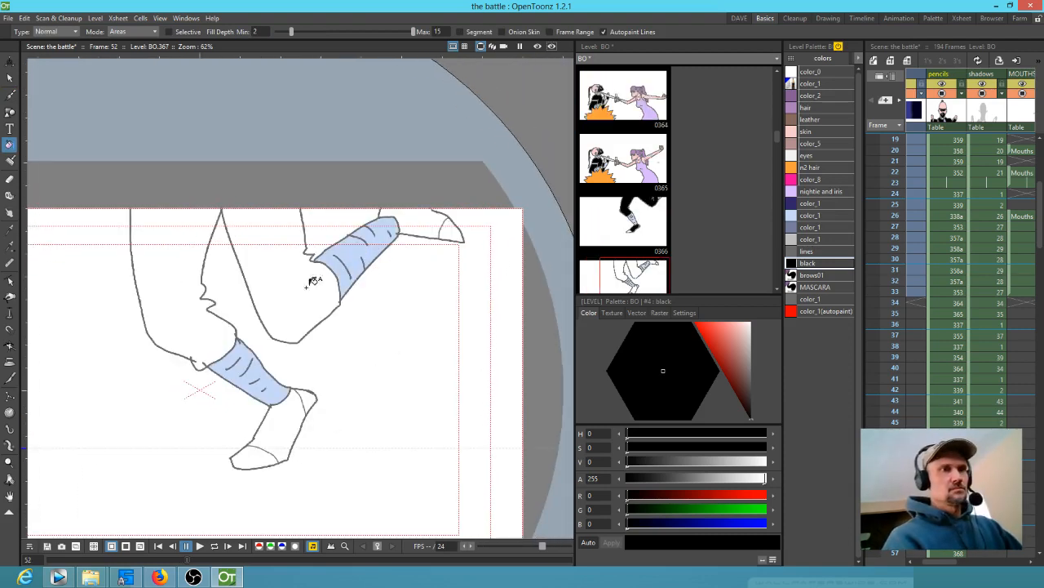
{"action": "left_click", "coordinate": [336, 277]}
{"action": "left_click", "coordinate": [187, 299]}
{"action": "left_click", "coordinate": [281, 425]}
{"action": "left_click", "coordinate": [441, 224]}
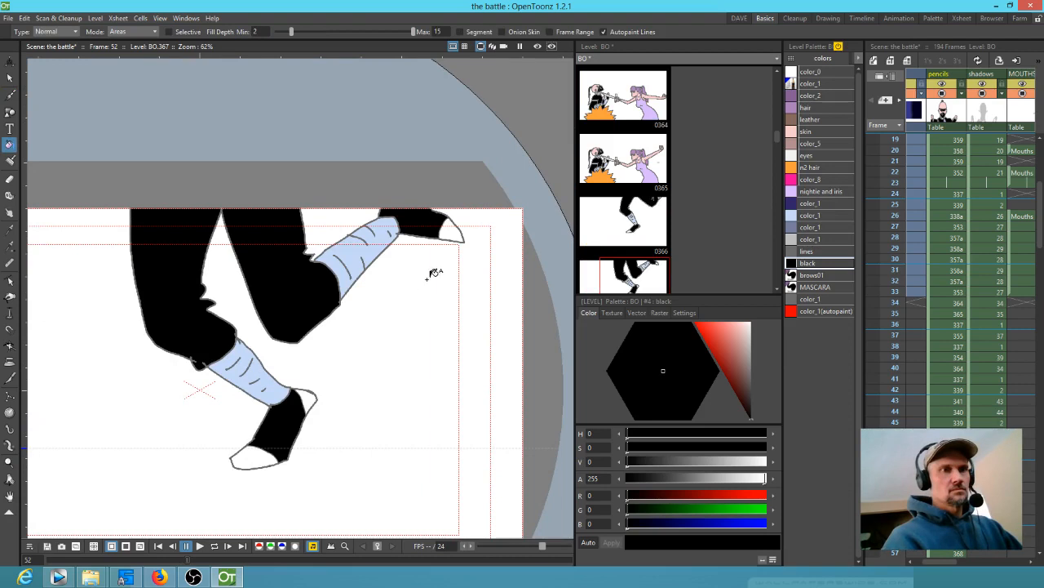
Step: Fill the trouser legs and the middle sections of both feet at frame 53 with black
{"action": "key", "text": "."}
{"action": "left_click", "coordinate": [280, 419]}
{"action": "left_click", "coordinate": [175, 326]}
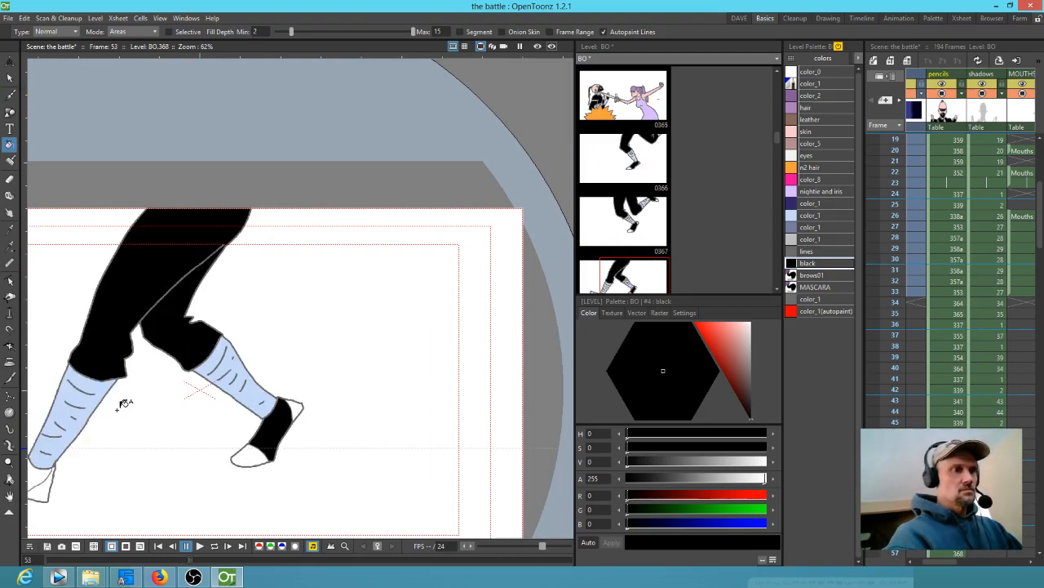
{"action": "left_click", "coordinate": [42, 475]}
Step: Fill both trouser legs and the middle sections of both feet at frame 54 with black
{"action": "key", "text": "."}
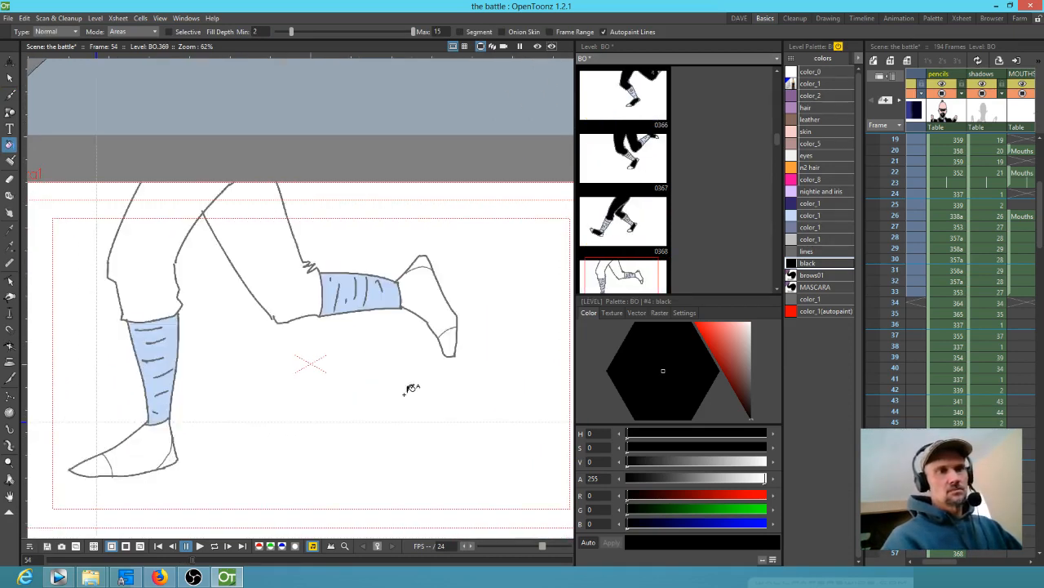
{"action": "left_click", "coordinate": [299, 279]}
{"action": "left_click", "coordinate": [161, 250]}
{"action": "left_click", "coordinate": [443, 295]}
{"action": "left_click", "coordinate": [151, 445]}
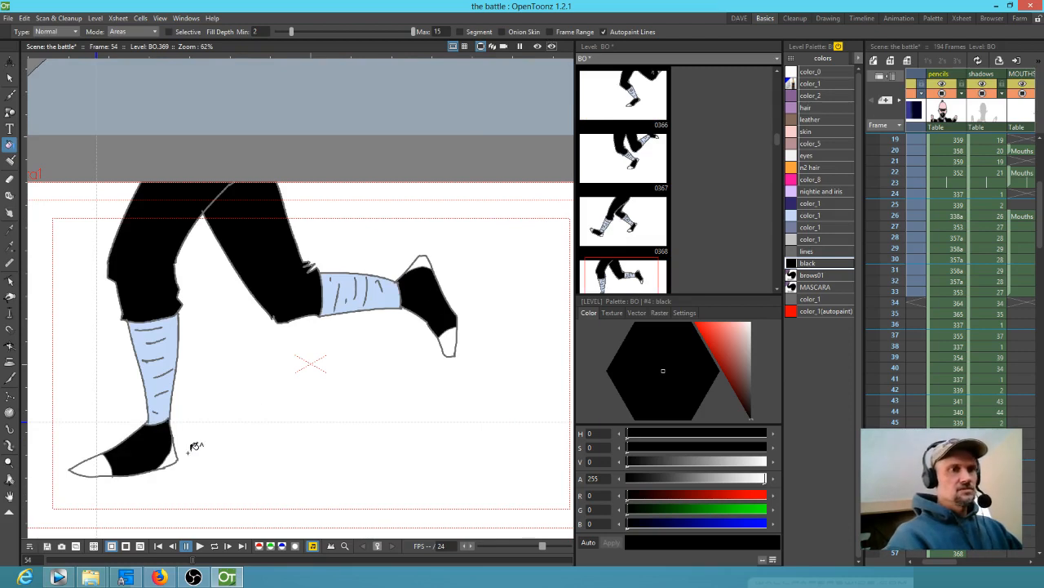
Step: Fill the toe and heel of the foot at frame 55 with the leather style
{"action": "key", "text": "."}
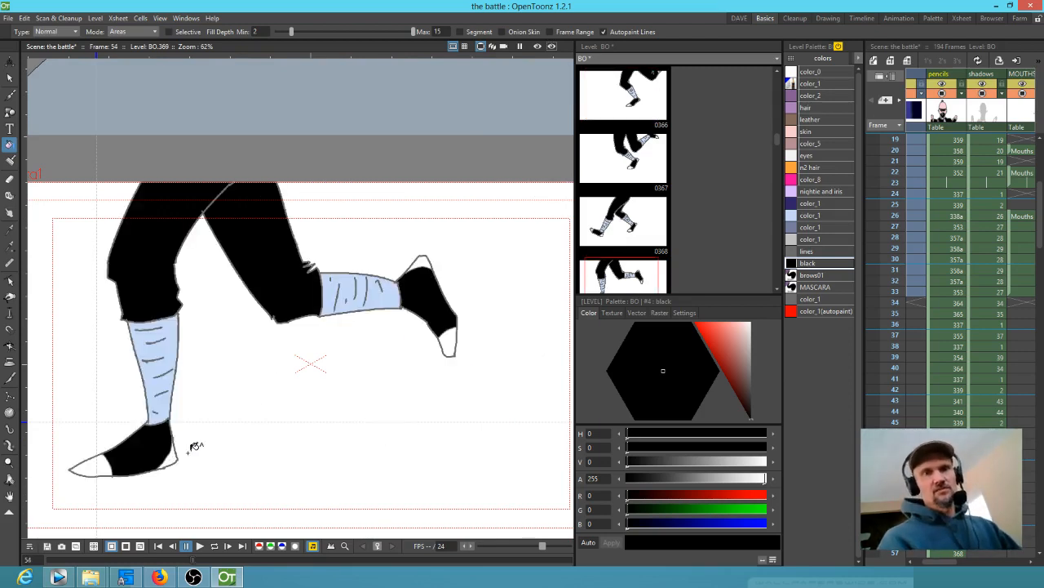
{"action": "key", "text": "."}
{"action": "left_click", "coordinate": [828, 120]}
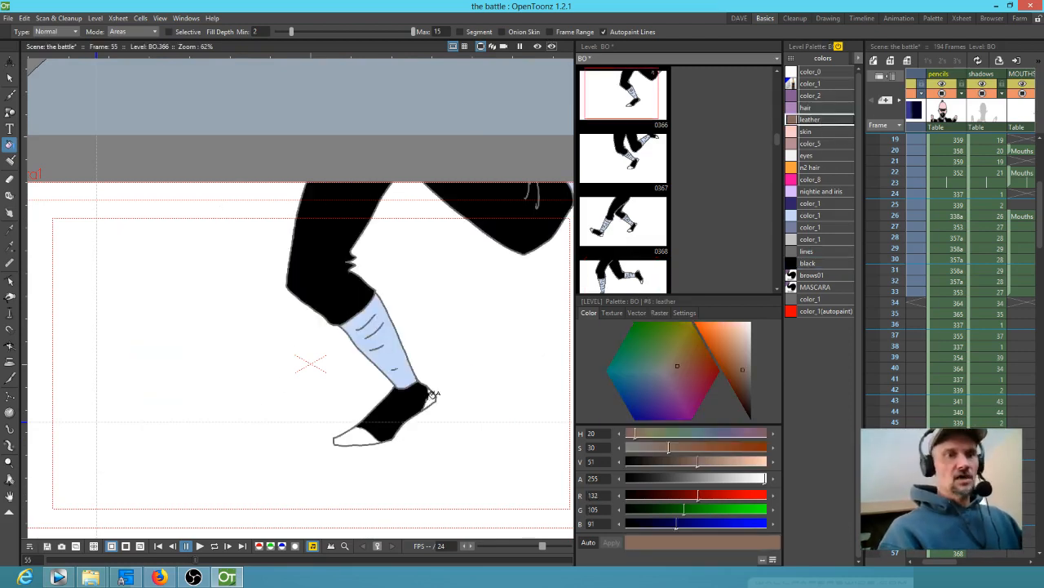
{"action": "left_click", "coordinate": [363, 438]}
{"action": "scroll", "coordinate": [490, 368], "scroll_direction": "up", "scroll_amount": 1}
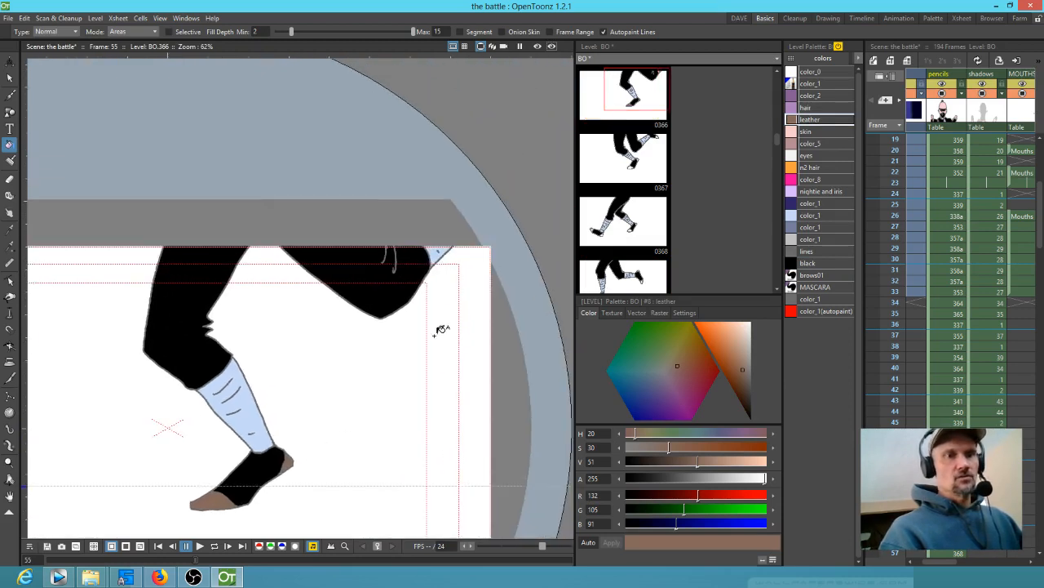
Step: Fill the toes and heels of both feet at frame 54 with leather
{"action": "left_click", "coordinate": [308, 406]}
{"action": "left_click", "coordinate": [280, 326]}
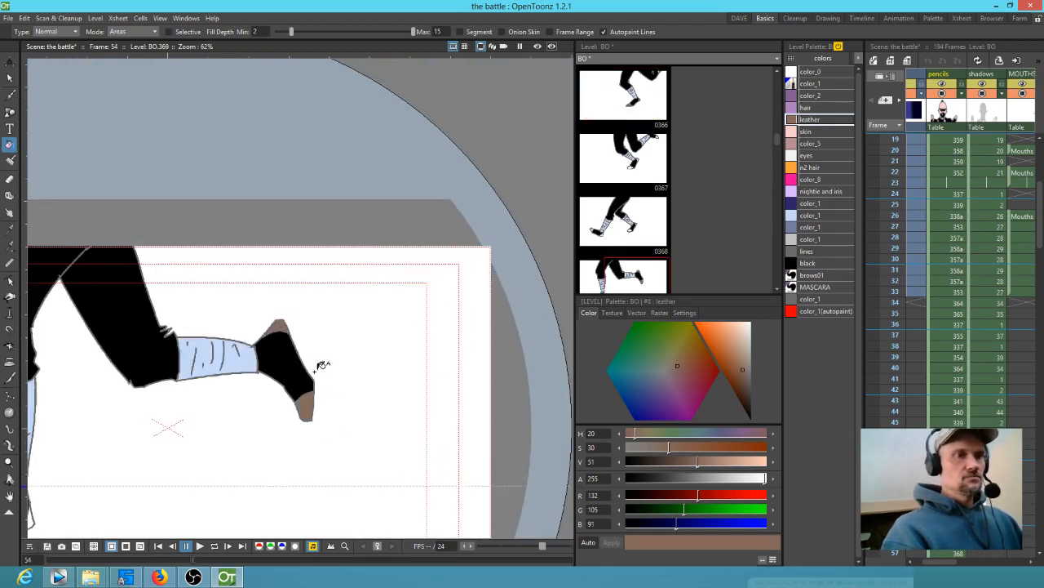
{"action": "left_click_drag", "start_coordinate": [287, 414], "coordinate": [497, 320]}
{"action": "left_click", "coordinate": [237, 429]}
{"action": "left_click", "coordinate": [164, 439]}
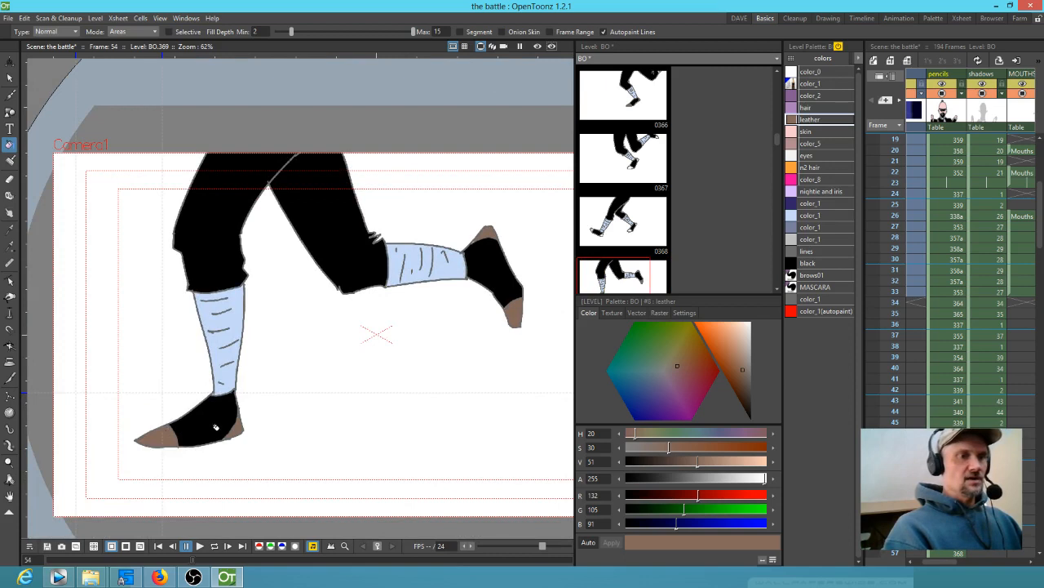
Step: Fill the toe and heel sections of the feet at frames 53 and 52 with leather
{"action": "left_click", "coordinate": [155, 391]}
{"action": "left_click", "coordinate": [235, 427]}
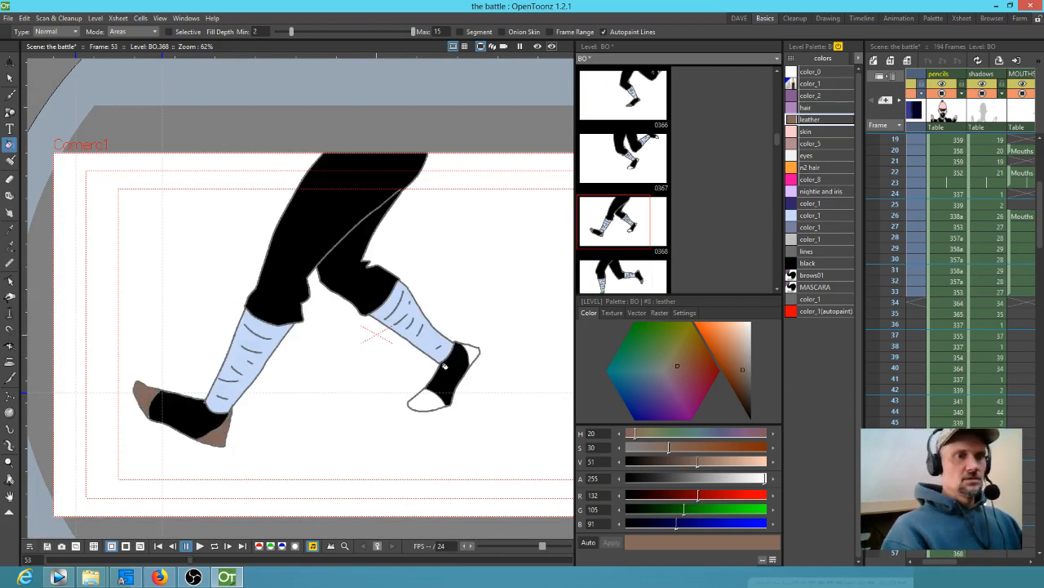
{"action": "left_click", "coordinate": [475, 351]}
{"action": "left_click", "coordinate": [424, 400]}
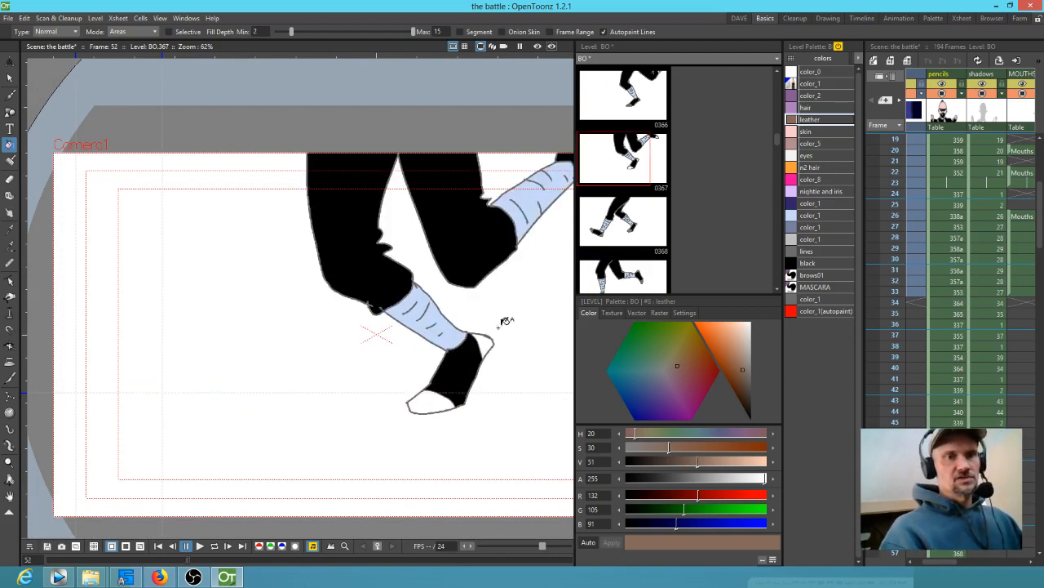
{"action": "left_click", "coordinate": [445, 397]}
{"action": "left_click", "coordinate": [489, 340]}
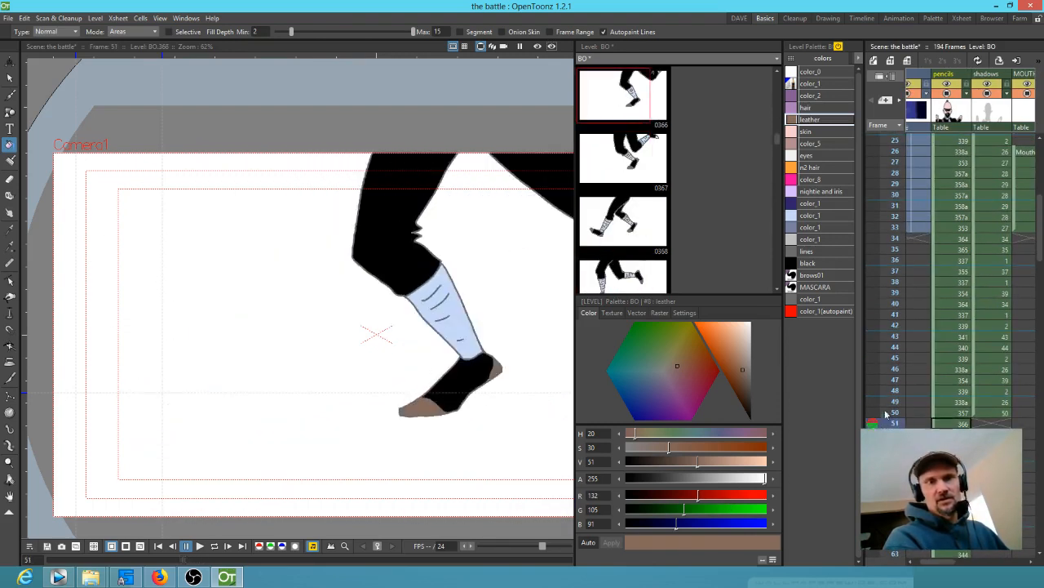
Step: Review the coloured running-leg frames from frame 51 and the preceding girl drawing at frame 50
{"action": "left_click_drag", "start_coordinate": [889, 476], "coordinate": [889, 424]}
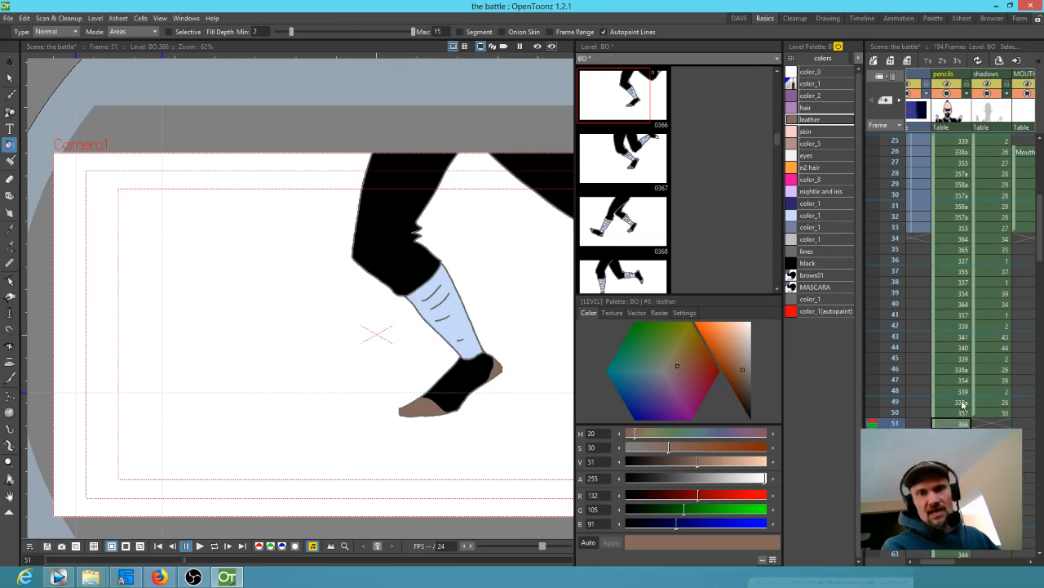
{"action": "left_click", "coordinate": [883, 415]}
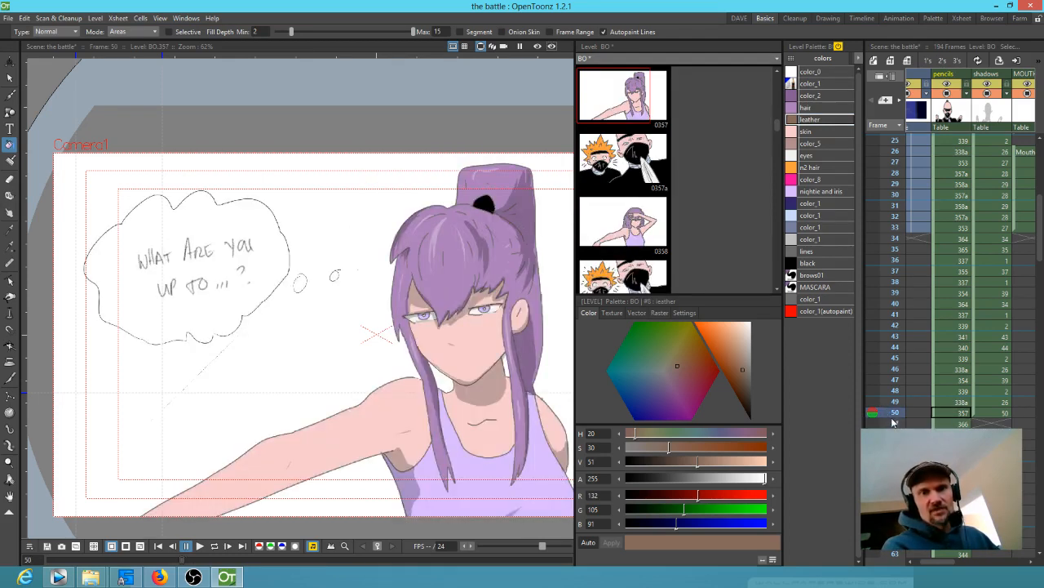
{"action": "left_click", "coordinate": [890, 421]}
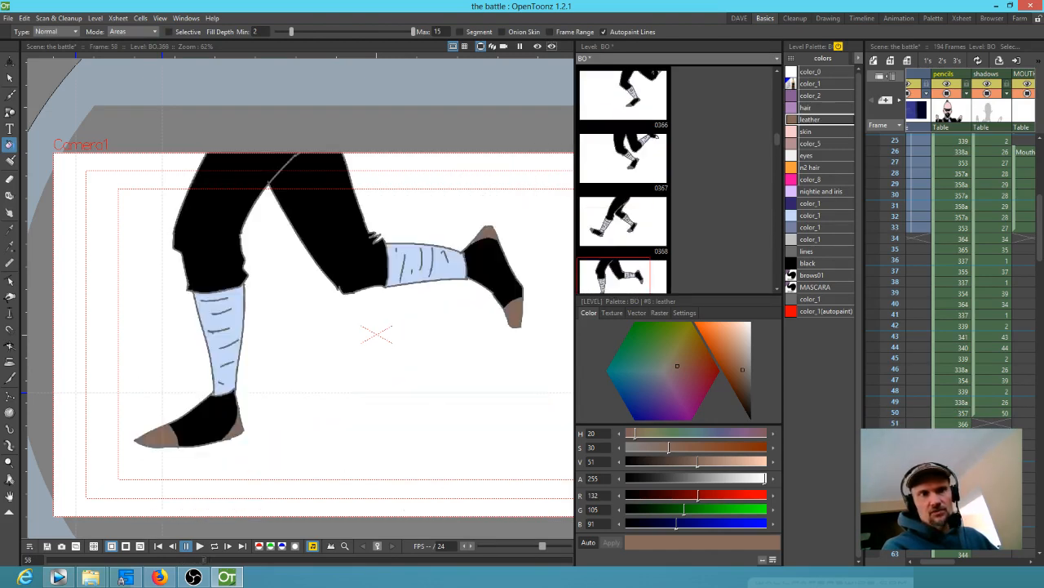
Step: Duplicate the frame 50 shadow drawing as drawing 51 and move the copy to frame 59 in the shadows column
{"action": "left_click", "coordinate": [991, 511]}
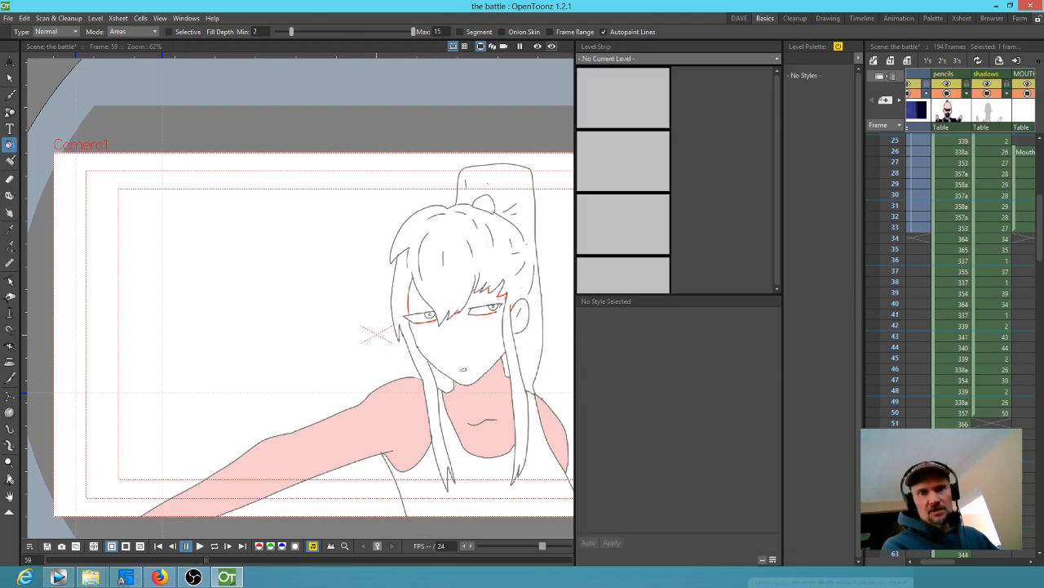
{"action": "key", "text": "b"}
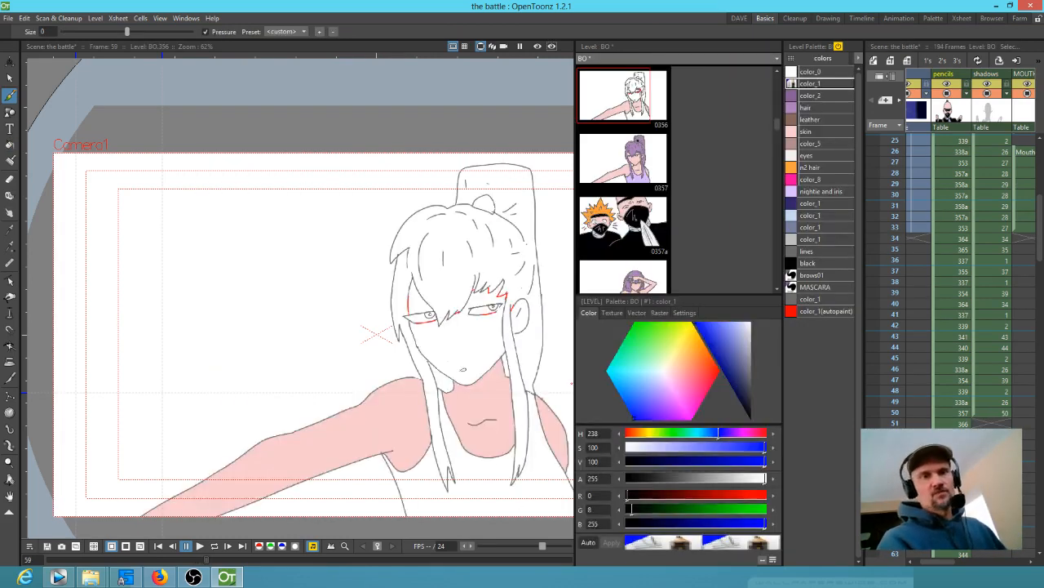
{"action": "left_click_drag", "start_coordinate": [510, 442], "coordinate": [432, 407]}
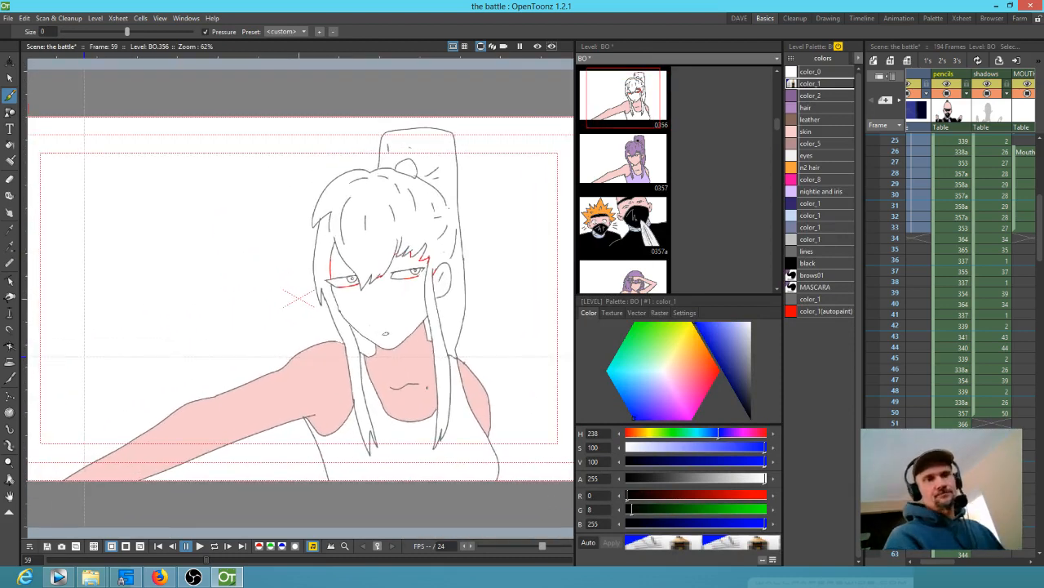
{"action": "left_click", "coordinate": [962, 413]}
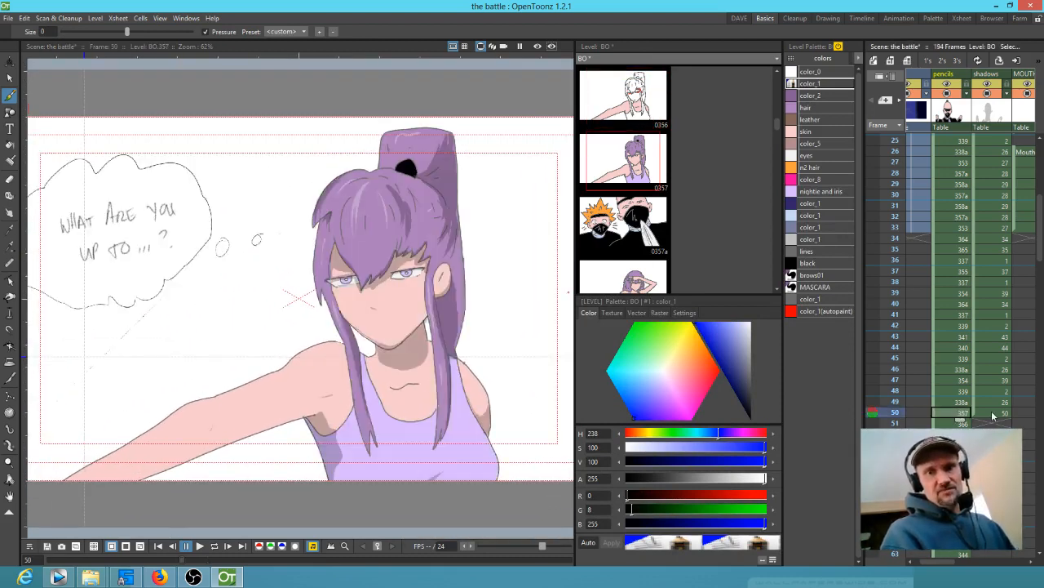
{"action": "left_click", "coordinate": [994, 413]}
{"action": "left_click", "coordinate": [989, 424]}
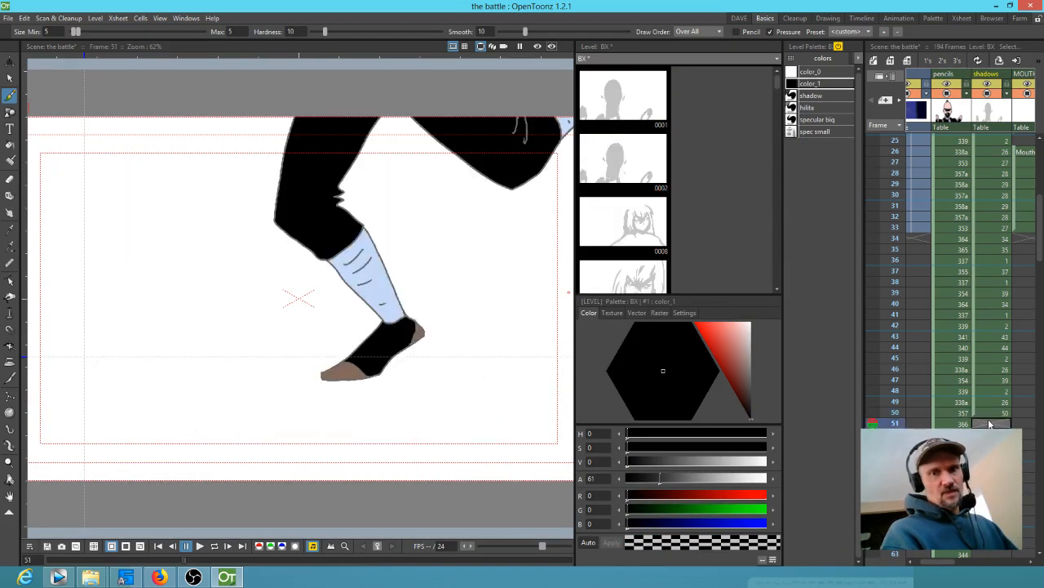
{"action": "key", "text": "ctrl+z"}
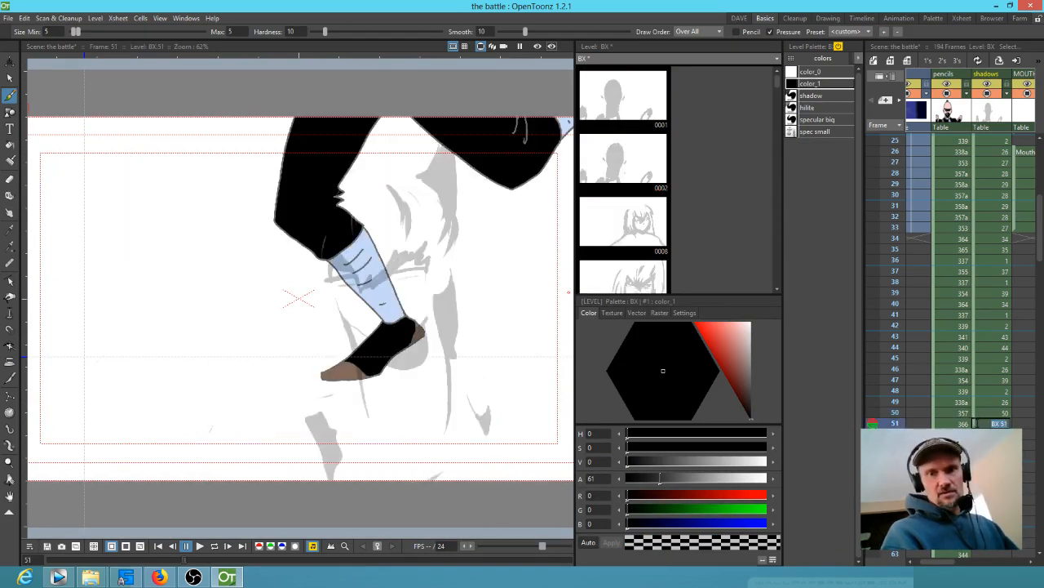
{"action": "key", "text": "Delete"}
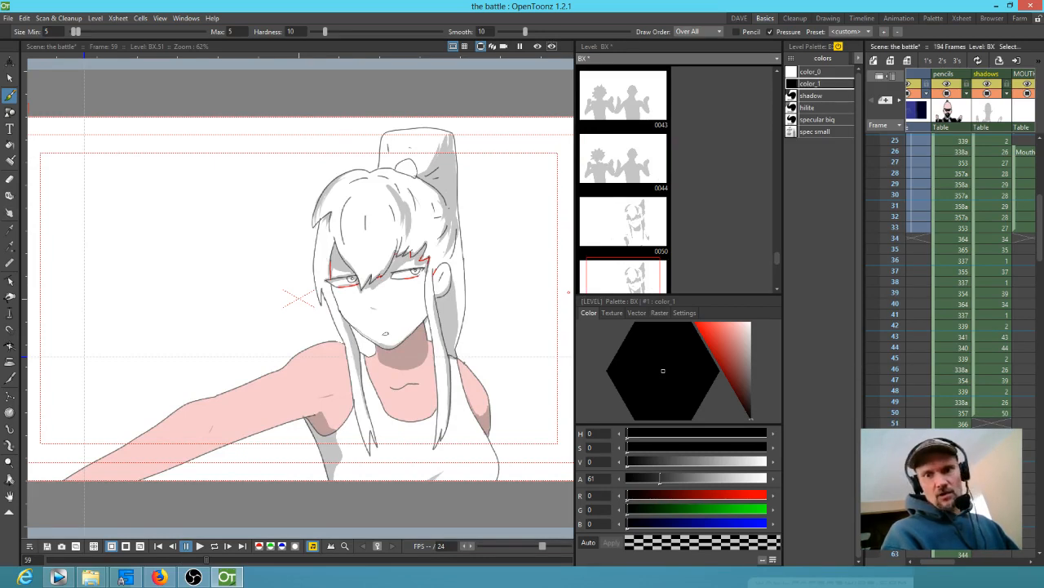
Step: Fill the girl's face with skin and her hair with the hair style in the pencils drawing at frame 59
{"action": "left_click", "coordinate": [953, 511]}
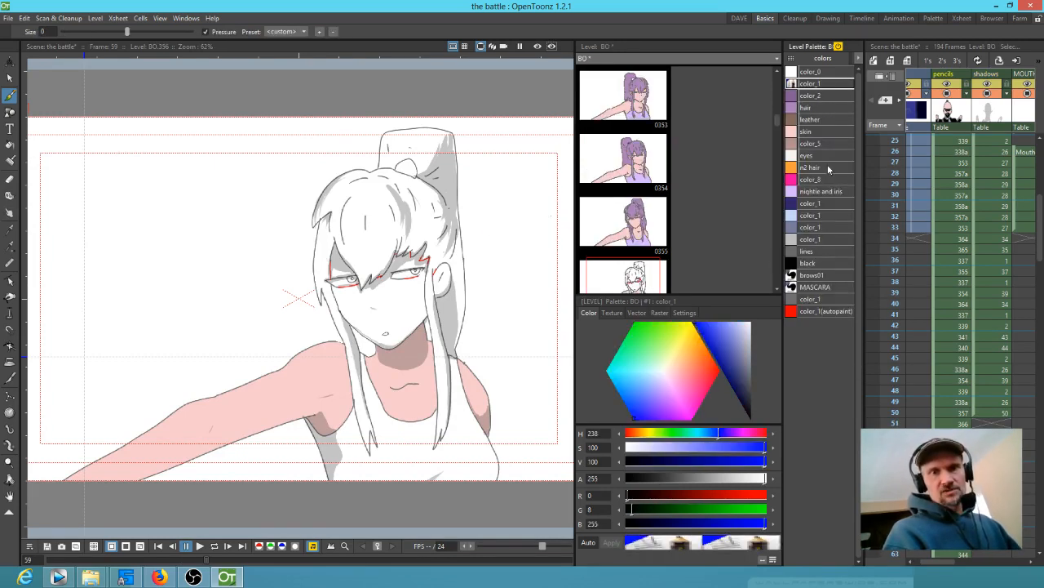
{"action": "left_click", "coordinate": [809, 132]}
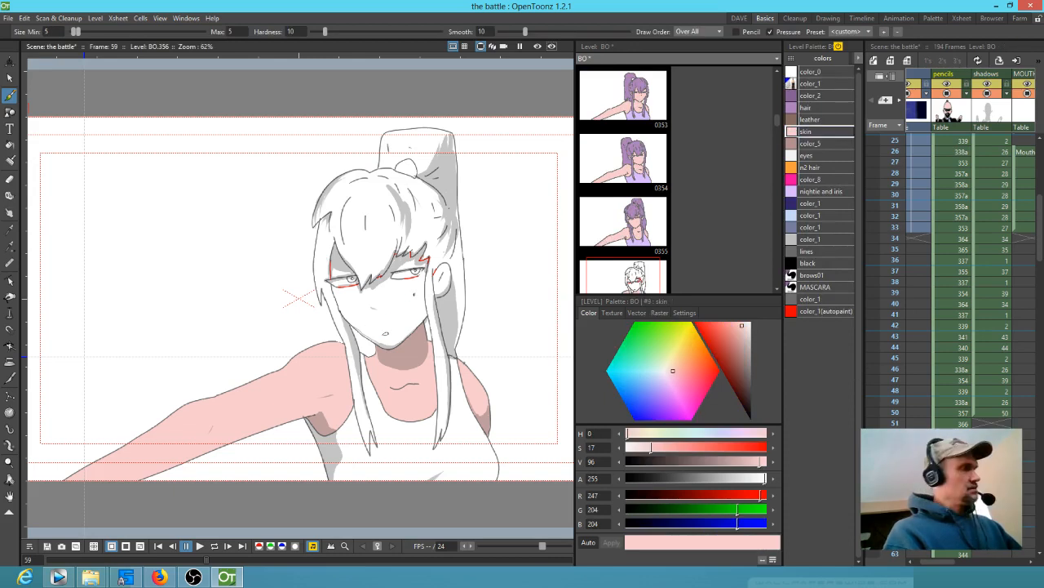
{"action": "key", "text": "f"}
{"action": "left_click", "coordinate": [414, 290]}
{"action": "left_click", "coordinate": [347, 256]}
{"action": "left_click", "coordinate": [812, 107]}
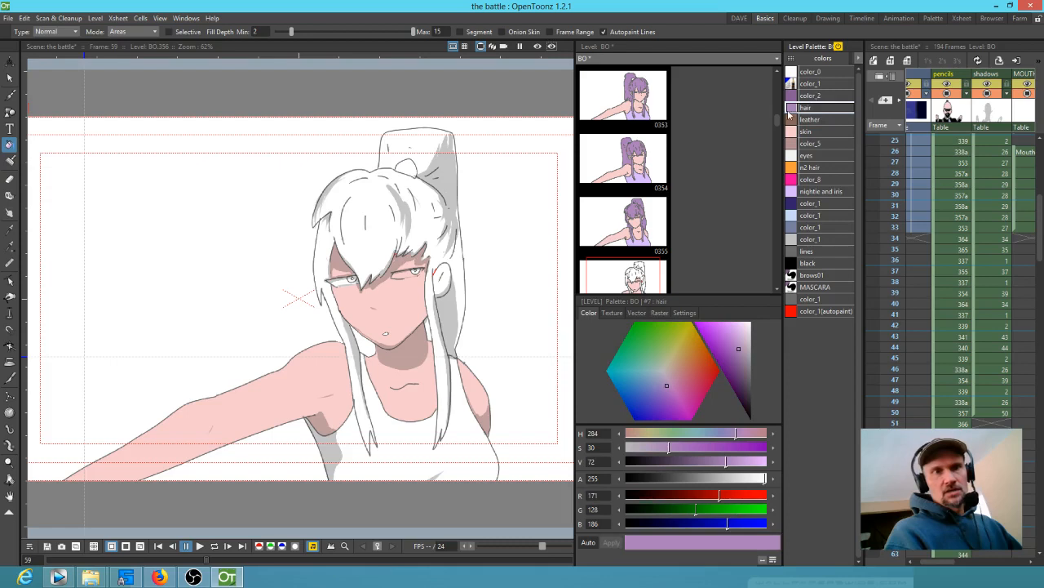
{"action": "left_click", "coordinate": [376, 188]}
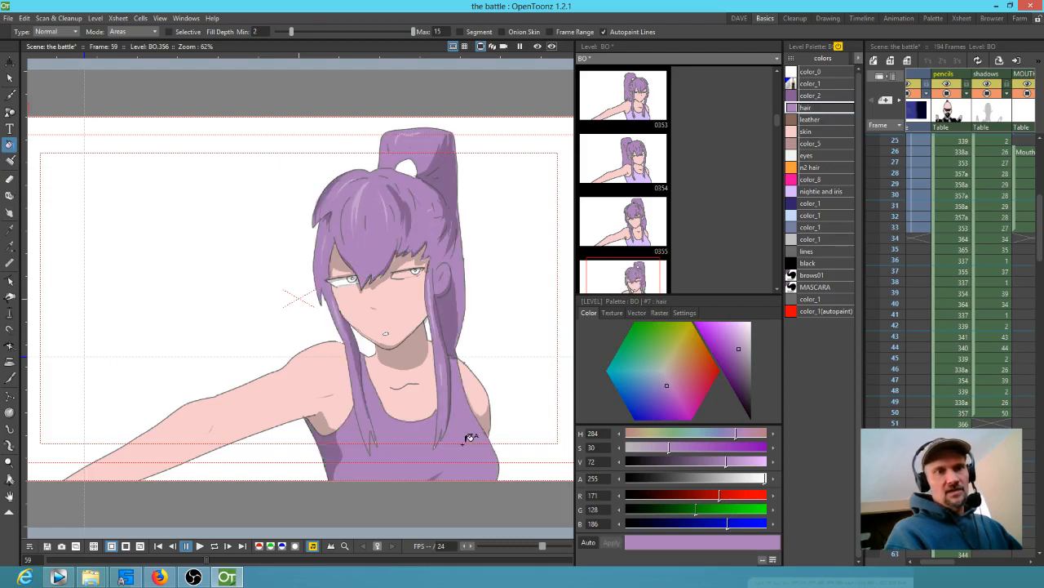
Step: Paint nightie and iris colour along the edges of both hair-lock tips where they overlap the girl's top
{"action": "scroll", "coordinate": [451, 437], "scroll_direction": "up", "scroll_amount": 3}
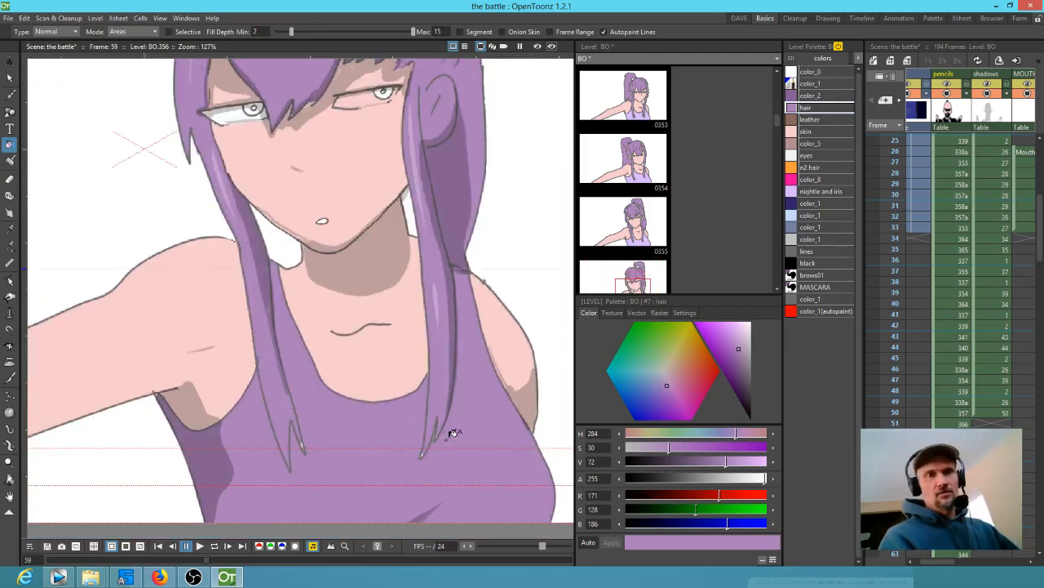
{"action": "left_click", "coordinate": [822, 193]}
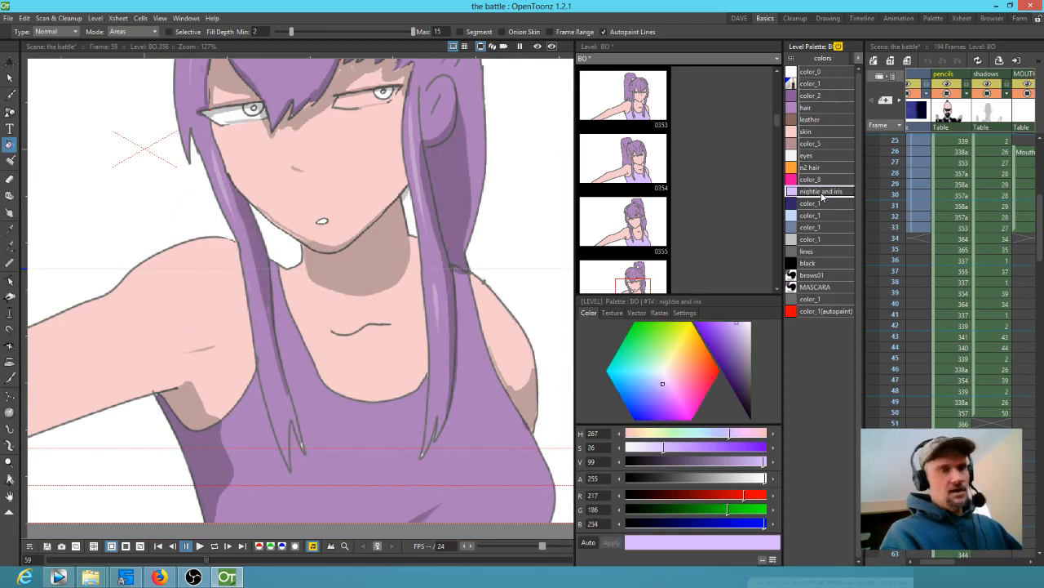
{"action": "key", "text": "k"}
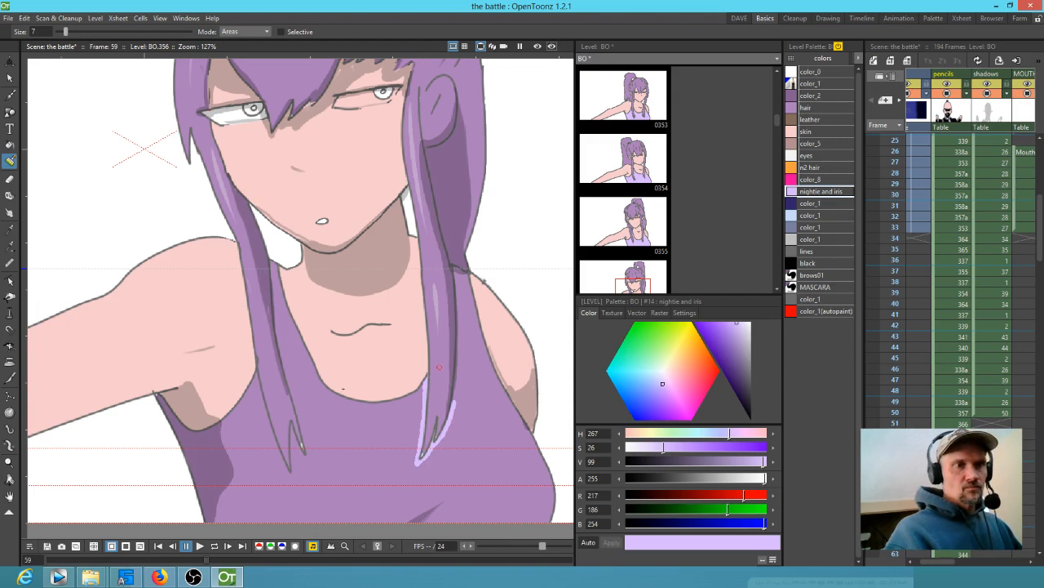
{"action": "mouse_move", "coordinate": [279, 333]}
{"action": "left_mouse_down"}
{"action": "mouse_move", "coordinate": [310, 468]}
{"action": "mouse_move", "coordinate": [293, 431]}
{"action": "mouse_move", "coordinate": [290, 462]}
{"action": "left_mouse_up"}
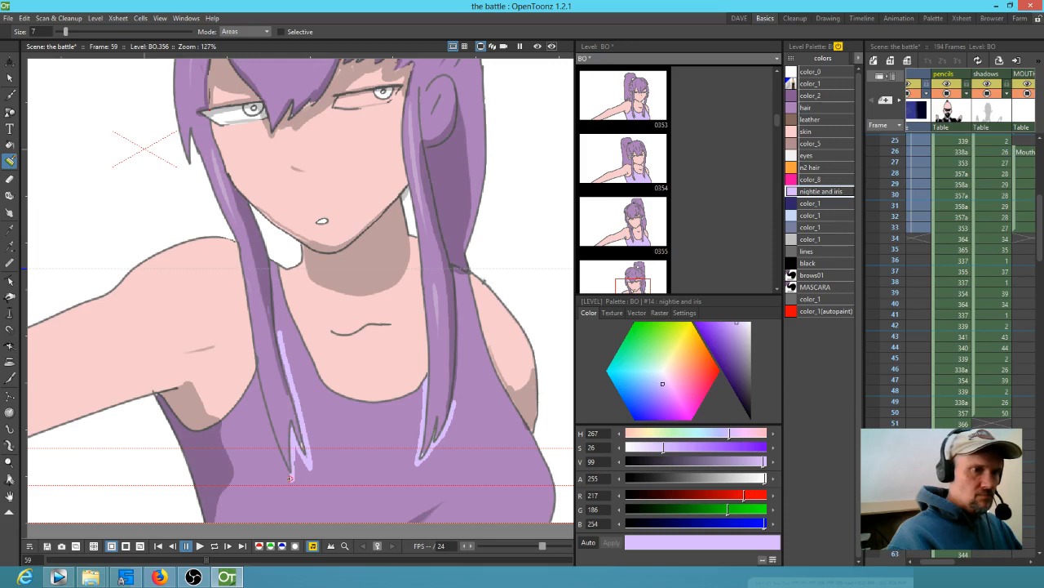
{"action": "left_click_drag", "start_coordinate": [256, 376], "coordinate": [288, 478]}
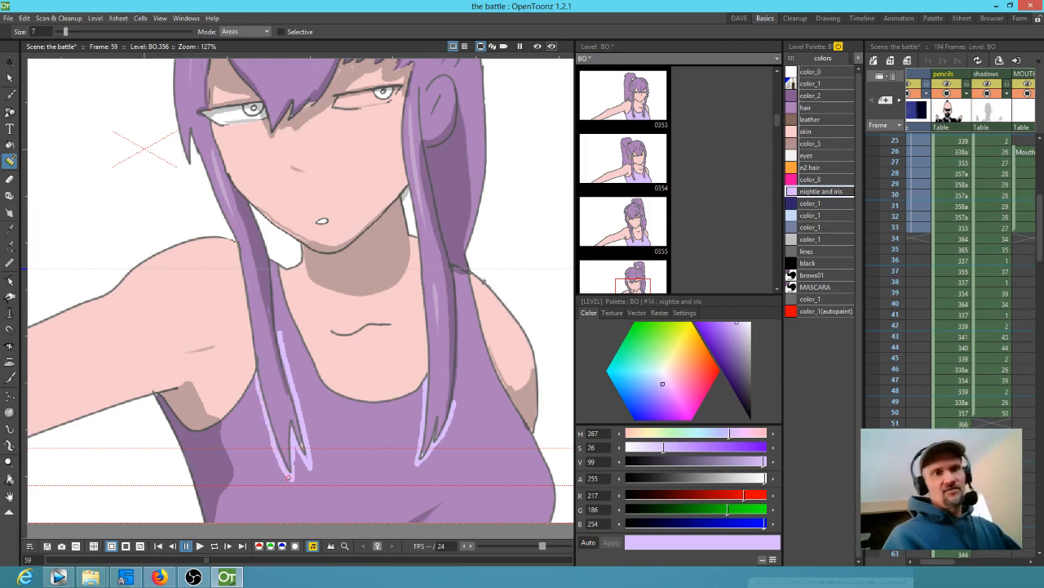
Step: Try to fill the rest of the girl's top with the nightie and iris style
{"action": "key", "text": "f"}
{"action": "left_click", "coordinate": [489, 460]}
{"action": "key", "text": "ctrl+z"}
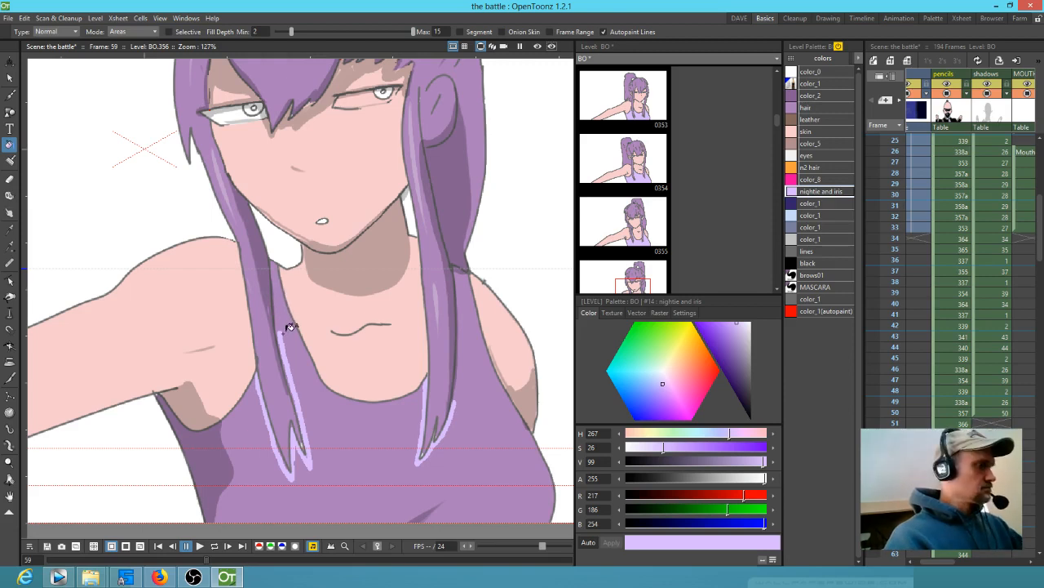
Step: Paint the remaining strap and neckline edges with nightie and iris, and fill the whole top with it
{"action": "key", "text": "j"}
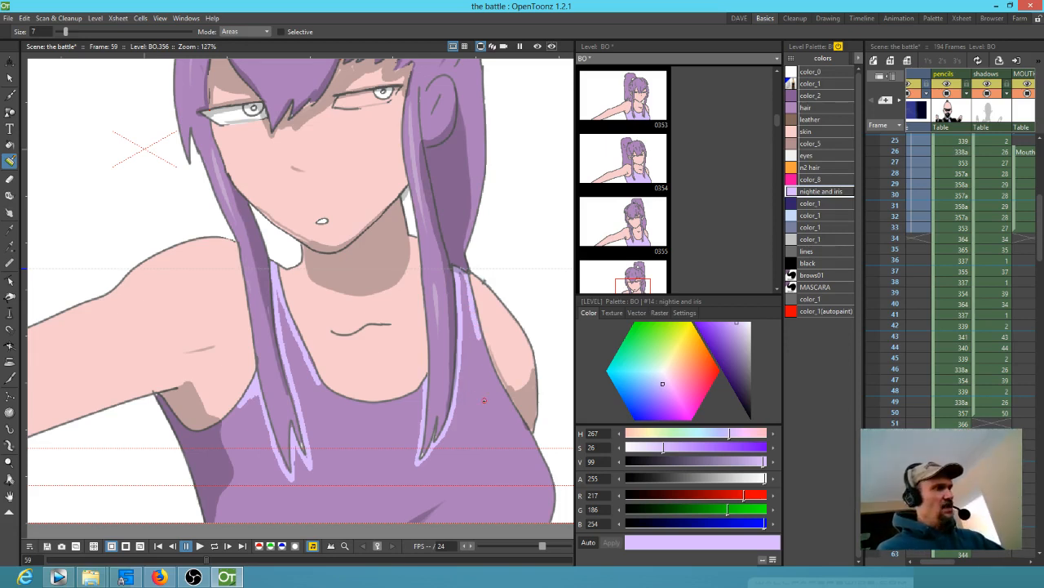
{"action": "key", "text": "f"}
{"action": "left_click", "coordinate": [481, 432]}
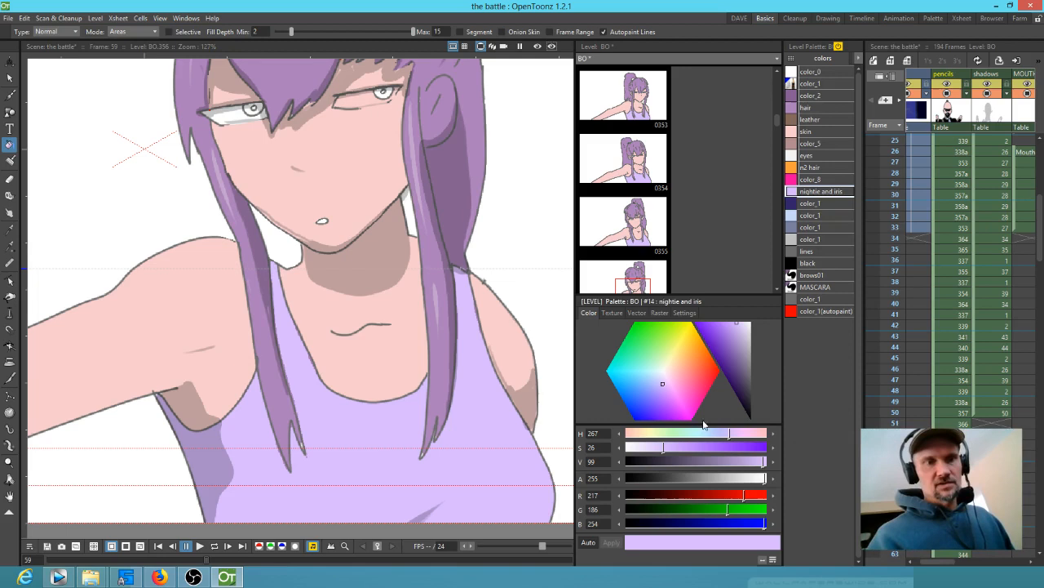
Step: Paint shadows on both straps of the top beside the hair locks in the frame 59 shadow drawing, using the shadow style
{"action": "mouse_move", "coordinate": [451, 411]}
{"action": "left_mouse_down"}
{"action": "mouse_move", "coordinate": [448, 335]}
{"action": "mouse_move", "coordinate": [447, 400]}
{"action": "left_mouse_up"}
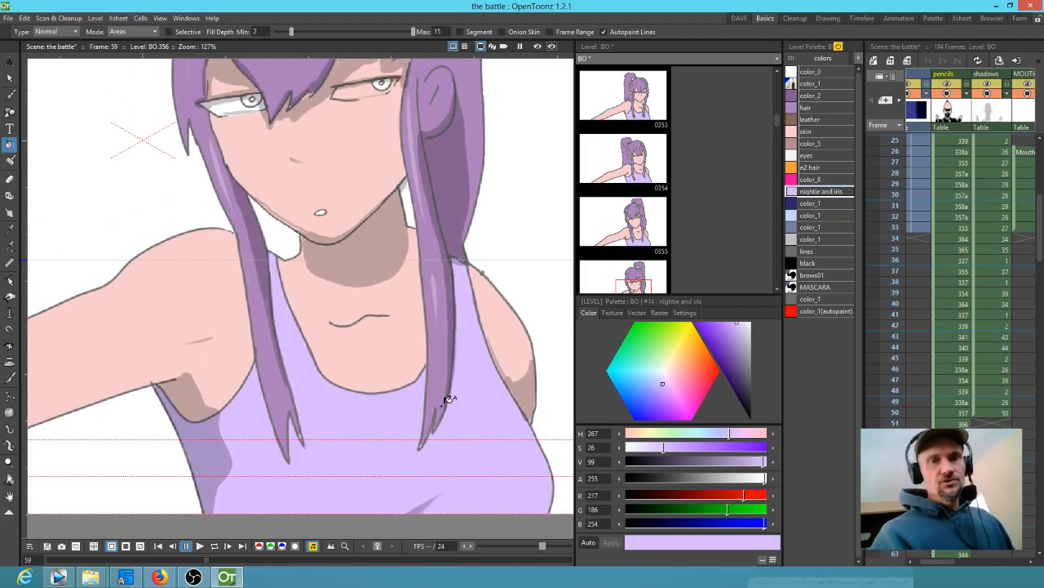
{"action": "left_click", "coordinate": [991, 510]}
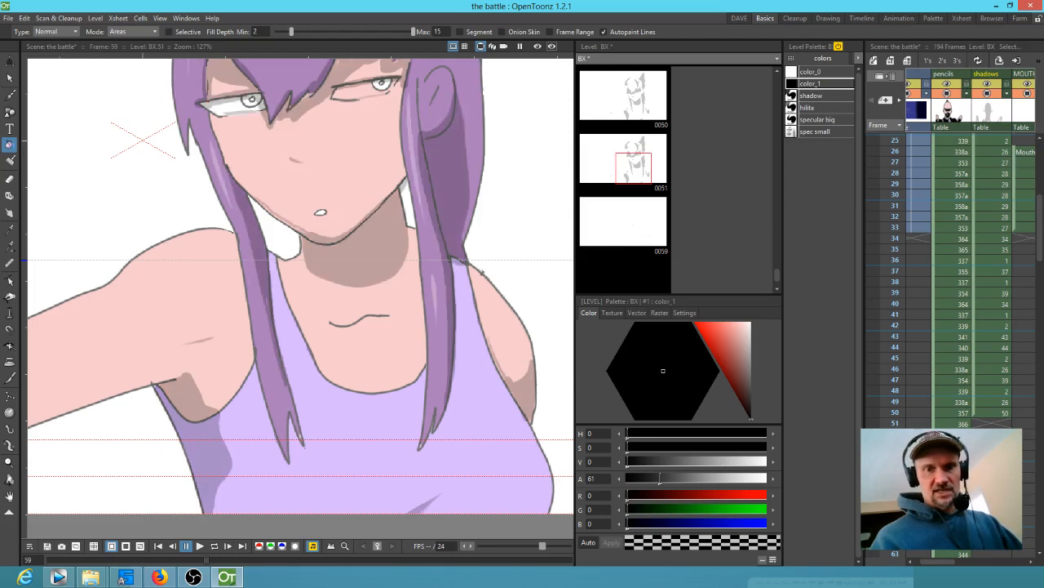
{"action": "left_click_drag", "start_coordinate": [492, 320], "coordinate": [422, 344]}
{"action": "key", "text": "b"}
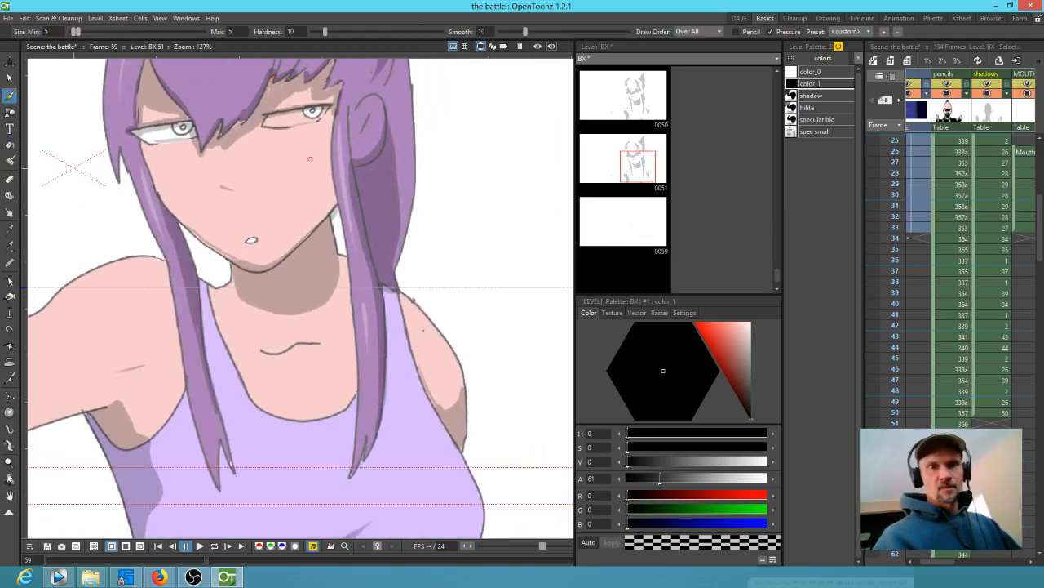
{"action": "left_click", "coordinate": [810, 96]}
{"action": "mouse_move", "coordinate": [385, 290]}
{"action": "left_mouse_down"}
{"action": "mouse_move", "coordinate": [387, 379]}
{"action": "mouse_move", "coordinate": [370, 450]}
{"action": "left_mouse_up"}
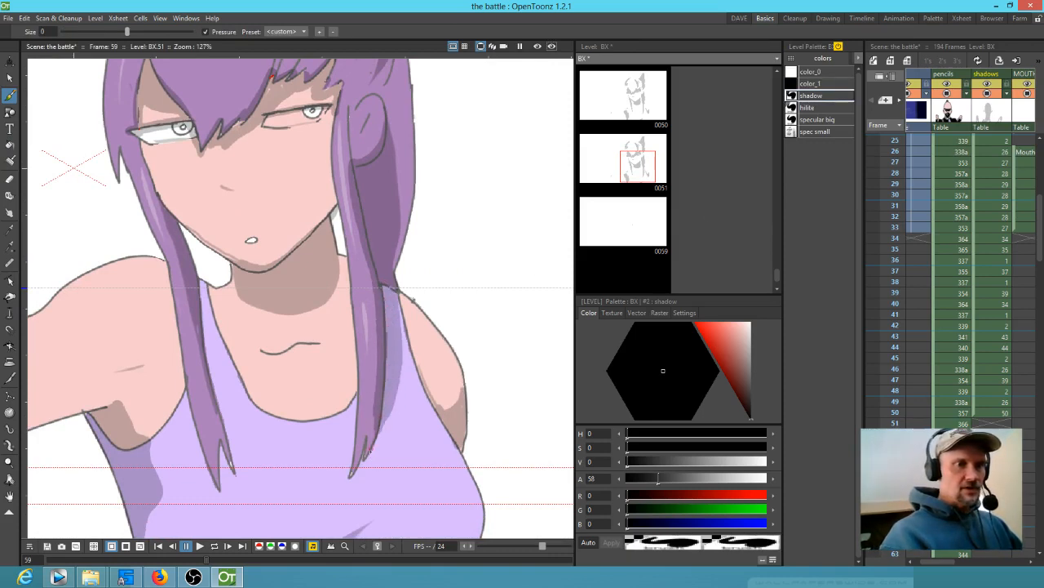
{"action": "left_click_drag", "start_coordinate": [198, 282], "coordinate": [209, 325]}
{"action": "key", "text": "ctrl+z"}
{"action": "left_click_drag", "start_coordinate": [199, 282], "coordinate": [216, 407]}
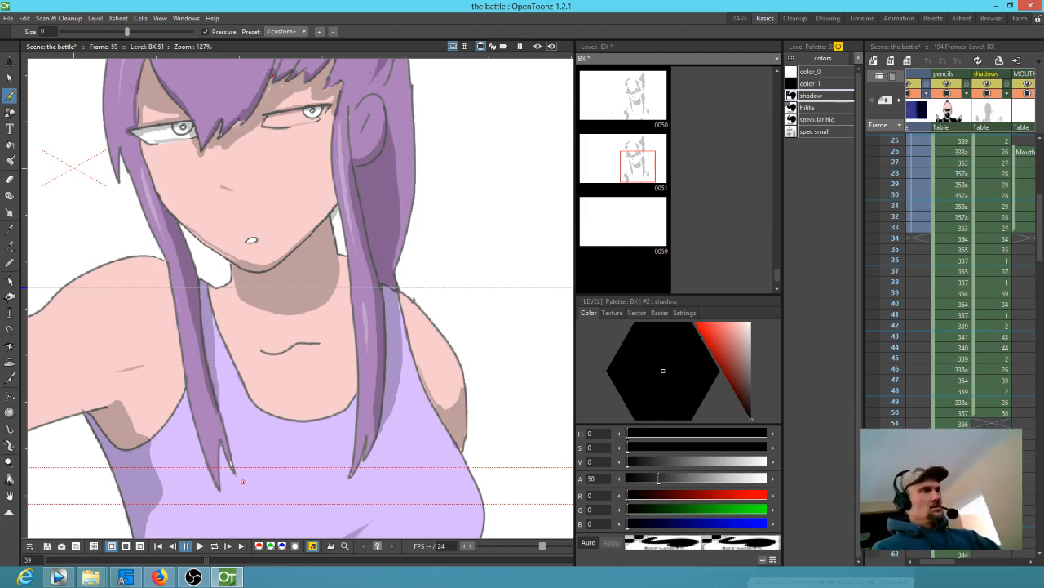
Step: Compare the strap shadows beside the hair locks in the shadow drawings at frames 50 and 59
{"action": "key", "text": "comma"}
{"action": "key", "text": "comma"}
{"action": "key", "text": "period"}
{"action": "key", "text": "period"}
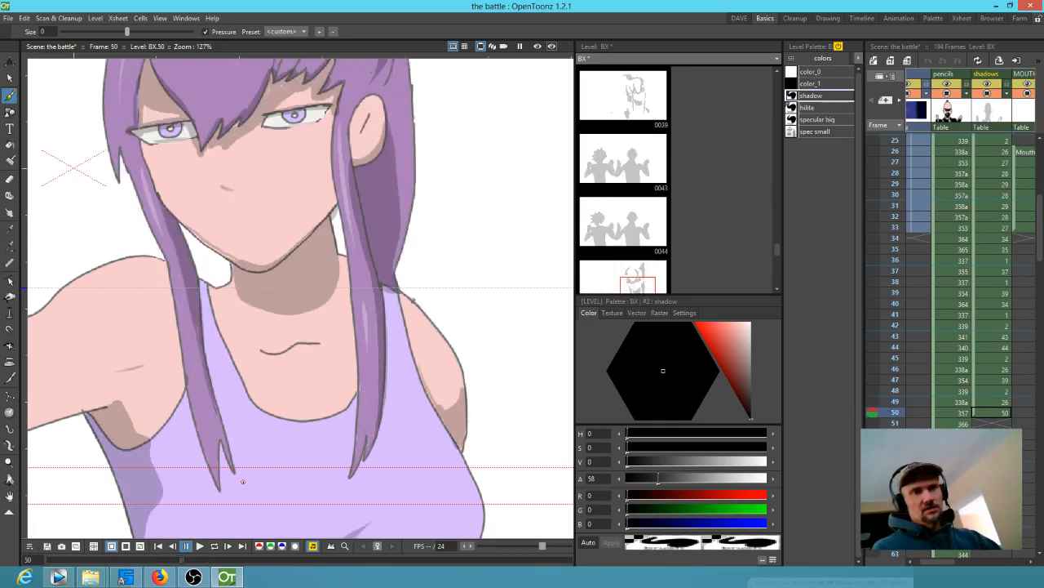
{"action": "key", "text": "comma"}
{"action": "key", "text": "period"}
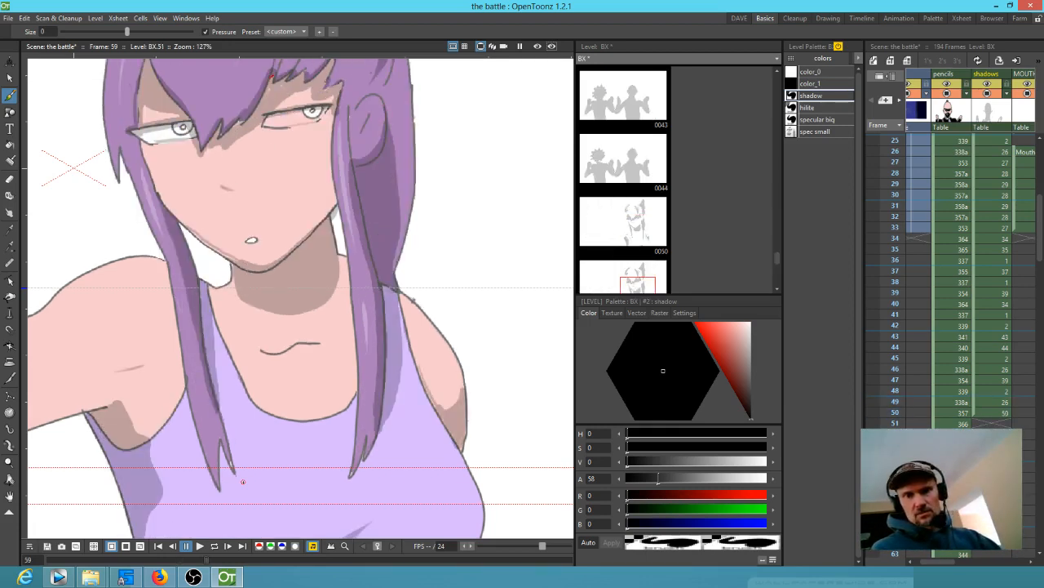
{"action": "key", "text": "comma"}
{"action": "key", "text": "period"}
Step: Paint shadows on both straps of the top along the hair locks in the frame 50 shadow drawing, using the shadow style
{"action": "key", "text": "comma"}
{"action": "left_click_drag", "start_coordinate": [199, 284], "coordinate": [244, 471]}
{"action": "mouse_move", "coordinate": [387, 302]}
{"action": "left_mouse_down"}
{"action": "mouse_move", "coordinate": [394, 381]}
{"action": "mouse_move", "coordinate": [367, 459]}
{"action": "left_mouse_up"}
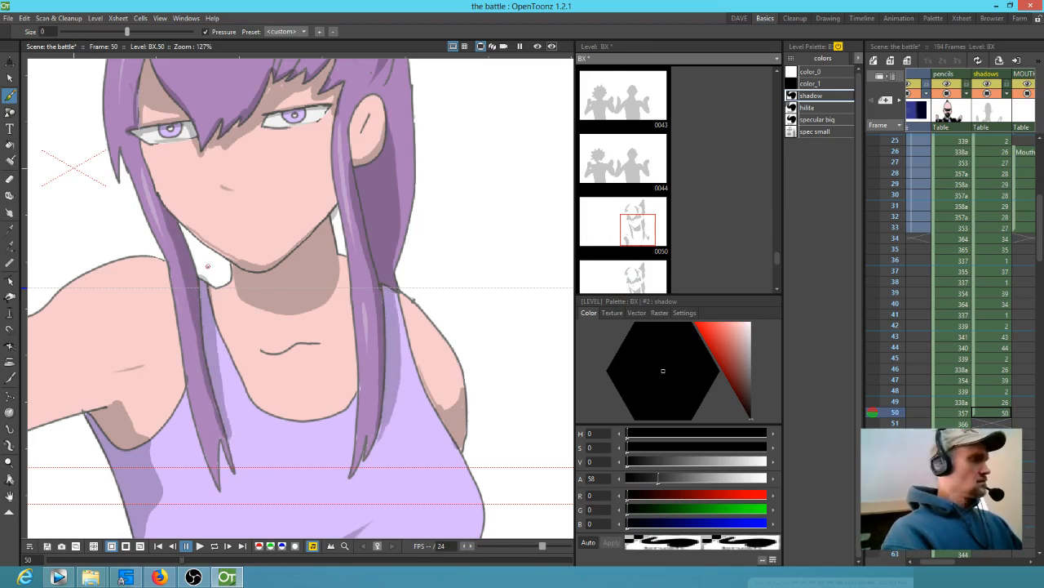
{"action": "key", "text": "a"}
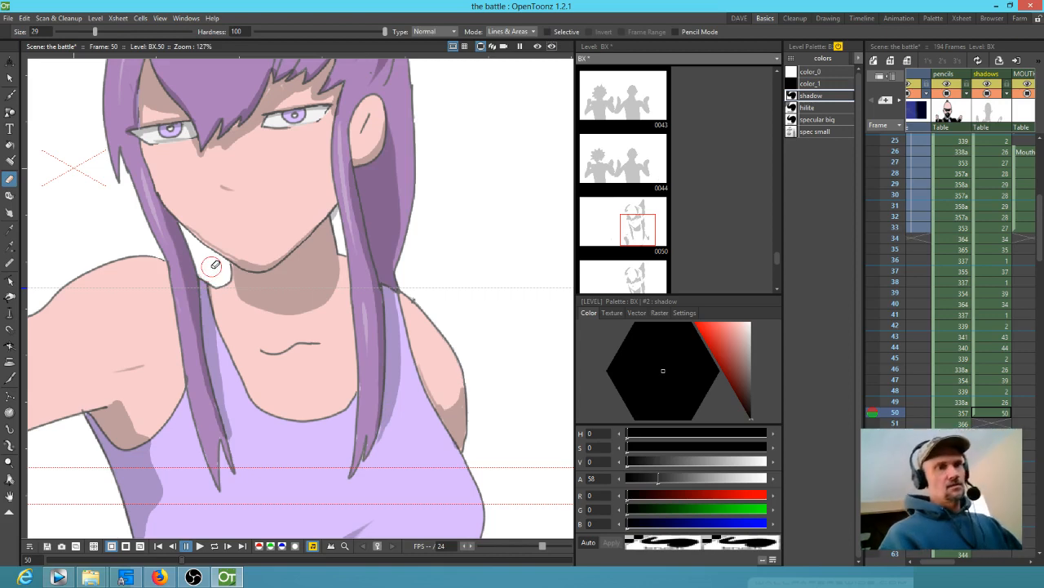
{"action": "key", "text": "b"}
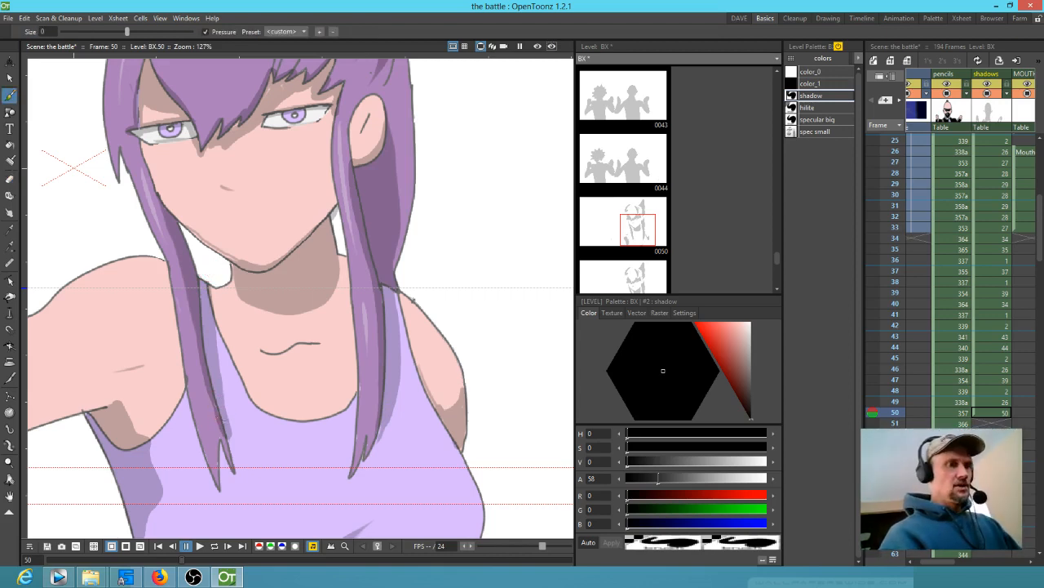
{"action": "mouse_move", "coordinate": [225, 431]}
{"action": "left_mouse_down"}
{"action": "mouse_move", "coordinate": [260, 506]}
{"action": "mouse_move", "coordinate": [236, 470]}
{"action": "left_mouse_up"}
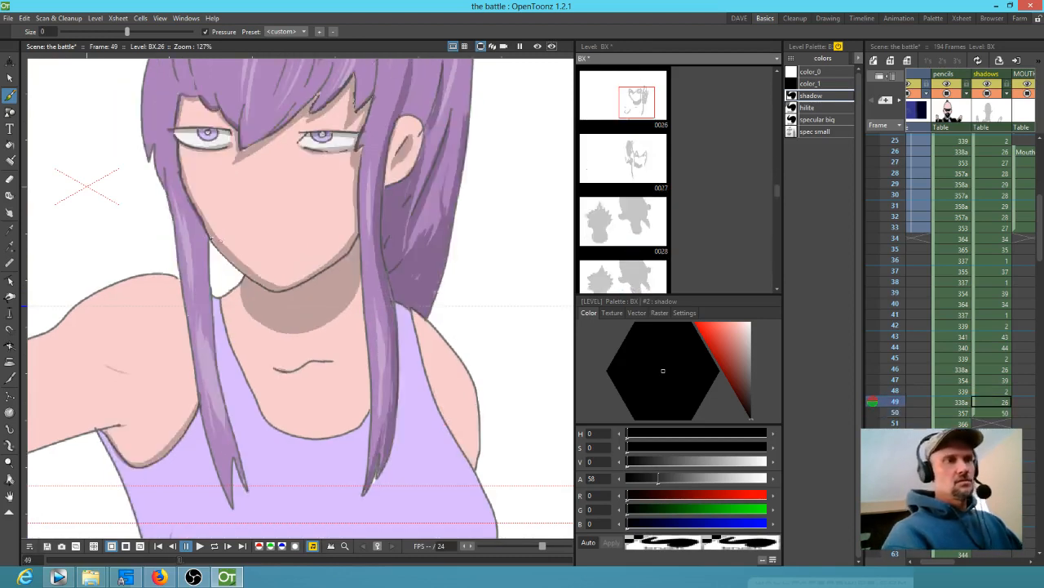
Step: Paint matching shadows on the top beside both hair locks in the frame 49 shadow drawing, using the shadow style
{"action": "mouse_move", "coordinate": [195, 209]}
{"action": "left_mouse_down"}
{"action": "mouse_move", "coordinate": [203, 334]}
{"action": "mouse_move", "coordinate": [251, 488]}
{"action": "mouse_move", "coordinate": [215, 301]}
{"action": "left_mouse_up"}
{"action": "key", "text": "Up"}
{"action": "key", "text": "Down"}
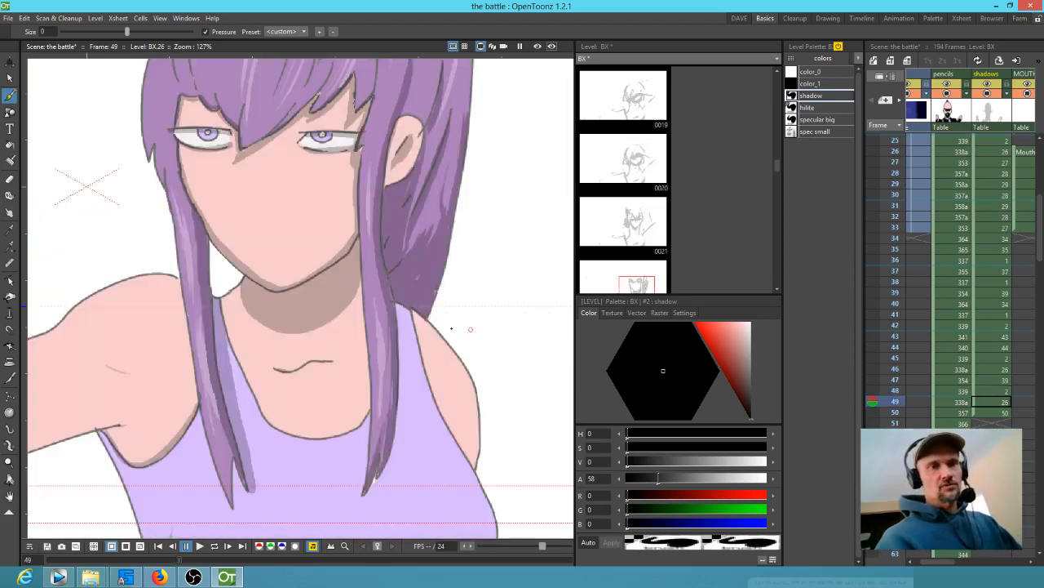
{"action": "mouse_move", "coordinate": [394, 301]}
{"action": "left_mouse_down"}
{"action": "mouse_move", "coordinate": [407, 367]}
{"action": "mouse_move", "coordinate": [398, 435]}
{"action": "mouse_move", "coordinate": [378, 477]}
{"action": "left_mouse_up"}
{"action": "key", "text": "Up"}
{"action": "key", "text": "Down"}
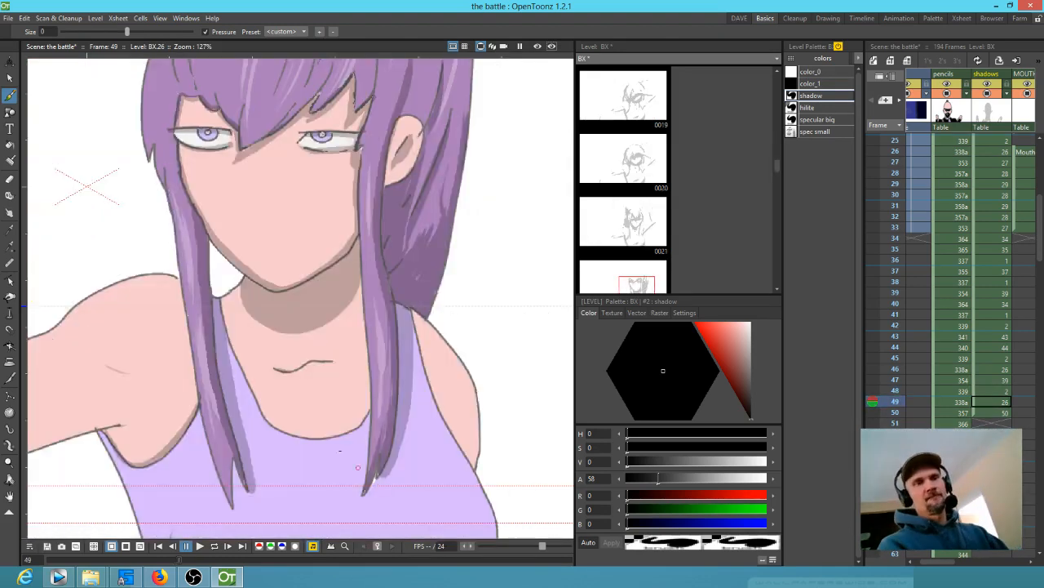
Step: Copy the shadow under the armpit and down the side of the top from frame 50 into the frame 49 shadow drawing
{"action": "scroll", "coordinate": [266, 418], "scroll_direction": "down", "scroll_amount": 5}
{"action": "key", "text": "Down"}
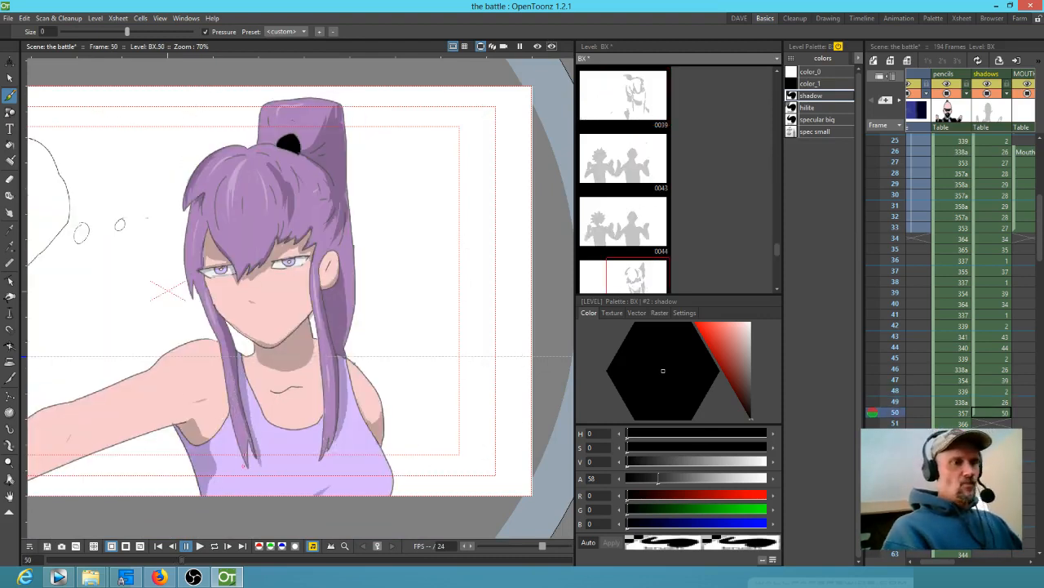
{"action": "key", "text": "s"}
{"action": "mouse_move", "coordinate": [238, 488]}
{"action": "left_mouse_down"}
{"action": "mouse_move", "coordinate": [167, 441]}
{"action": "mouse_move", "coordinate": [231, 470]}
{"action": "left_mouse_up"}
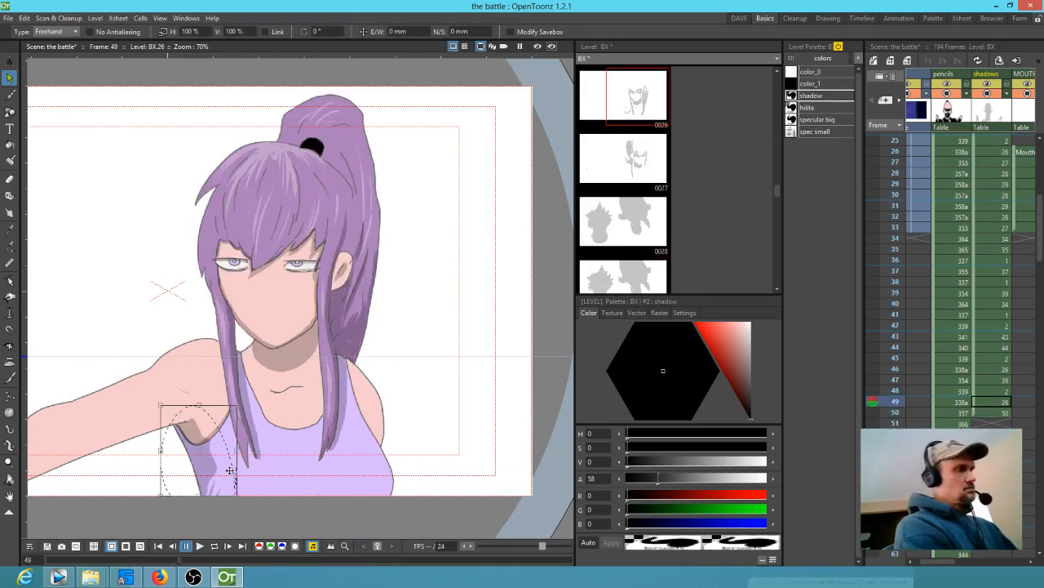
Step: Review the shading of the earlier drawings from frame 49 back to frame 35
{"action": "key", "text": "comma"}
{"action": "key", "text": "comma"}
{"action": "key", "text": "comma"}
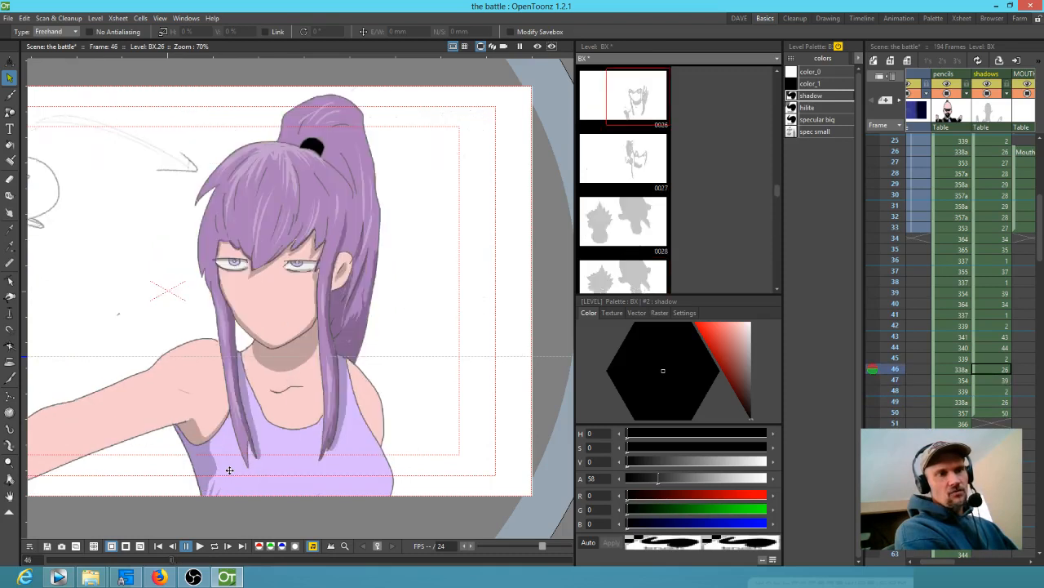
{"action": "key", "text": "comma"}
{"action": "key", "text": "comma"}
{"action": "key", "text": "comma"}
{"action": "key", "text": "comma"}
{"action": "key", "text": "comma"}
{"action": "key", "text": "comma"}
{"action": "key", "text": "comma"}
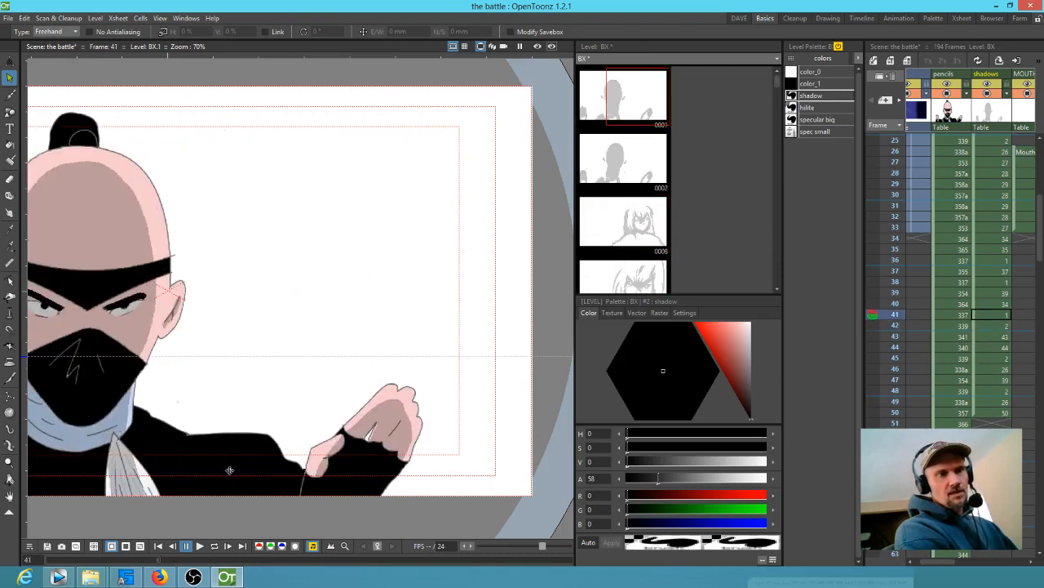
{"action": "key", "text": "comma"}
{"action": "key", "text": "comma"}
{"action": "key", "text": "comma"}
{"action": "key", "text": "comma"}
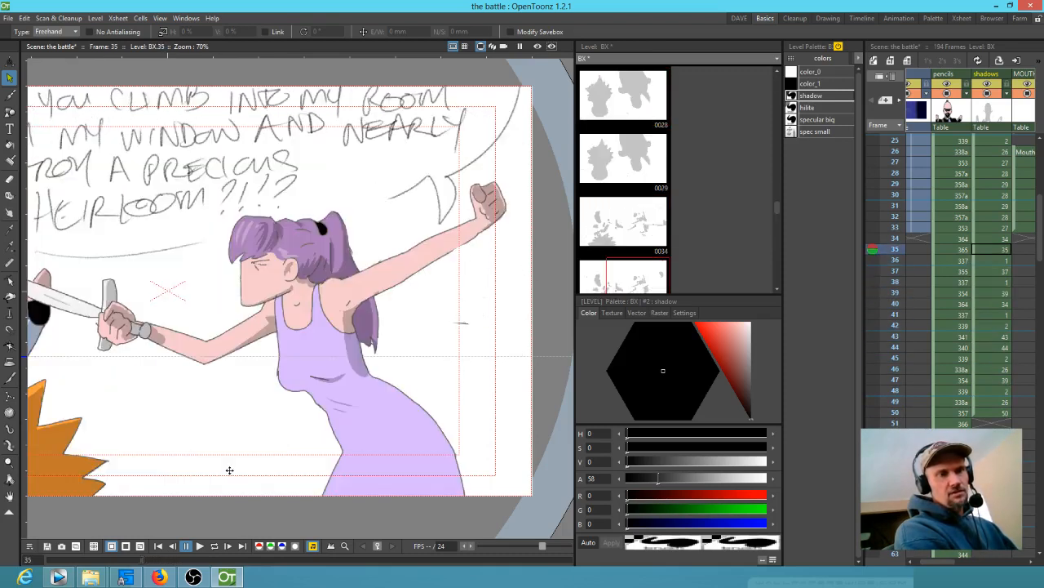
Step: Paste the copied armpit and side shadow into the frame 39 shadow drawing and deselect it
{"action": "key", "text": "period"}
{"action": "key", "text": "period"}
{"action": "key", "text": "period"}
{"action": "key", "text": "period"}
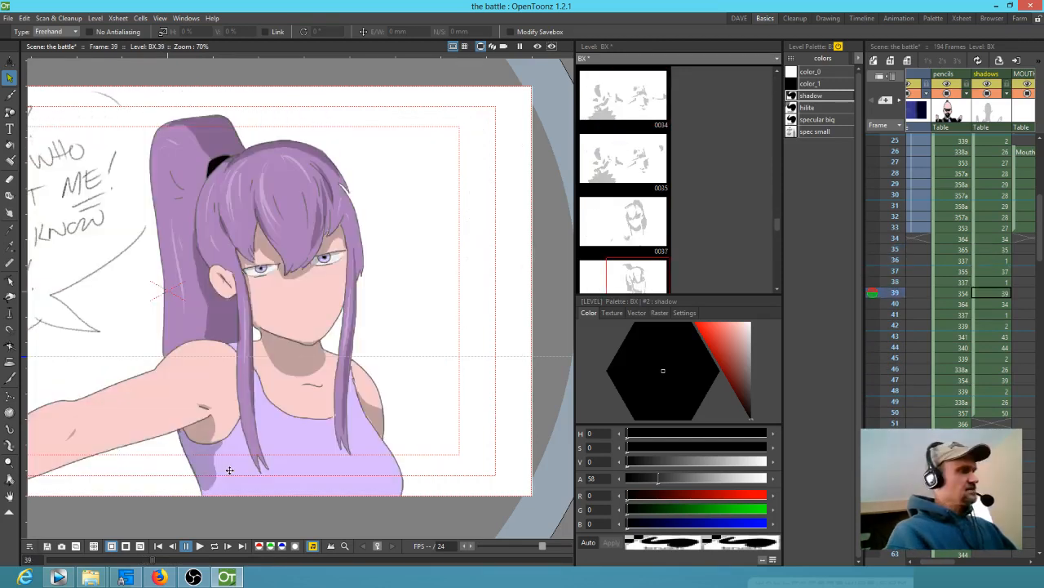
{"action": "left_click_drag", "start_coordinate": [229, 470], "coordinate": [231, 474]}
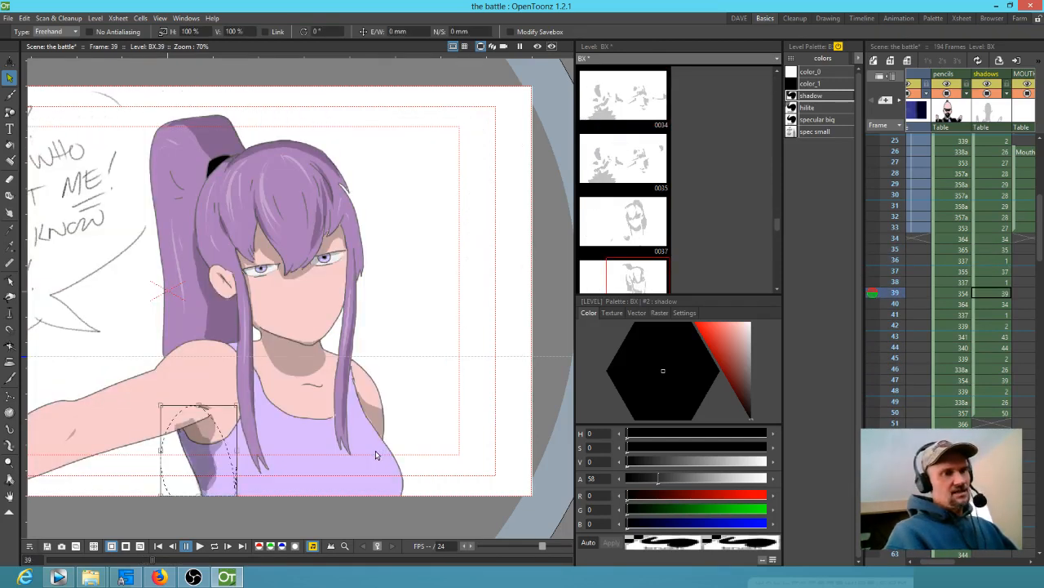
{"action": "left_click", "coordinate": [366, 455]}
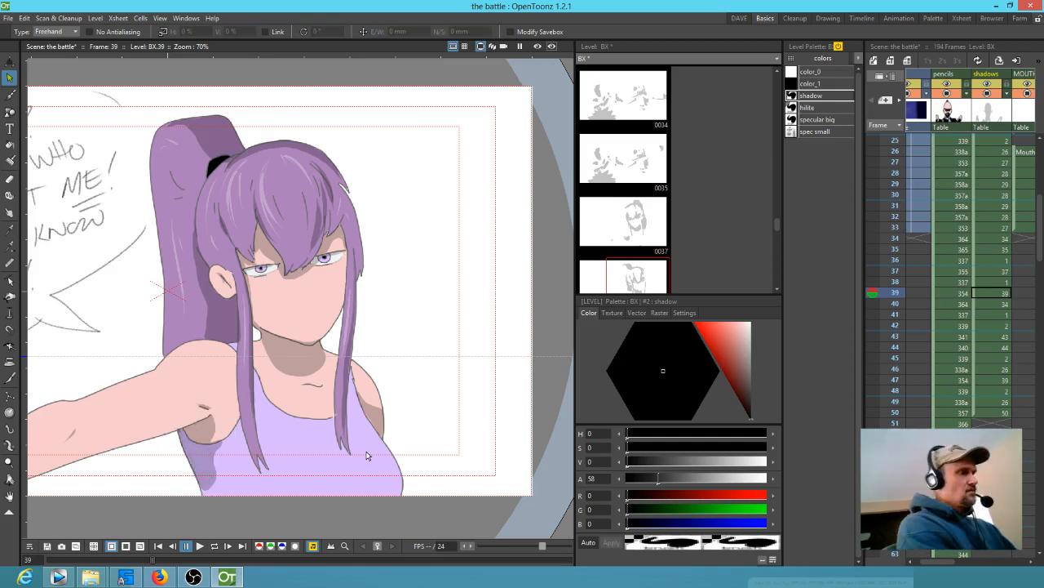
Step: Step through the shaded drawings from frame 39 forward to frame 59
{"action": "key", "text": "period"}
{"action": "key", "text": "period"}
{"action": "key", "text": "period"}
{"action": "key", "text": "period"}
{"action": "key", "text": "period"}
{"action": "key", "text": "period"}
{"action": "key", "text": "period"}
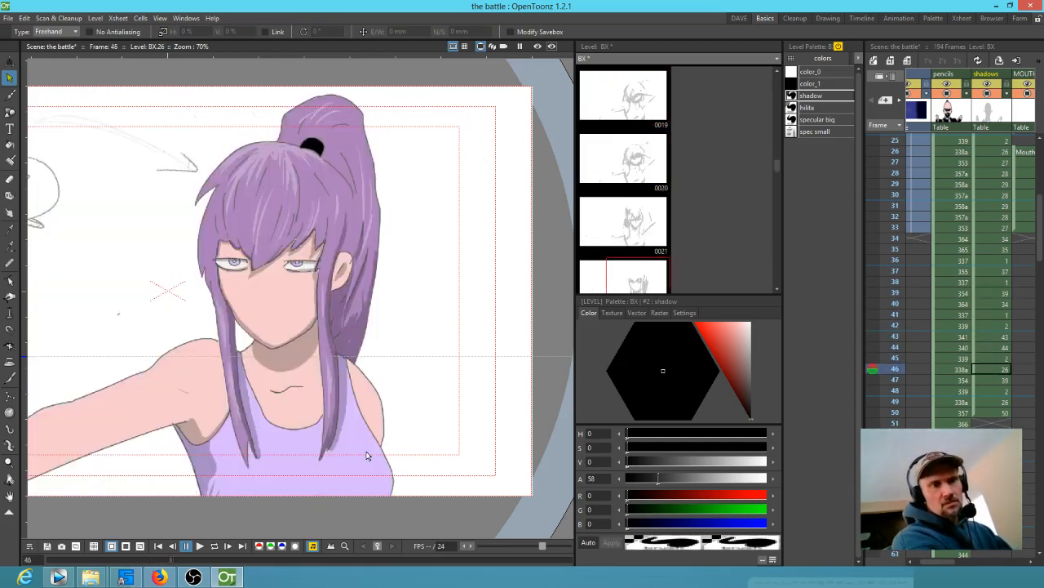
{"action": "key", "text": "period"}
{"action": "key", "text": "period"}
{"action": "key", "text": "period"}
{"action": "key", "text": "period"}
{"action": "key", "text": "period"}
{"action": "key", "text": "period"}
{"action": "key", "text": "period"}
{"action": "key", "text": "period"}
{"action": "key", "text": "period"}
{"action": "key", "text": "period"}
{"action": "key", "text": "period"}
{"action": "key", "text": "period"}
{"action": "key", "text": "period"}
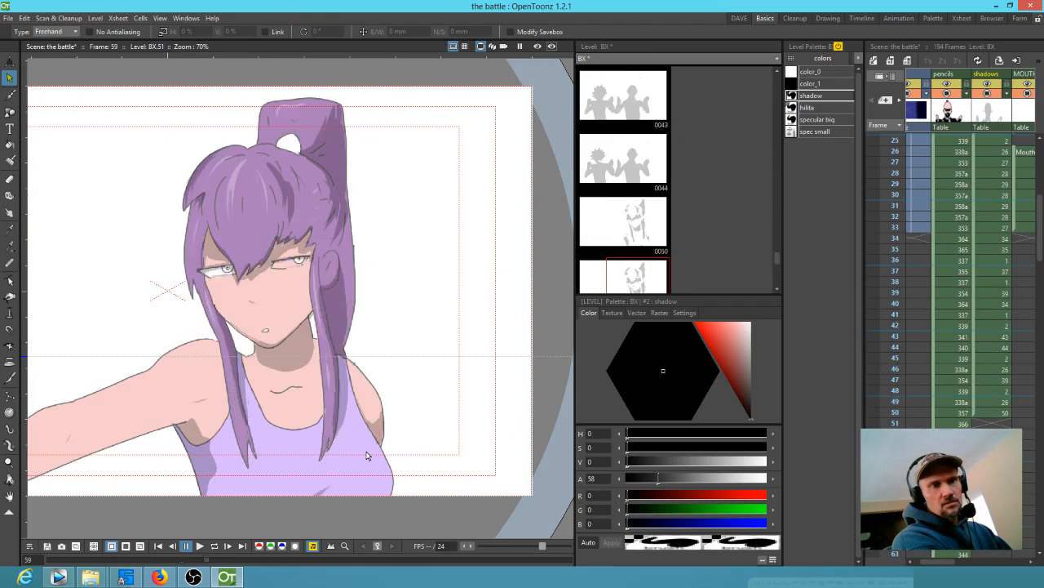
Step: Flip between frames 50 and 59 to check how the girl's overall shading matches
{"action": "key", "text": "comma"}
{"action": "key", "text": "period"}
{"action": "key", "text": "comma"}
{"action": "key", "text": "period"}
{"action": "key", "text": "comma"}
{"action": "key", "text": "period"}
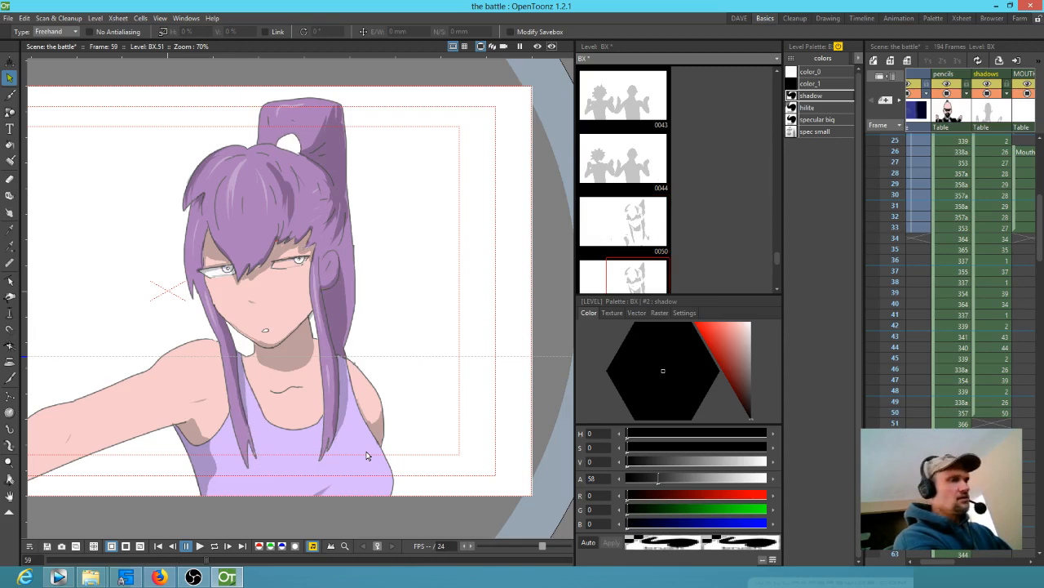
{"action": "key", "text": "comma"}
{"action": "key", "text": "period"}
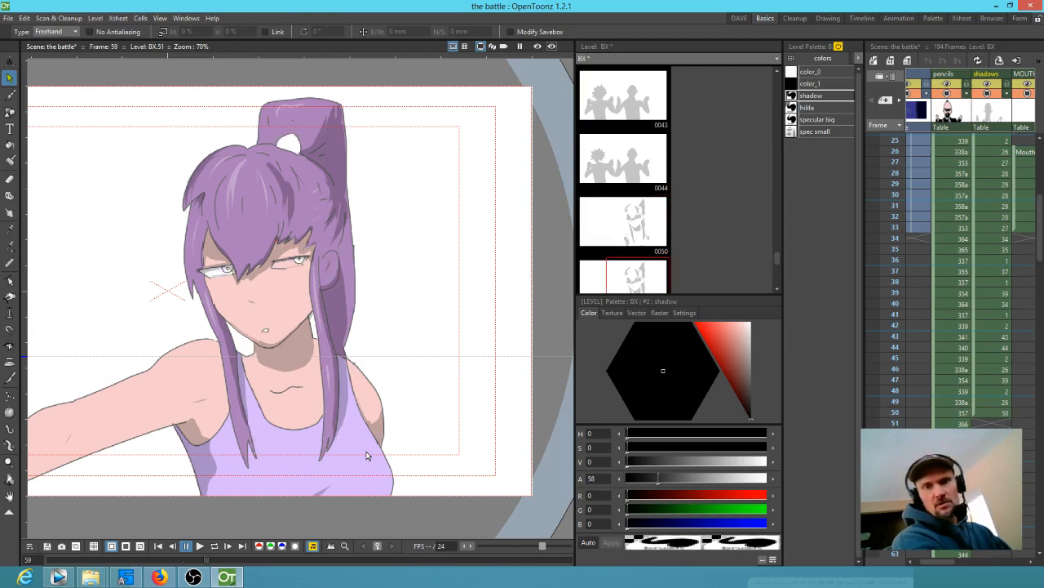
Step: Copy a freehand selection of the hair, face and upper-body shadows from frame 50 into the frame 59 shadow drawing
{"action": "key", "text": "comma"}
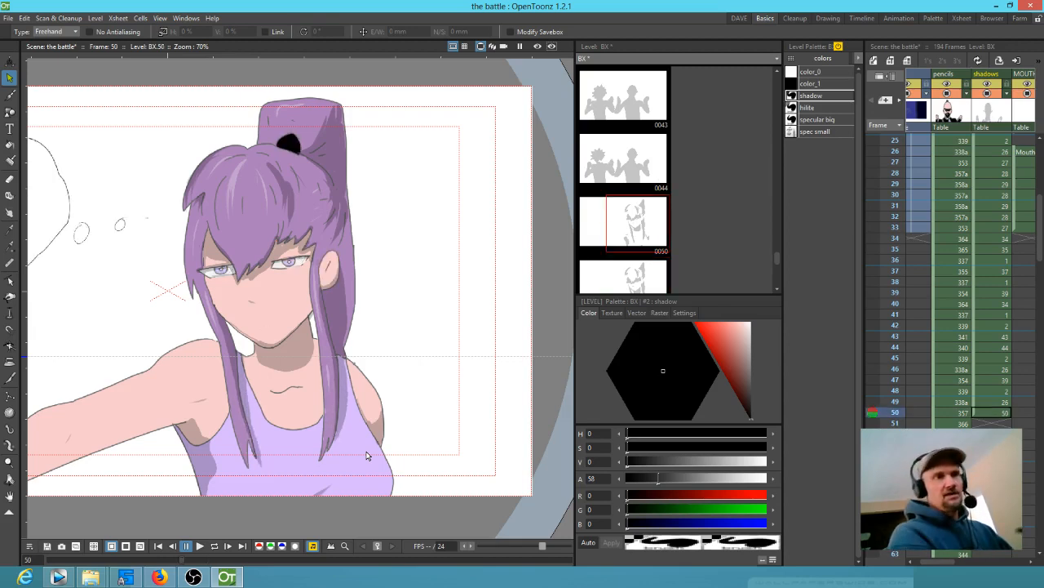
{"action": "mouse_move", "coordinate": [463, 198]}
{"action": "left_mouse_down"}
{"action": "mouse_move", "coordinate": [442, 118]}
{"action": "mouse_move", "coordinate": [317, 77]}
{"action": "mouse_move", "coordinate": [185, 107]}
{"action": "mouse_move", "coordinate": [141, 206]}
{"action": "mouse_move", "coordinate": [148, 279]}
{"action": "mouse_move", "coordinate": [163, 328]}
{"action": "mouse_move", "coordinate": [236, 458]}
{"action": "mouse_move", "coordinate": [366, 479]}
{"action": "mouse_move", "coordinate": [457, 301]}
{"action": "mouse_move", "coordinate": [455, 120]}
{"action": "left_mouse_up"}
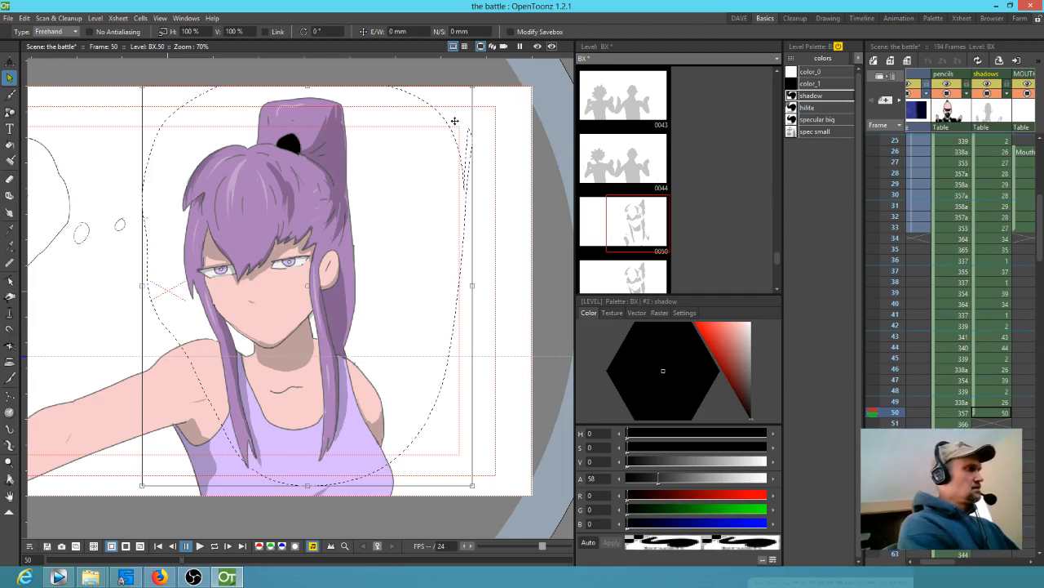
{"action": "key", "text": "period"}
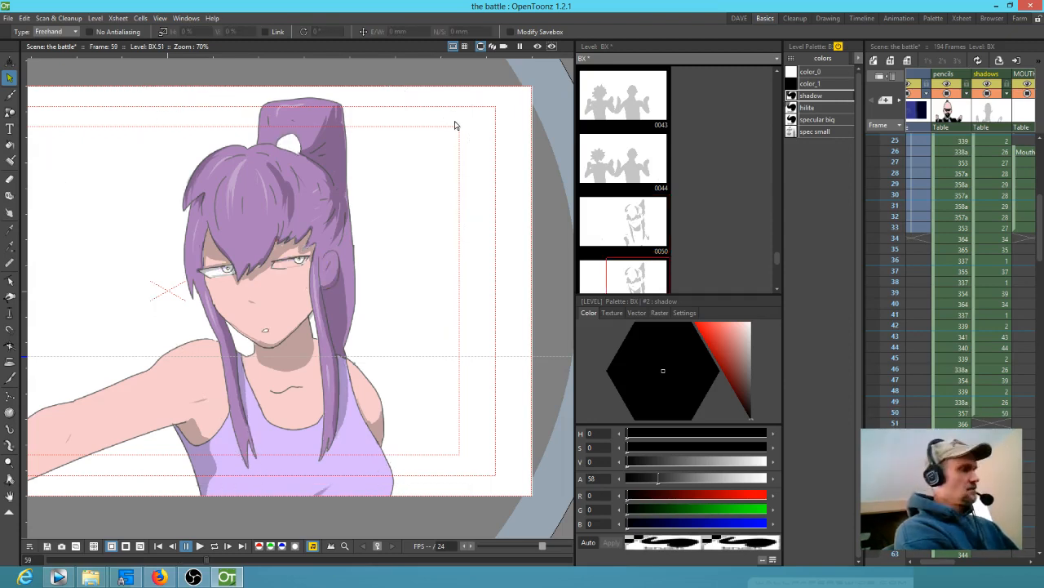
{"action": "key", "text": "ctrl+v"}
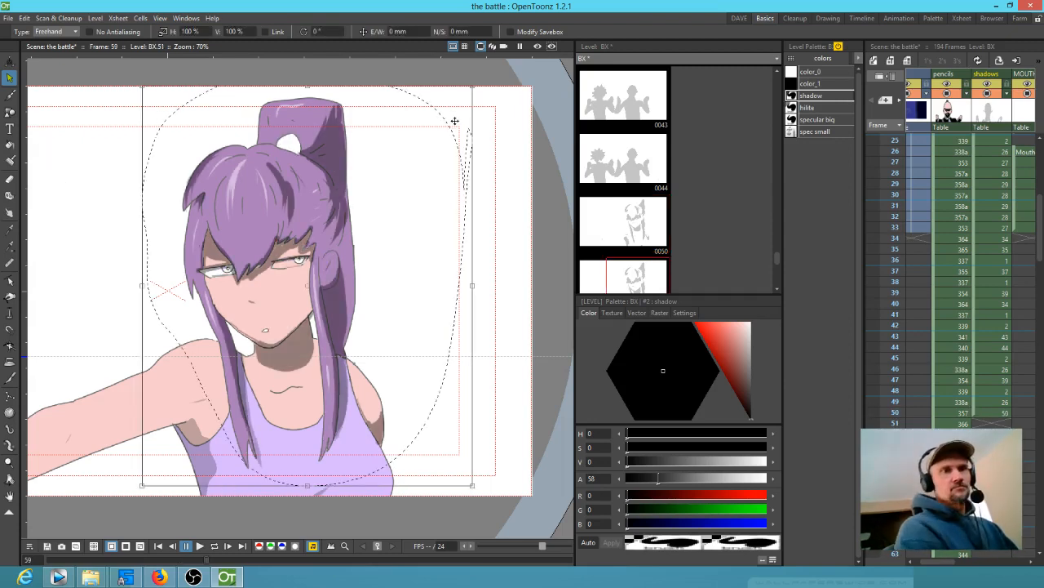
{"action": "left_click", "coordinate": [502, 344]}
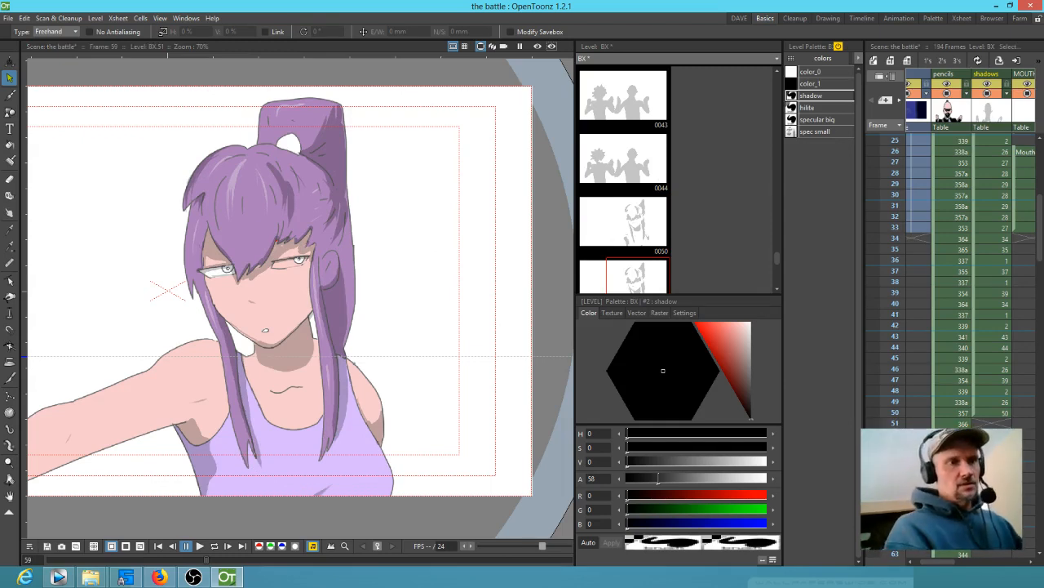
Step: Paint the whites of both eyes in the frame 59 pencils drawing with the eyes style
{"action": "key", "text": "shift+space"}
{"action": "left_click_drag", "start_coordinate": [256, 320], "coordinate": [370, 259]}
{"action": "left_click_drag", "start_coordinate": [336, 332], "coordinate": [403, 454]}
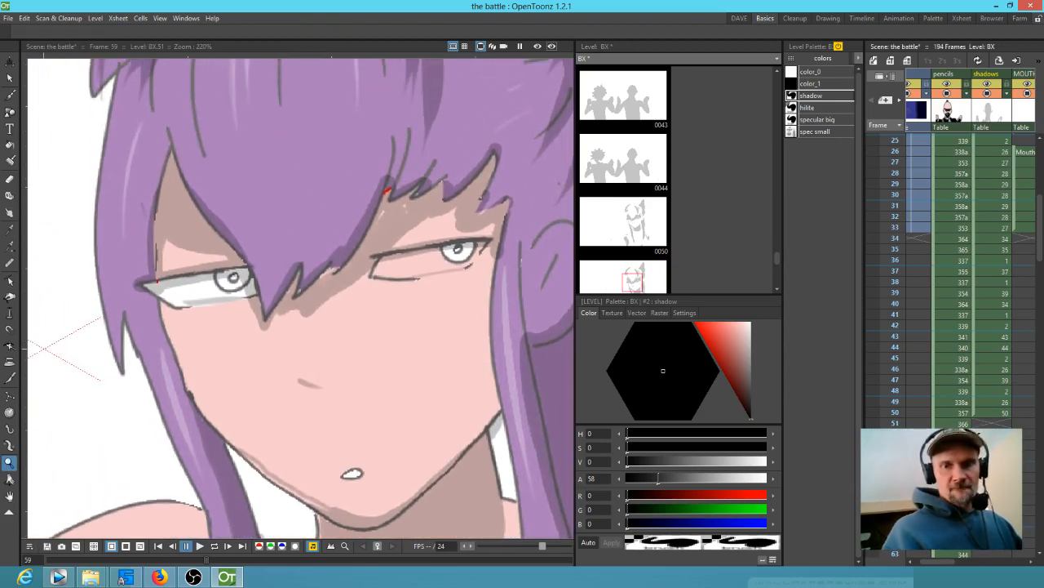
{"action": "left_click", "coordinate": [959, 511]}
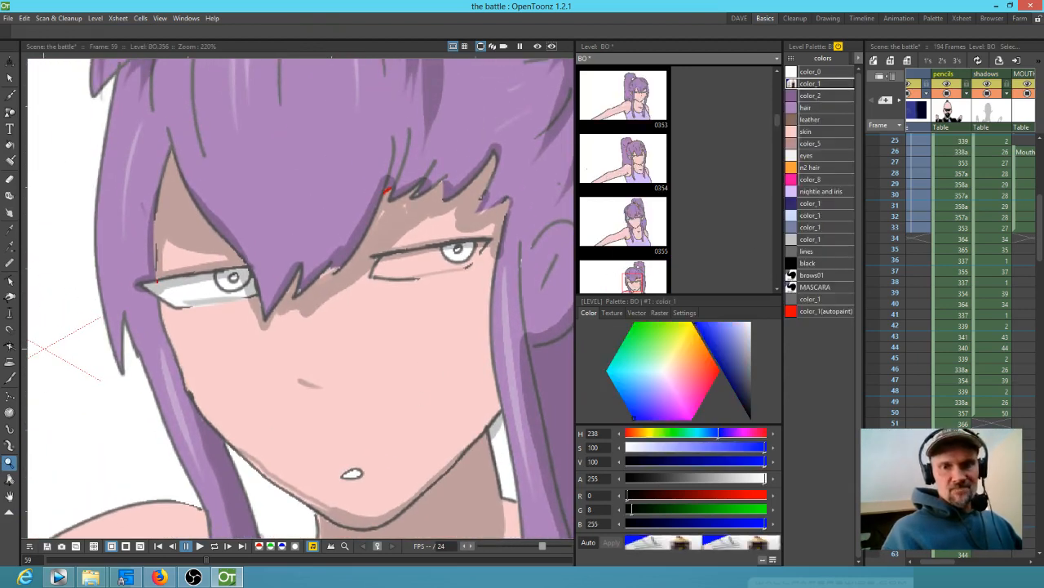
{"action": "left_click", "coordinate": [816, 155]}
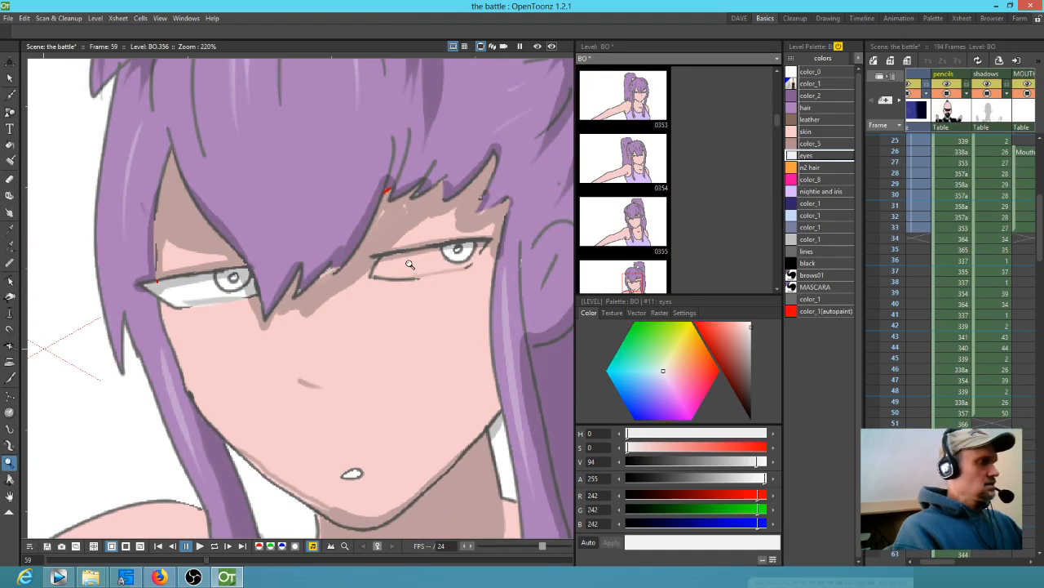
{"action": "key", "text": "j"}
{"action": "mouse_move", "coordinate": [382, 261]}
{"action": "left_mouse_down"}
{"action": "mouse_move", "coordinate": [479, 246]}
{"action": "mouse_move", "coordinate": [422, 275]}
{"action": "mouse_move", "coordinate": [377, 274]}
{"action": "mouse_move", "coordinate": [384, 262]}
{"action": "mouse_move", "coordinate": [382, 271]}
{"action": "mouse_move", "coordinate": [426, 256]}
{"action": "left_mouse_up"}
{"action": "mouse_move", "coordinate": [149, 285]}
{"action": "left_mouse_down"}
{"action": "mouse_move", "coordinate": [224, 278]}
{"action": "mouse_move", "coordinate": [248, 281]}
{"action": "mouse_move", "coordinate": [251, 292]}
{"action": "mouse_move", "coordinate": [172, 301]}
{"action": "mouse_move", "coordinate": [184, 285]}
{"action": "mouse_move", "coordinate": [163, 295]}
{"action": "mouse_move", "coordinate": [185, 298]}
{"action": "left_mouse_up"}
Step: Paint both irises with the nightie and iris style and both pupils with black
{"action": "left_click", "coordinate": [841, 192]}
{"action": "left_click_drag", "start_coordinate": [457, 245], "coordinate": [464, 253]}
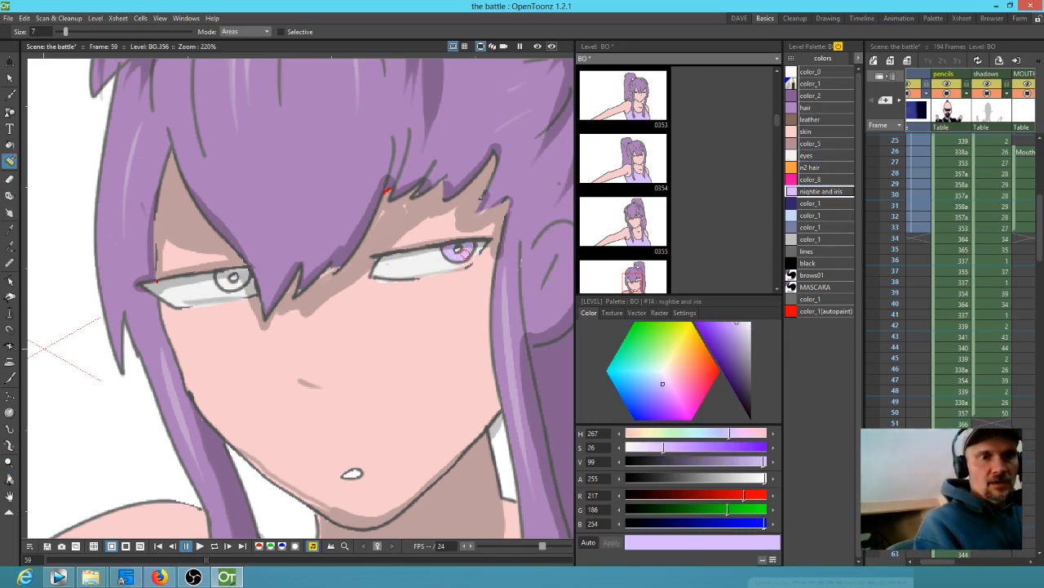
{"action": "mouse_move", "coordinate": [221, 279]}
{"action": "left_mouse_down"}
{"action": "mouse_move", "coordinate": [243, 272]}
{"action": "mouse_move", "coordinate": [231, 276]}
{"action": "left_mouse_up"}
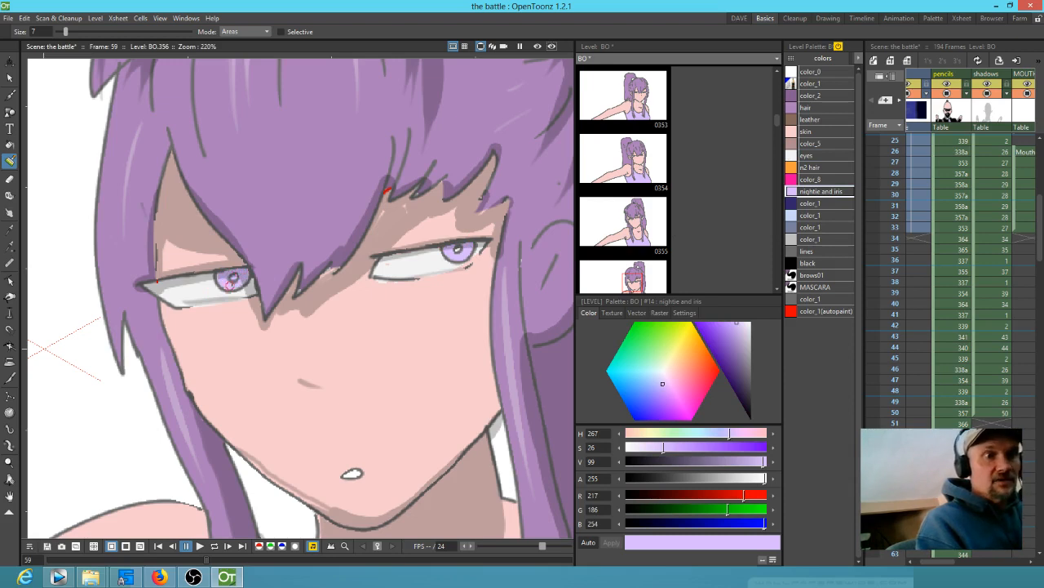
{"action": "left_click", "coordinate": [816, 263]}
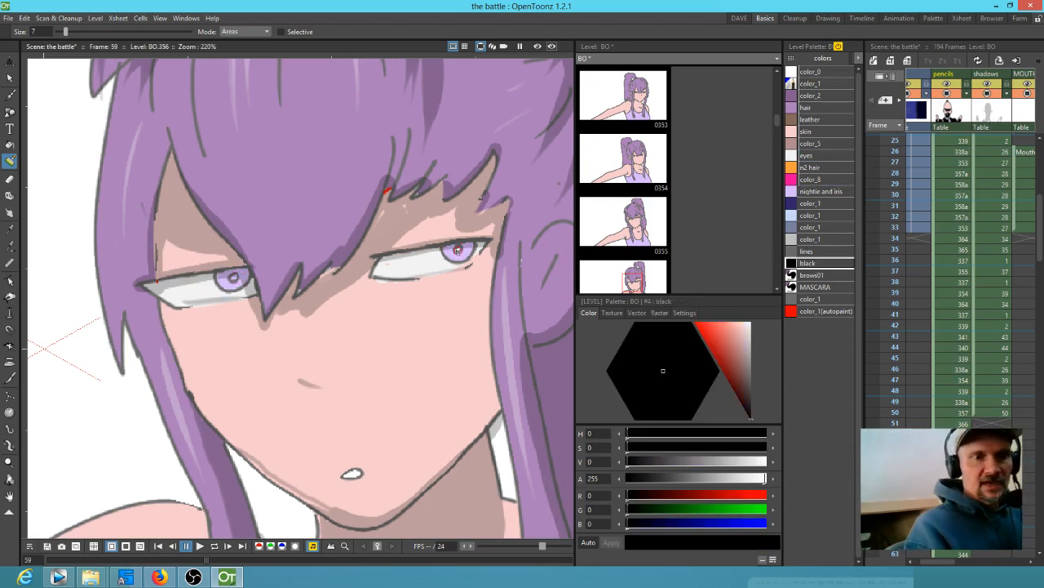
{"action": "left_click", "coordinate": [233, 278]}
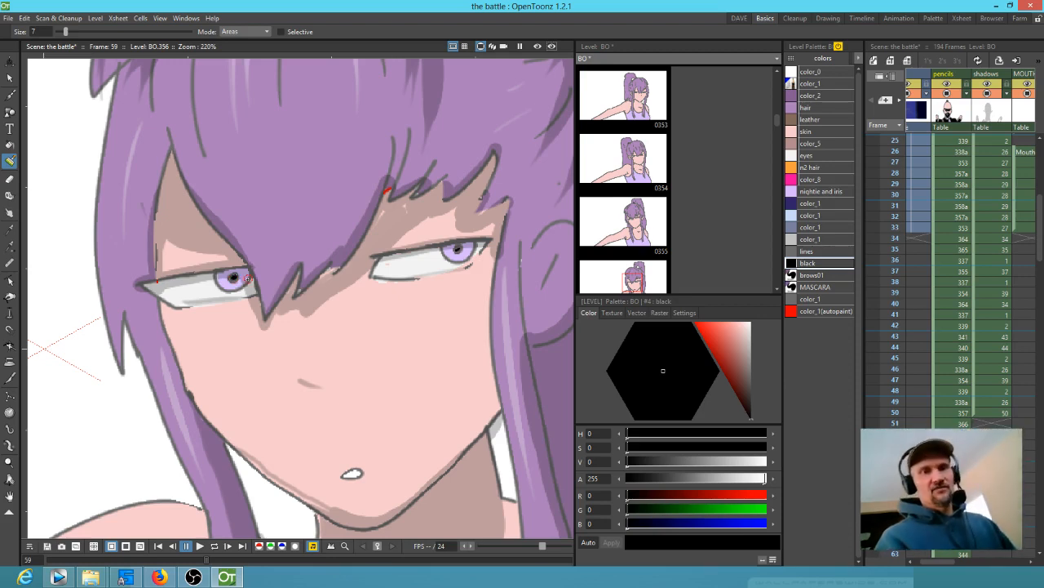
Step: Paint a shadow along the fringe strand above her left eye in the frame 59 shadows drawing with the shadow style
{"action": "left_click", "coordinate": [992, 511]}
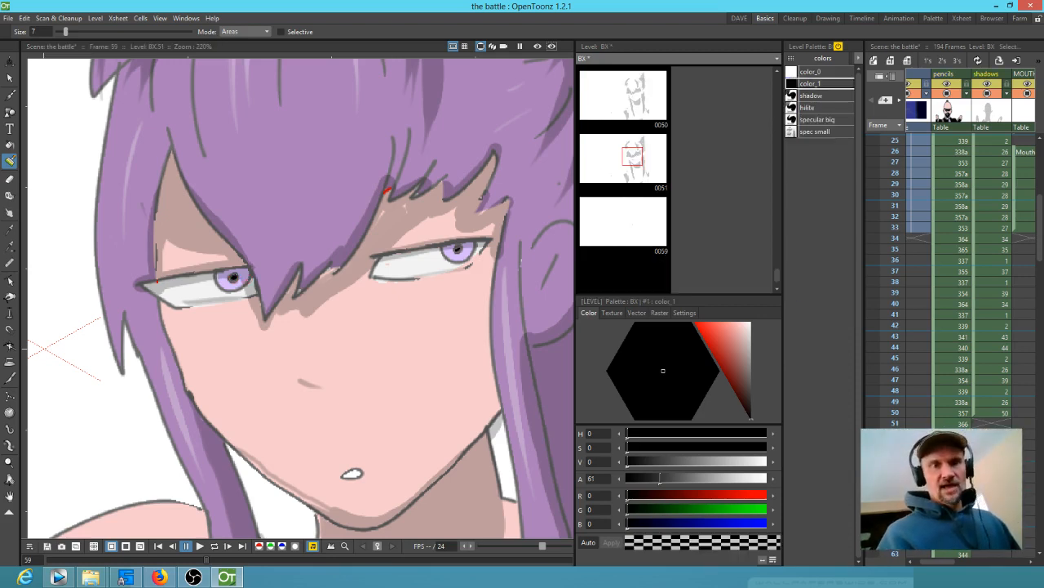
{"action": "left_click", "coordinate": [816, 96]}
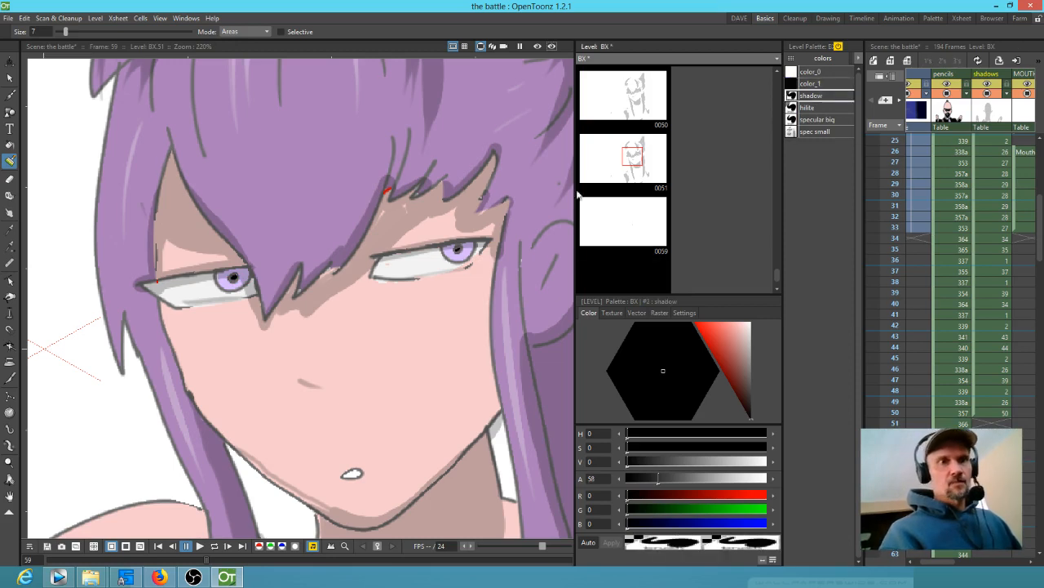
{"action": "left_click_drag", "start_coordinate": [393, 138], "coordinate": [382, 209]}
{"action": "left_click_drag", "start_coordinate": [399, 155], "coordinate": [386, 214]}
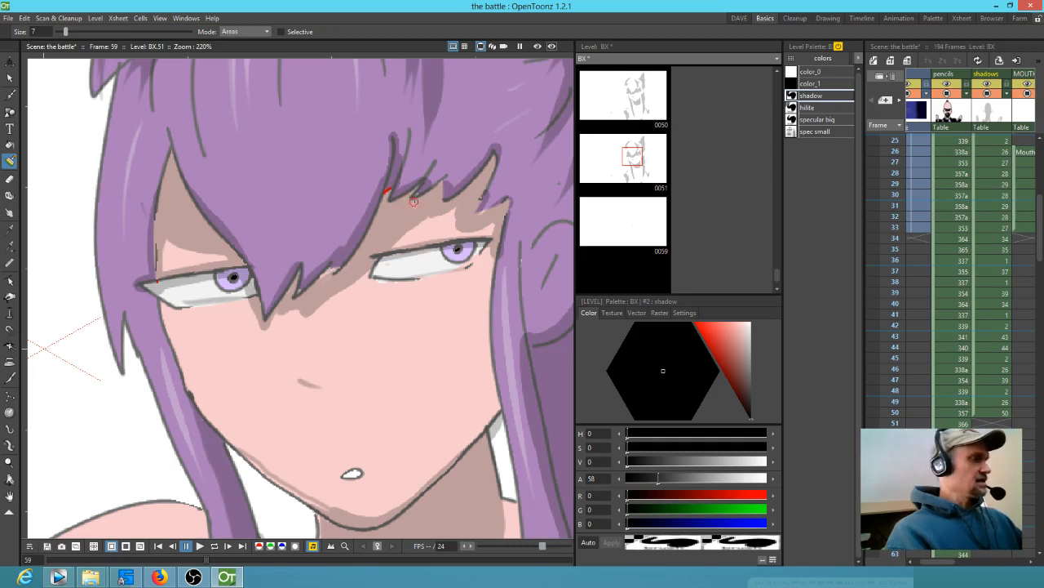
{"action": "key", "text": "b"}
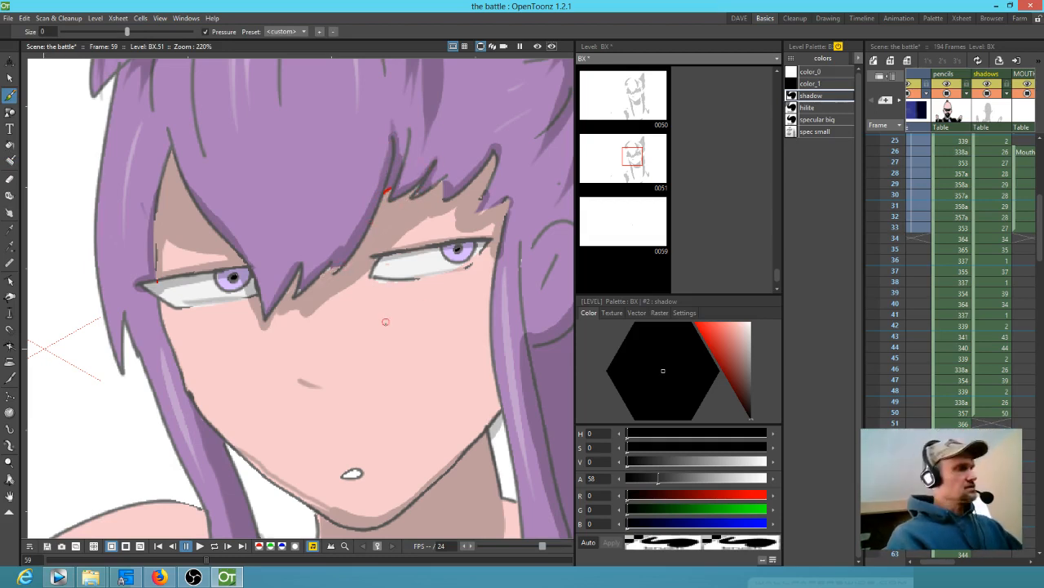
Step: Pick the skin style from the face and fill the white mouth opening with it in the frame 59 pencils drawing
{"action": "left_click", "coordinate": [953, 511]}
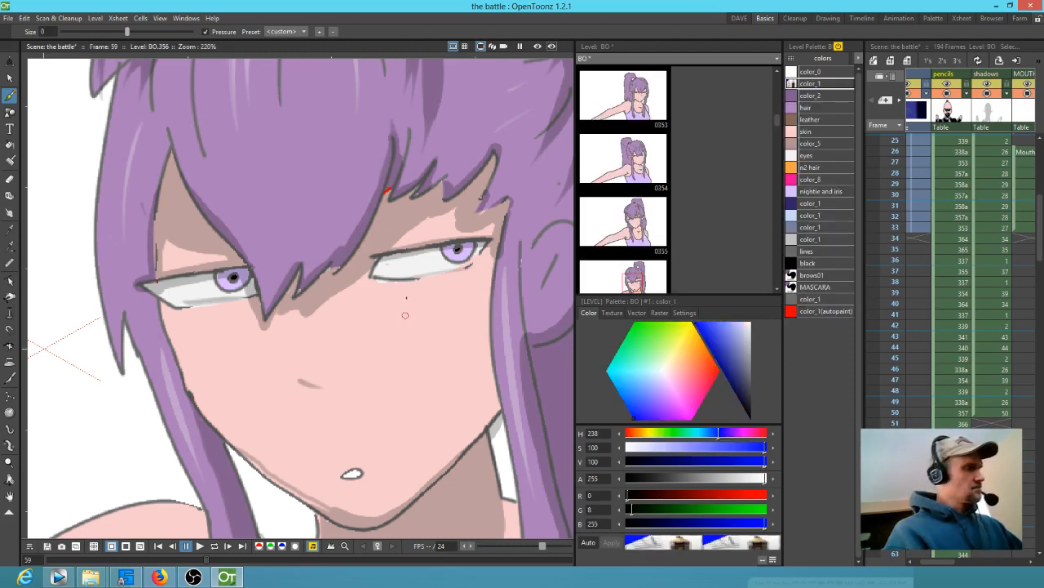
{"action": "key", "text": "k"}
{"action": "left_click", "coordinate": [418, 341]}
{"action": "key", "text": "p"}
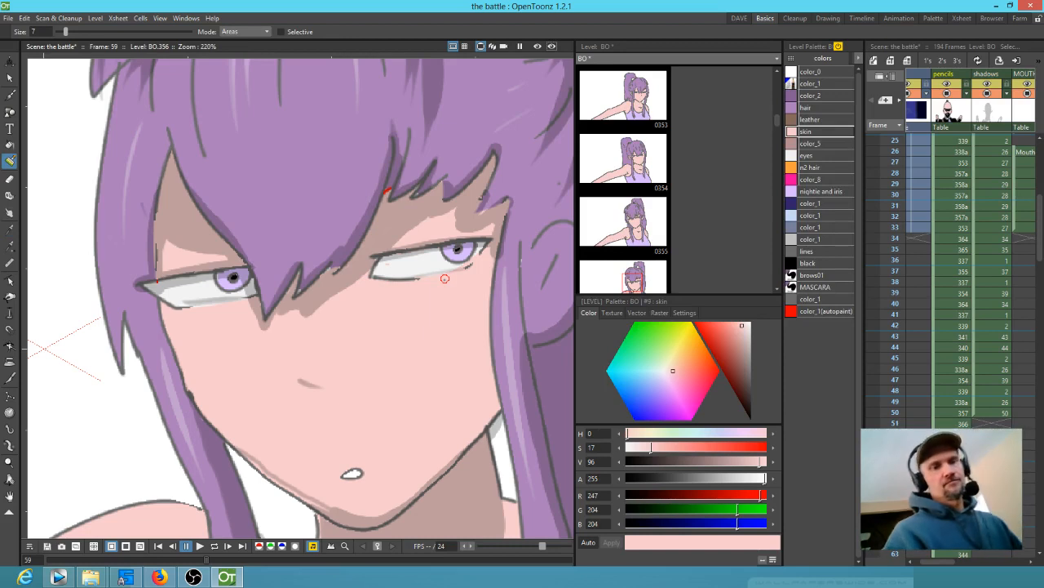
{"action": "key", "text": "b"}
{"action": "mouse_move", "coordinate": [352, 471]}
{"action": "left_mouse_down"}
{"action": "mouse_move", "coordinate": [350, 454]}
{"action": "mouse_move", "coordinate": [345, 465]}
{"action": "mouse_move", "coordinate": [363, 461]}
{"action": "left_mouse_up"}
{"action": "key", "text": "f"}
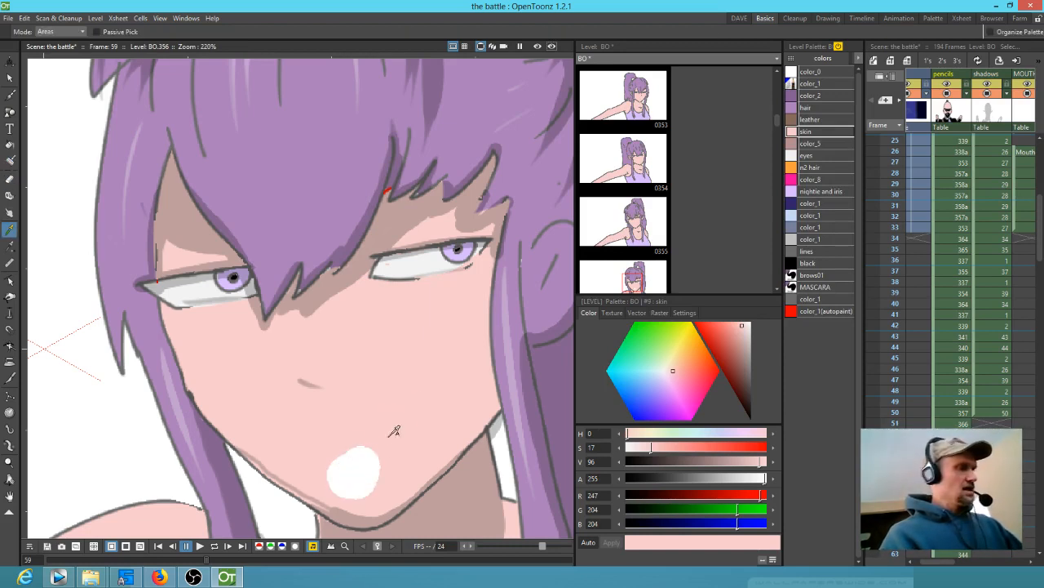
{"action": "left_click", "coordinate": [353, 473]}
{"action": "scroll", "coordinate": [357, 471], "scroll_direction": "down", "scroll_amount": 5}
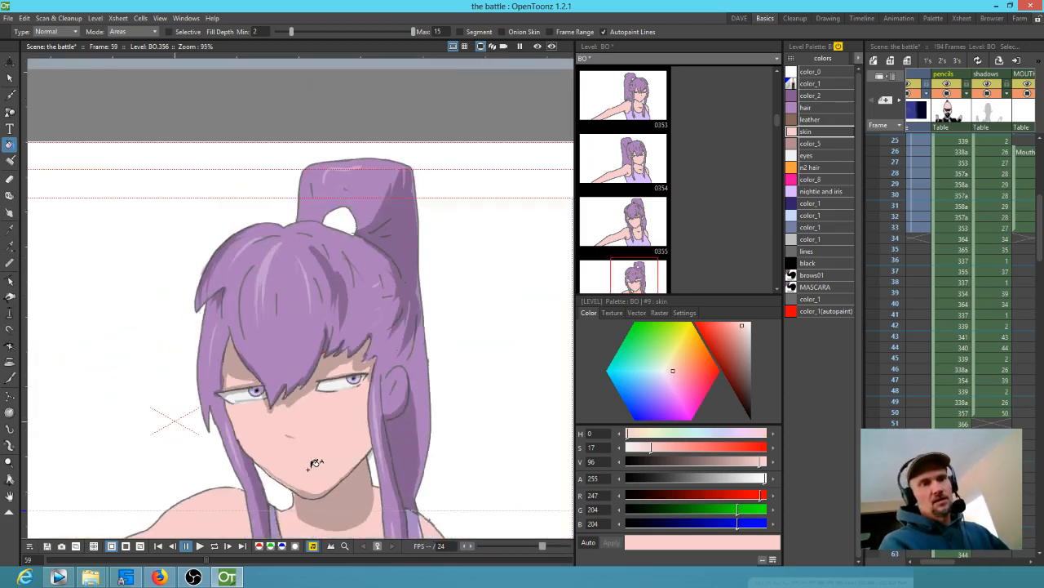
Step: Fill the white hair tie at the base of the ponytail with the black style
{"action": "left_click_drag", "start_coordinate": [422, 434], "coordinate": [435, 305]}
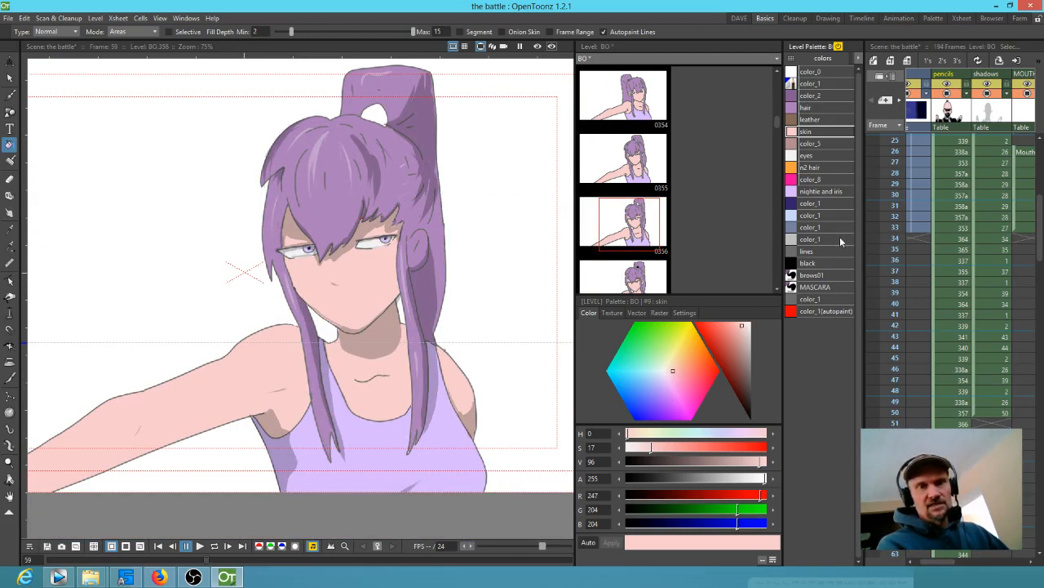
{"action": "left_click", "coordinate": [809, 263]}
{"action": "left_click", "coordinate": [364, 110]}
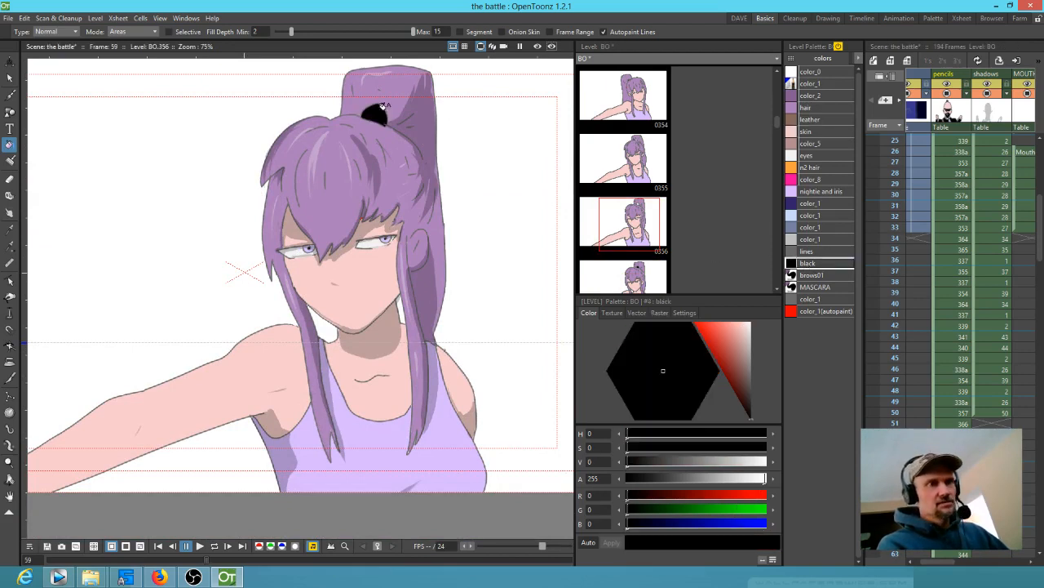
{"action": "left_click_drag", "start_coordinate": [750, 412], "coordinate": [771, 432]}
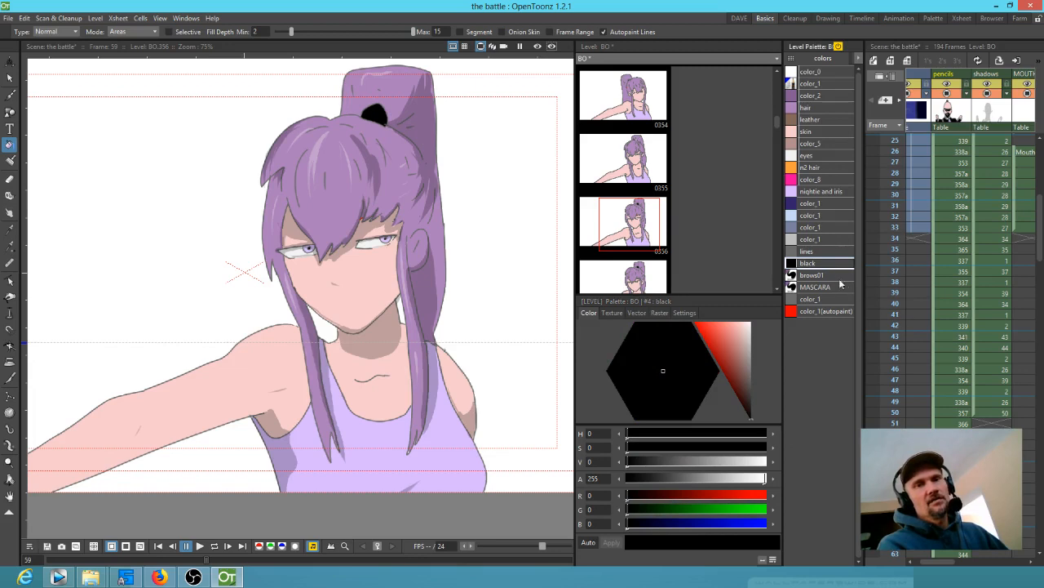
Step: Try the lines style as the fill for the ponytail's hair tie
{"action": "left_click", "coordinate": [794, 250]}
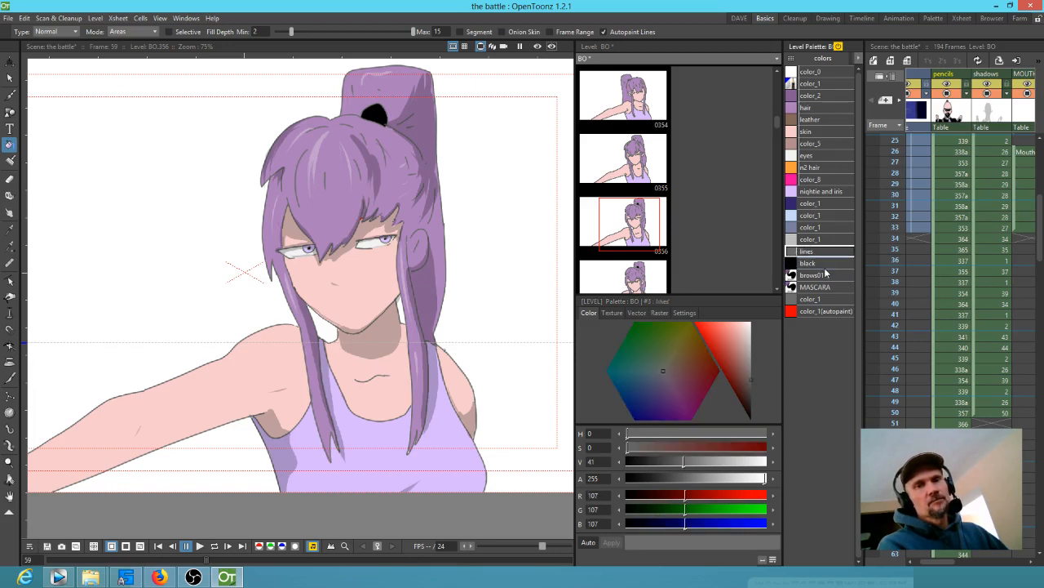
{"action": "left_click", "coordinate": [384, 111]}
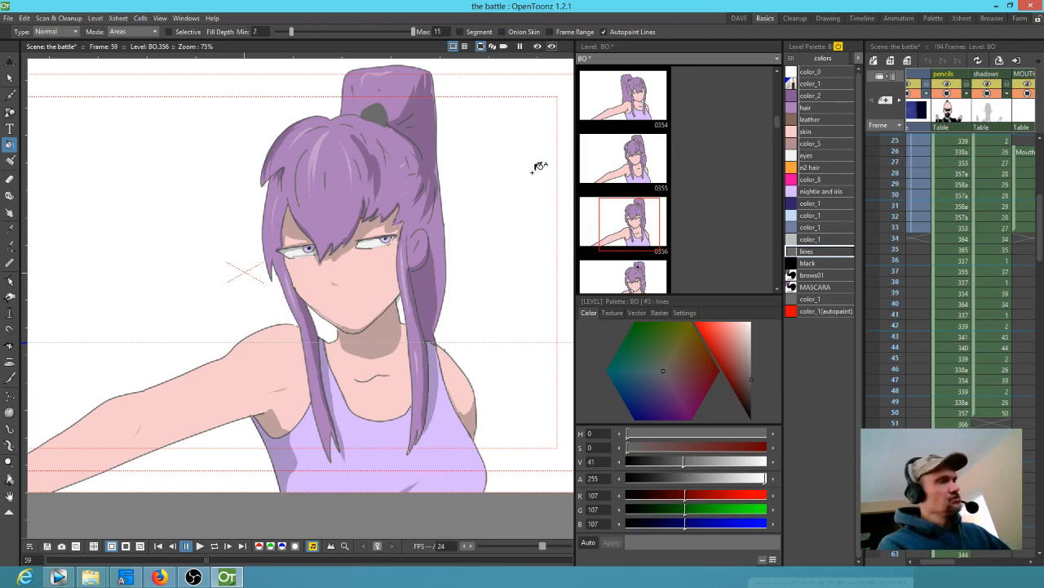
{"action": "key", "text": "ctrl+z"}
Step: Duplicate the black style in the level palette and rename the copy HAIR TIE
{"action": "left_click", "coordinate": [812, 264]}
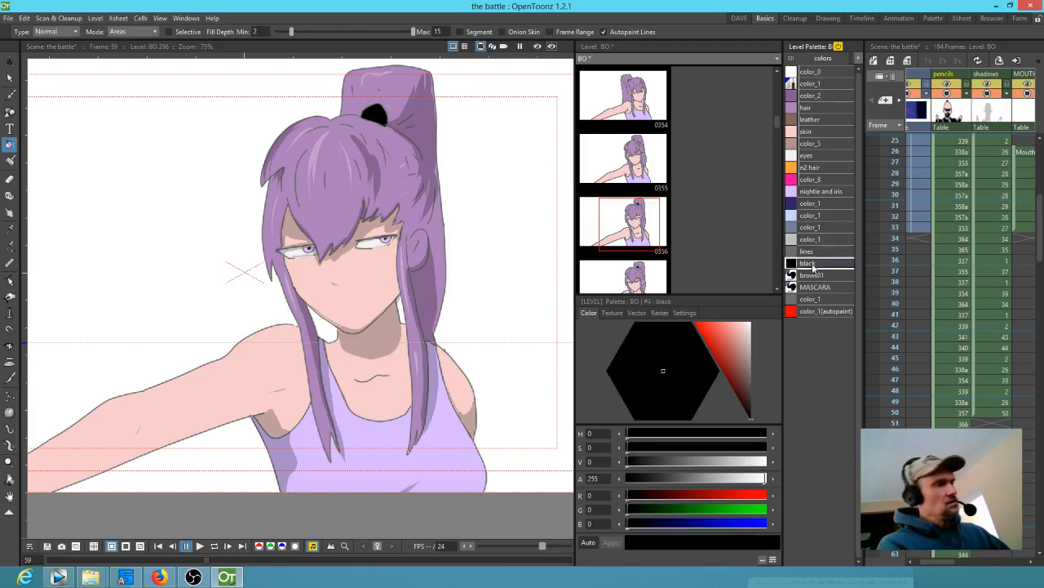
{"action": "key", "text": "ctrl+v"}
{"action": "double_click", "coordinate": [815, 278]}
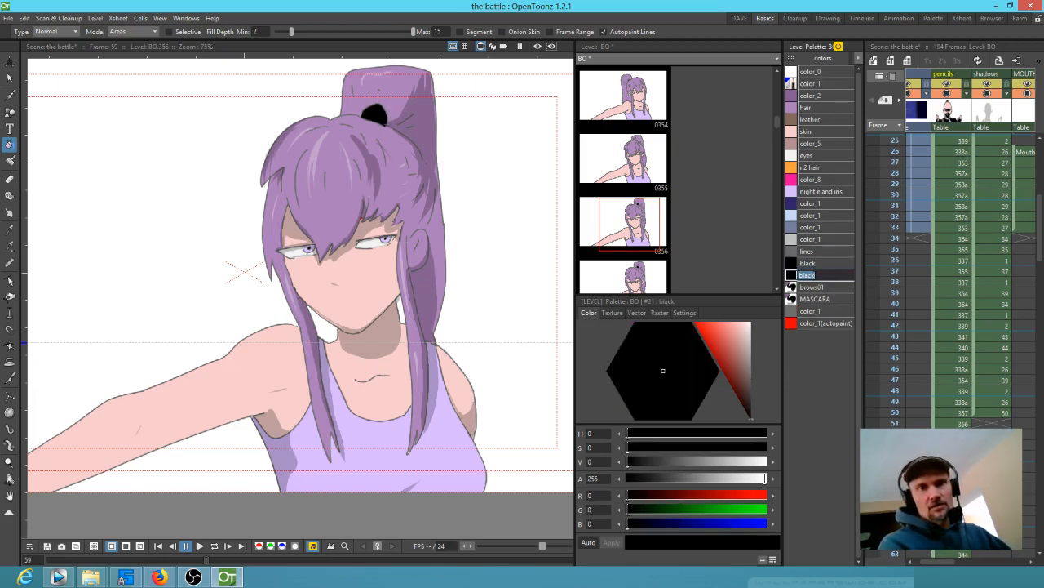
{"action": "type", "text": "HAIR TIE"}
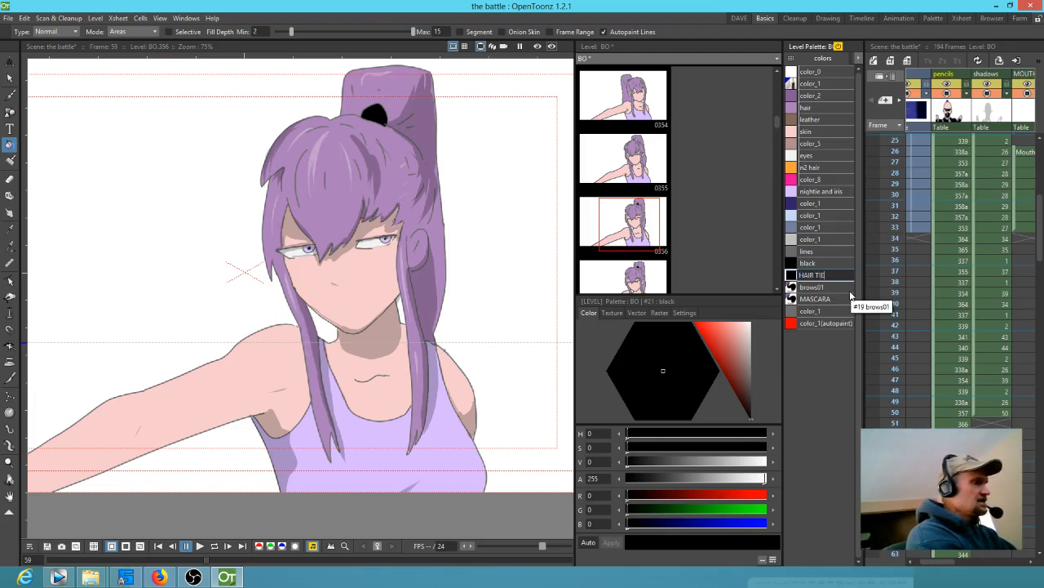
{"action": "key", "text": "Return"}
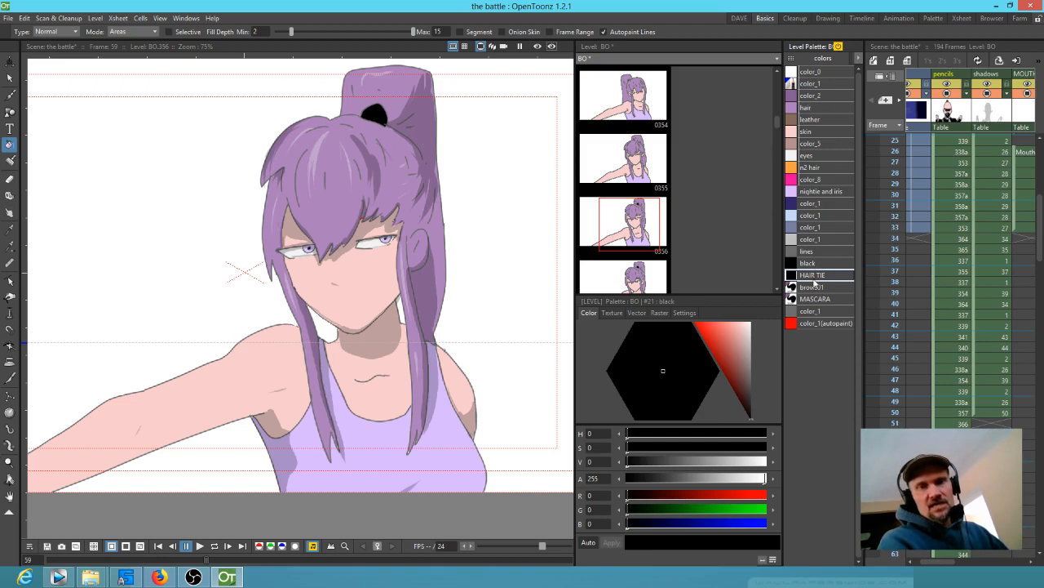
Step: Lighten the HAIR TIE style to a dark grey with value 25 and fill the ponytail's hair tie with it
{"action": "left_click", "coordinate": [751, 393]}
{"action": "left_click_drag", "start_coordinate": [753, 393], "coordinate": [756, 393]}
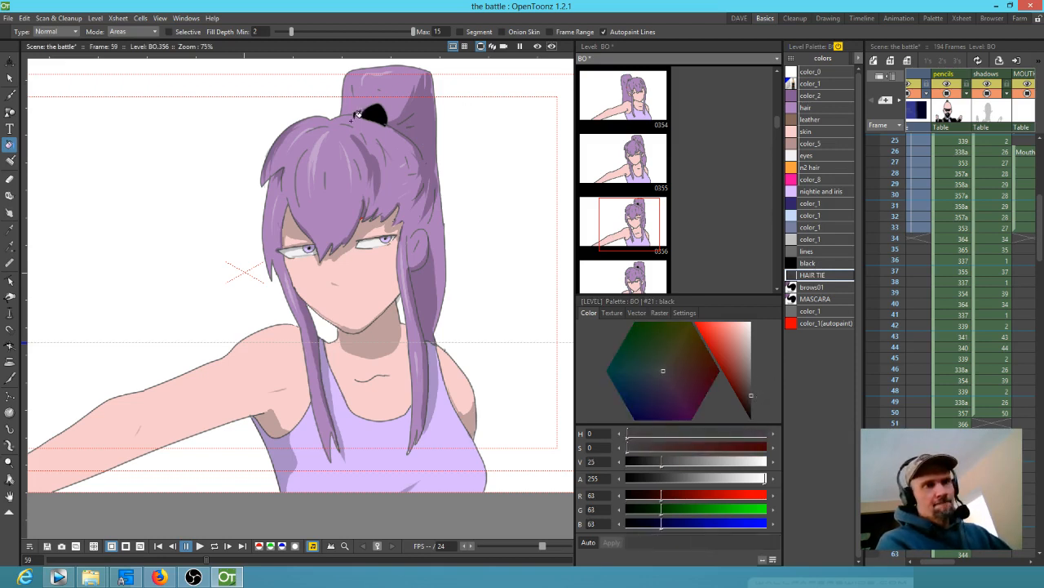
{"action": "left_click", "coordinate": [380, 107]}
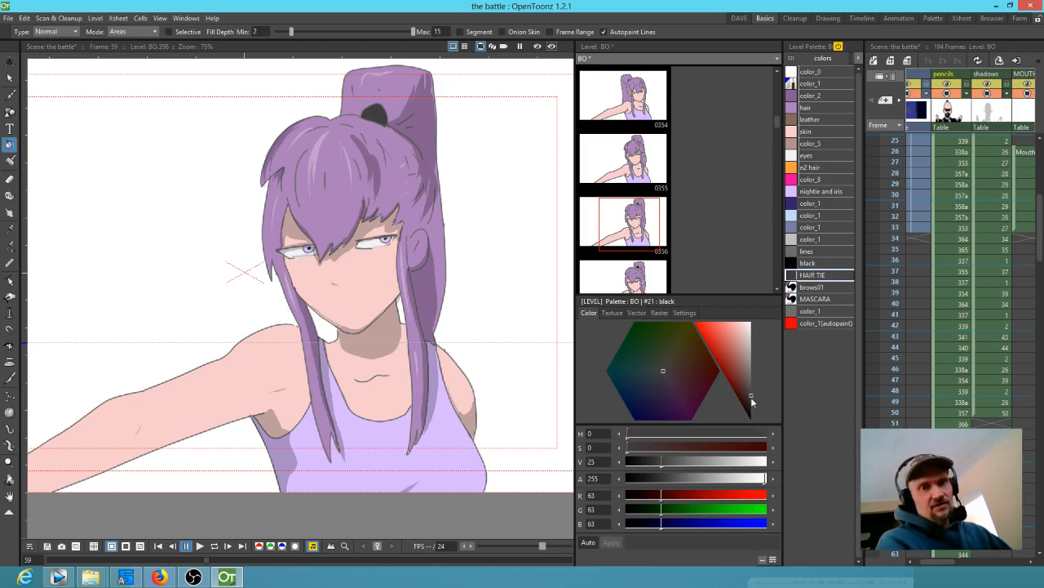
{"action": "mouse_move", "coordinate": [749, 394]}
{"action": "left_mouse_down"}
{"action": "mouse_move", "coordinate": [768, 434]}
{"action": "mouse_move", "coordinate": [780, 364]}
{"action": "mouse_move", "coordinate": [783, 444]}
{"action": "mouse_move", "coordinate": [796, 394]}
{"action": "left_mouse_up"}
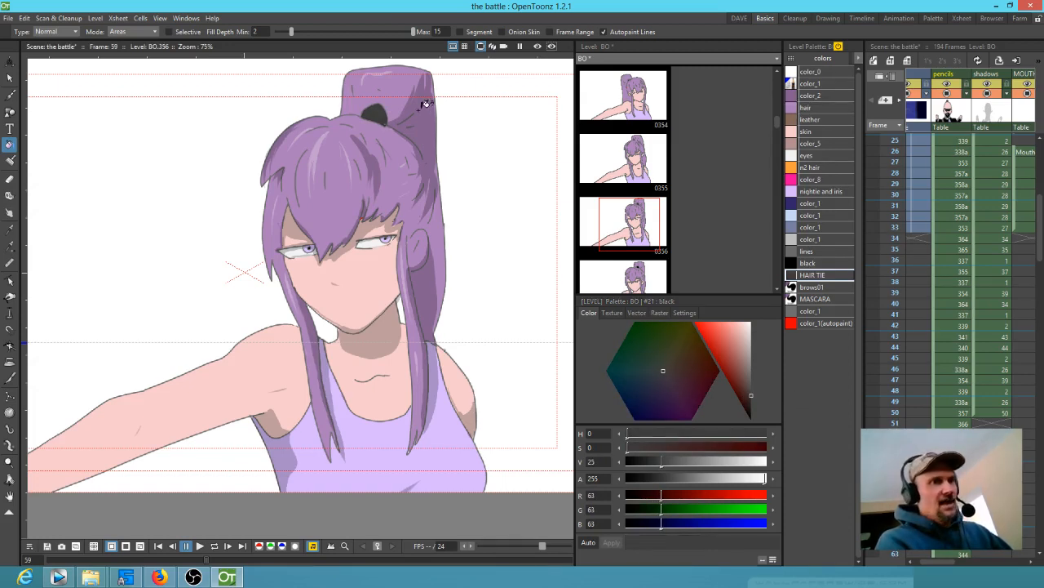
Step: Sample the shaded ponytail colour into the HAIR TIE style and darken it to value 27
{"action": "key", "text": "k"}
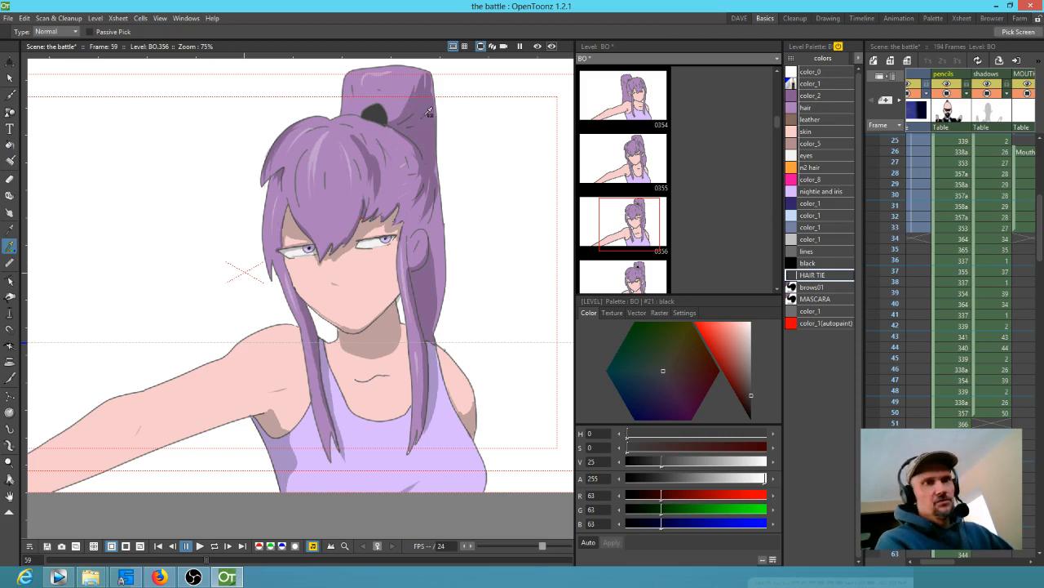
{"action": "left_click", "coordinate": [427, 112]}
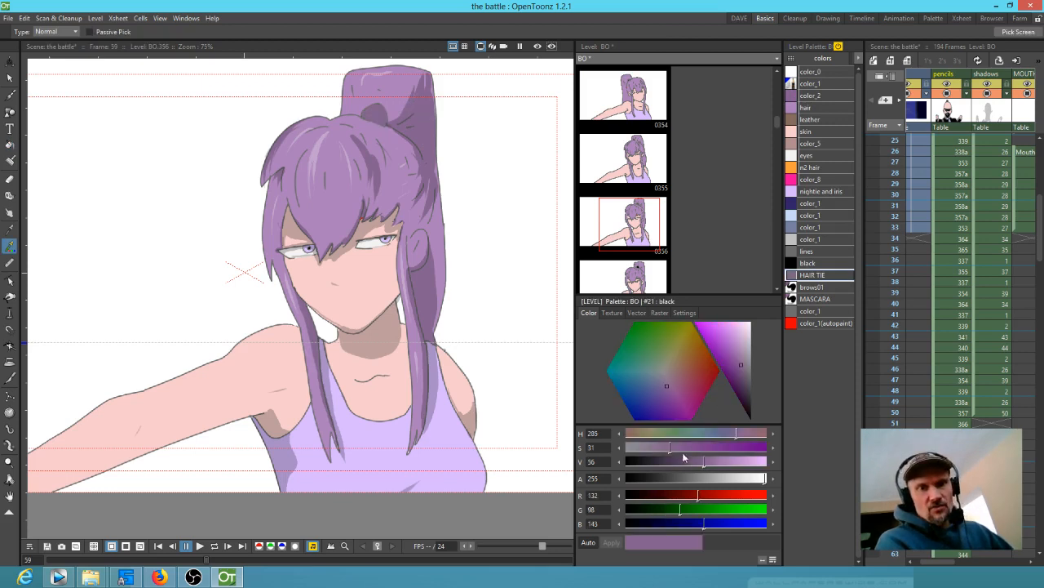
{"action": "left_click_drag", "start_coordinate": [704, 461], "coordinate": [664, 461]}
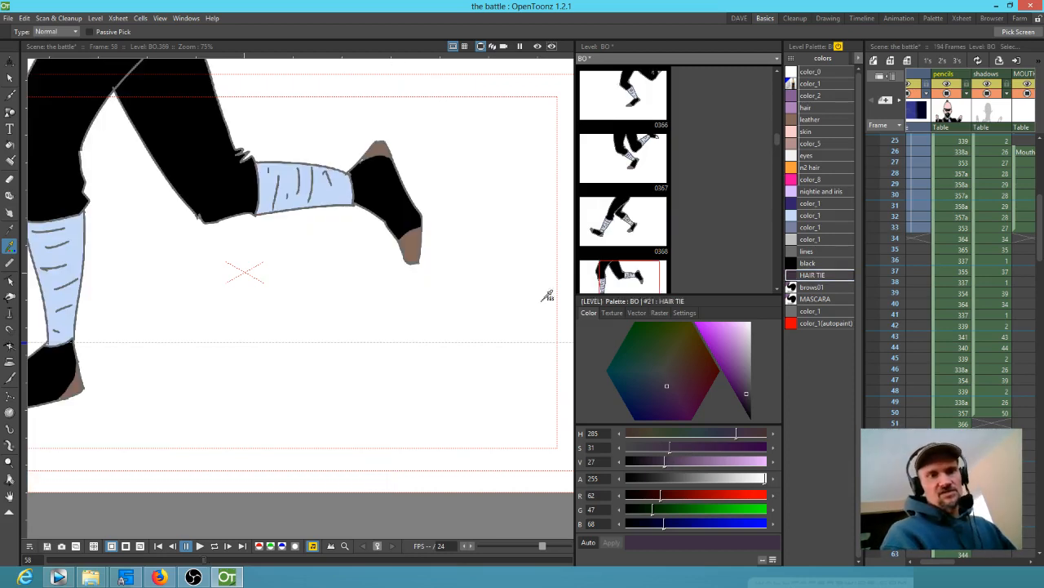
Step: Fill the hair ties in the girl's earlier pencils drawings at frames 50 and 49 with the HAIR TIE style
{"action": "scroll", "coordinate": [546, 294], "scroll_direction": "down", "scroll_amount": 3}
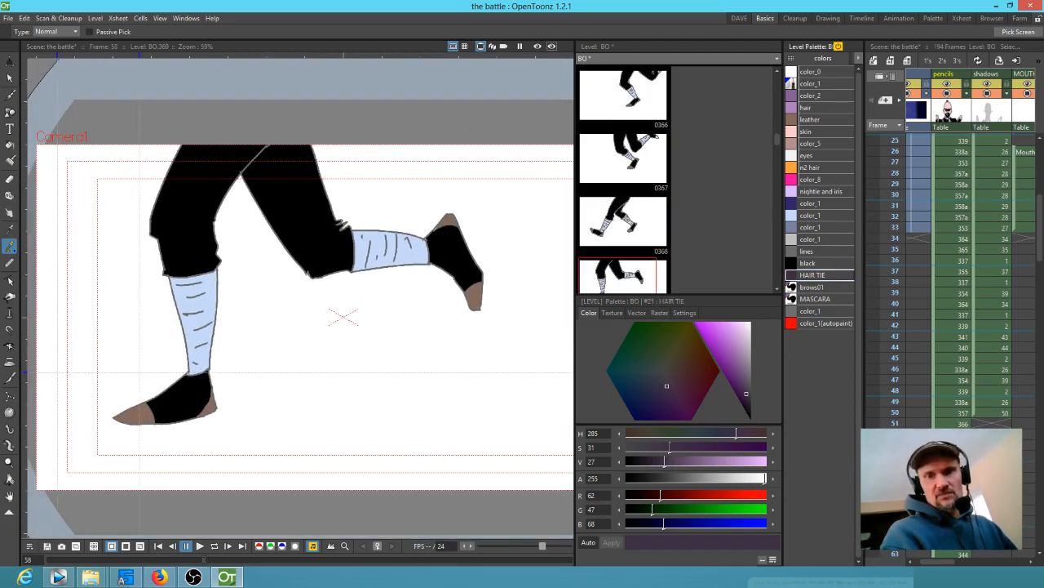
{"action": "key", "text": "comma"}
{"action": "key", "text": "comma"}
{"action": "key", "text": "comma"}
{"action": "key", "text": "comma"}
{"action": "key", "text": "comma"}
{"action": "key", "text": "comma"}
{"action": "key", "text": "comma"}
{"action": "key", "text": "comma"}
{"action": "key", "text": "comma"}
{"action": "key", "text": "period"}
{"action": "key", "text": "period"}
{"action": "key", "text": "comma"}
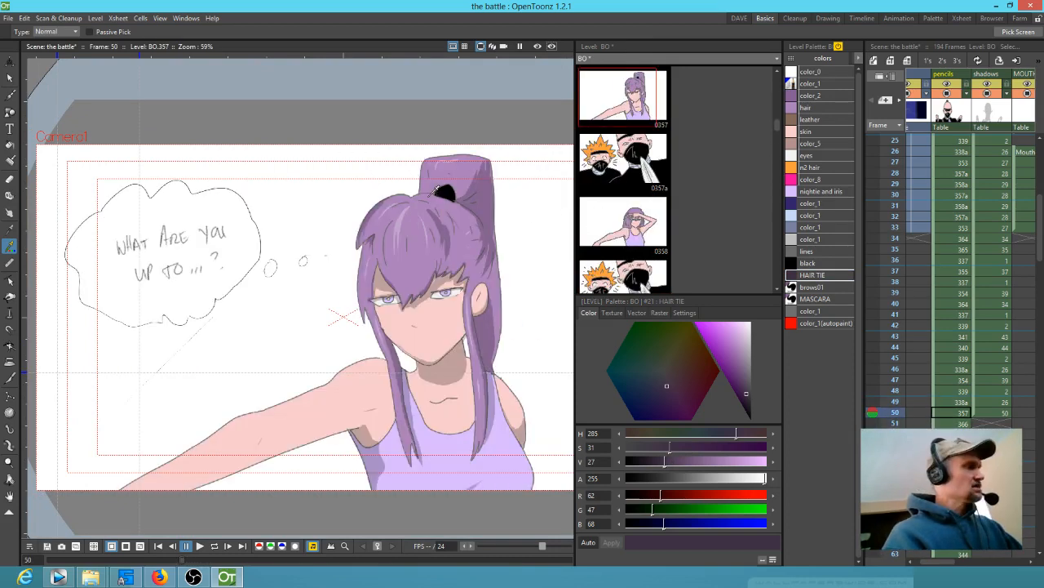
{"action": "key", "text": "f"}
{"action": "key", "text": "comma"}
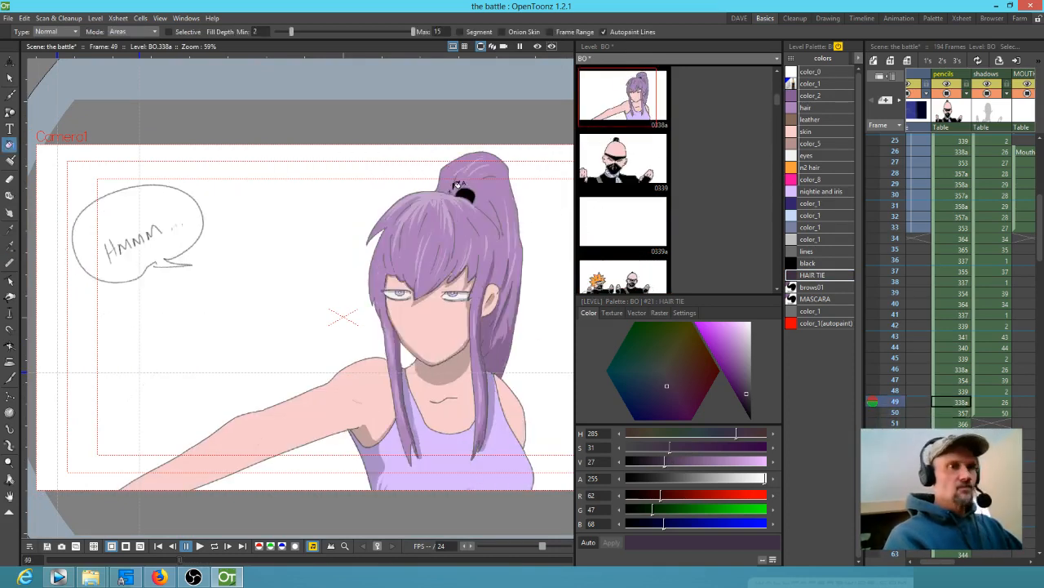
{"action": "key", "text": "comma"}
{"action": "key", "text": "comma"}
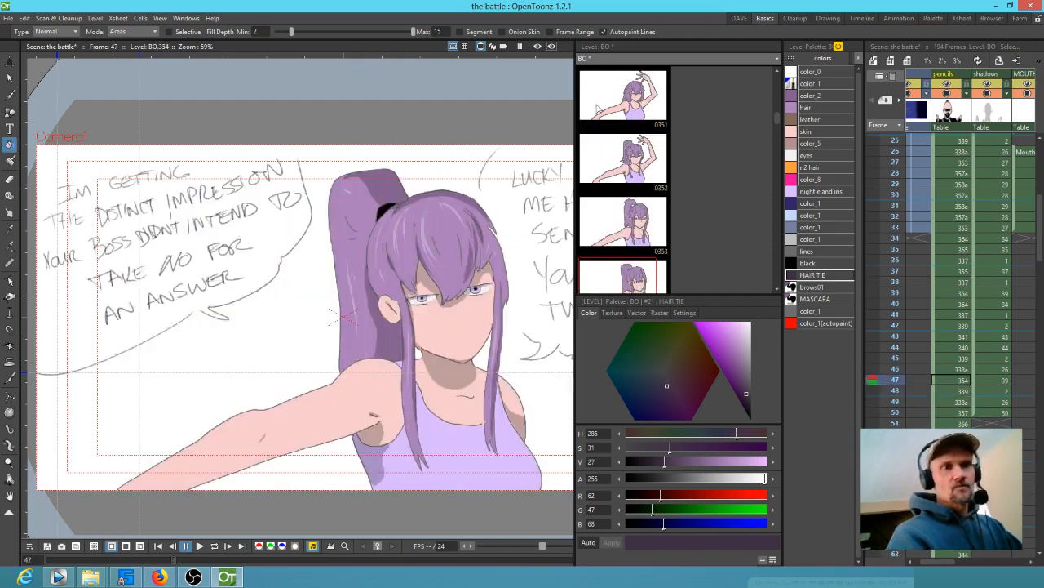
{"action": "key", "text": "comma"}
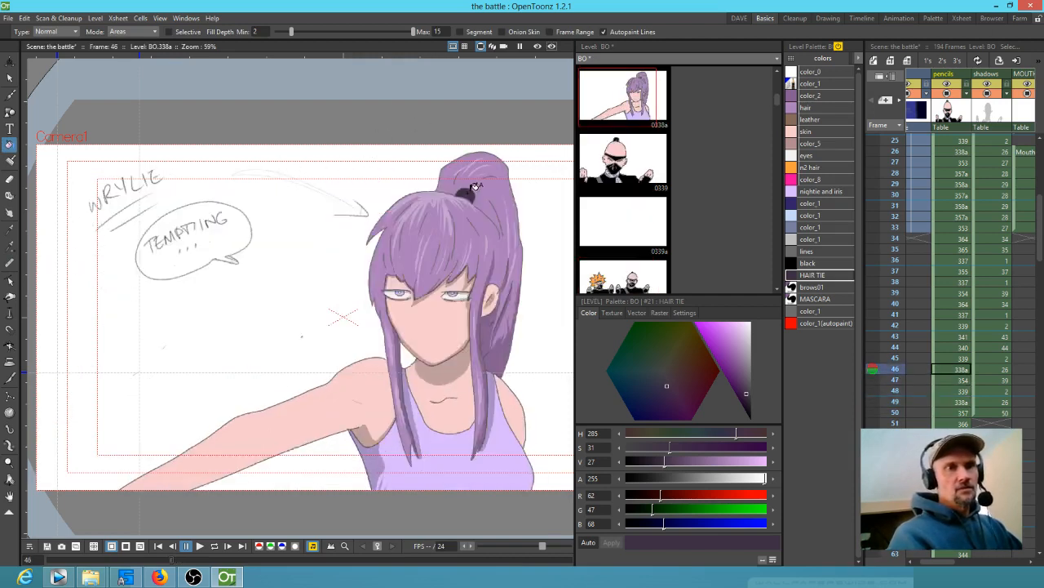
Step: Try the HAIR TIE style on the small arc at the base of the ninja's topknot at frame 42
{"action": "key", "text": "comma"}
{"action": "key", "text": "comma"}
{"action": "key", "text": "comma"}
{"action": "key", "text": "comma"}
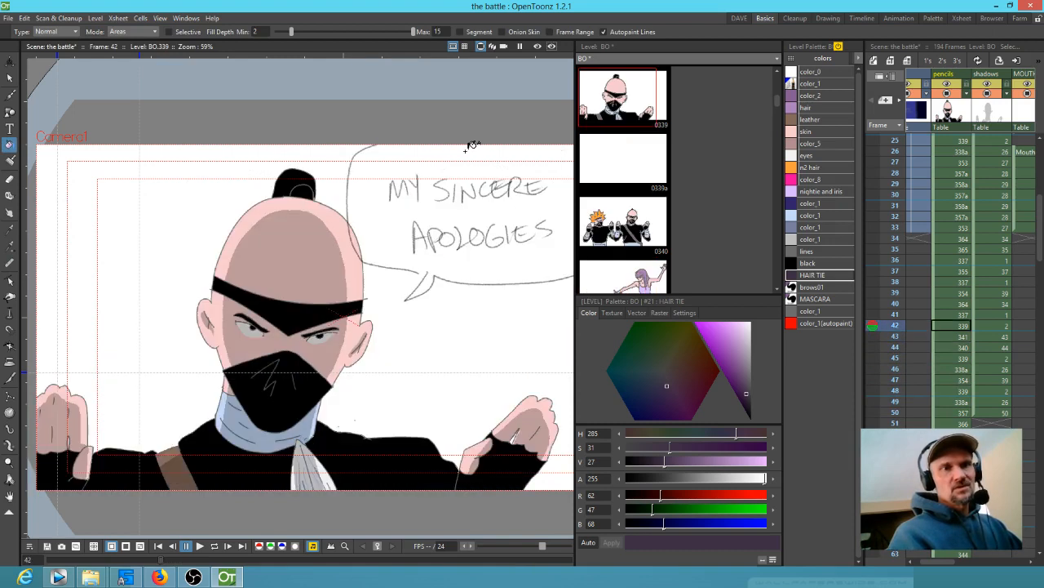
{"action": "left_click", "coordinate": [307, 191]}
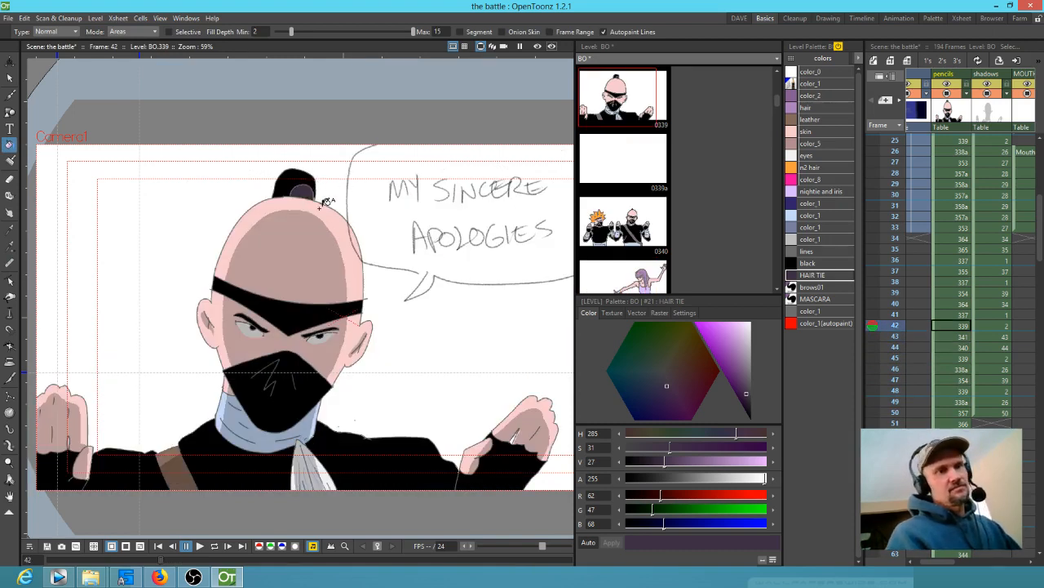
{"action": "key", "text": "ctrl+z"}
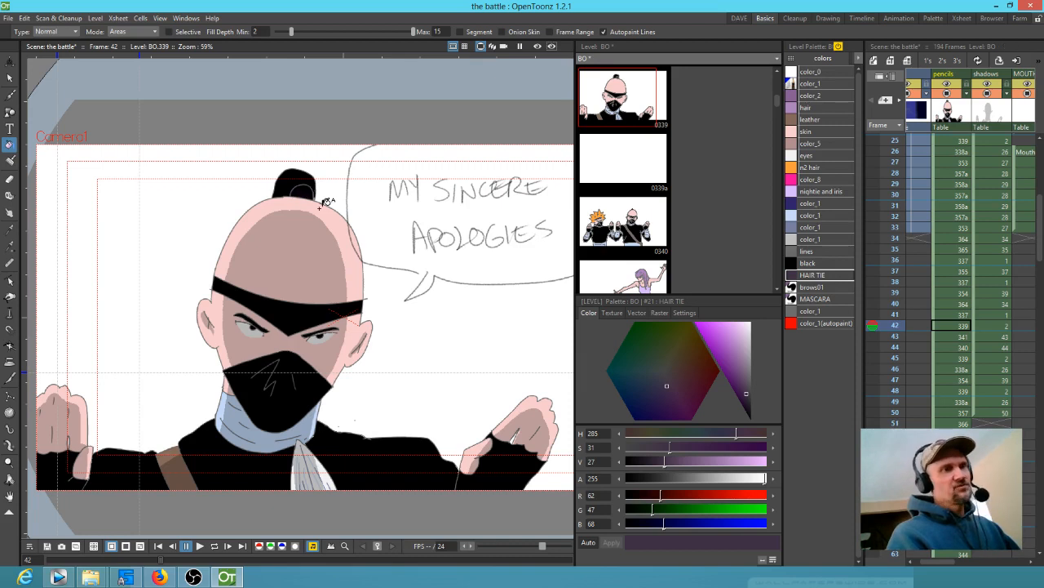
Step: Fill the hair ties in the girl's pencils drawings at frames 40 and 39 with the HAIR TIE style
{"action": "key", "text": "comma"}
{"action": "key", "text": "comma"}
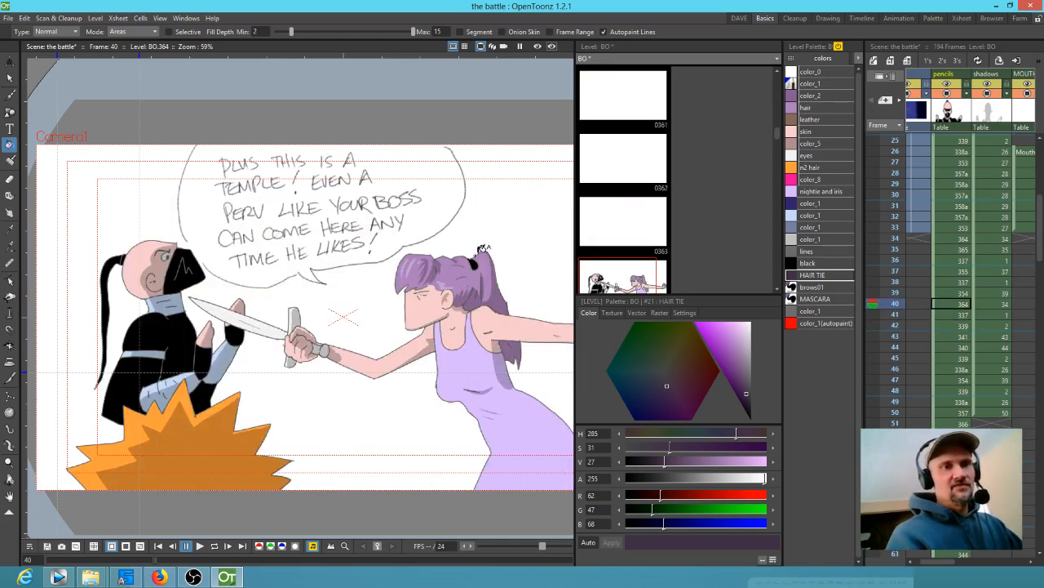
{"action": "key", "text": "comma"}
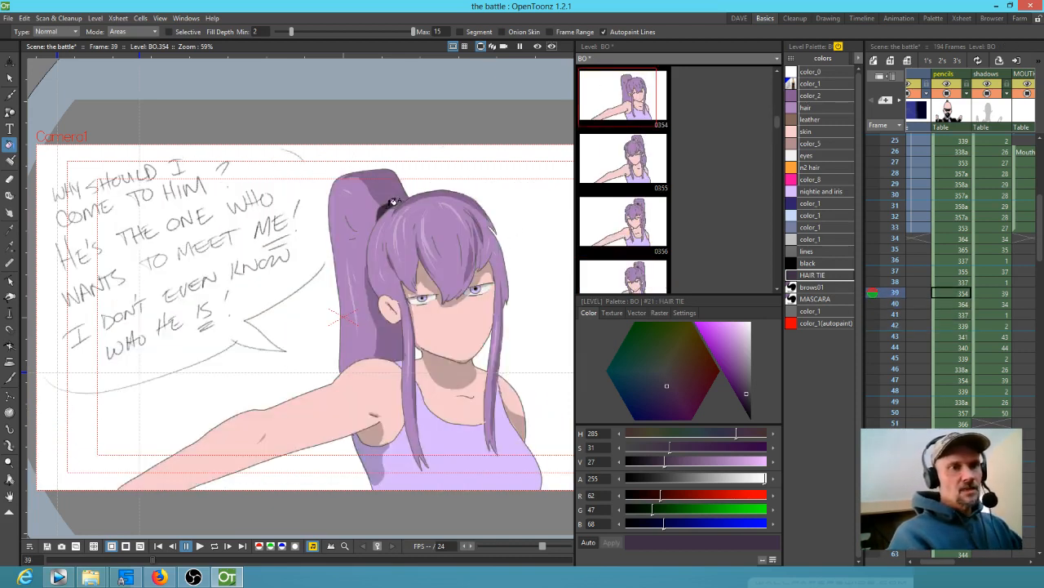
Step: Brush the HAIR TIE style over the thin black hair tie in the girl's drawing at frame 37
{"action": "key", "text": "comma"}
{"action": "key", "text": "comma"}
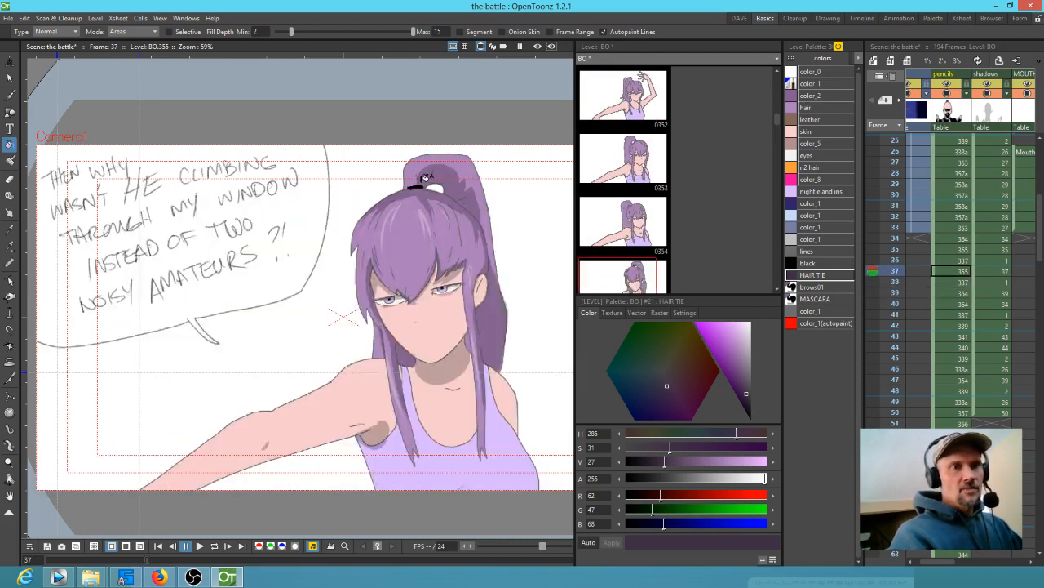
{"action": "key", "text": "ctrl+z"}
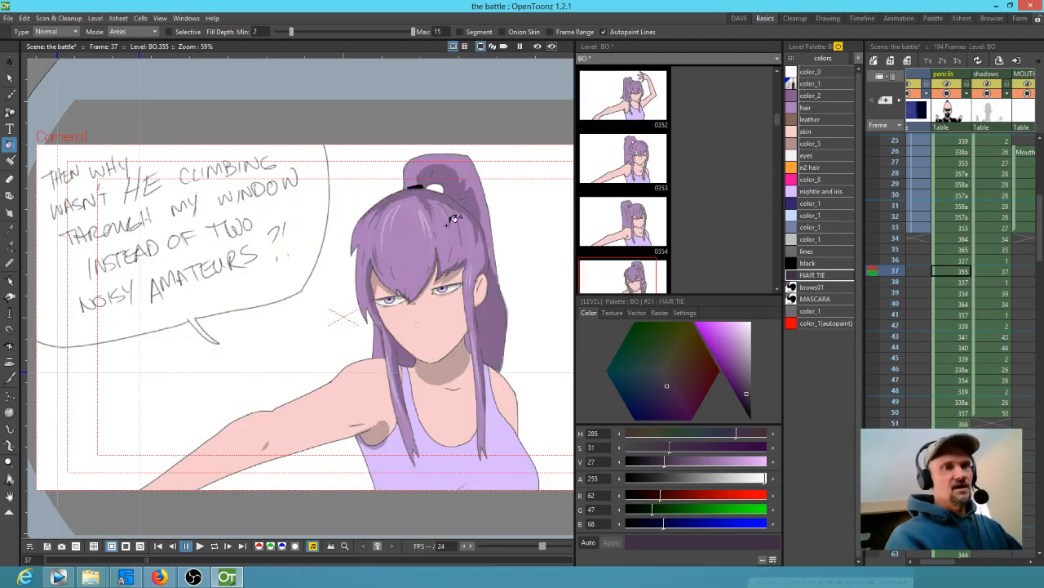
{"action": "key", "text": "shift+space"}
{"action": "left_click_drag", "start_coordinate": [403, 223], "coordinate": [469, 165]}
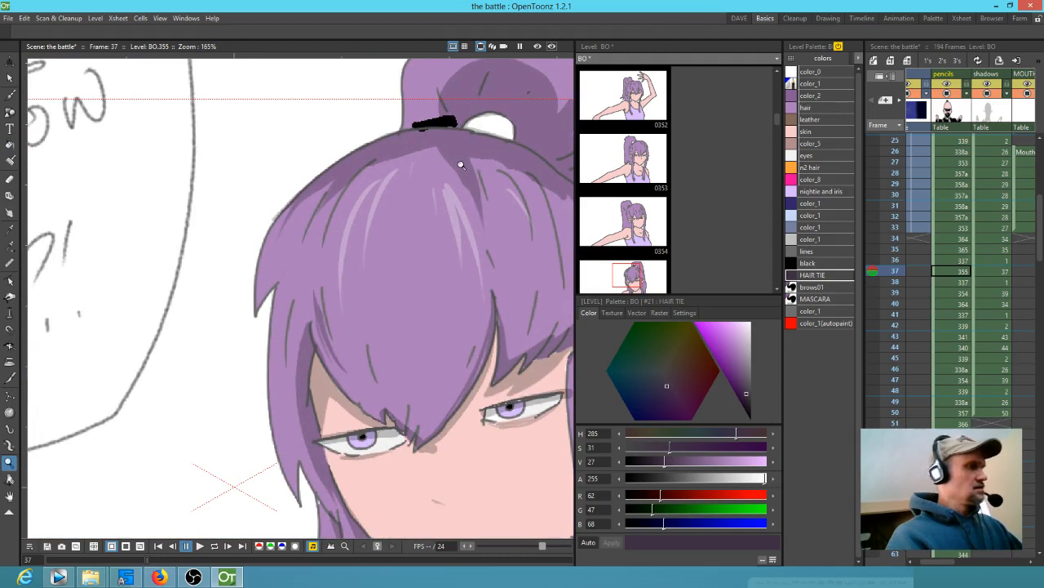
{"action": "key", "text": "f"}
{"action": "left_click", "coordinate": [471, 122]}
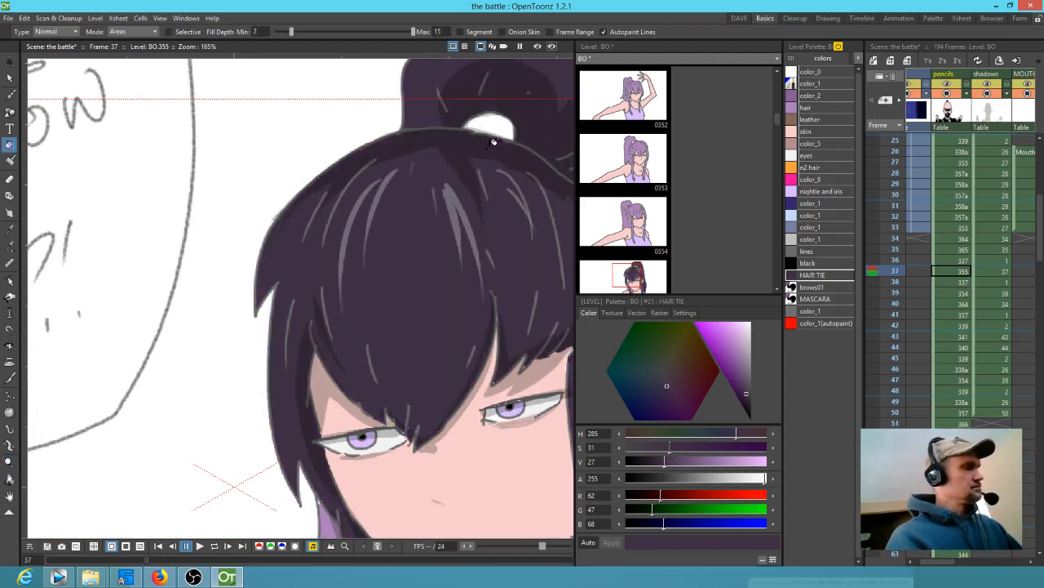
{"action": "key", "text": "ctrl+z"}
{"action": "key", "text": "j"}
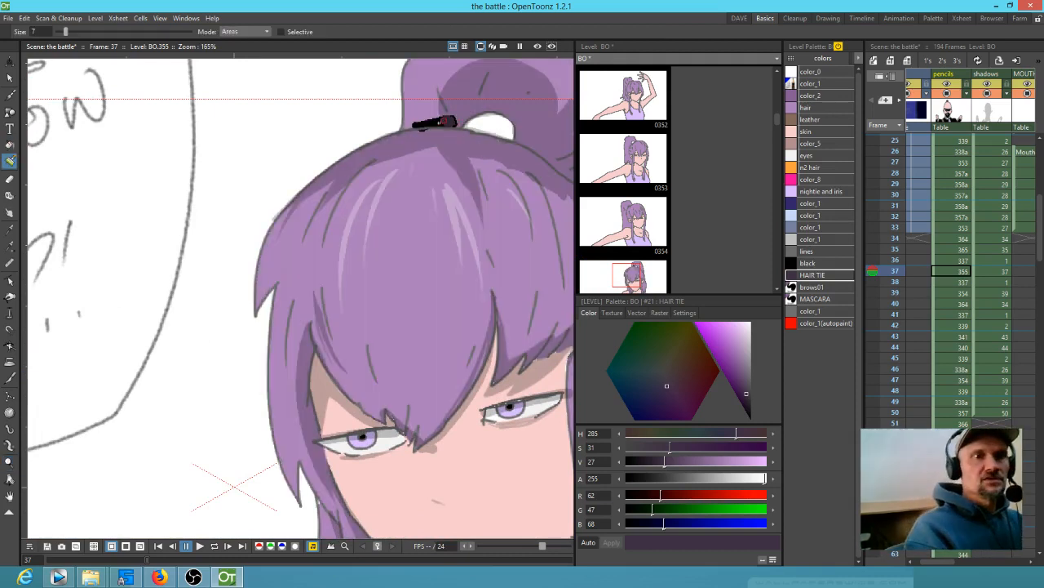
{"action": "mouse_move", "coordinate": [432, 123]}
{"action": "left_mouse_down"}
{"action": "mouse_move", "coordinate": [417, 125]}
{"action": "mouse_move", "coordinate": [459, 127]}
{"action": "left_mouse_up"}
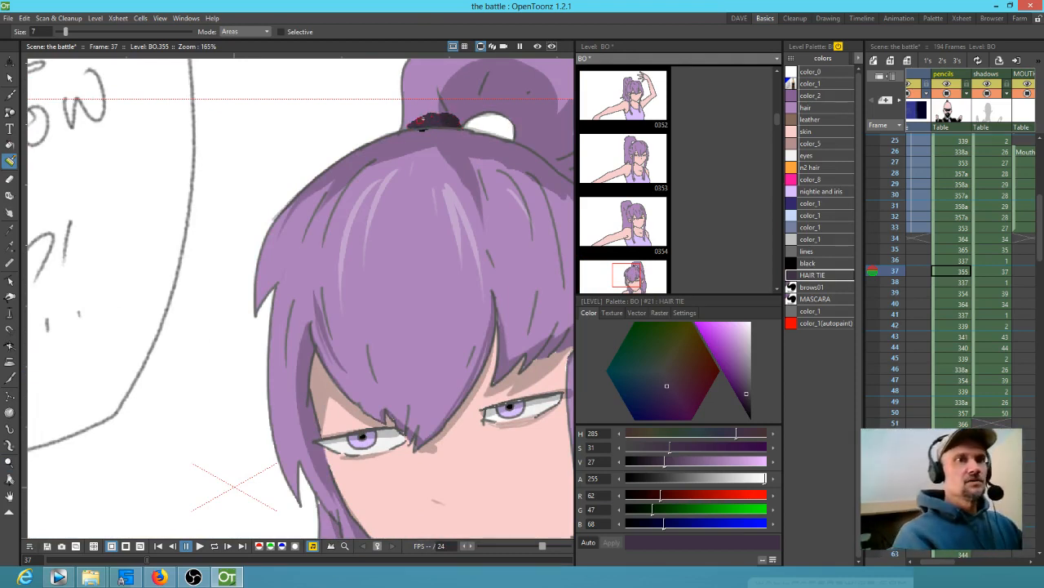
Step: Fill the girl's hair tie in the pencils drawing at frame 35 with the HAIR TIE style
{"action": "key", "text": "Up"}
{"action": "key", "text": "Up"}
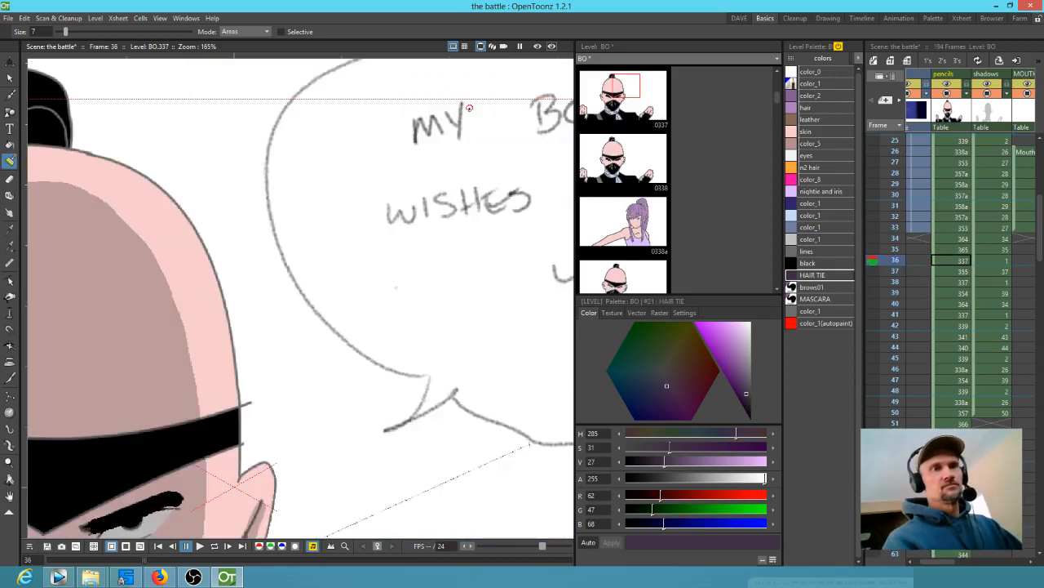
{"action": "left_click_drag", "start_coordinate": [504, 374], "coordinate": [298, 374]}
{"action": "key", "text": "f"}
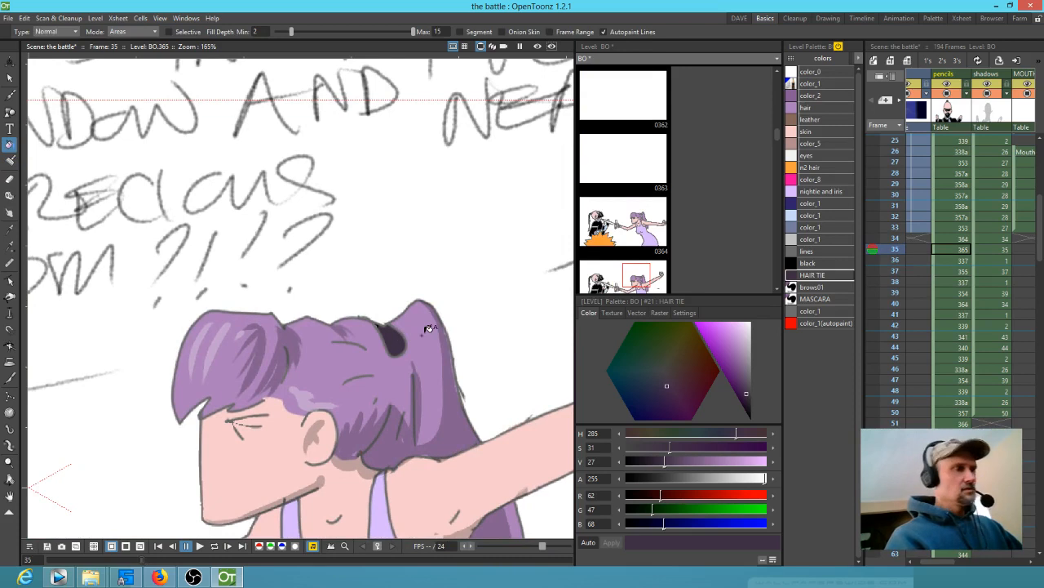
Step: Recolour the black hair tie at frame 33 by brushing the HAIR TIE style over it
{"action": "key", "text": "Up"}
{"action": "key", "text": "Up"}
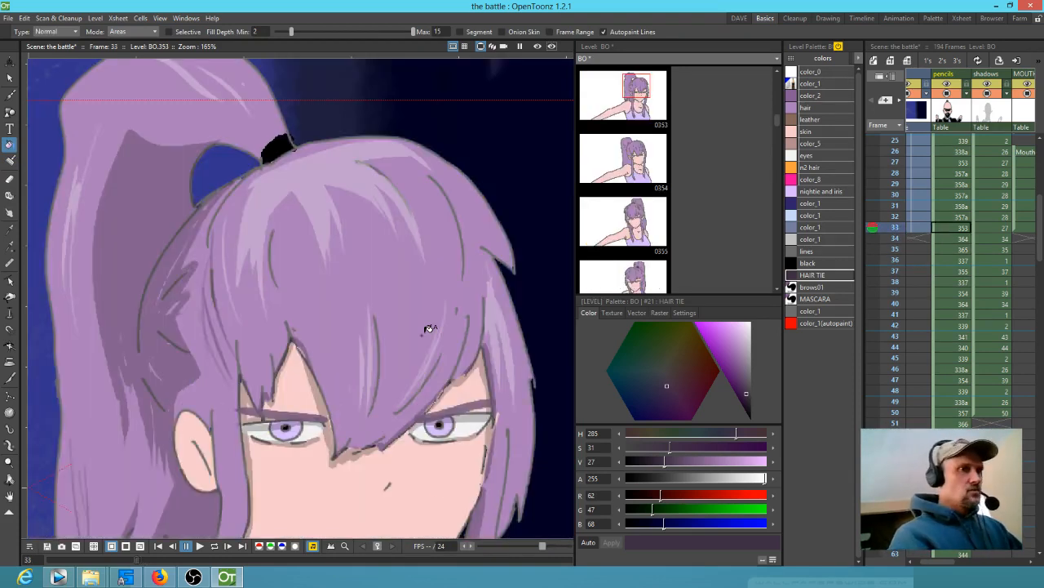
{"action": "left_click", "coordinate": [290, 137]}
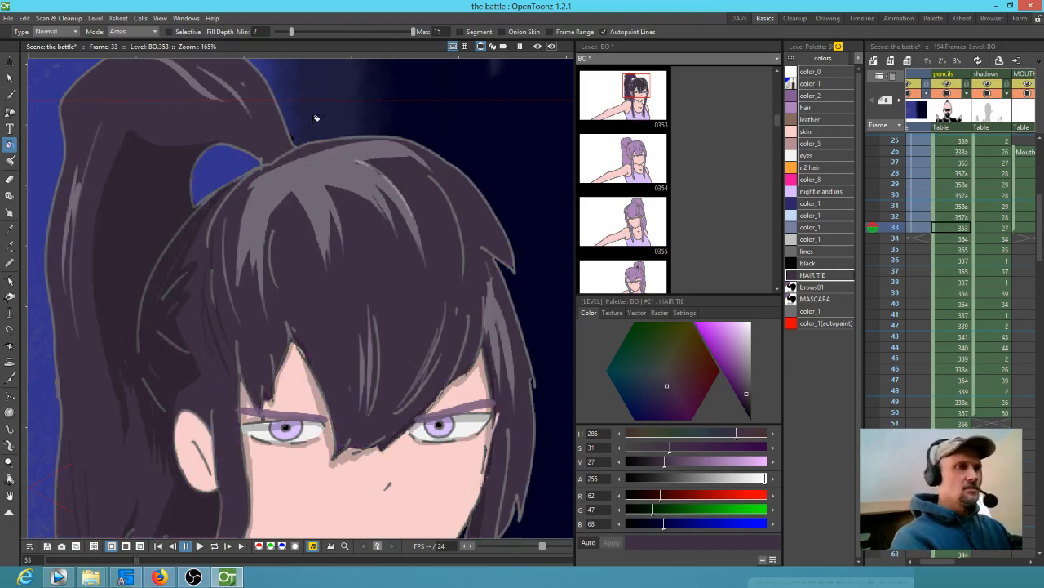
{"action": "key", "text": "ctrl+z"}
{"action": "key", "text": "j"}
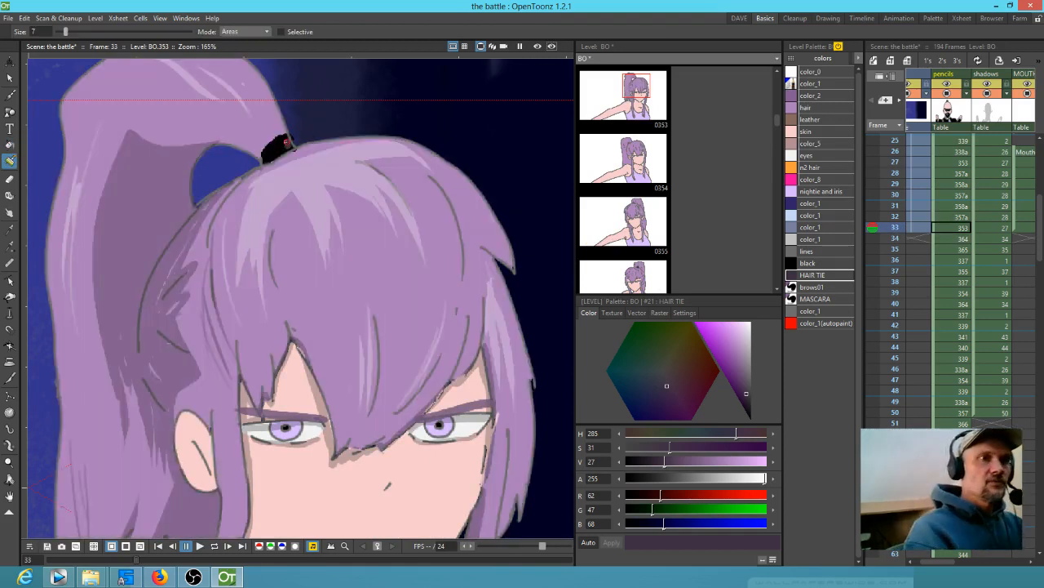
{"action": "left_click_drag", "start_coordinate": [278, 138], "coordinate": [274, 144]}
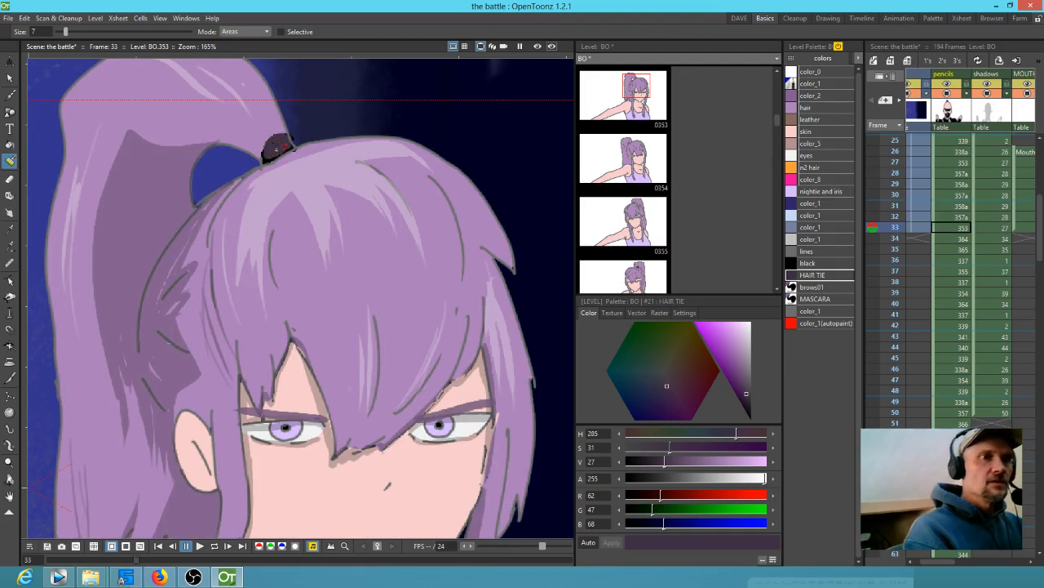
Step: Examine the pencils drawings from frame 32 back to frame 20 for hair ties that still need recolouring
{"action": "key", "text": "comma"}
{"action": "key", "text": "comma"}
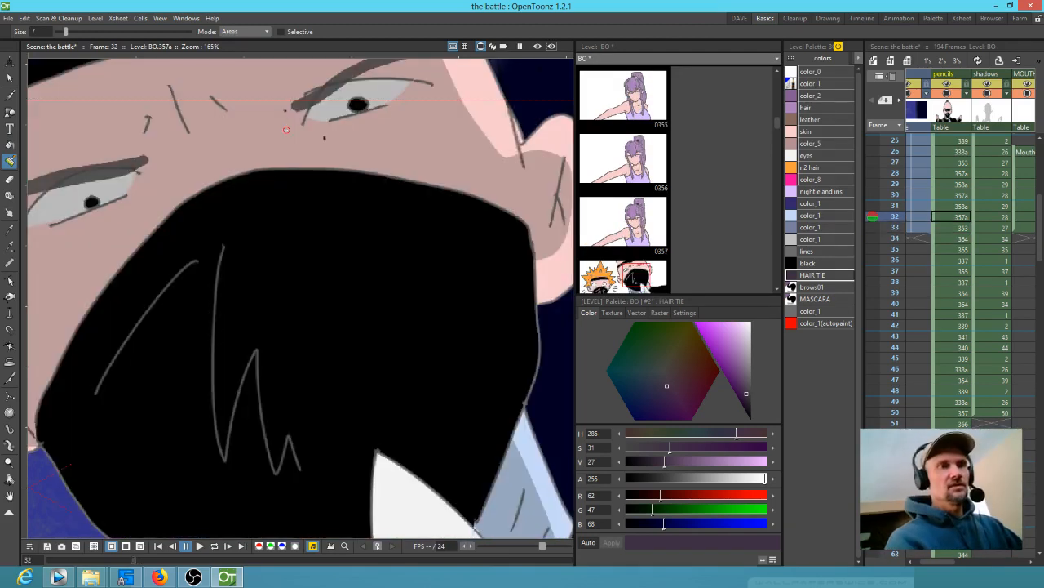
{"action": "key", "text": "comma"}
{"action": "key", "text": "comma"}
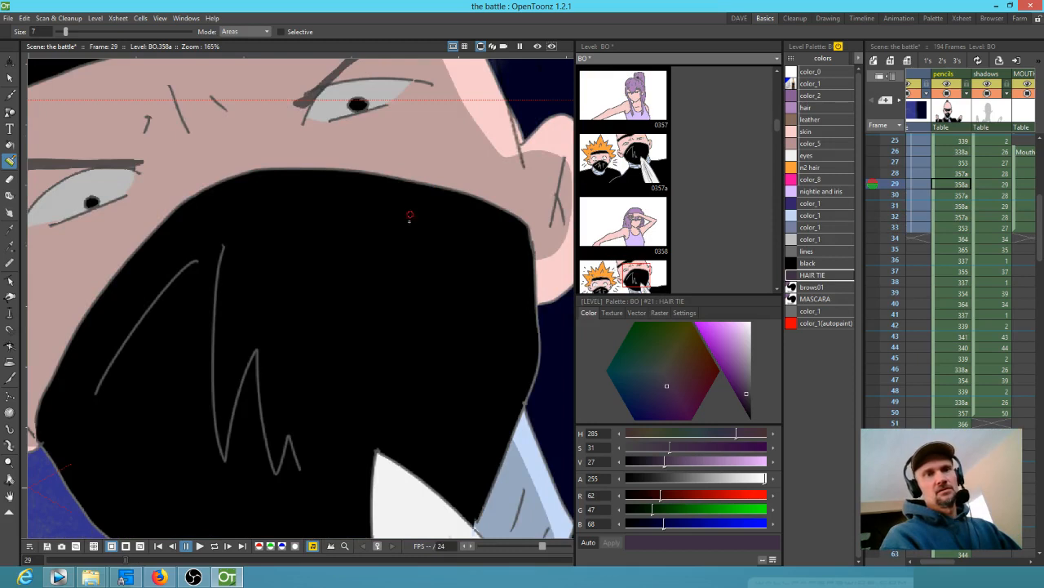
{"action": "scroll", "coordinate": [411, 219], "scroll_direction": "down", "scroll_amount": 6}
{"action": "left_click_drag", "start_coordinate": [405, 224], "coordinate": [372, 299]}
{"action": "key", "text": "comma"}
{"action": "key", "text": "comma"}
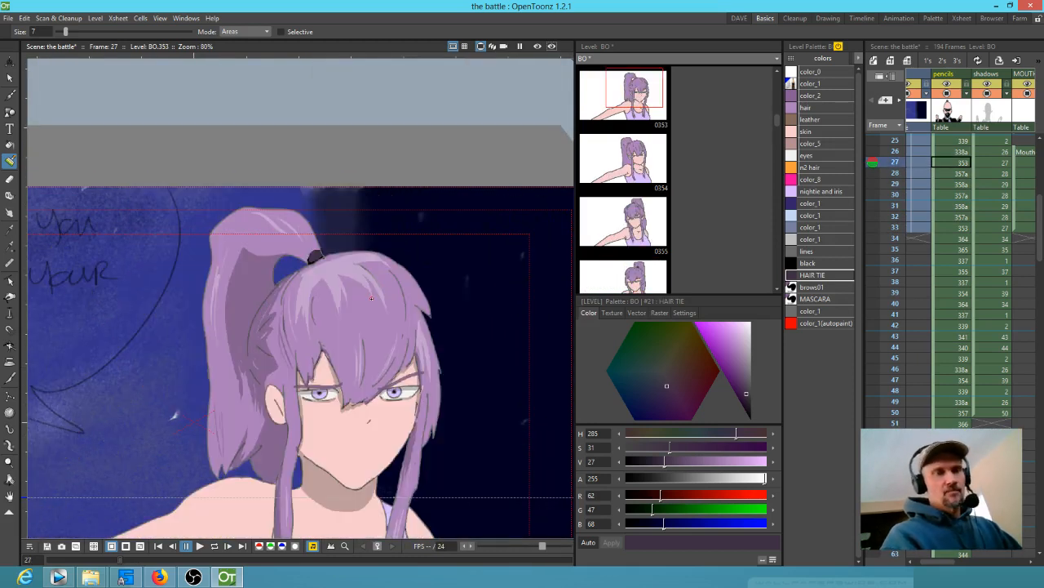
{"action": "key", "text": "comma"}
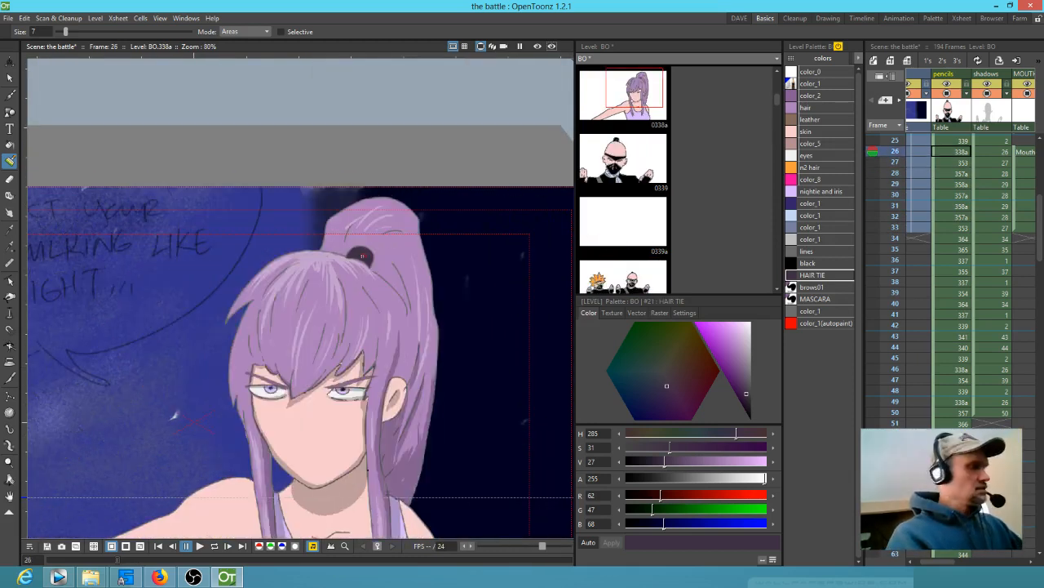
{"action": "key", "text": "f"}
{"action": "key", "text": "comma"}
{"action": "key", "text": "comma"}
{"action": "key", "text": "comma"}
{"action": "key", "text": "comma"}
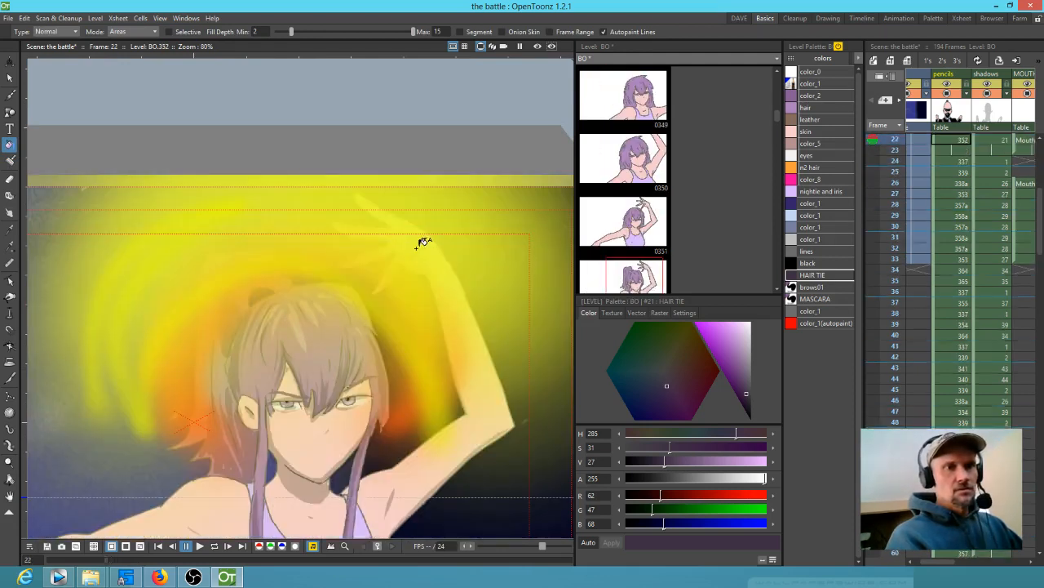
{"action": "key", "text": "comma"}
{"action": "key", "text": "comma"}
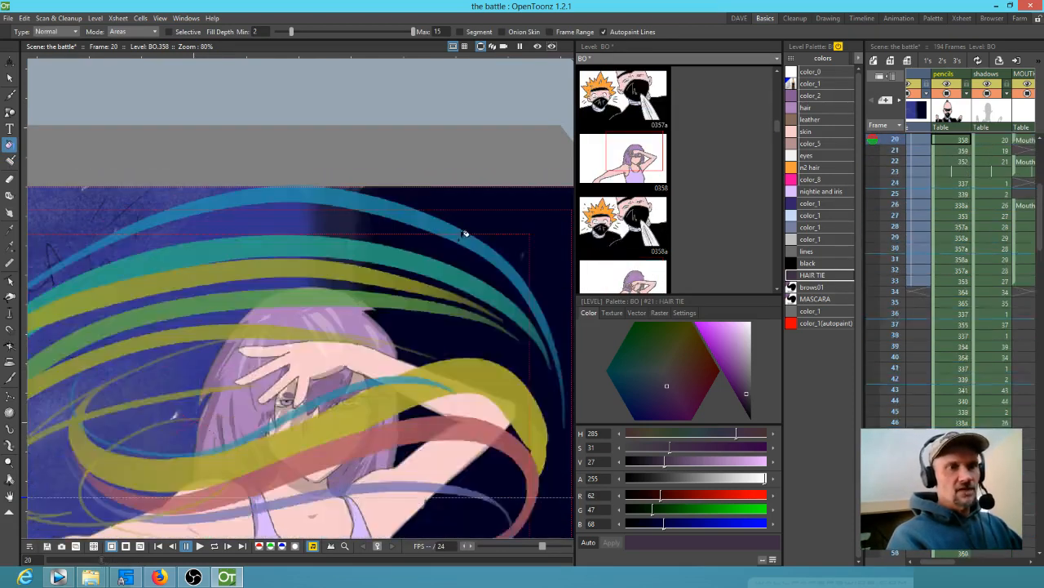
{"action": "key", "text": "period"}
{"action": "key", "text": "period"}
{"action": "key", "text": "period"}
{"action": "key", "text": "period"}
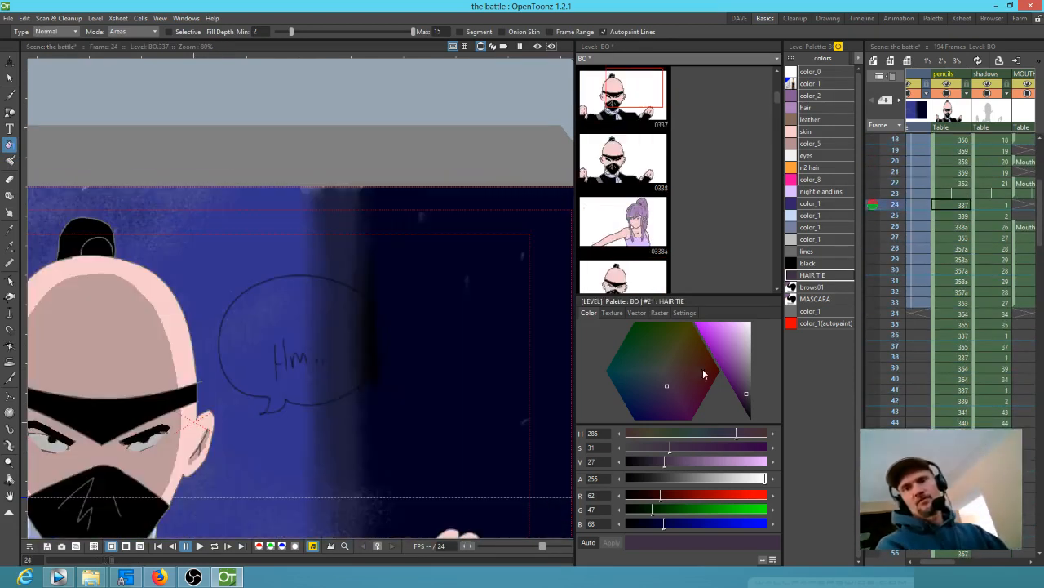
Step: Set the HAIR TIE style's hue to 295 while viewing the girl's drawing at frame 60
{"action": "scroll", "coordinate": [963, 245], "scroll_direction": "down", "scroll_amount": 5}
{"action": "left_click", "coordinate": [957, 336]}
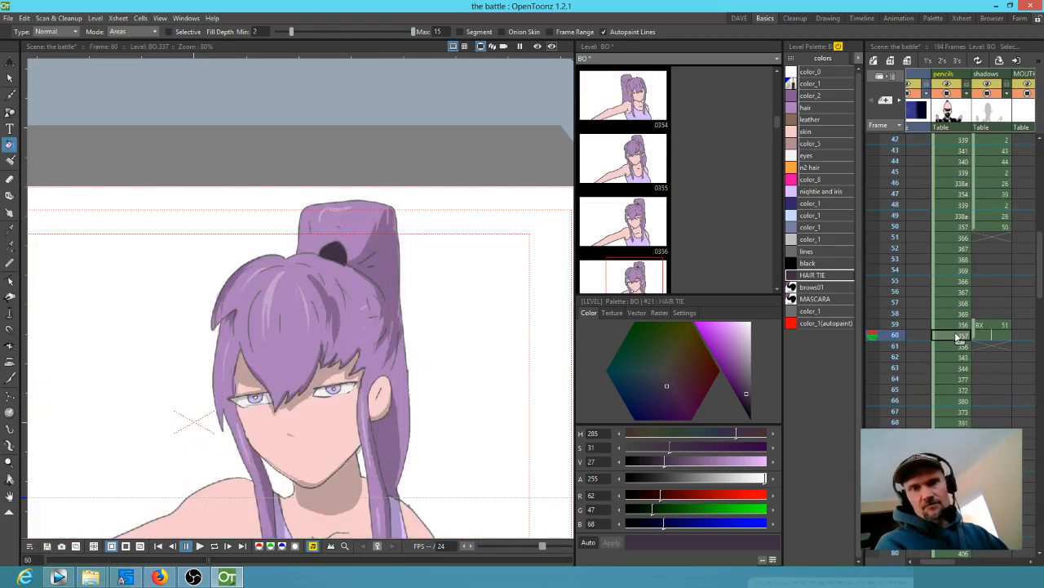
{"action": "scroll", "coordinate": [461, 339], "scroll_direction": "down", "scroll_amount": 3}
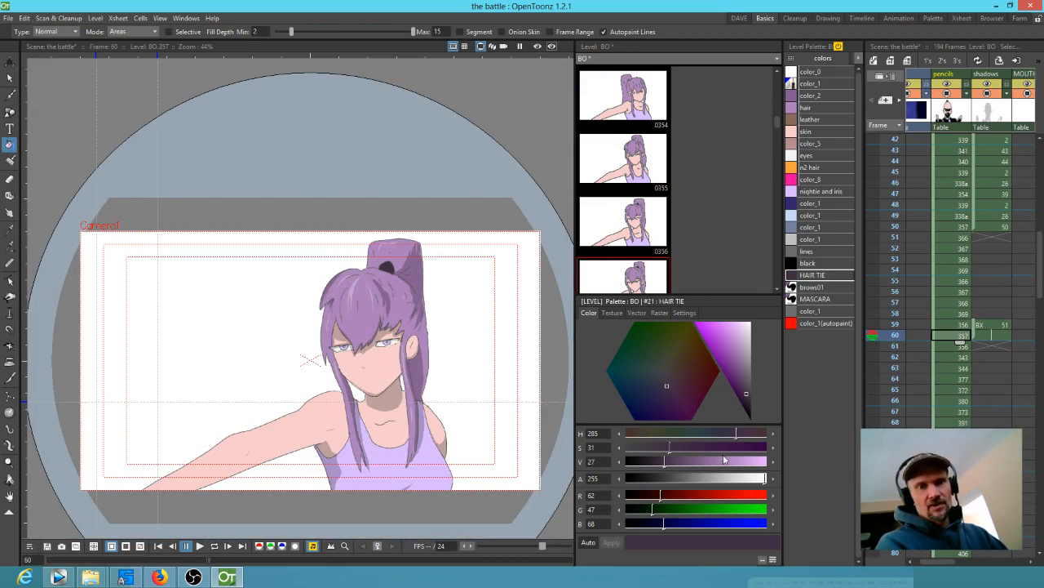
{"action": "mouse_move", "coordinate": [736, 437]}
{"action": "left_mouse_down"}
{"action": "mouse_move", "coordinate": [655, 435]}
{"action": "mouse_move", "coordinate": [741, 436]}
{"action": "left_mouse_up"}
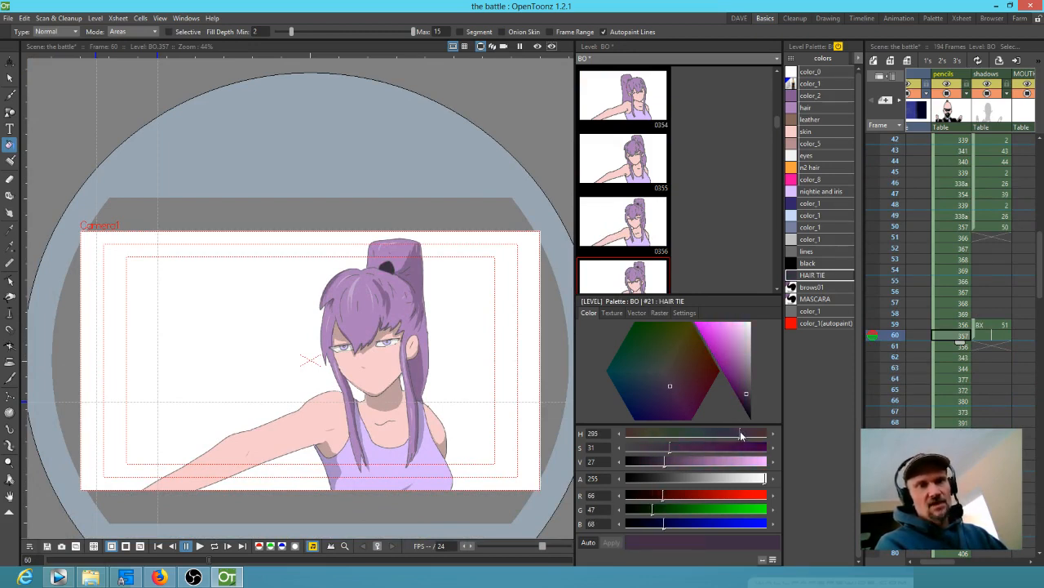
Step: Extend the exposure of shadows drawing 51 through frame 61 so it also covers the girl's pencils drawing there
{"action": "left_click", "coordinate": [961, 348]}
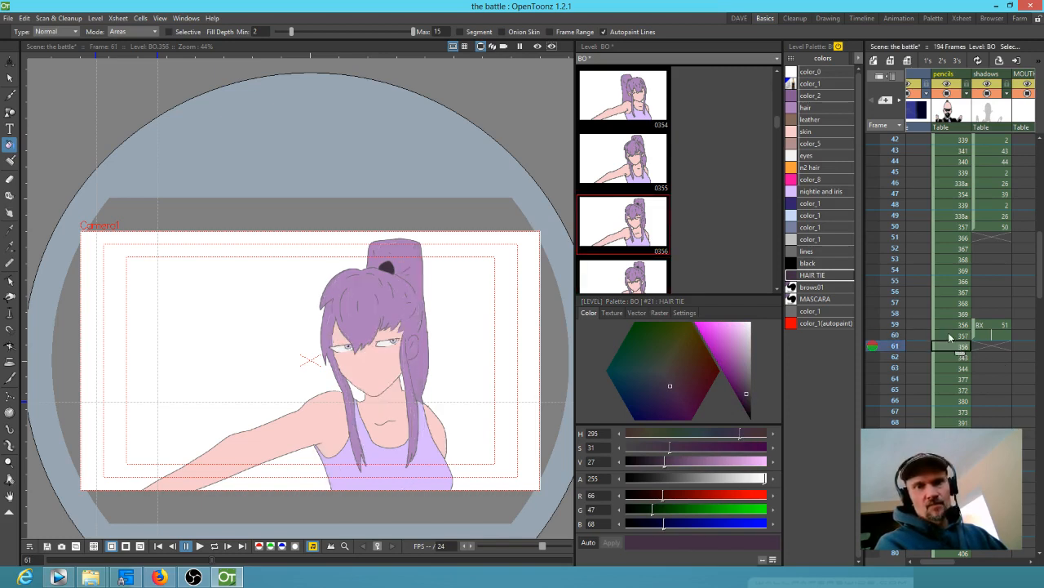
{"action": "left_click", "coordinate": [991, 335]}
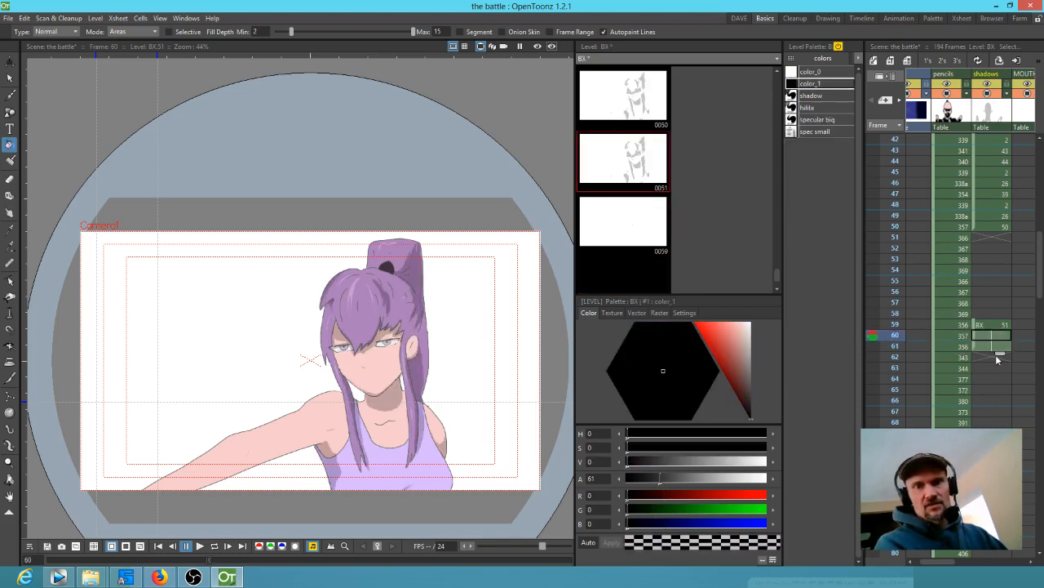
{"action": "left_click", "coordinate": [951, 348]}
{"action": "left_click", "coordinate": [983, 354]}
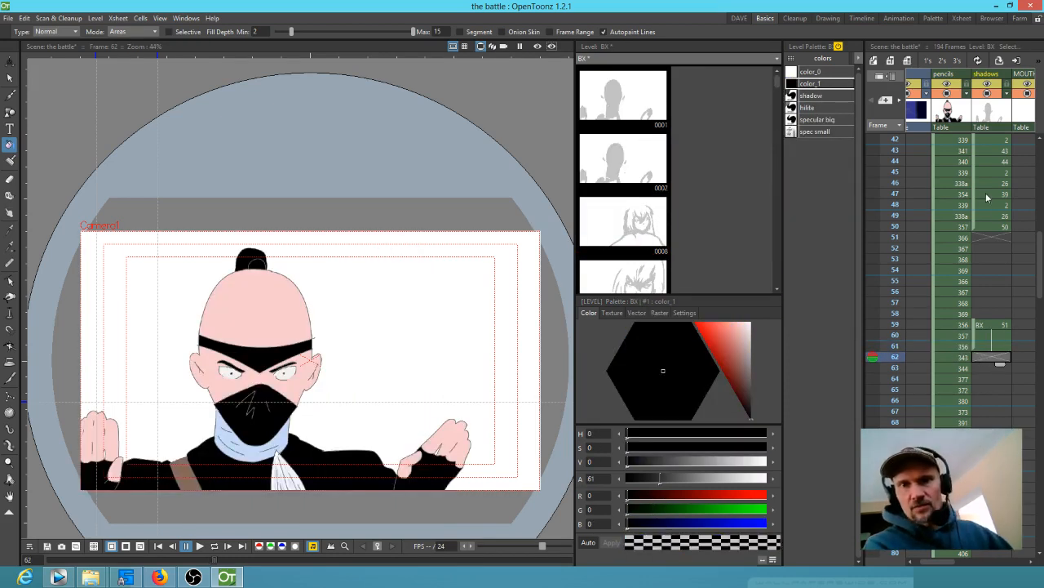
Step: Review the earlier shadows at frame 10 and the ninja's pencils and shadows drawings at frame 7
{"action": "scroll", "coordinate": [975, 246], "scroll_direction": "up", "scroll_amount": 3}
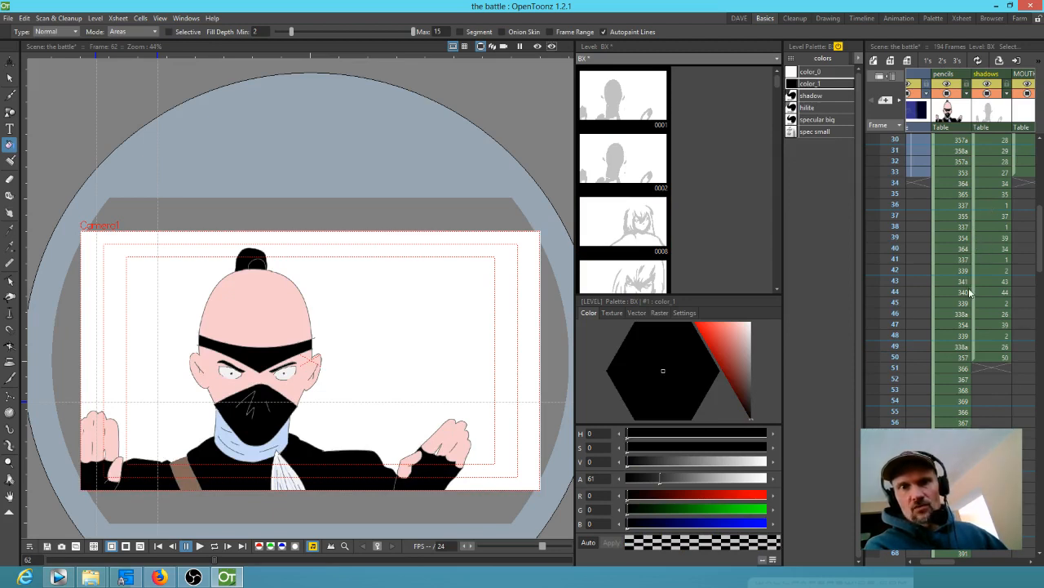
{"action": "scroll", "coordinate": [967, 199], "scroll_direction": "up", "scroll_amount": 3}
{"action": "scroll", "coordinate": [976, 194], "scroll_direction": "up", "scroll_amount": 3}
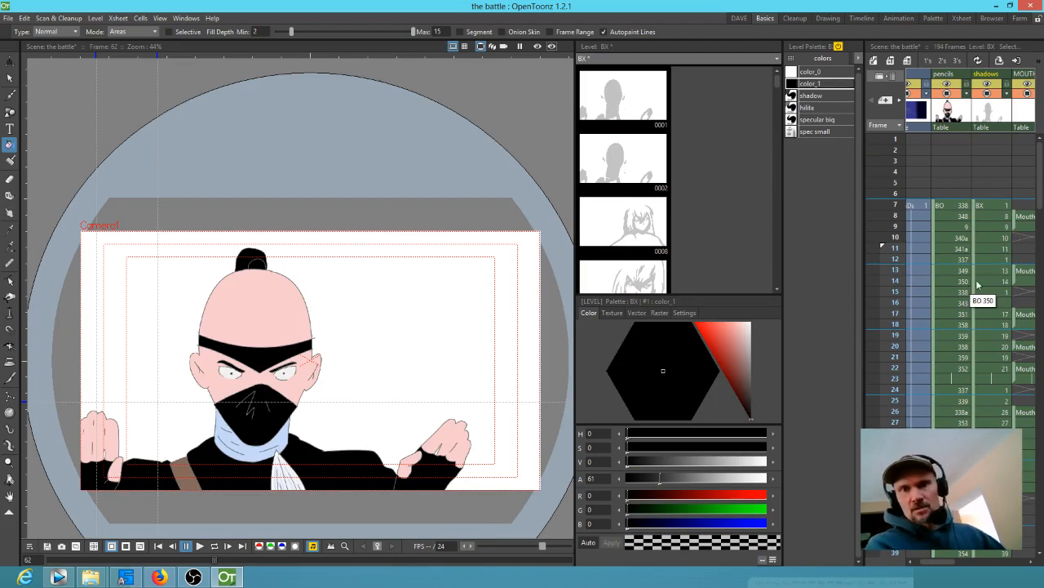
{"action": "left_click", "coordinate": [983, 239]}
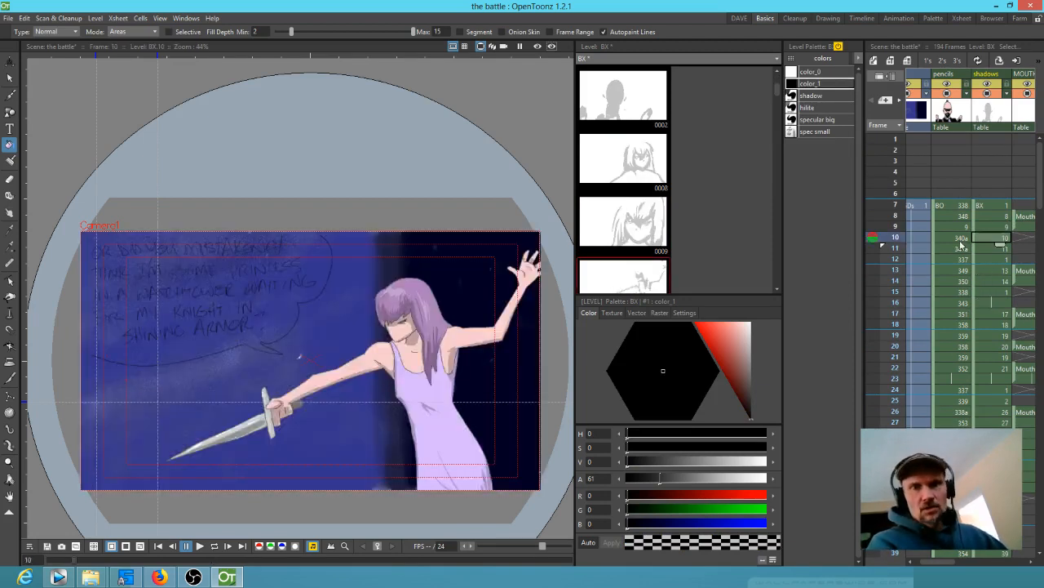
{"action": "left_click", "coordinate": [952, 207]}
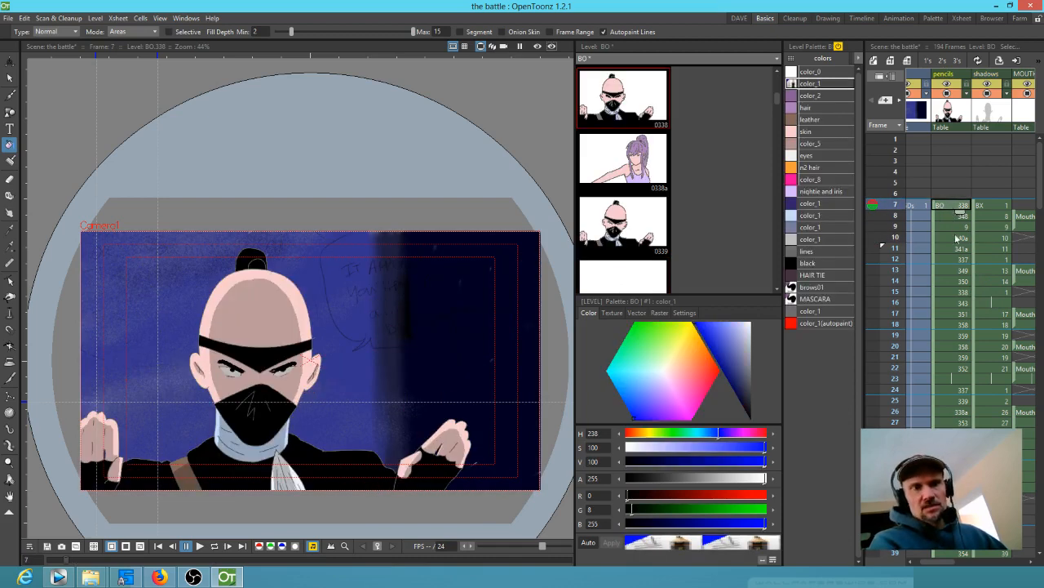
{"action": "left_click", "coordinate": [987, 205]}
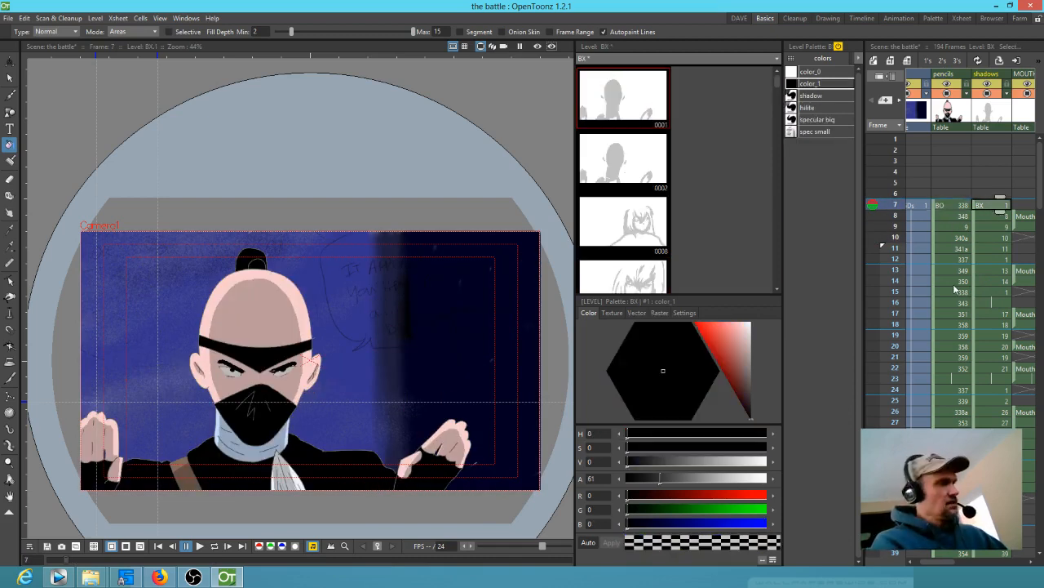
Step: Compare the ninja's pencils drawings at frames 62 and 63
{"action": "scroll", "coordinate": [949, 374], "scroll_direction": "down", "scroll_amount": 5}
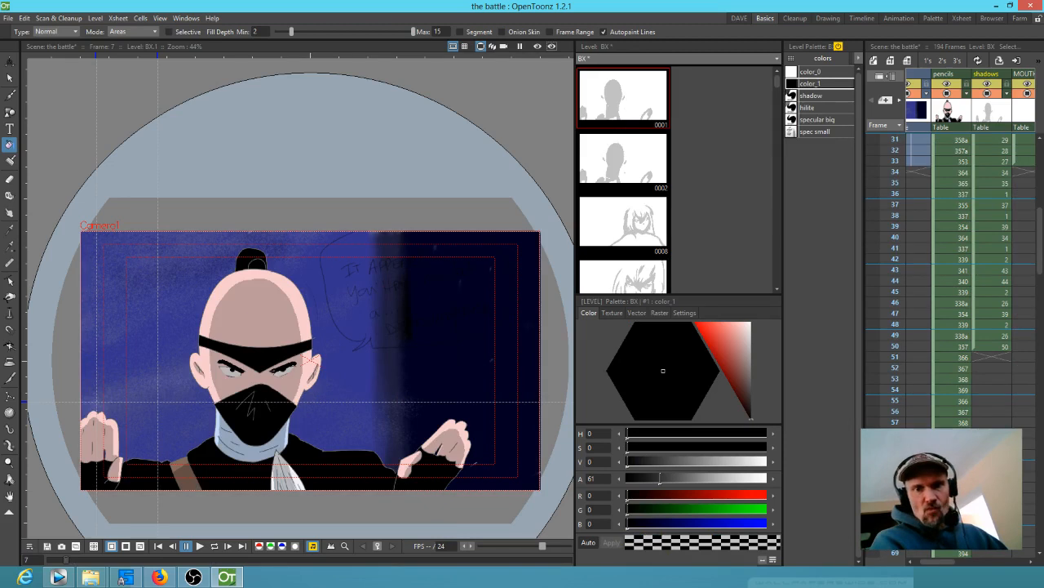
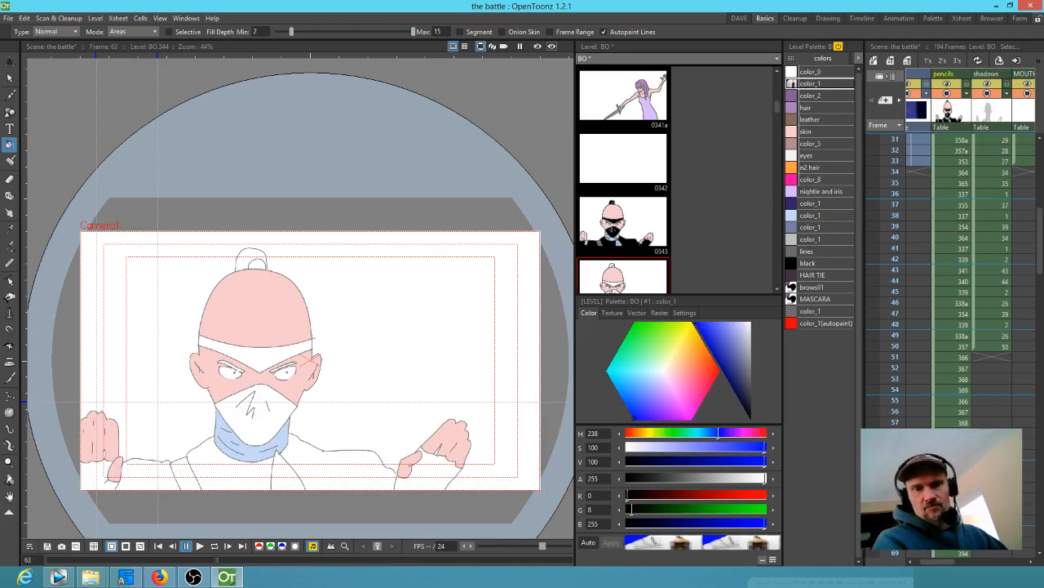
{"action": "key", "text": "Up"}
{"action": "key", "text": "Down"}
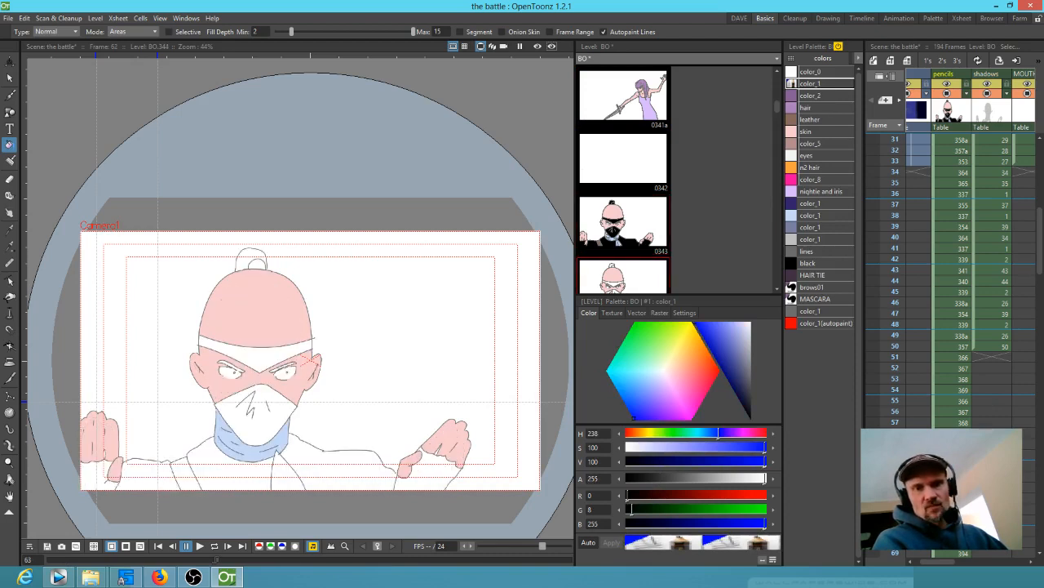
Step: Fill the ninja's topknot, headband and face mask at frame 63 with the black style, undoing the misplaced shoulder fill
{"action": "key", "text": "Up"}
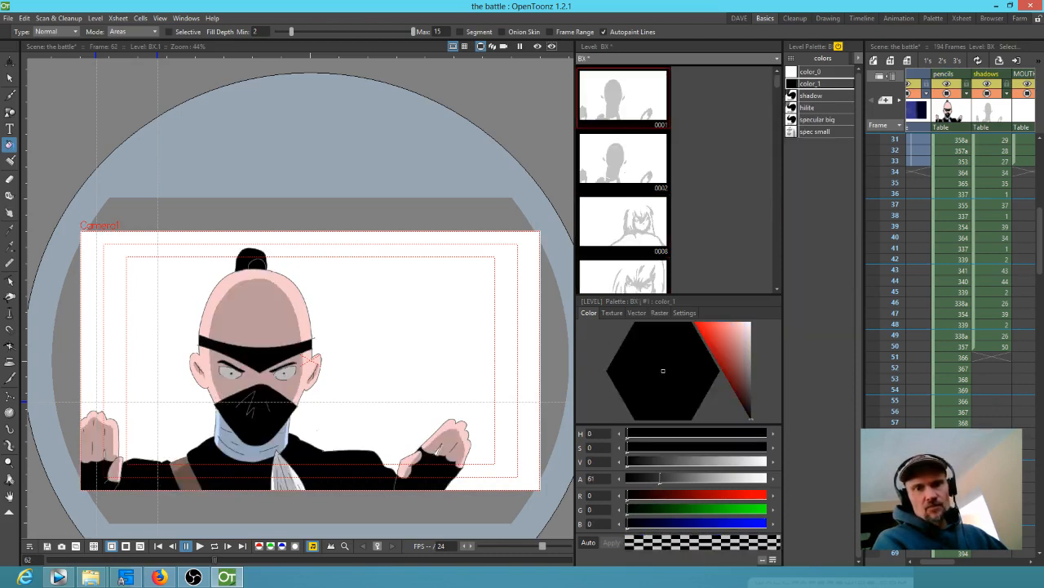
{"action": "key", "text": "Down"}
{"action": "key", "text": "Up"}
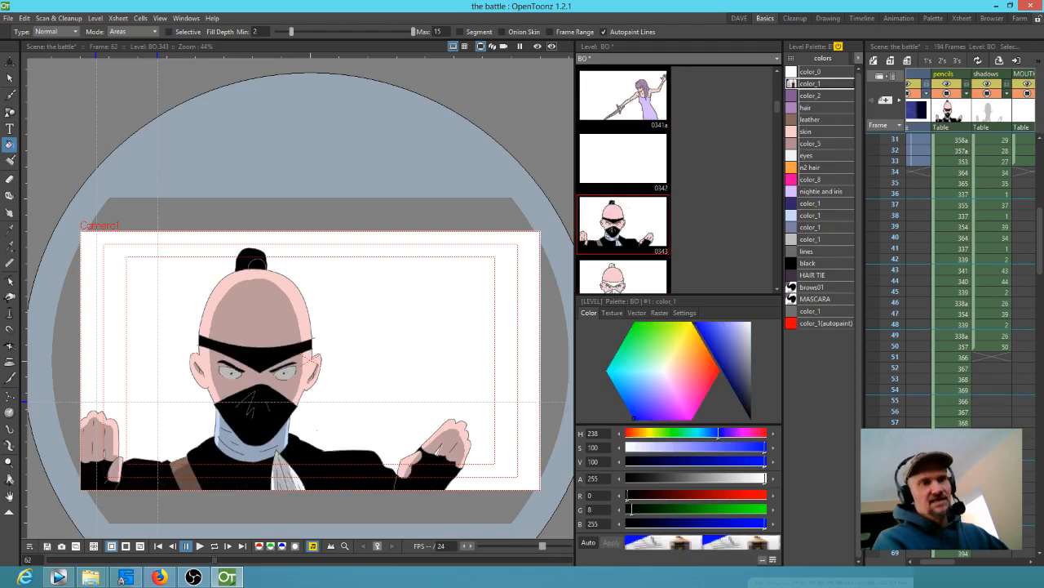
{"action": "key", "text": "Down"}
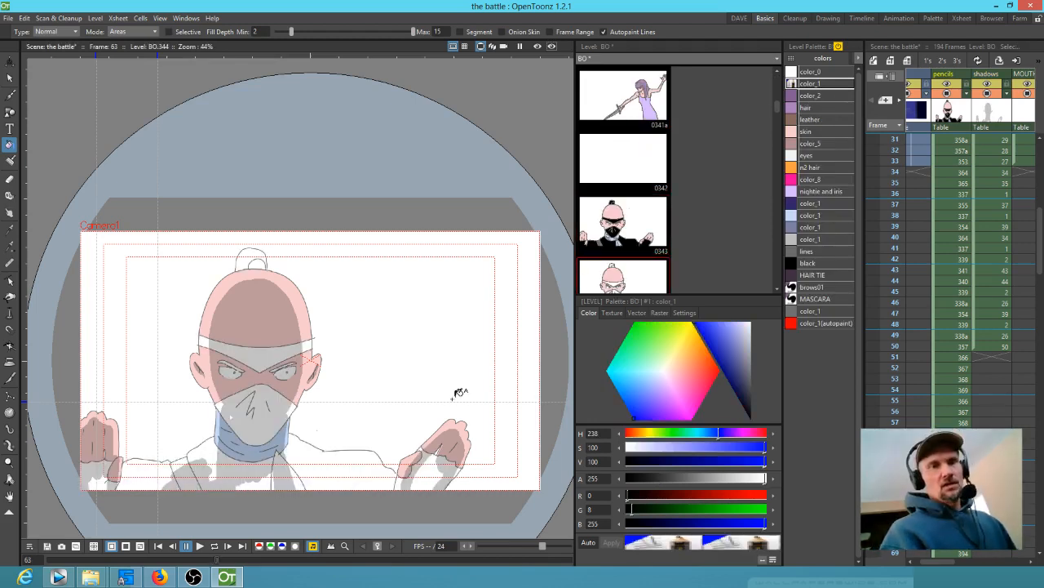
{"action": "left_click", "coordinate": [808, 266]}
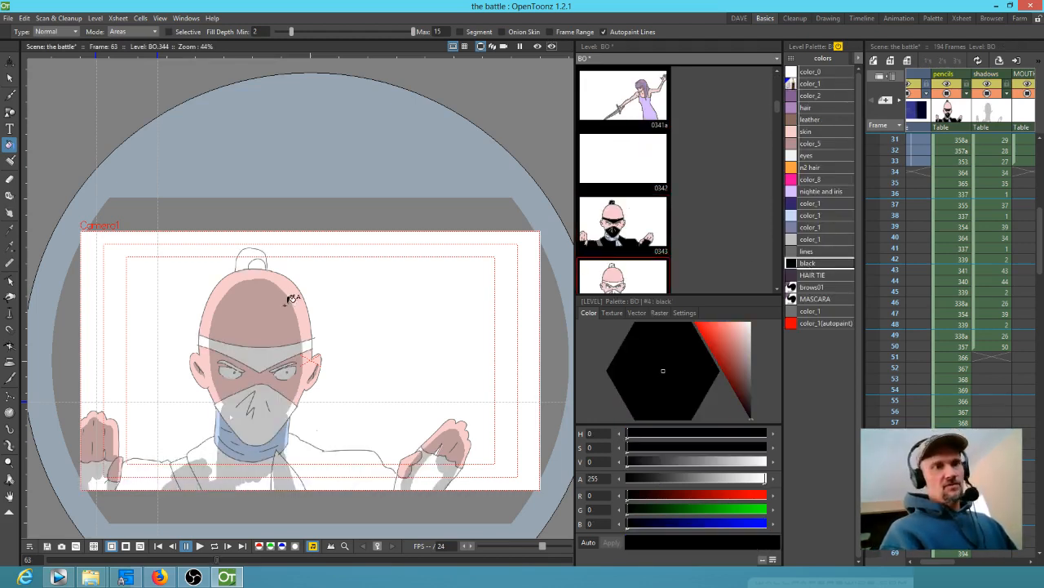
{"action": "left_click", "coordinate": [263, 258]}
{"action": "left_click", "coordinate": [268, 348]}
{"action": "left_click", "coordinate": [274, 415]}
{"action": "left_click", "coordinate": [345, 476]}
{"action": "key", "text": "ctrl+z"}
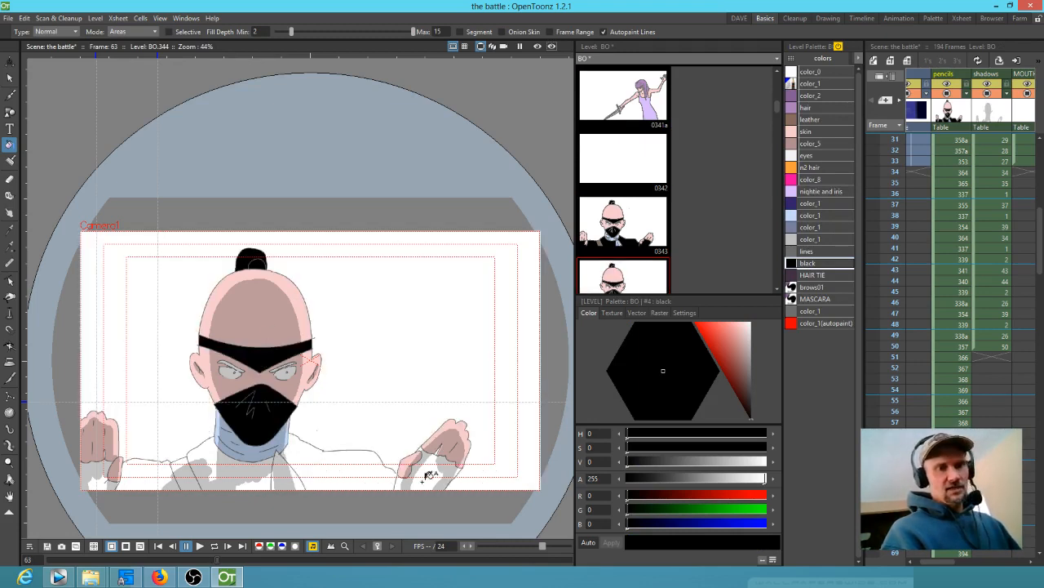
Step: Fill the ninja's wrist areas, chest and the sleeve beside the shoulder strap with black
{"action": "left_click", "coordinate": [433, 472]}
{"action": "left_click", "coordinate": [253, 466]}
{"action": "left_click", "coordinate": [163, 465]}
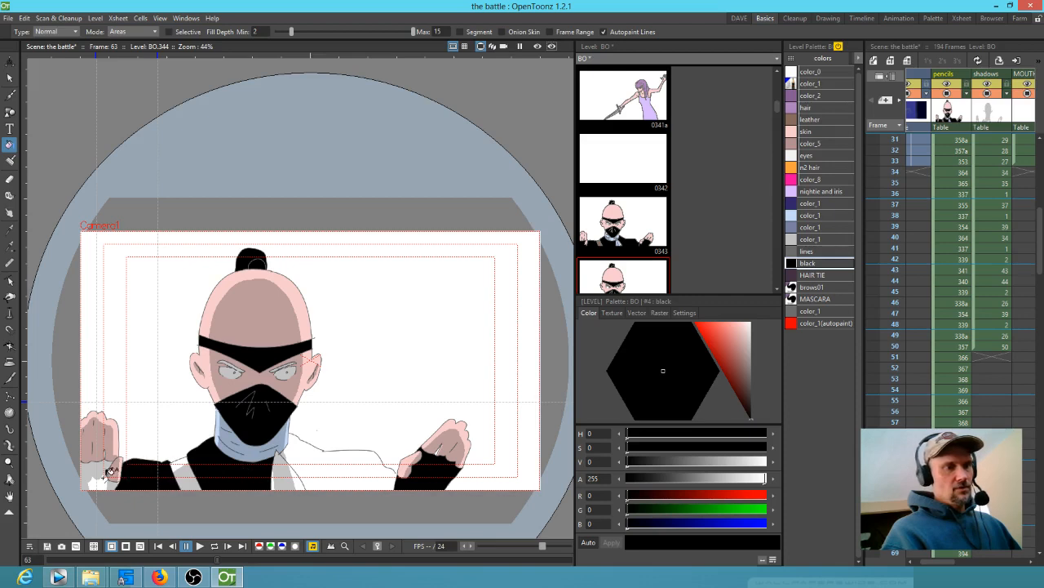
{"action": "left_click", "coordinate": [106, 475]}
Step: Colour the ninja's shoulder strap with the leather style and the pale lapel below his neck with the eyes style
{"action": "left_click", "coordinate": [809, 120]}
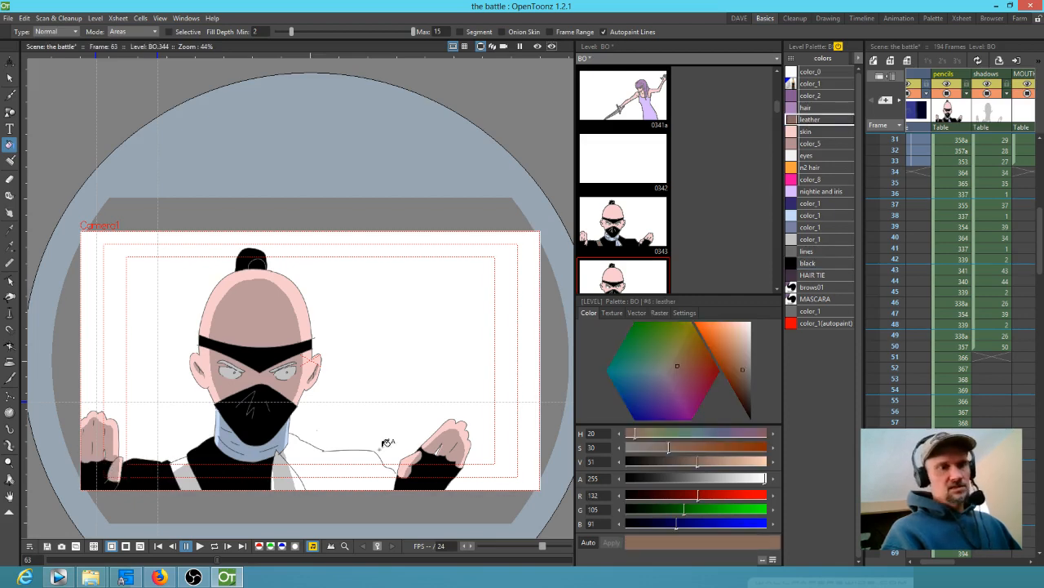
{"action": "left_click", "coordinate": [198, 475]}
{"action": "left_click", "coordinate": [808, 155]}
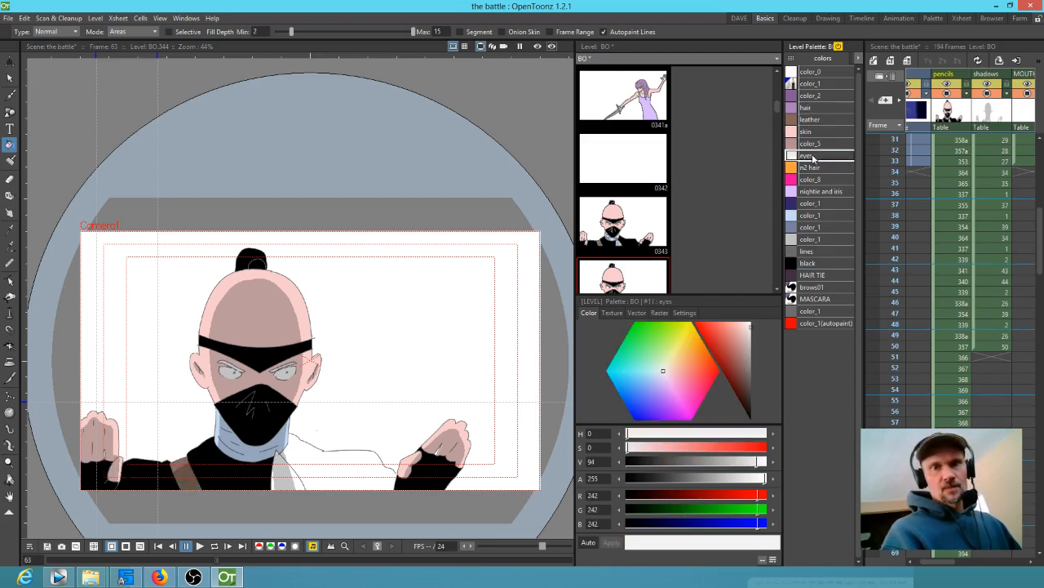
{"action": "left_click", "coordinate": [300, 473]}
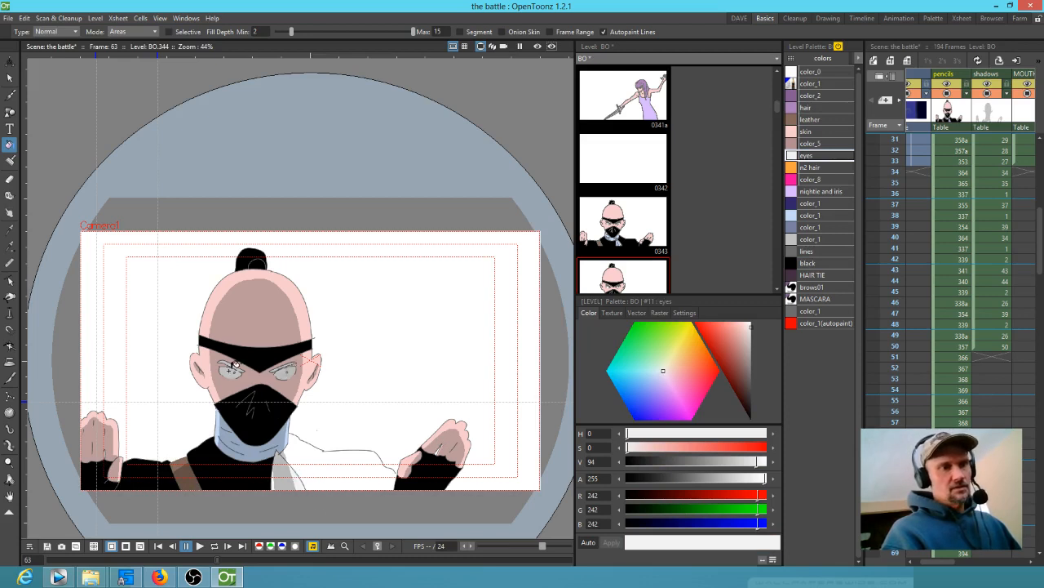
Step: Pick the black style from the ninja's headband and fill both of his eyebrows with it
{"action": "scroll", "coordinate": [255, 368], "scroll_direction": "up", "scroll_amount": 5}
{"action": "key", "text": "k"}
{"action": "left_click", "coordinate": [305, 324]}
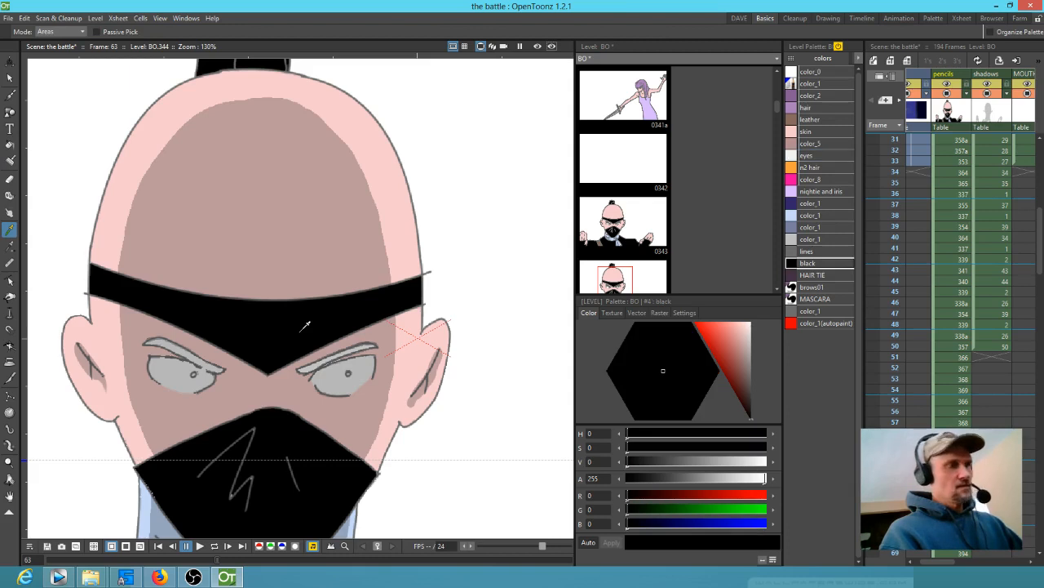
{"action": "key", "text": "f"}
{"action": "left_click", "coordinate": [345, 349]}
{"action": "left_click", "coordinate": [188, 347]}
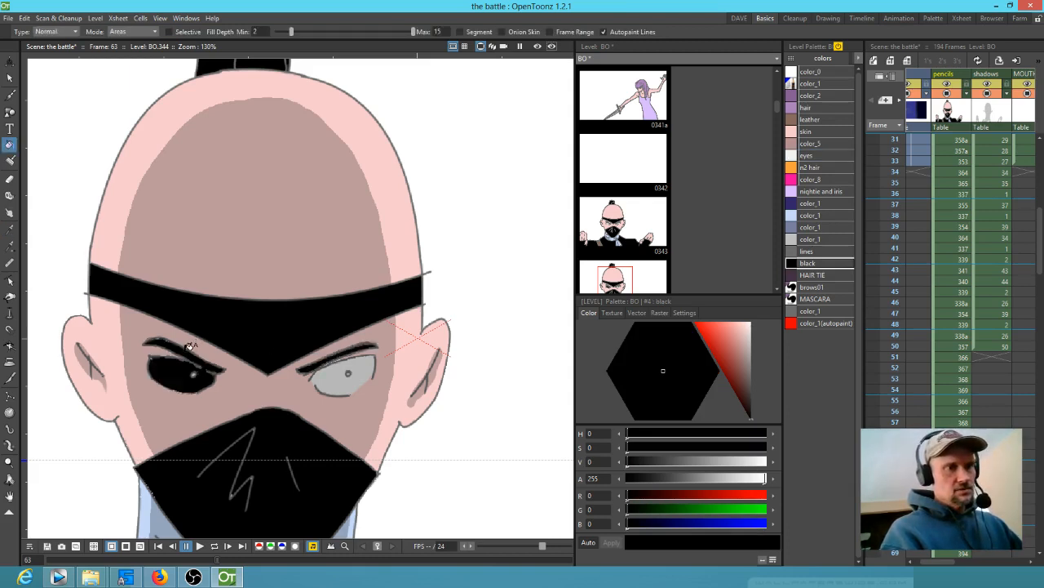
{"action": "key", "text": "ctrl+z"}
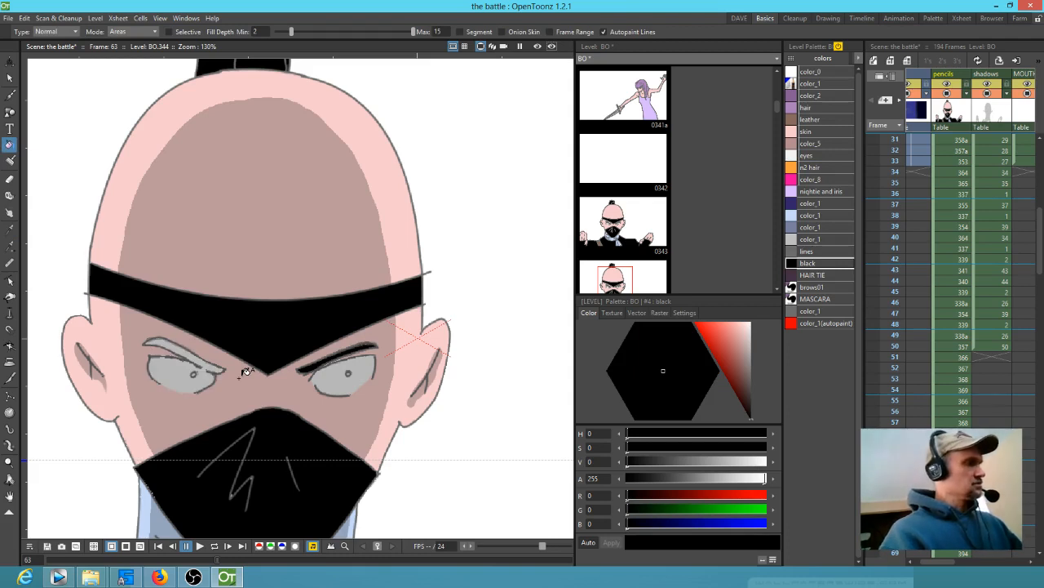
{"action": "key", "text": "j"}
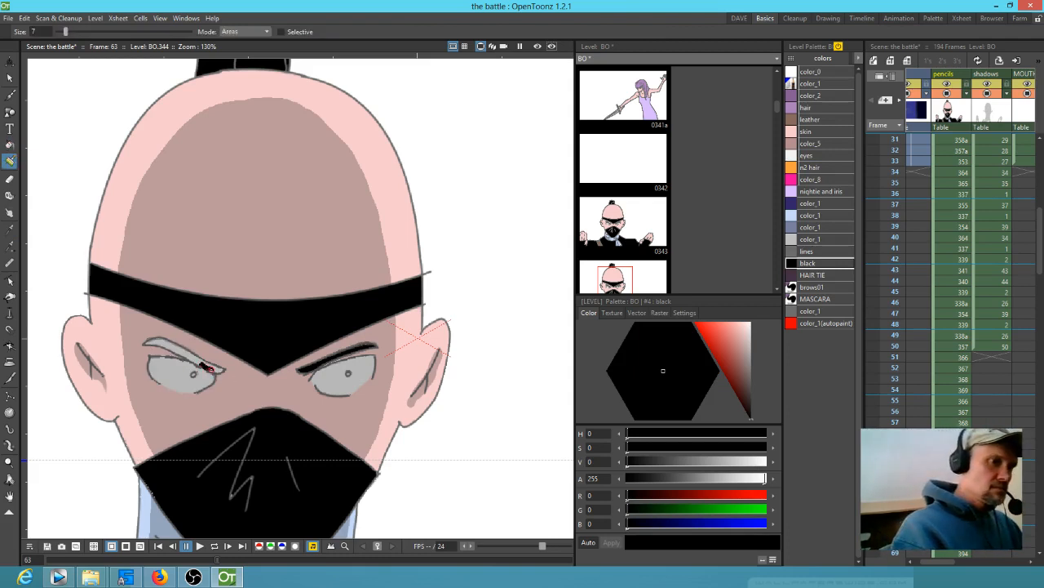
{"action": "key", "text": "f"}
{"action": "left_click", "coordinate": [194, 349]}
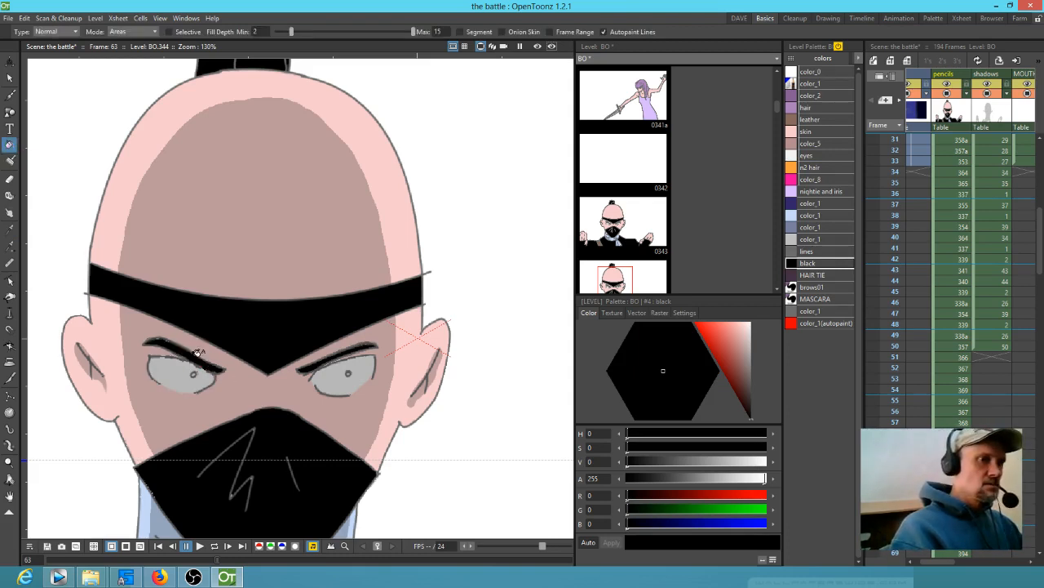
Step: Close the shoulder outline gaps at the neck and wrist with black paint and fill the remaining white shoulder and sleeve black
{"action": "key", "text": "j"}
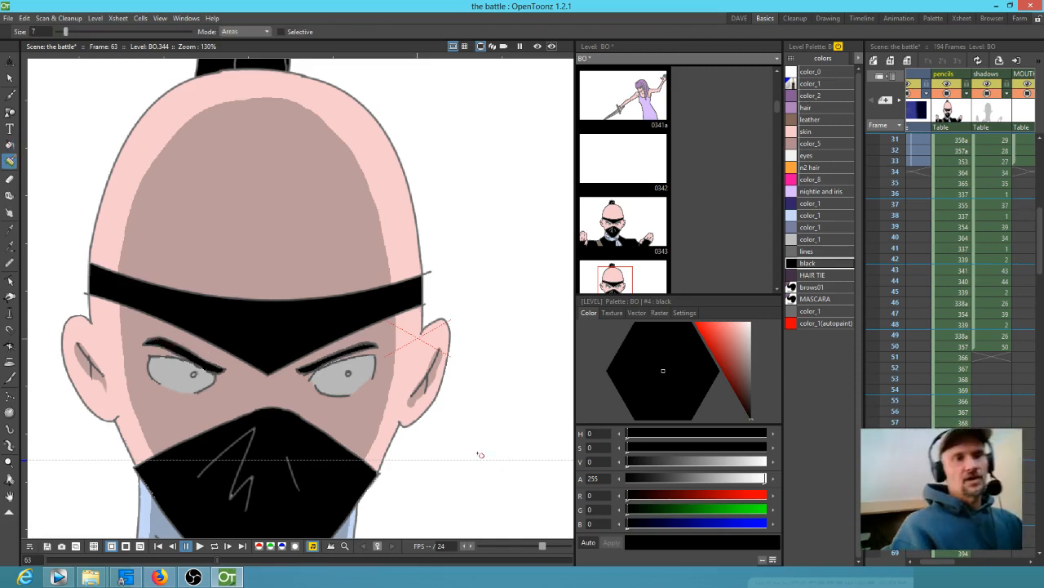
{"action": "scroll", "coordinate": [490, 424], "scroll_direction": "down", "scroll_amount": 5}
{"action": "left_click_drag", "start_coordinate": [453, 458], "coordinate": [466, 309]}
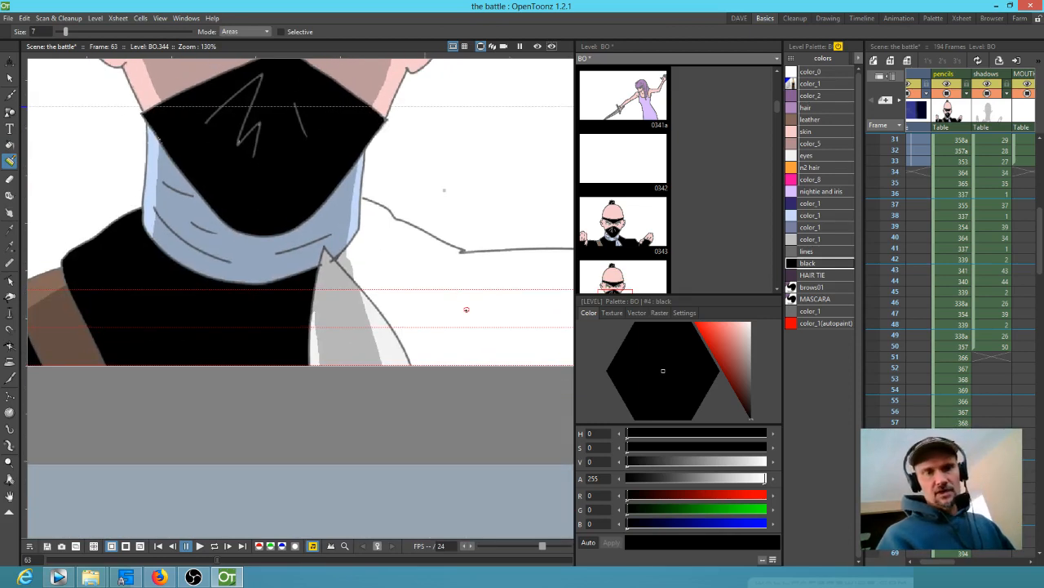
{"action": "left_click_drag", "start_coordinate": [399, 275], "coordinate": [384, 293]}
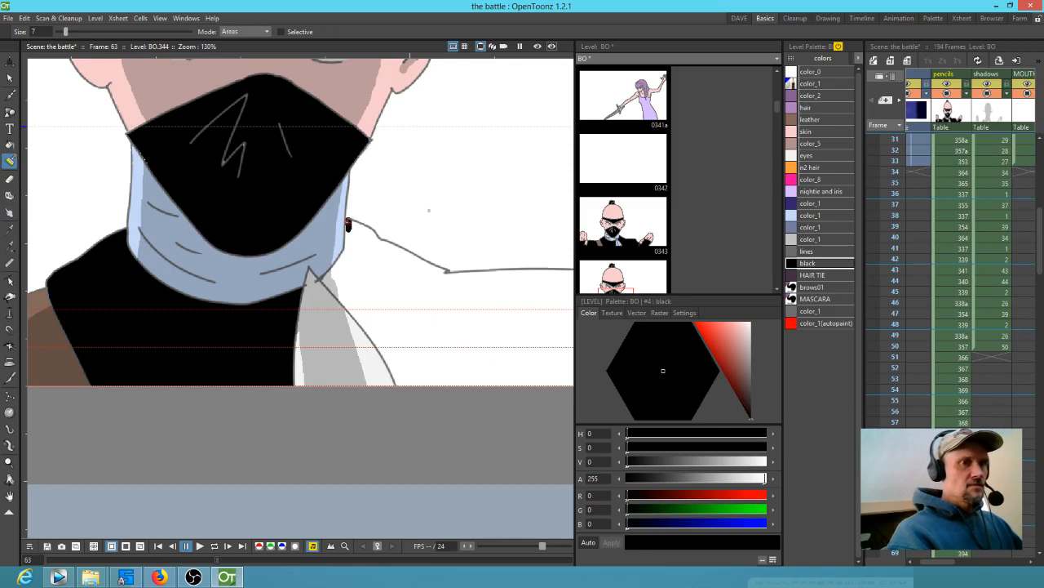
{"action": "left_click_drag", "start_coordinate": [429, 313], "coordinate": [262, 365]}
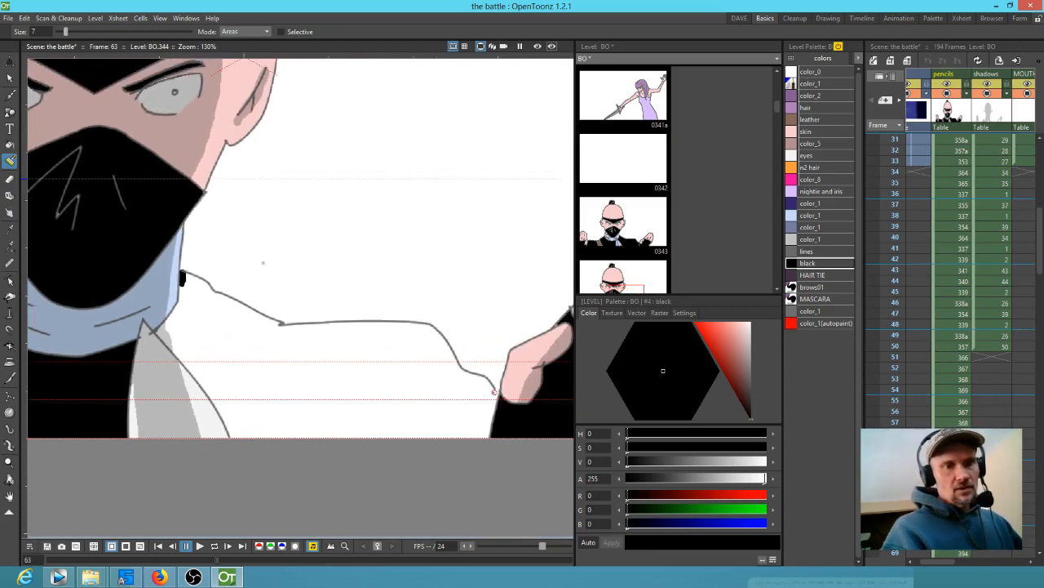
{"action": "key", "text": "f"}
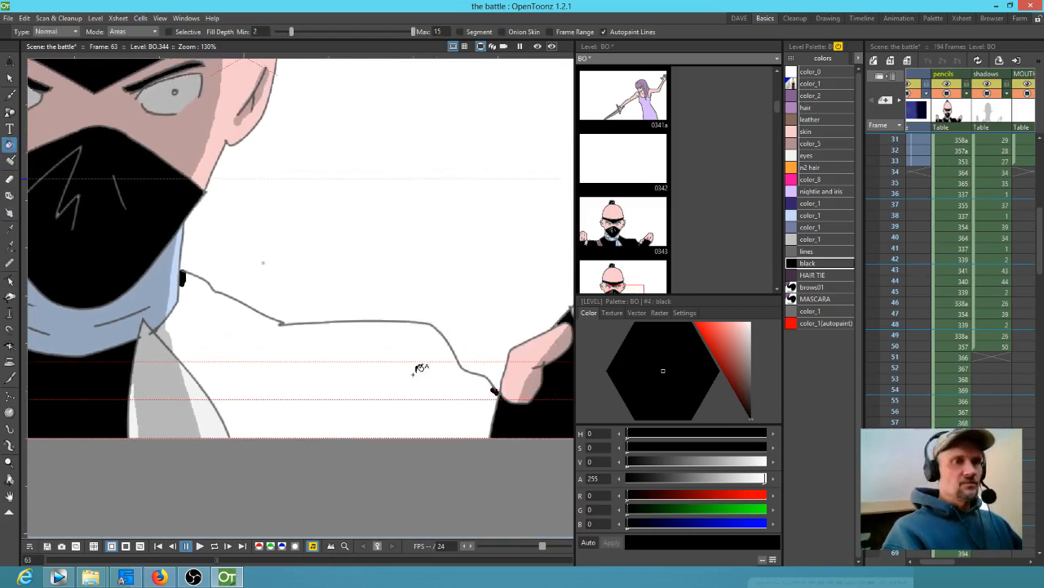
{"action": "left_click", "coordinate": [414, 368]}
{"action": "scroll", "coordinate": [424, 385], "scroll_direction": "down", "scroll_amount": 3}
{"action": "scroll", "coordinate": [438, 386], "scroll_direction": "down", "scroll_amount": 1}
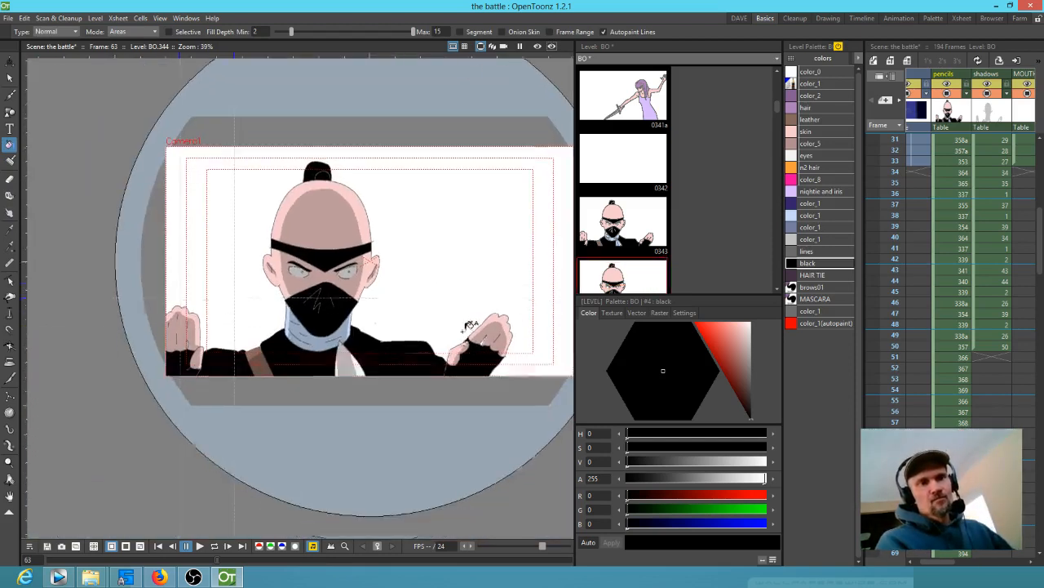
Step: Review the pencils drawings at frames 64 and 65 and the earlier ones back to the running legs
{"action": "key", "text": "Down"}
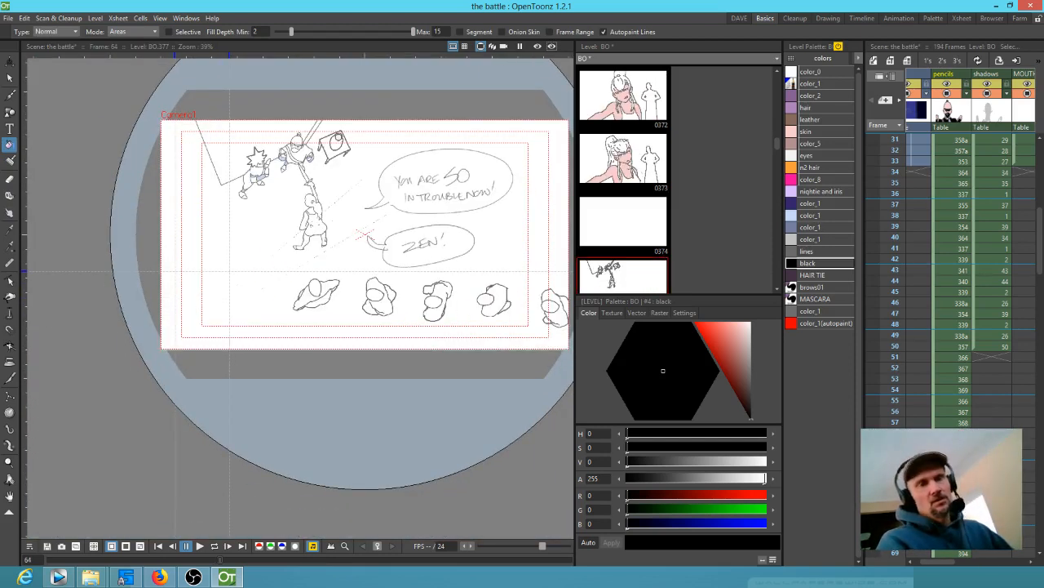
{"action": "left_click_drag", "start_coordinate": [518, 308], "coordinate": [462, 339]}
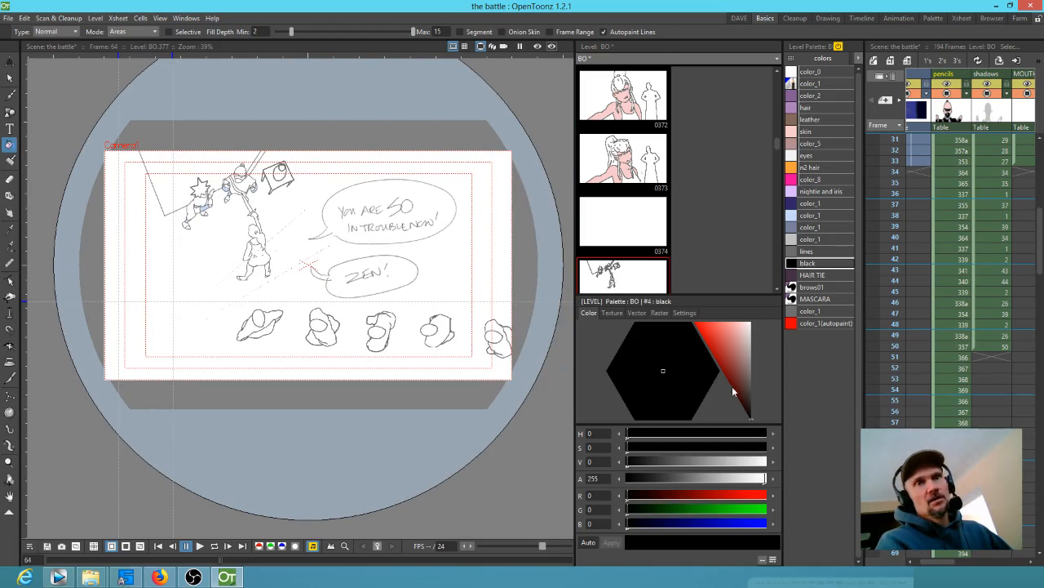
{"action": "key", "text": "Down"}
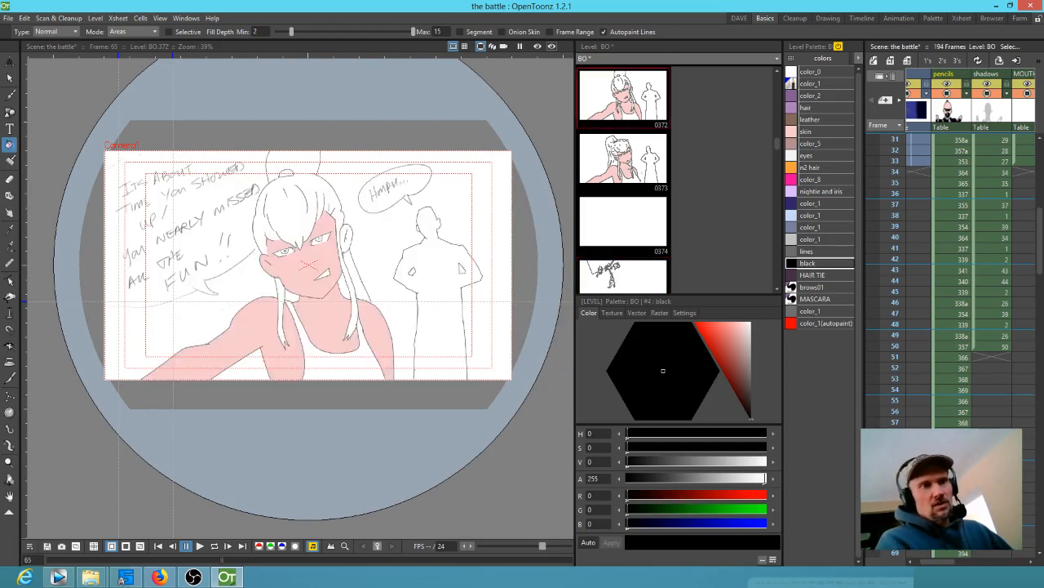
{"action": "key", "text": "Up"}
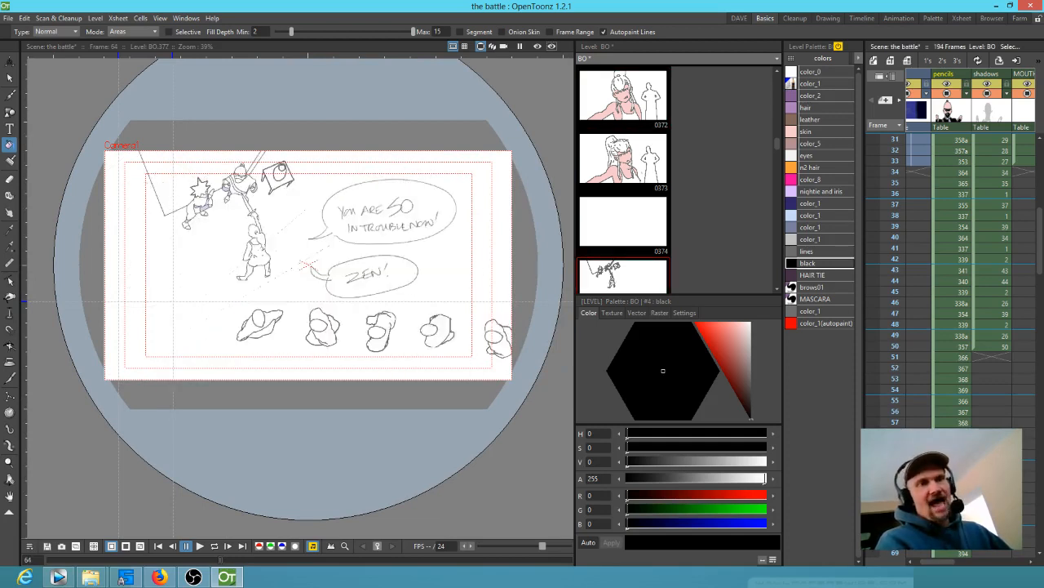
{"action": "key", "text": "Up"}
{"action": "key", "text": "Up"}
{"action": "key", "text": "Up"}
{"action": "key", "text": "Up"}
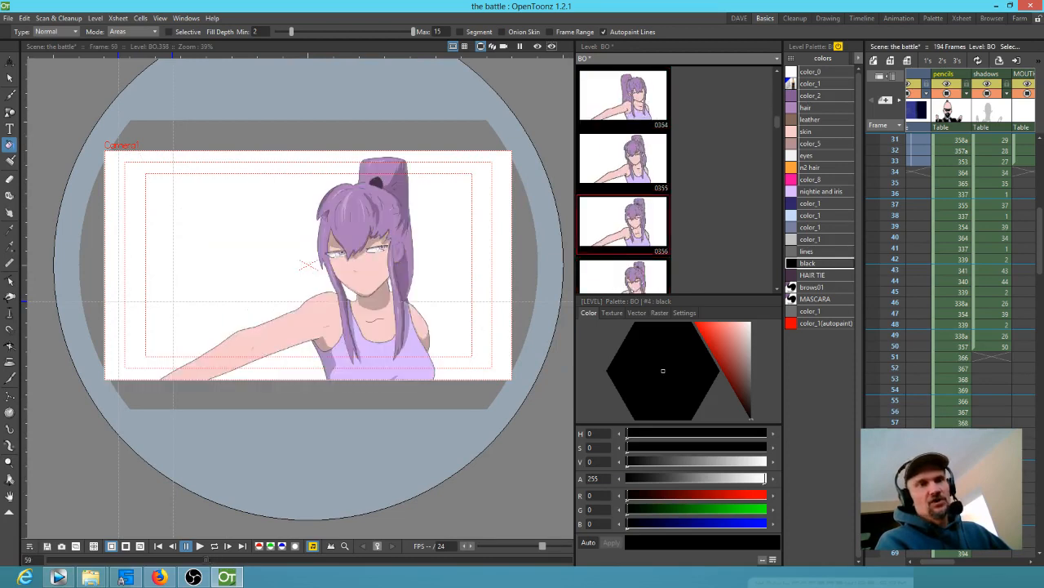
{"action": "key", "text": "Up"}
{"action": "key", "text": "Up"}
{"action": "key", "text": "Up"}
{"action": "key", "text": "Up"}
{"action": "key", "text": "Up"}
{"action": "key", "text": "Up"}
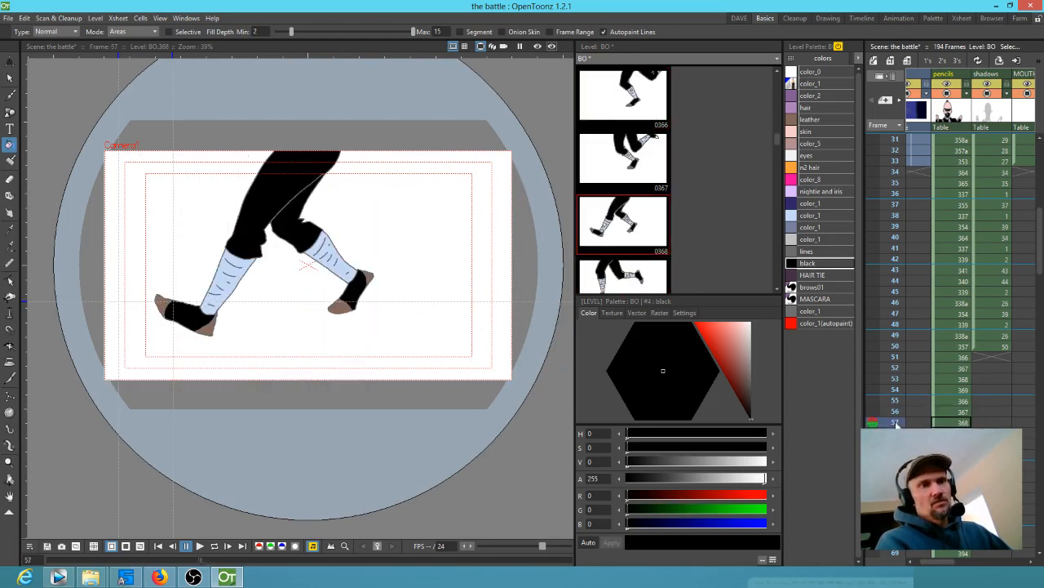
Step: Pick the leather style from the lower shoe at frame 56 and fill the white toe of the raised foot
{"action": "key", "text": "Down"}
{"action": "key", "text": "Down"}
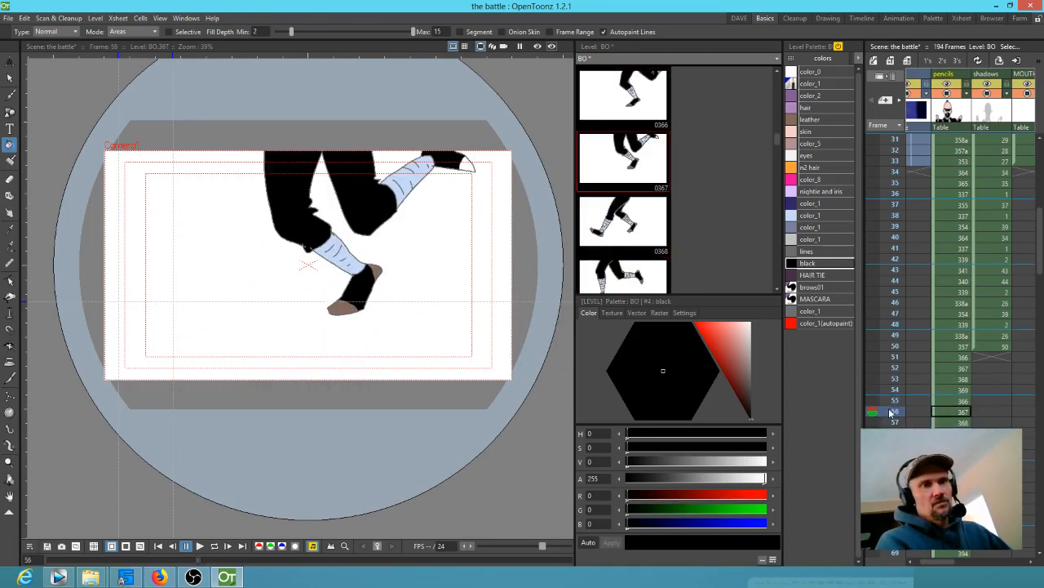
{"action": "key", "text": "k"}
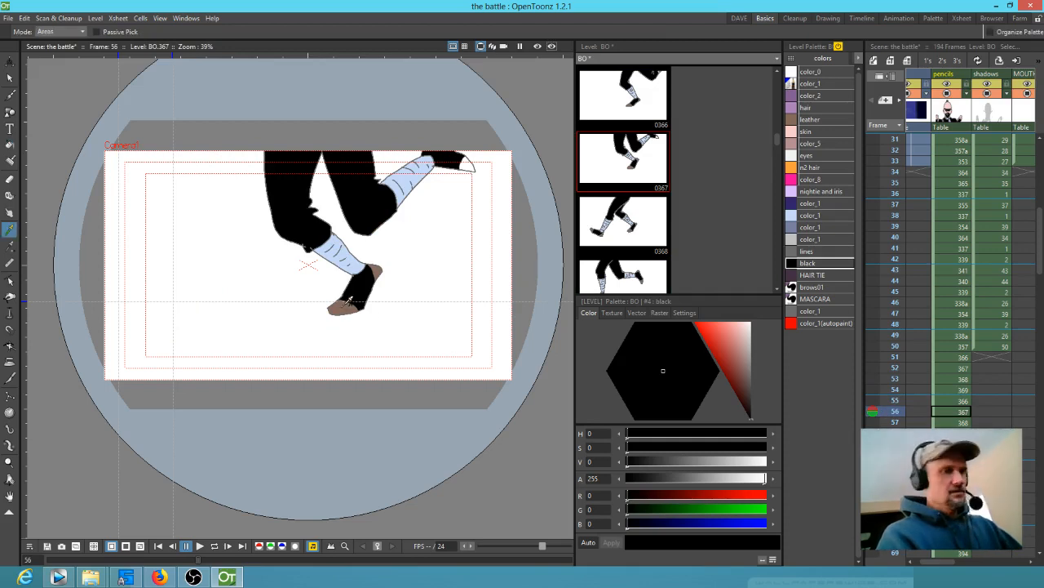
{"action": "left_click", "coordinate": [349, 302]}
{"action": "key", "text": "f"}
{"action": "left_click", "coordinate": [472, 160]}
Step: Check the colouring of the running-leg drawings from frame 56 back to the girl's drawing at frame 49
{"action": "key", "text": "Up"}
{"action": "key", "text": "Up"}
{"action": "key", "text": "Up"}
{"action": "key", "text": "Up"}
{"action": "key", "text": "Up"}
{"action": "key", "text": "Up"}
{"action": "key", "text": "Up"}
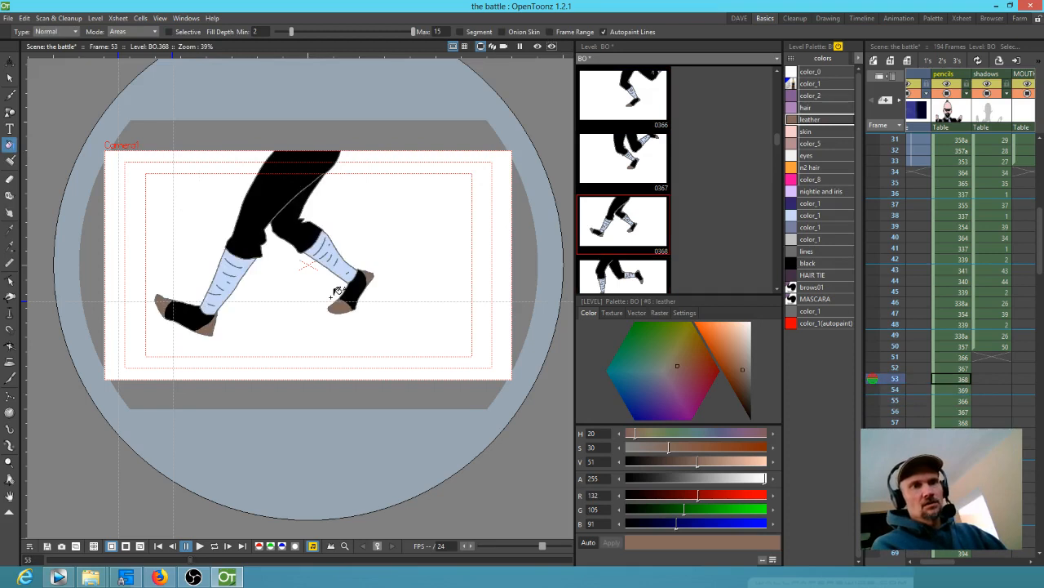
{"action": "key", "text": "Down"}
{"action": "key", "text": "Up"}
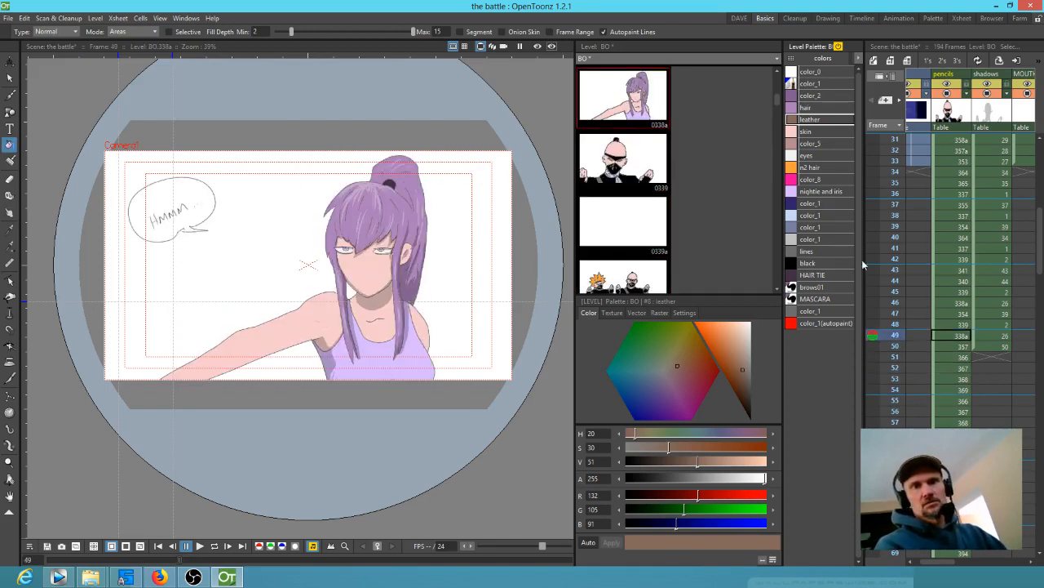
Step: Review the coloured and shaded drawings over the background from frame 7 through frame 26
{"action": "scroll", "coordinate": [907, 282], "scroll_direction": "up", "scroll_amount": 4}
{"action": "left_click", "coordinate": [896, 140]}
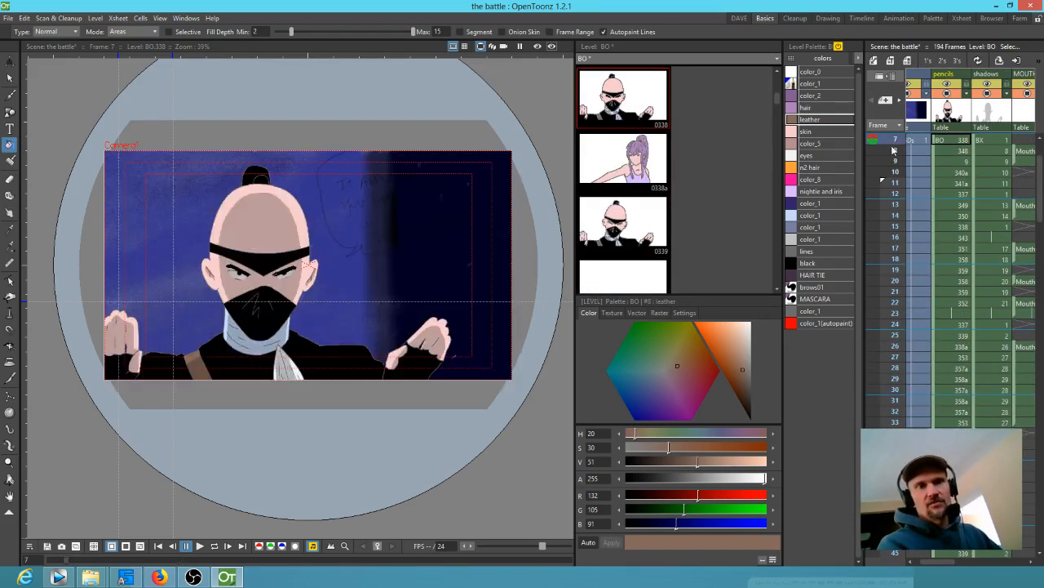
{"action": "scroll", "coordinate": [890, 176], "scroll_direction": "up", "scroll_amount": 1}
{"action": "key", "text": "Down"}
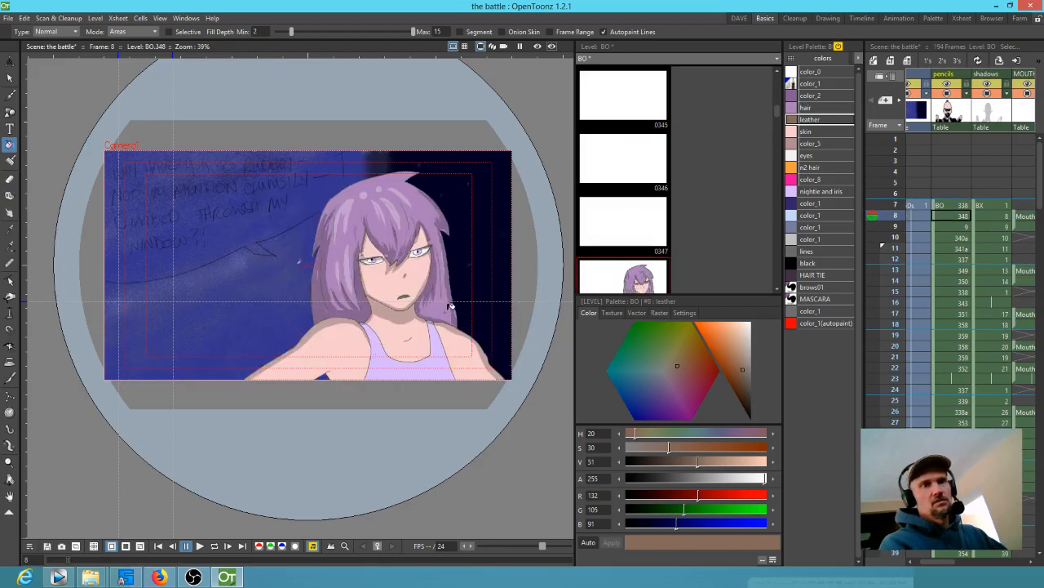
{"action": "key", "text": "Down"}
{"action": "key", "text": "Down"}
{"action": "key", "text": "Down"}
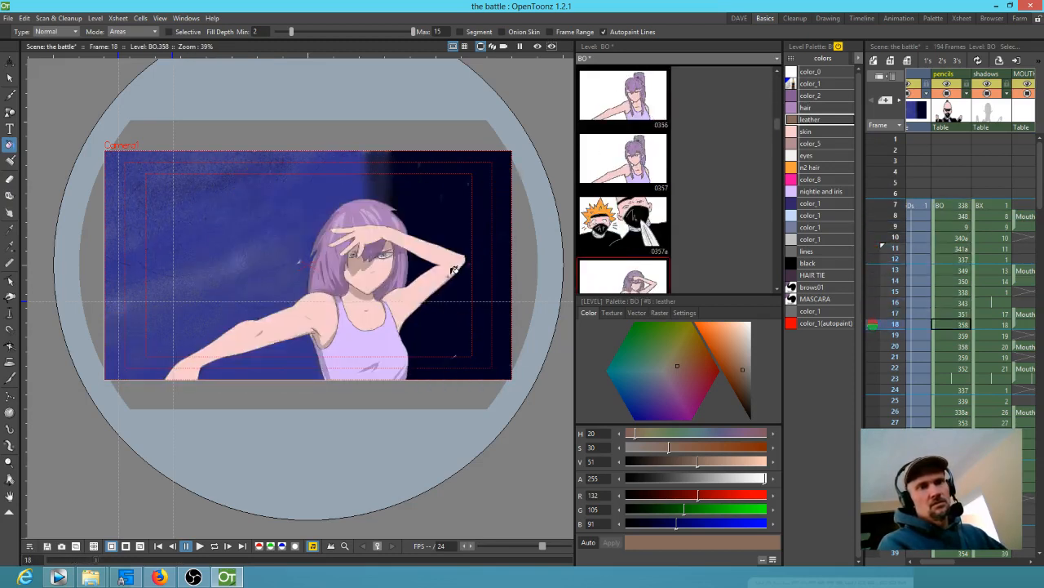
{"action": "key", "text": "Down"}
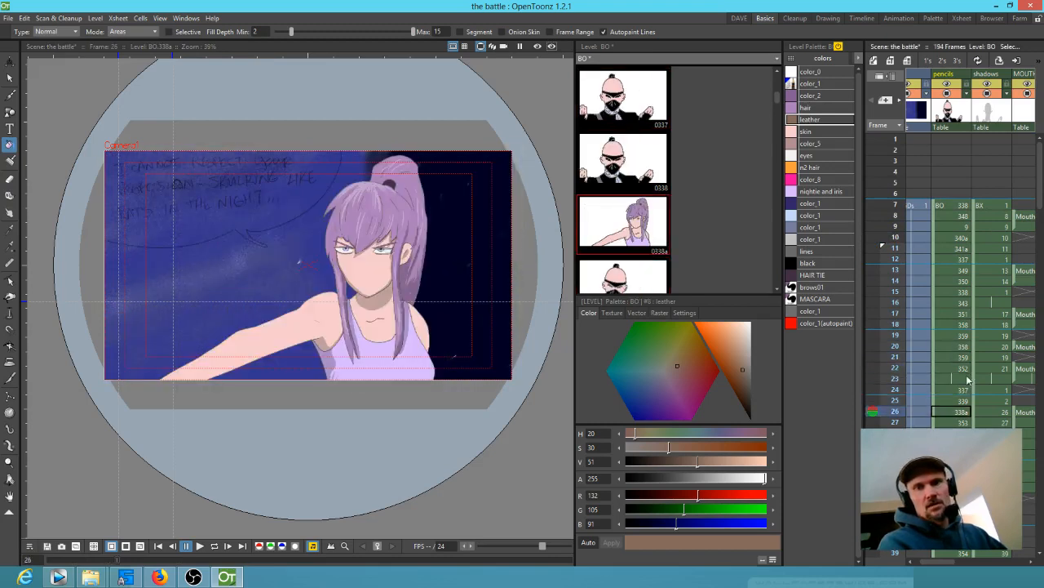
Step: Extend the background exposure in the first column beyond frame 33 to run under the rest of the pencils drawings
{"action": "scroll", "coordinate": [955, 407], "scroll_direction": "down", "scroll_amount": 3}
{"action": "left_click", "coordinate": [937, 418]}
{"action": "scroll", "coordinate": [938, 368], "scroll_direction": "down", "scroll_amount": 5}
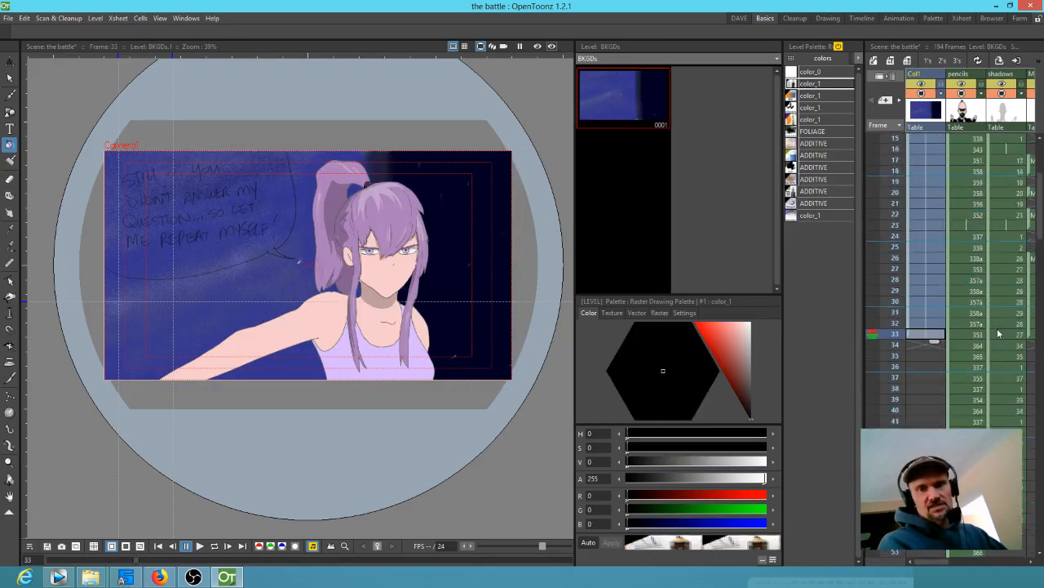
{"action": "left_click_drag", "start_coordinate": [936, 311], "coordinate": [950, 416]}
{"action": "scroll", "coordinate": [922, 326], "scroll_direction": "up", "scroll_amount": 15}
{"action": "scroll", "coordinate": [880, 166], "scroll_direction": "up", "scroll_amount": 2}
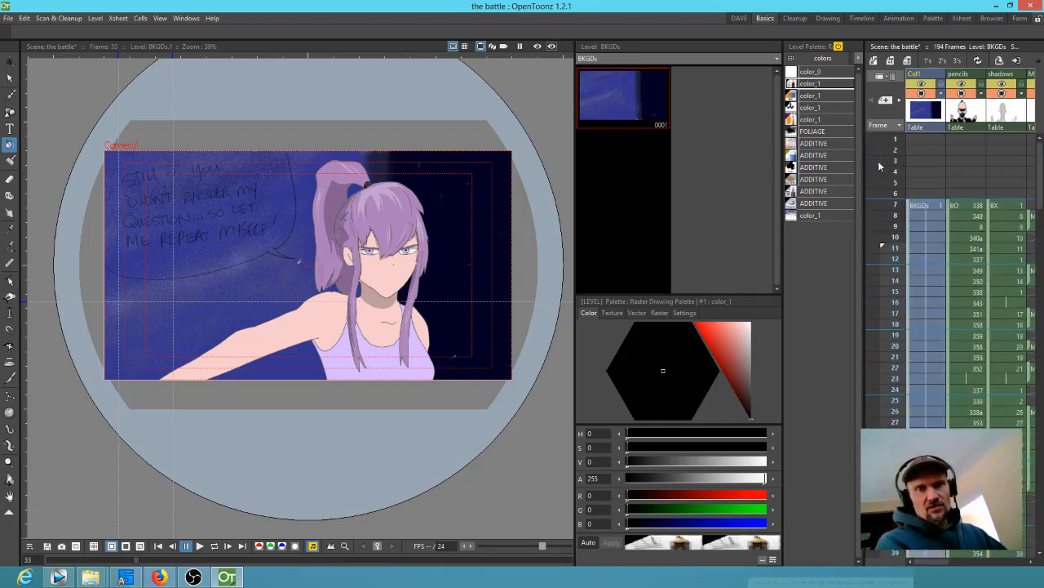
Step: Fill the whites of both of the girl's eyes in the pencils drawing at frame 14 with the eyes style
{"action": "left_click_drag", "start_coordinate": [889, 211], "coordinate": [897, 283]}
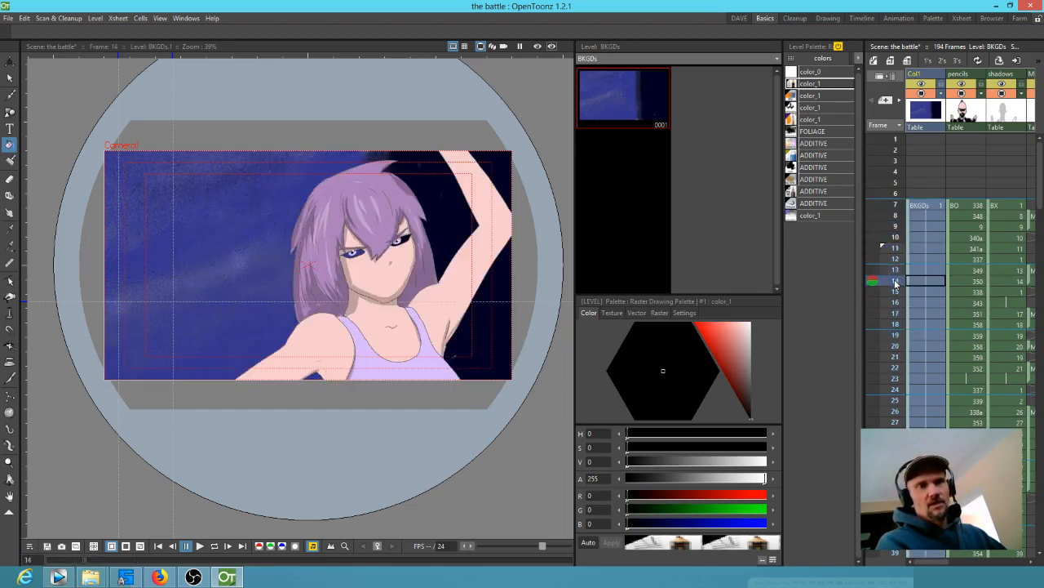
{"action": "left_click", "coordinate": [959, 283]}
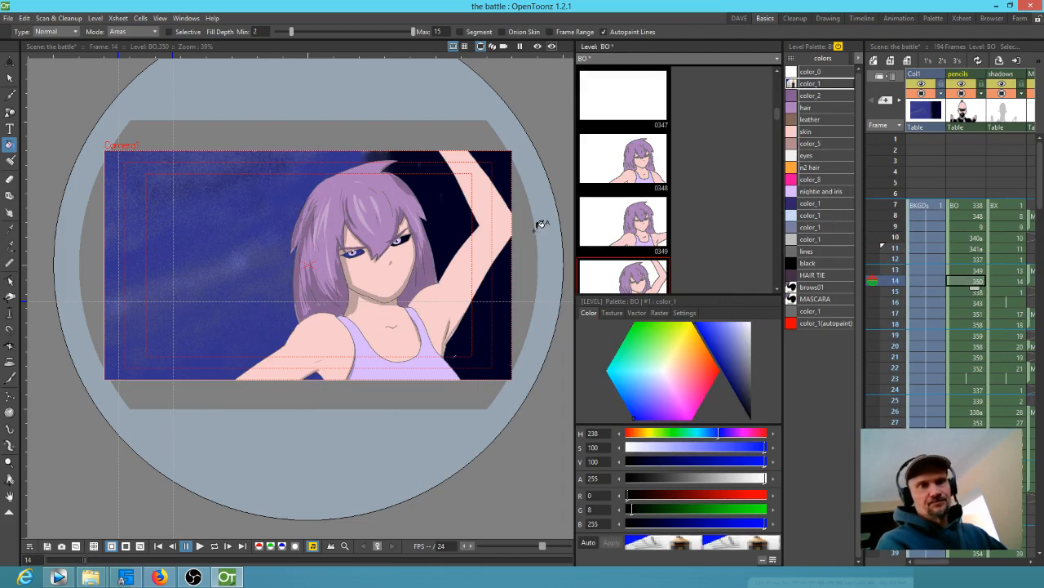
{"action": "scroll", "coordinate": [384, 231], "scroll_direction": "up", "scroll_amount": 5}
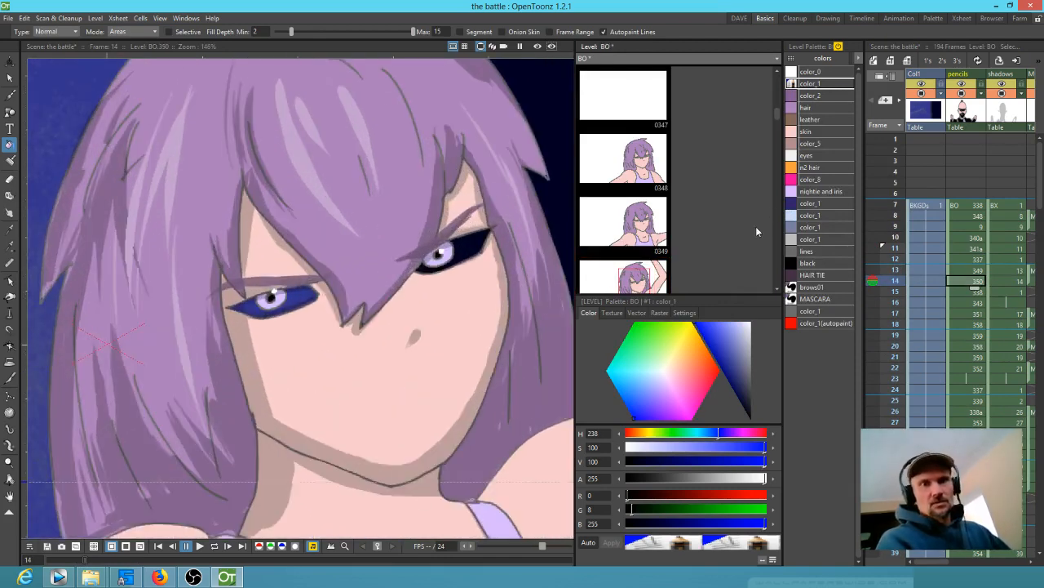
{"action": "left_click", "coordinate": [816, 156]}
{"action": "left_click", "coordinate": [472, 249]}
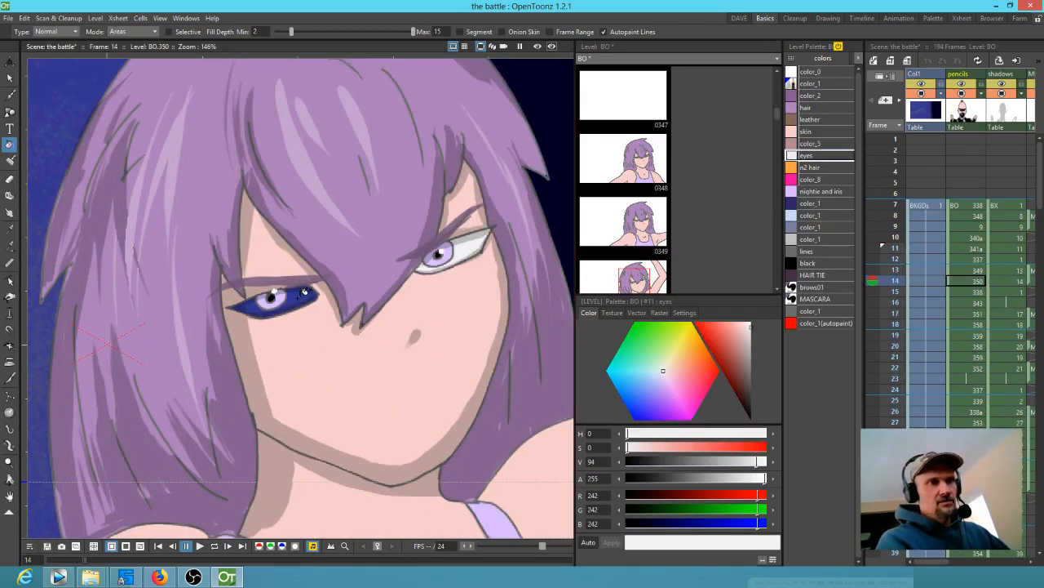
{"action": "left_click", "coordinate": [304, 292]}
Step: Check the following drawings and fill the unpainted inner corner of the girl's eye at frame 37 with the eyes style
{"action": "left_click", "coordinate": [895, 302]}
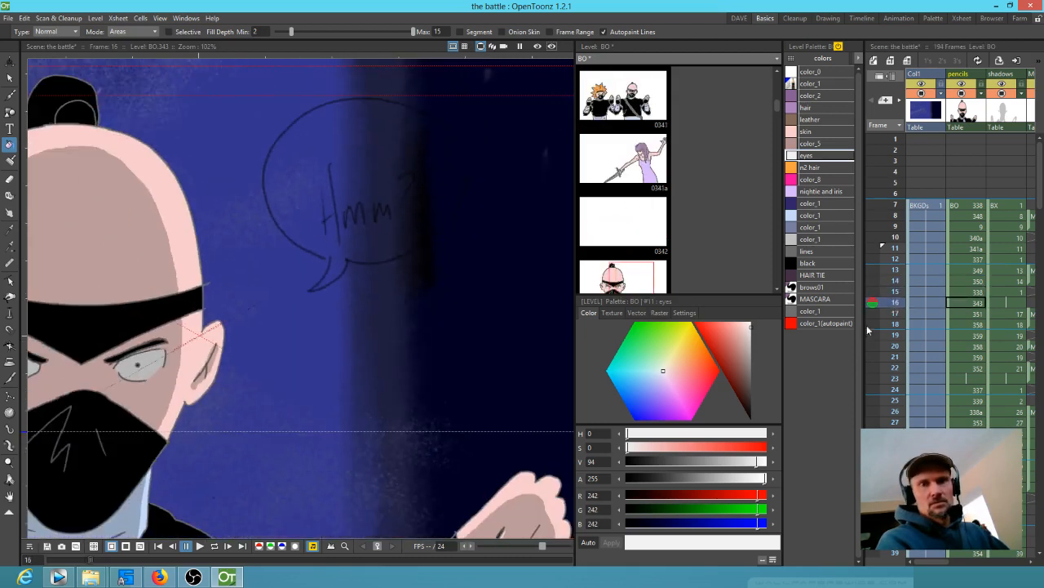
{"action": "left_click", "coordinate": [895, 294]}
{"action": "left_click", "coordinate": [895, 335]}
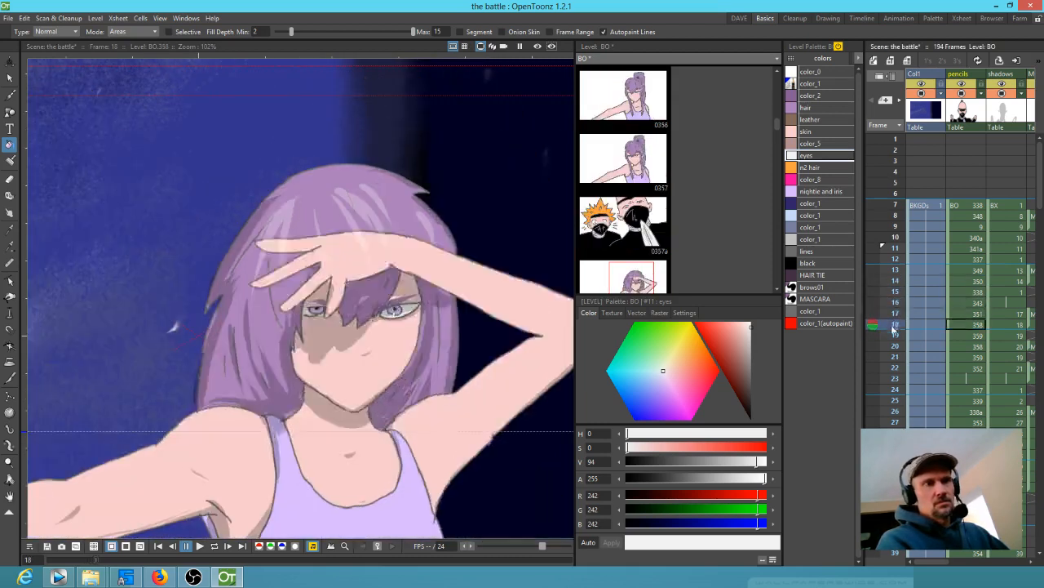
{"action": "left_click_drag", "start_coordinate": [894, 340], "coordinate": [748, 259]}
{"action": "scroll", "coordinate": [400, 360], "scroll_direction": "down", "scroll_amount": 3}
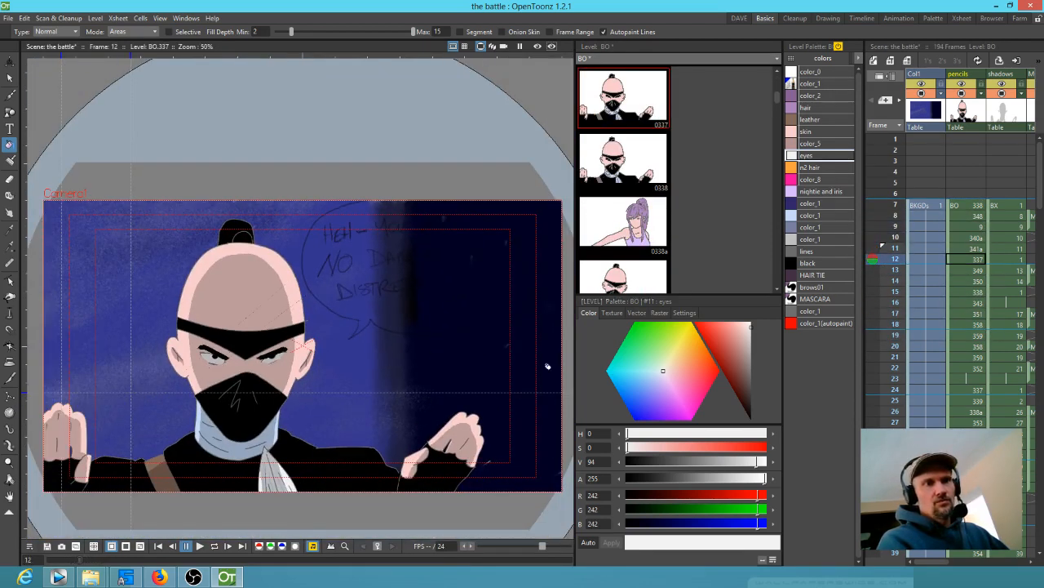
{"action": "mouse_move", "coordinate": [898, 206]}
{"action": "left_mouse_down"}
{"action": "mouse_move", "coordinate": [892, 552]}
{"action": "mouse_move", "coordinate": [894, 533]}
{"action": "left_mouse_up"}
{"action": "scroll", "coordinate": [380, 320], "scroll_direction": "up", "scroll_amount": 11}
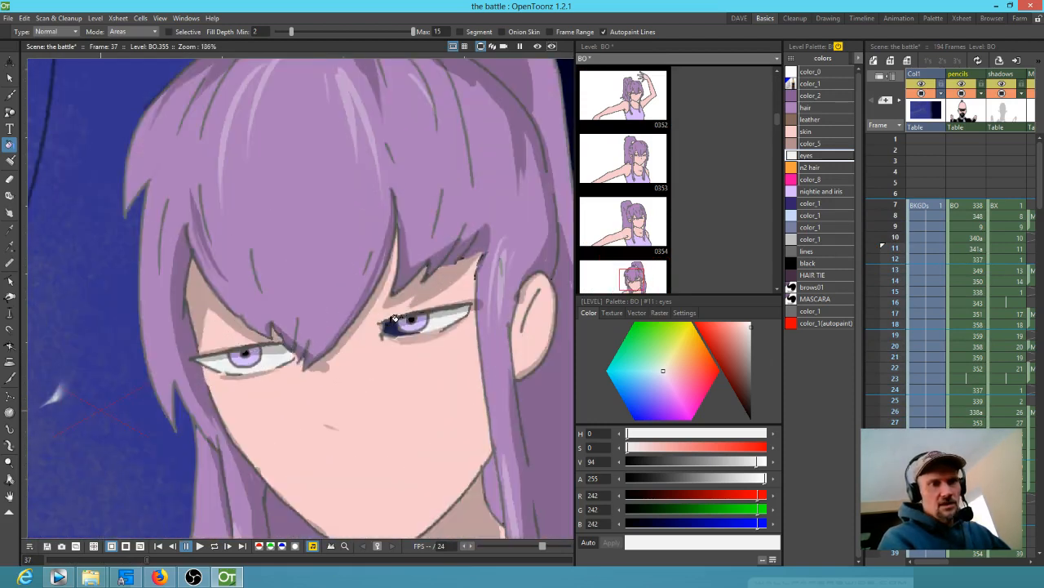
{"action": "left_click", "coordinate": [398, 323]}
Step: In the pencils drawing at frame 61, paint the upper front edge of the girl's ear with the skin style
{"action": "left_click_drag", "start_coordinate": [896, 383], "coordinate": [895, 487]}
{"action": "scroll", "coordinate": [896, 488], "scroll_direction": "down", "scroll_amount": 4}
{"action": "scroll", "coordinate": [361, 359], "scroll_direction": "down", "scroll_amount": 9}
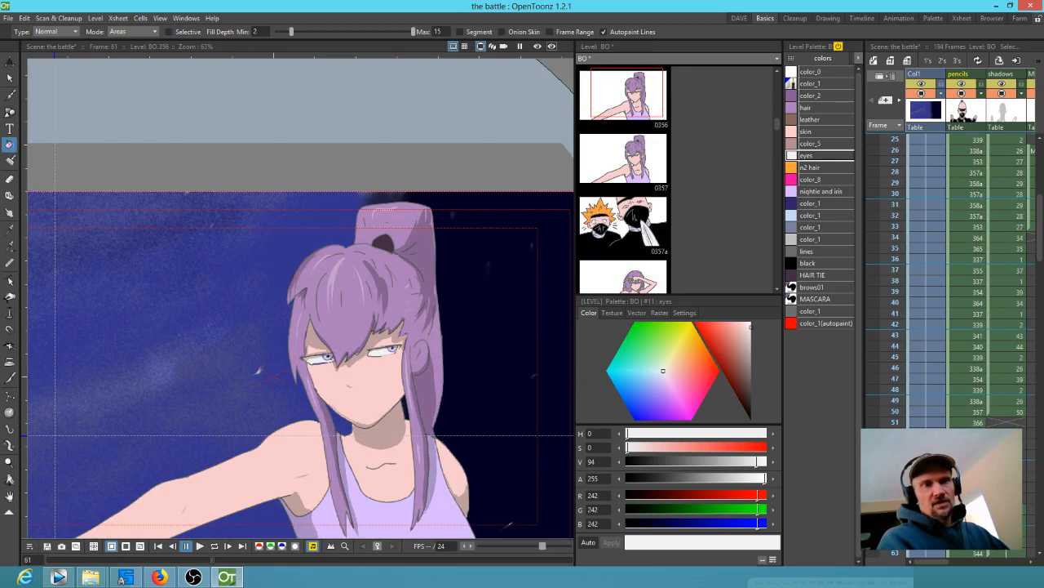
{"action": "scroll", "coordinate": [485, 347], "scroll_direction": "up", "scroll_amount": 5}
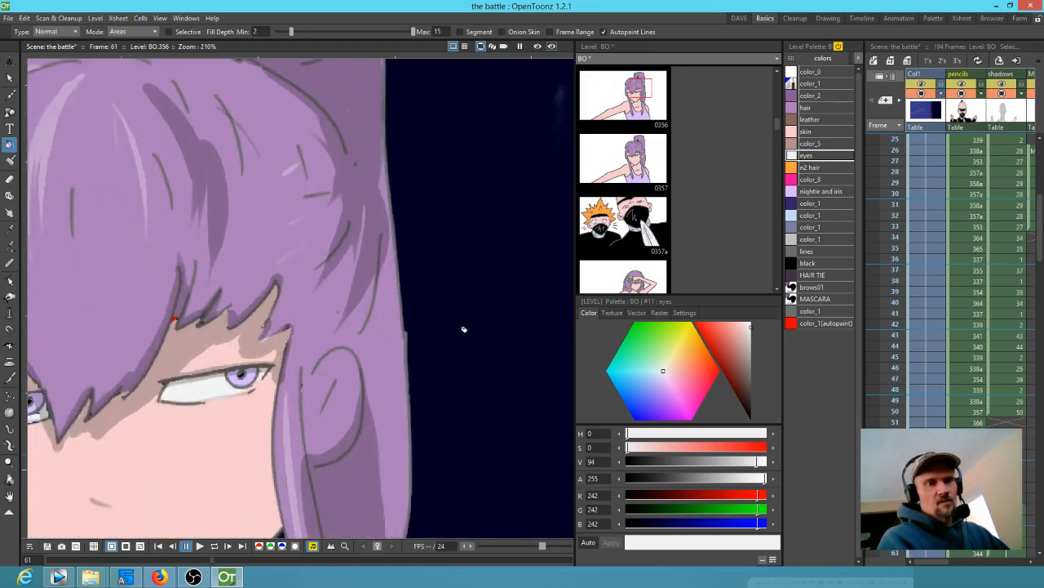
{"action": "left_click", "coordinate": [811, 131]}
{"action": "key", "text": "k"}
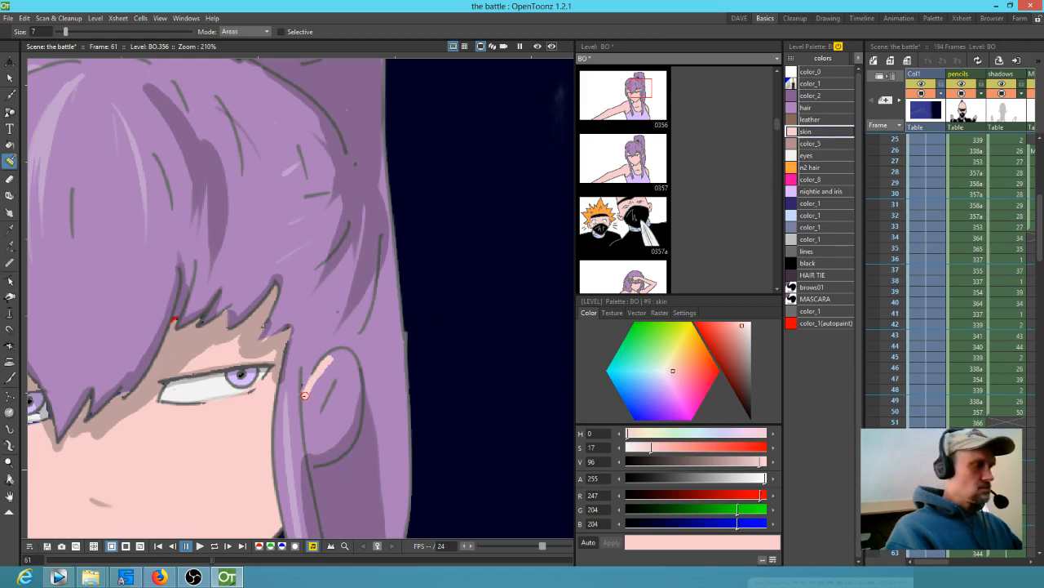
{"action": "key", "text": "f"}
{"action": "left_click", "coordinate": [345, 412]}
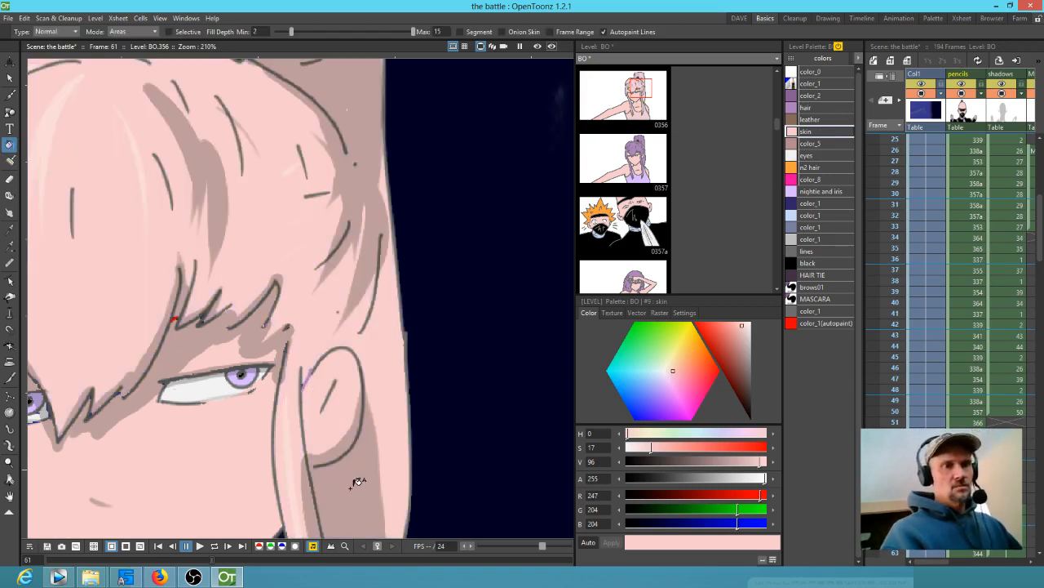
{"action": "key", "text": "ctrl+z"}
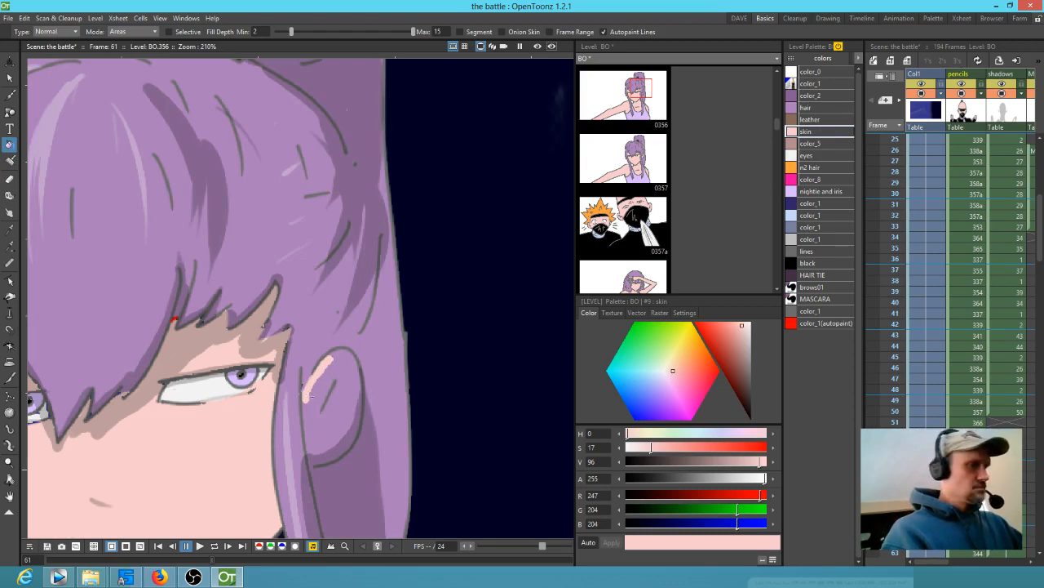
Step: Paint along the rest of the ear's open front edge with the skin style and fill the ear with it
{"action": "key", "text": "k"}
{"action": "left_click_drag", "start_coordinate": [306, 398], "coordinate": [317, 463]}
{"action": "key", "text": "f"}
{"action": "left_click", "coordinate": [346, 416]}
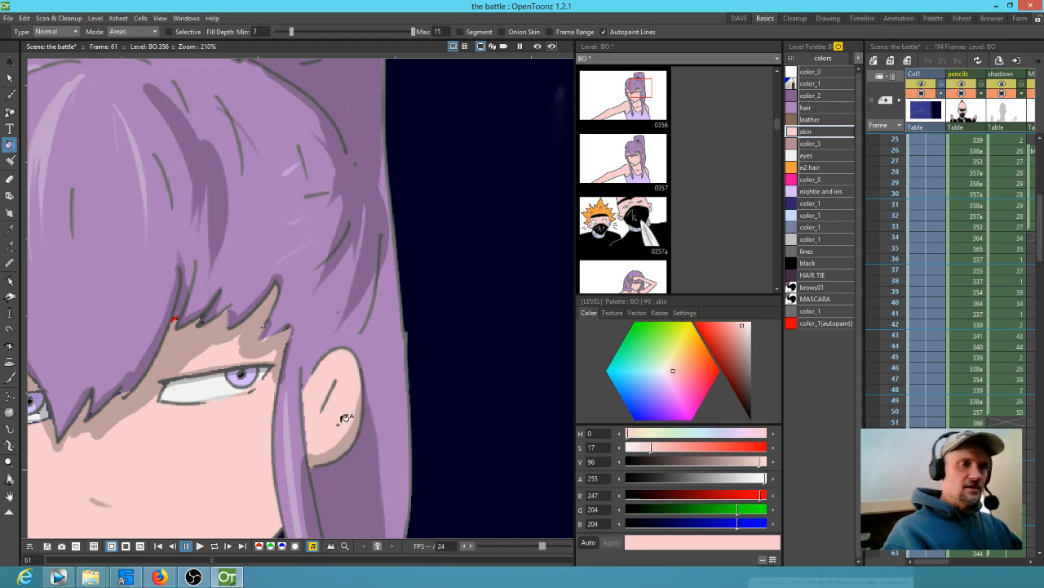
Step: Review the drawings over the background around frames 60 to 64
{"action": "scroll", "coordinate": [898, 381], "scroll_direction": "down", "scroll_amount": 3}
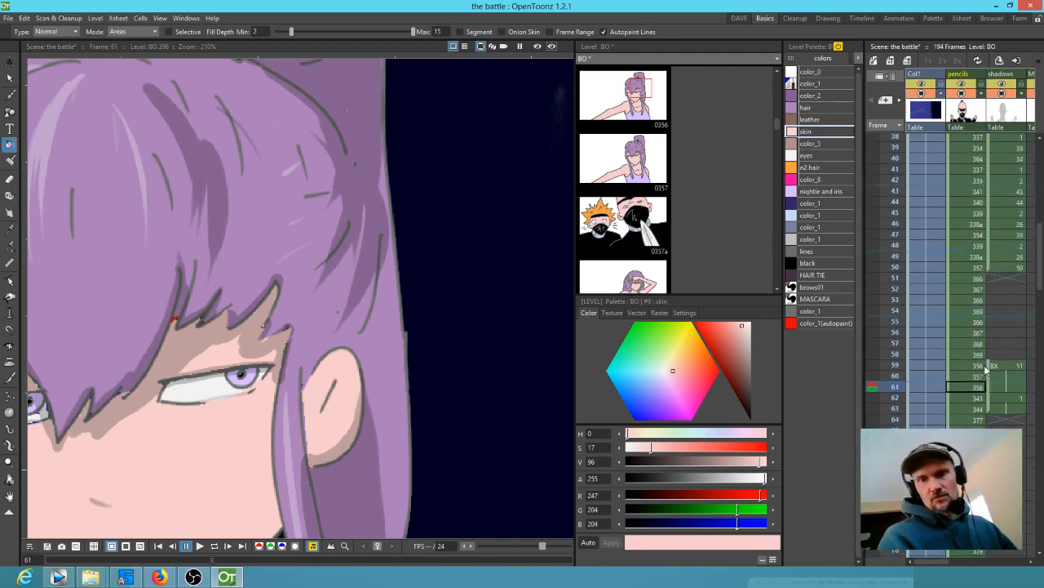
{"action": "left_click", "coordinate": [895, 384]}
{"action": "scroll", "coordinate": [373, 386], "scroll_direction": "down", "scroll_amount": 5}
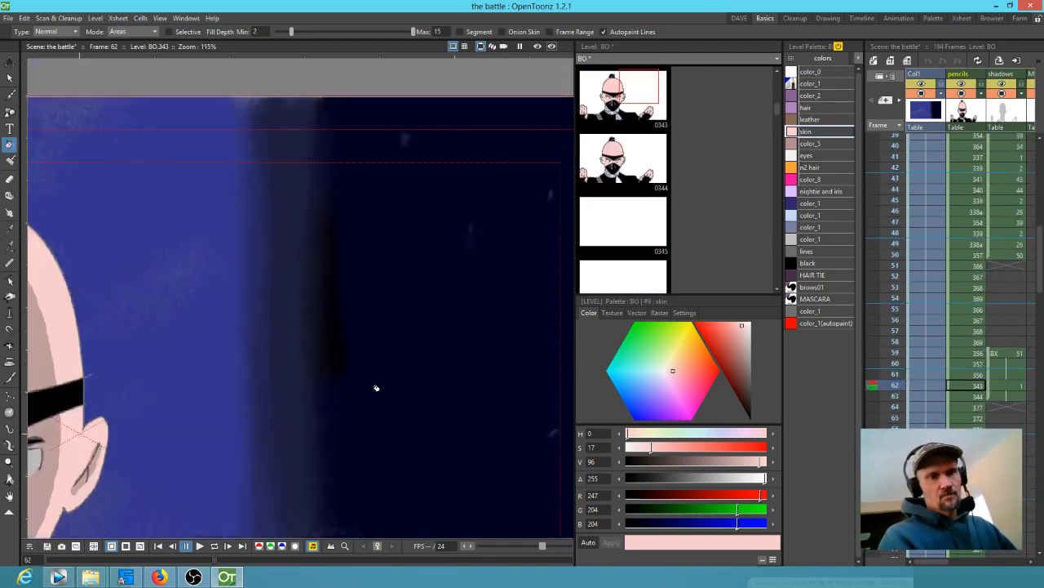
{"action": "left_click", "coordinate": [896, 407]}
{"action": "left_click_drag", "start_coordinate": [897, 409], "coordinate": [917, 359]}
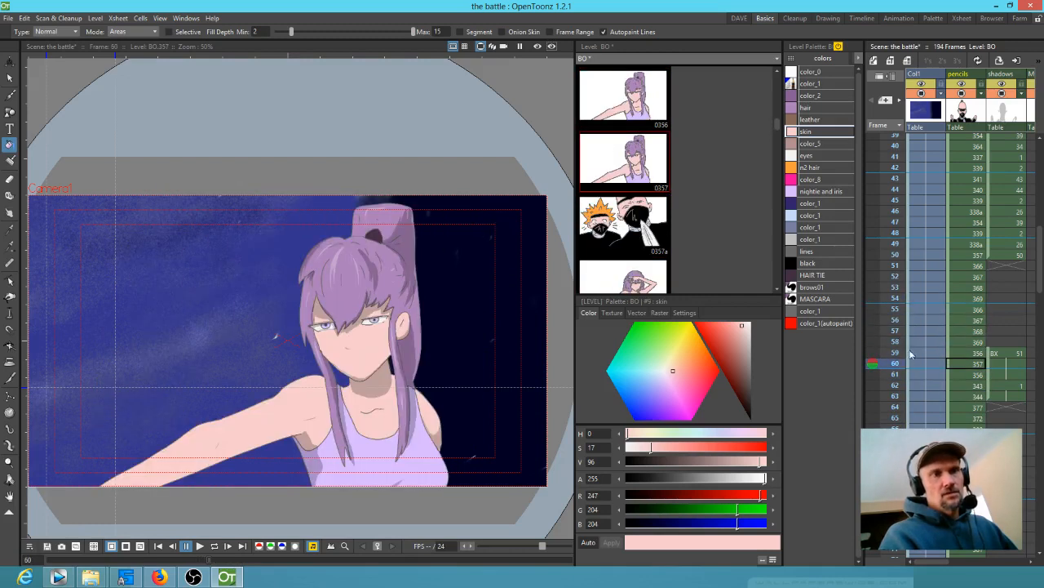
{"action": "left_click", "coordinate": [15, 17]}
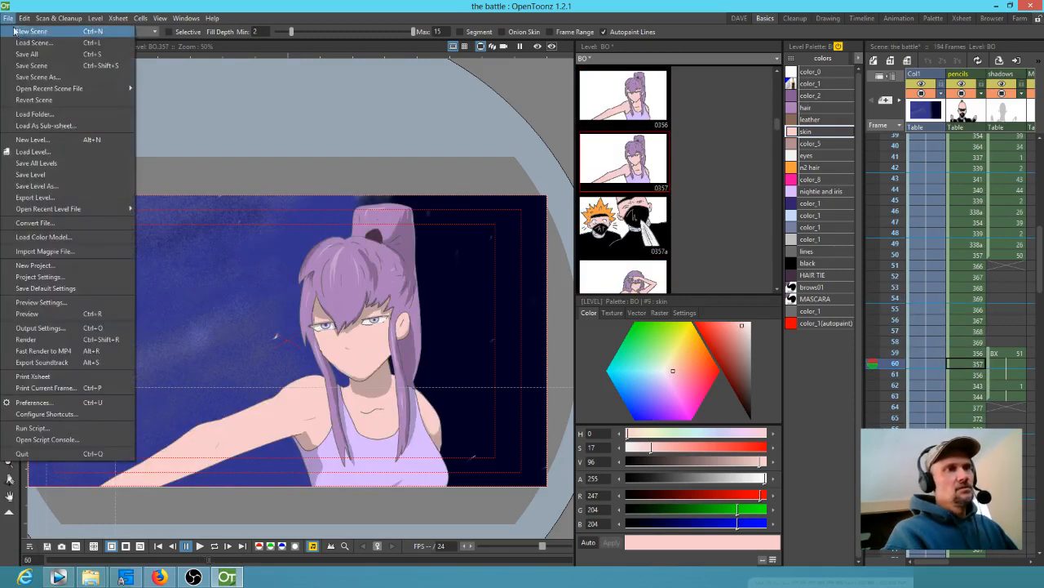
{"action": "key", "text": "Escape"}
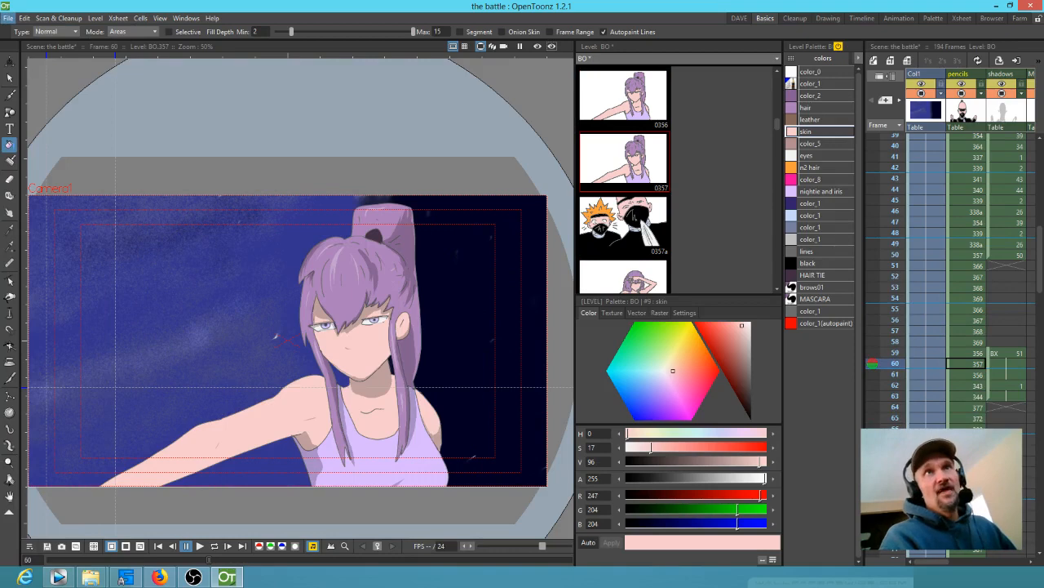